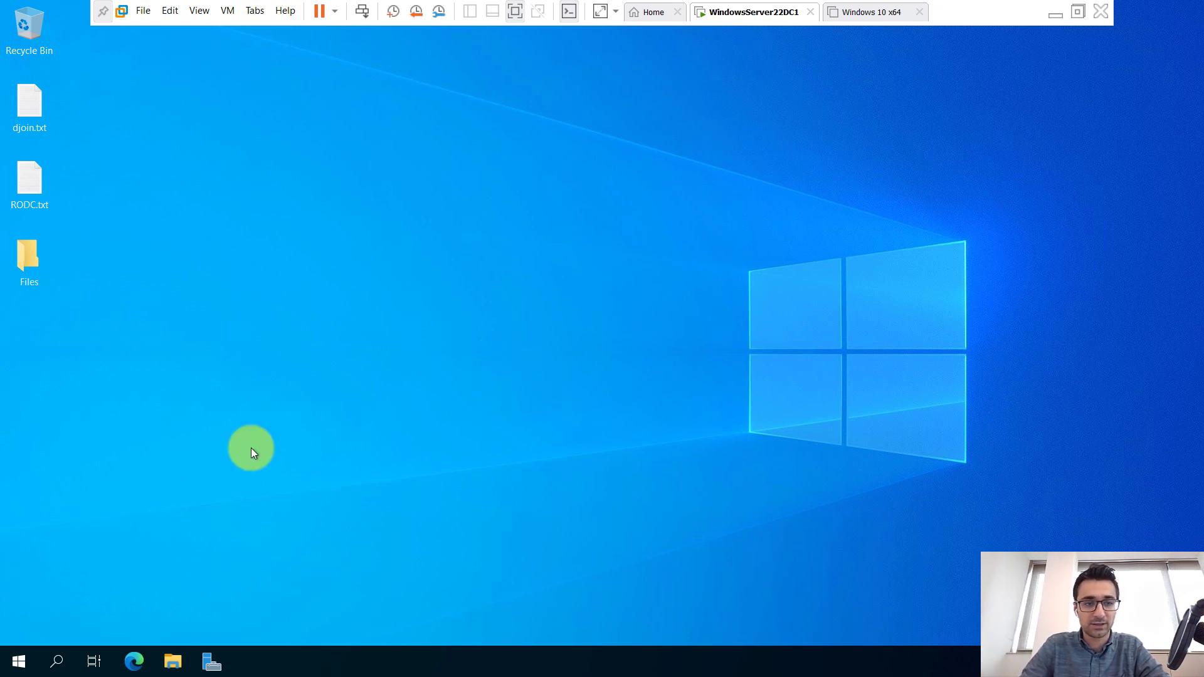
Launch Group Policy Management from Windows Administrative Tools in the Start menu.
click(18, 659)
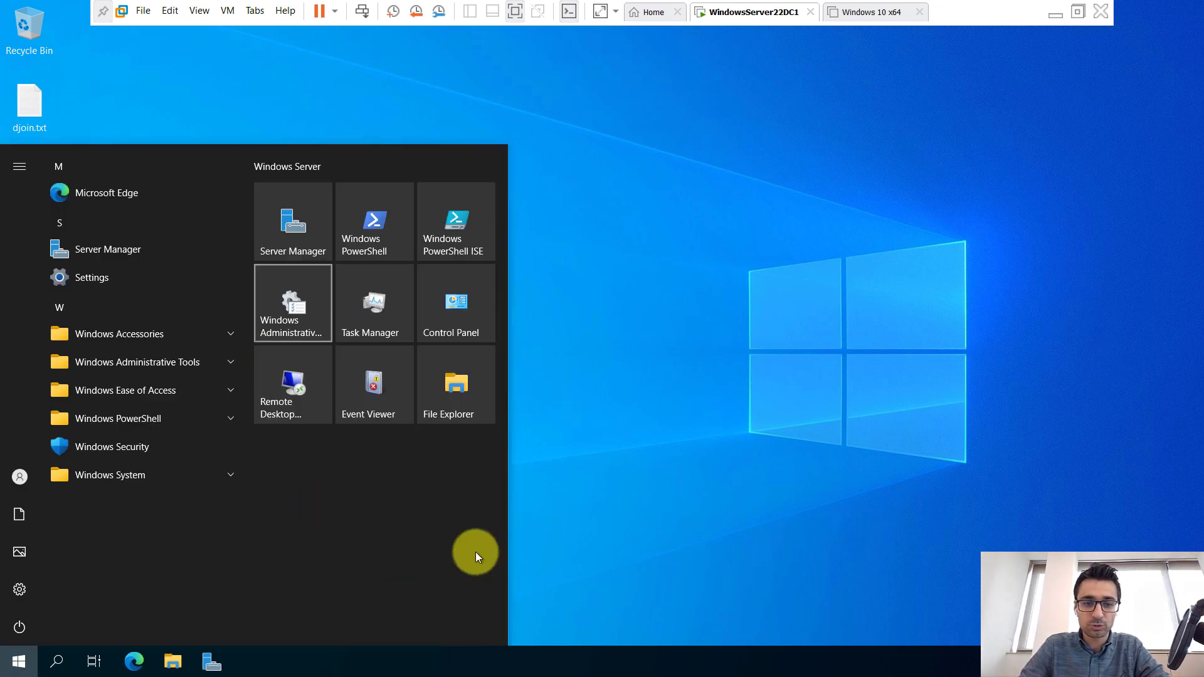
click(294, 303)
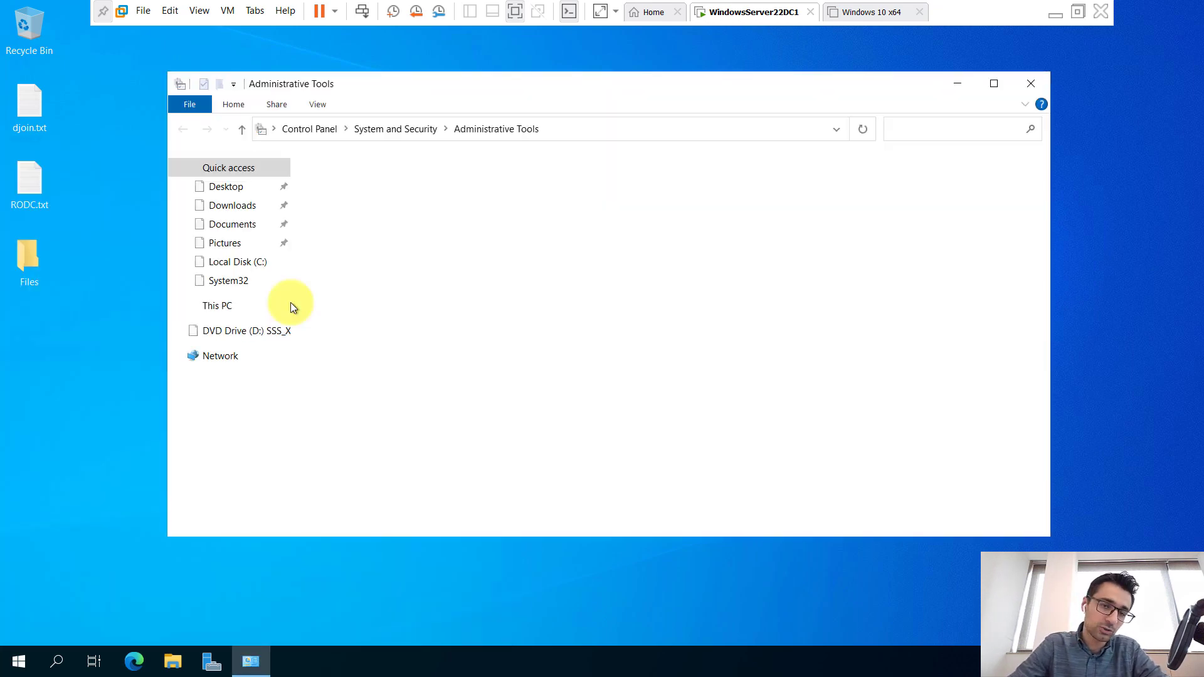
click(391, 400)
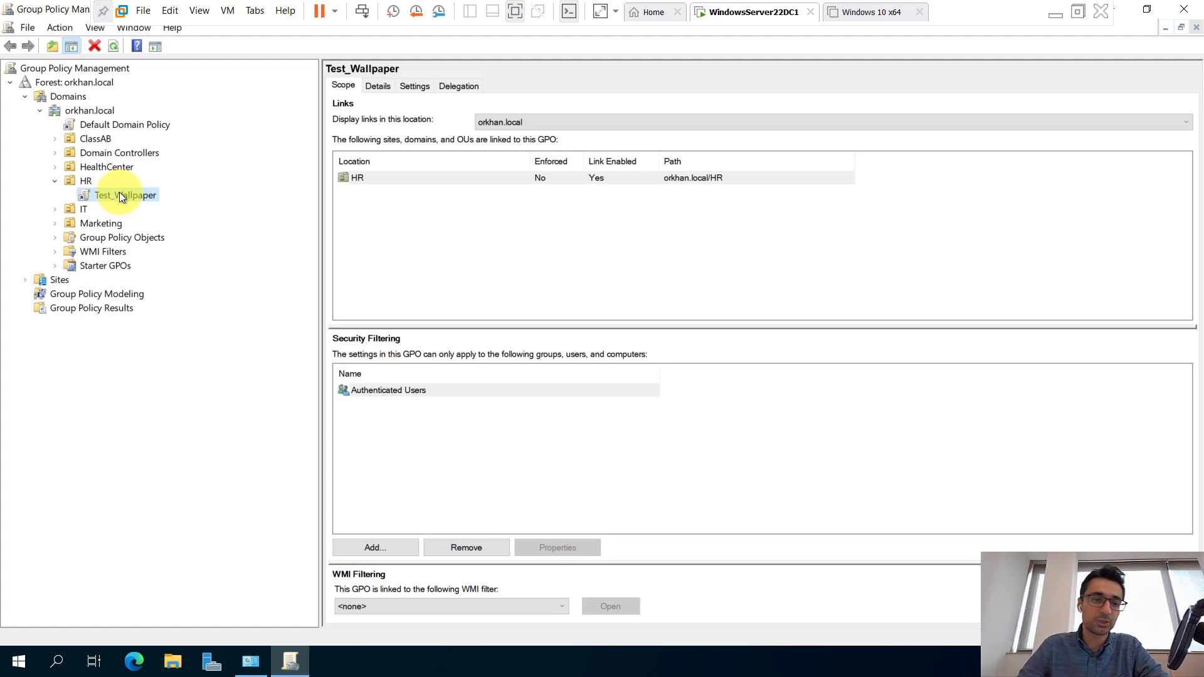
Open Test_Wallpaper in the policy editor, then collapse HR and expand HealthCenter.
right_click(120, 195)
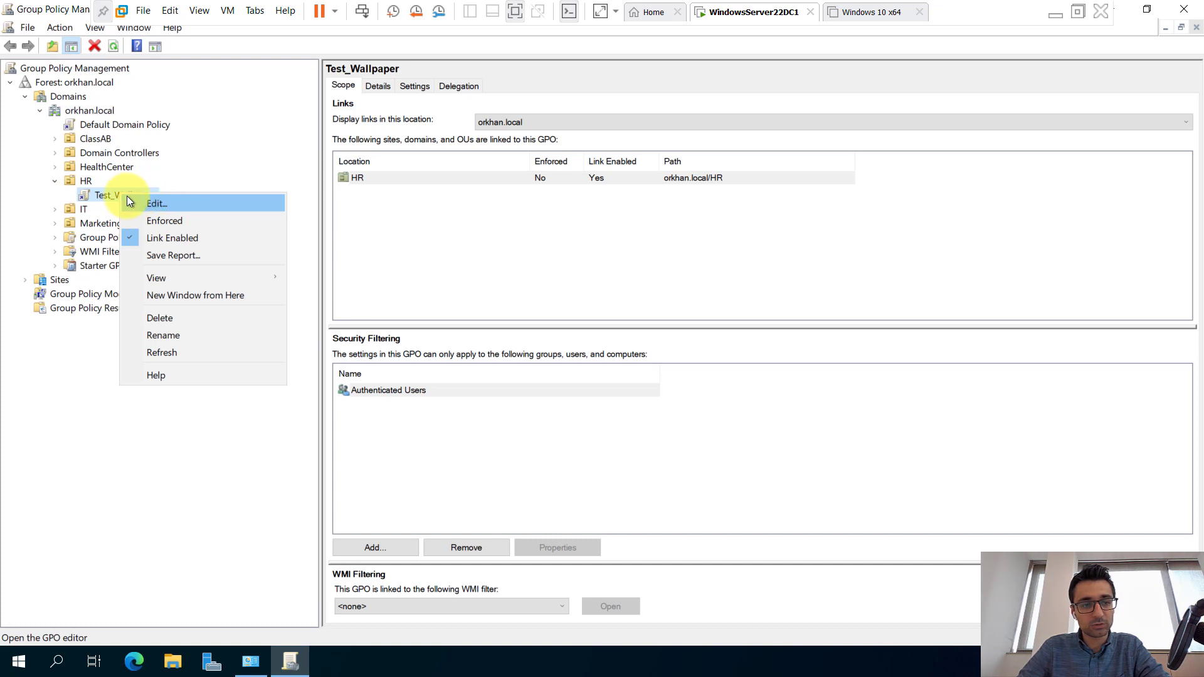
click(167, 202)
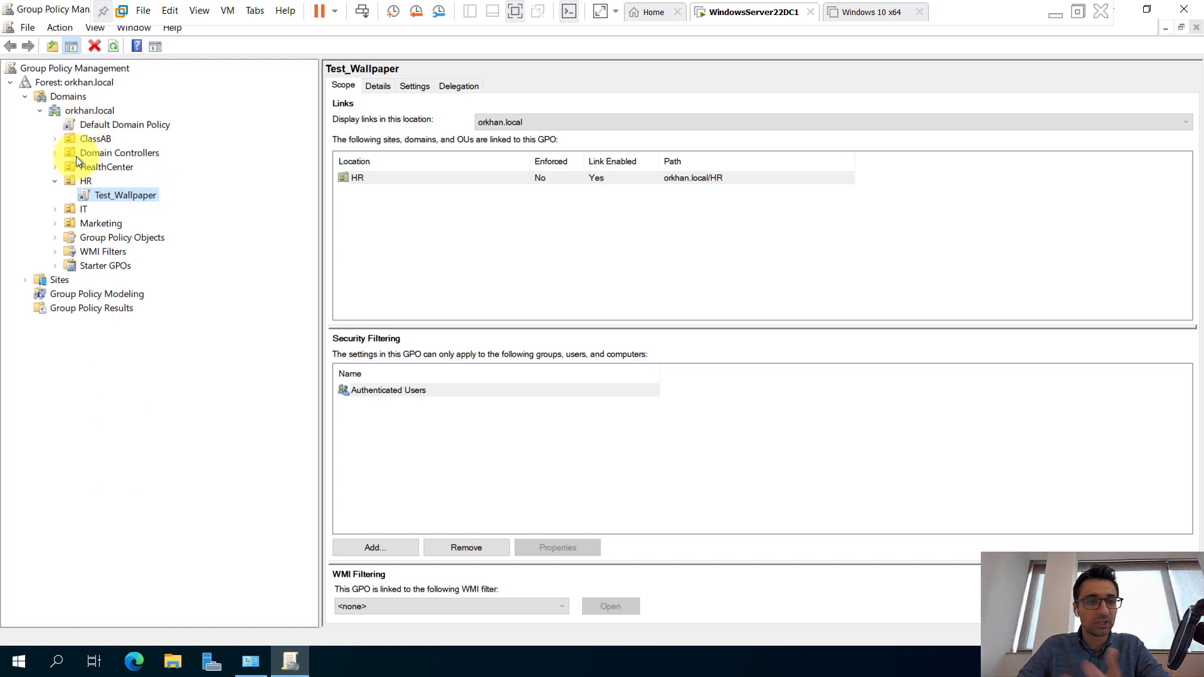
click(58, 181)
click(59, 165)
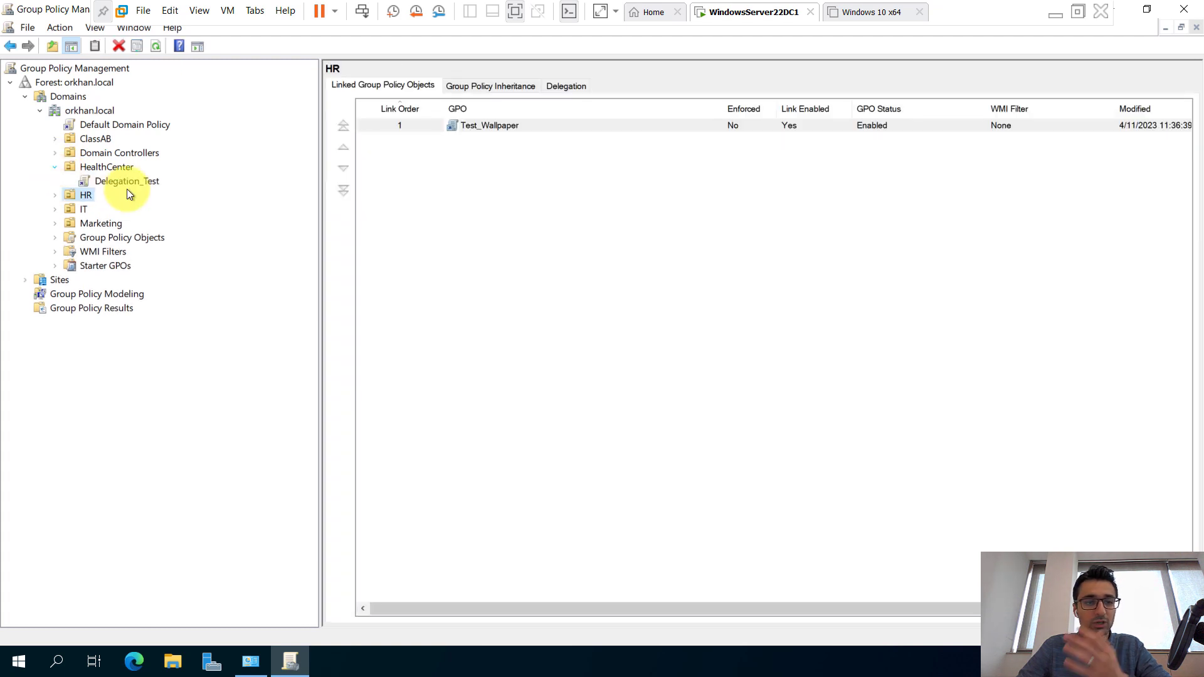
View the scope of Delegation_Test, then the Default Domain Policy linked to orkhan.local.
click(133, 181)
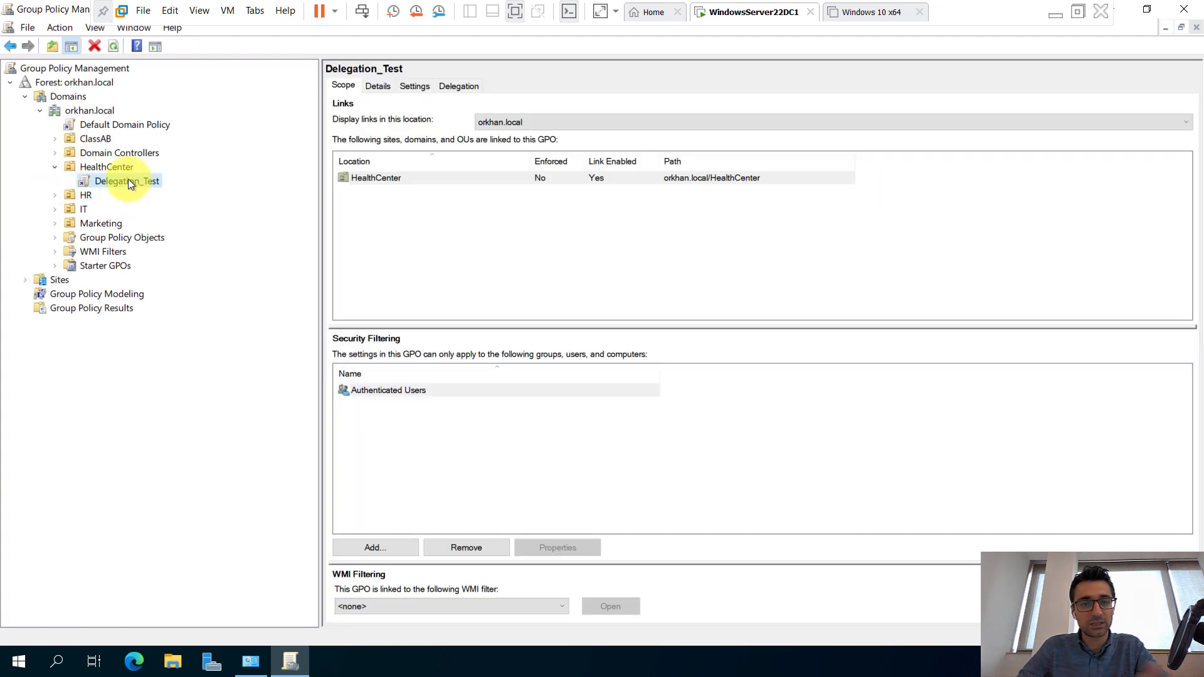
click(52, 167)
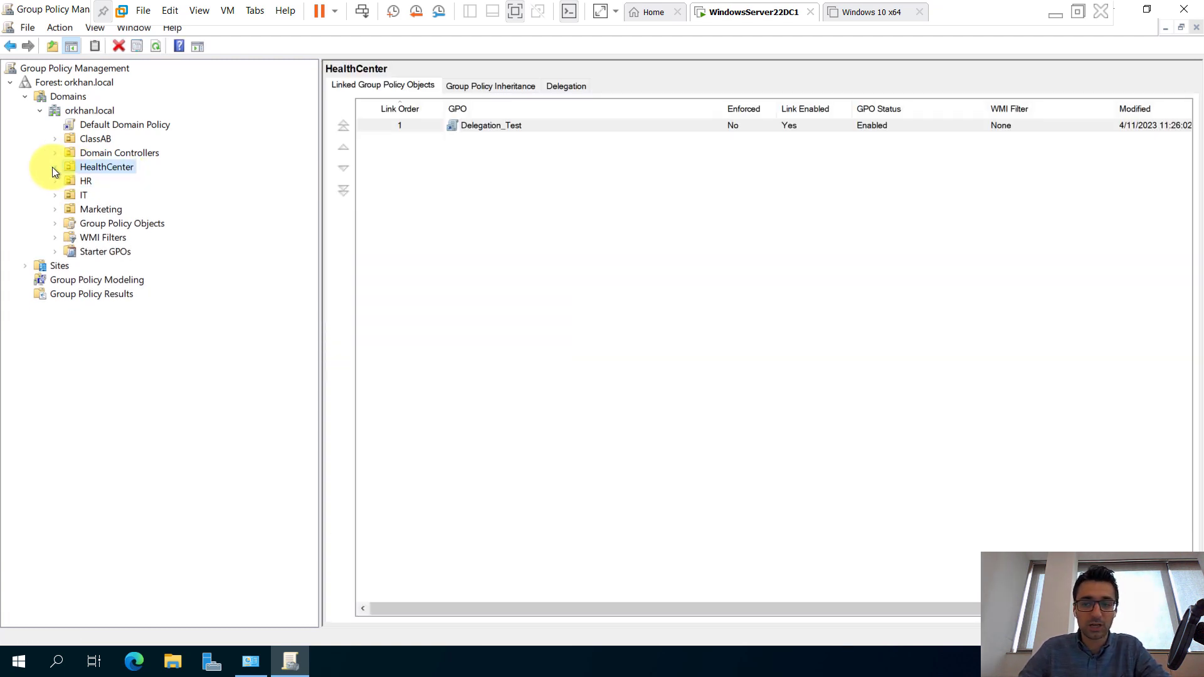
click(133, 127)
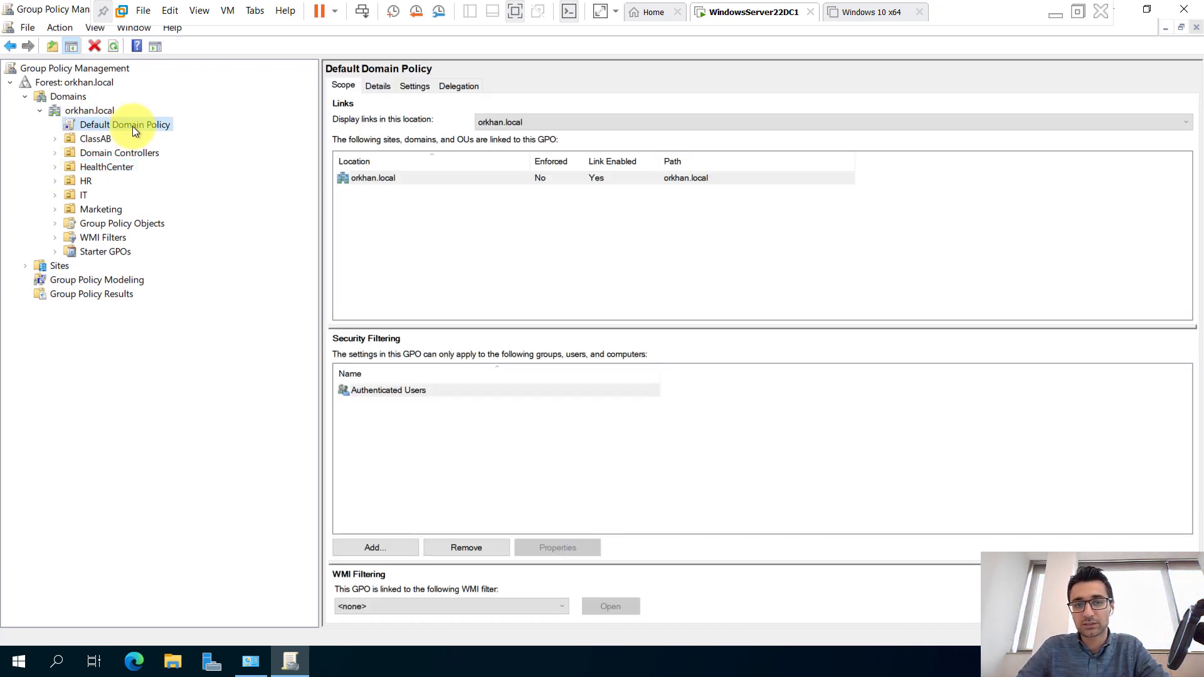
Show the Default Domain Policy's fully expanded settings report down to Account Lockout Policy.
click(422, 86)
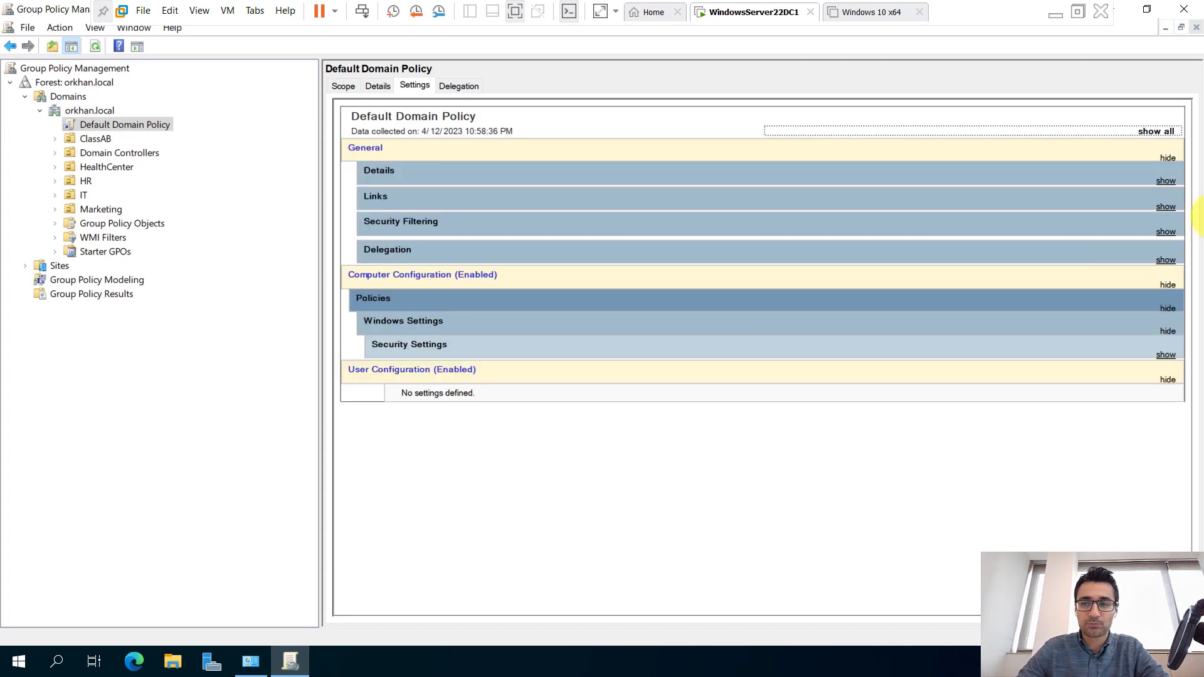
click(1157, 131)
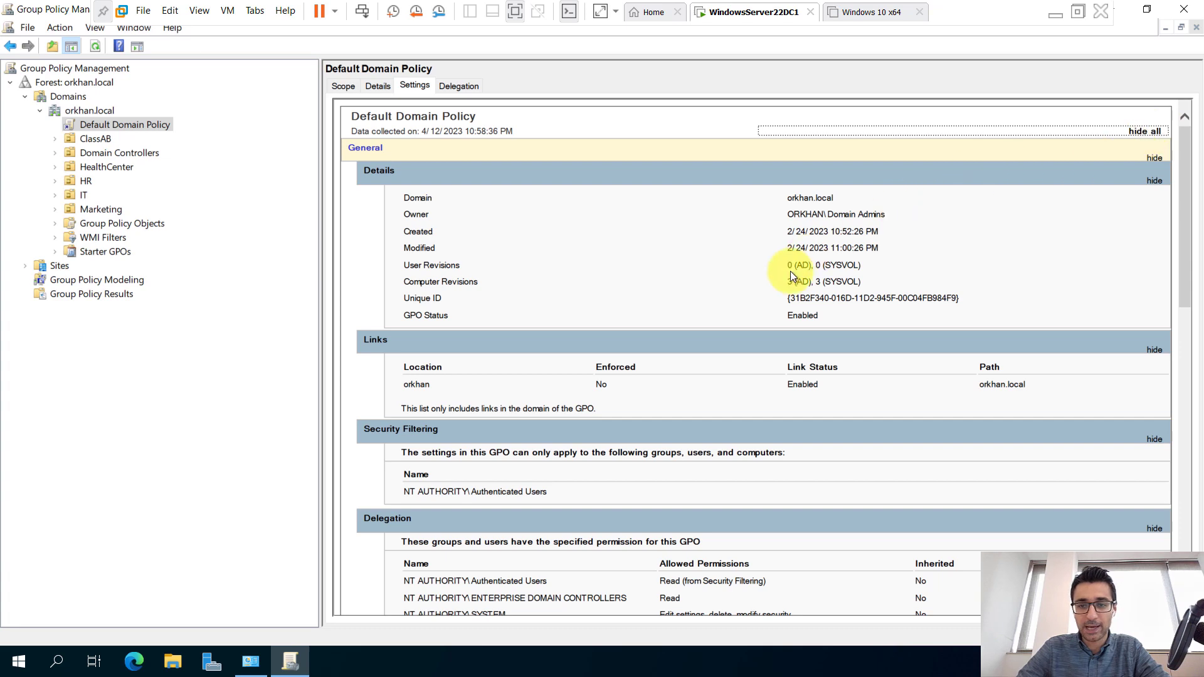
scroll(741, 328, down, 6)
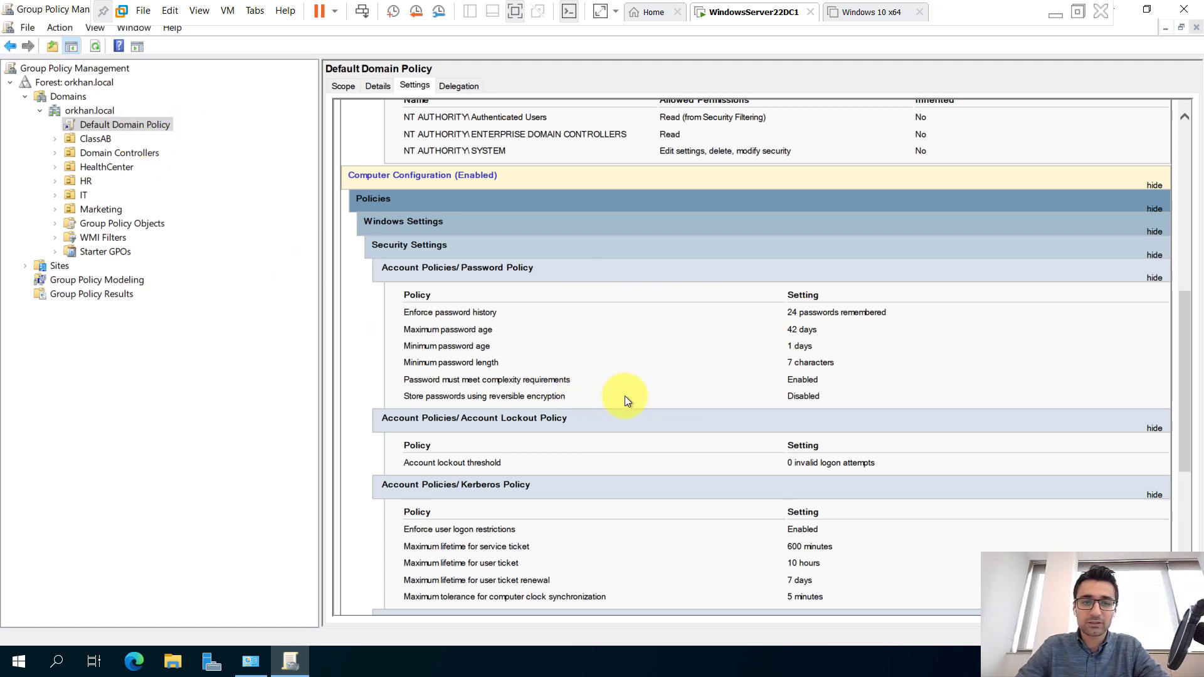
Compare Test_Wallpaper's settings report under HR, then return to the Default Domain Policy.
click(85, 182)
click(56, 182)
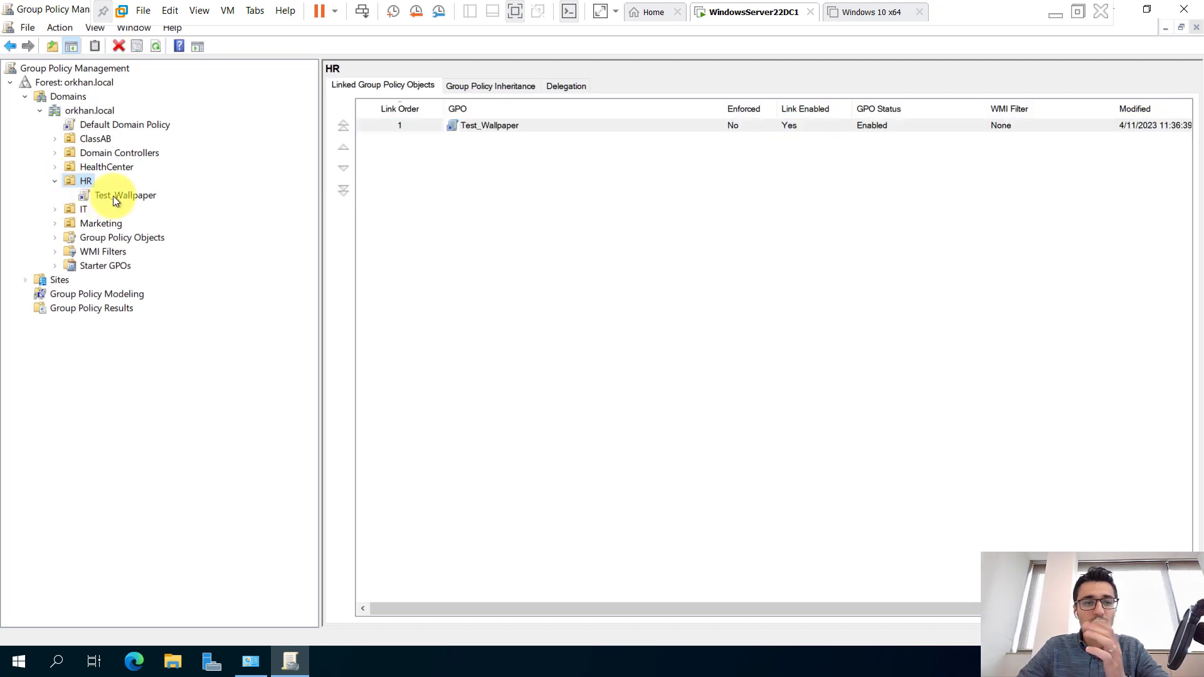
click(114, 195)
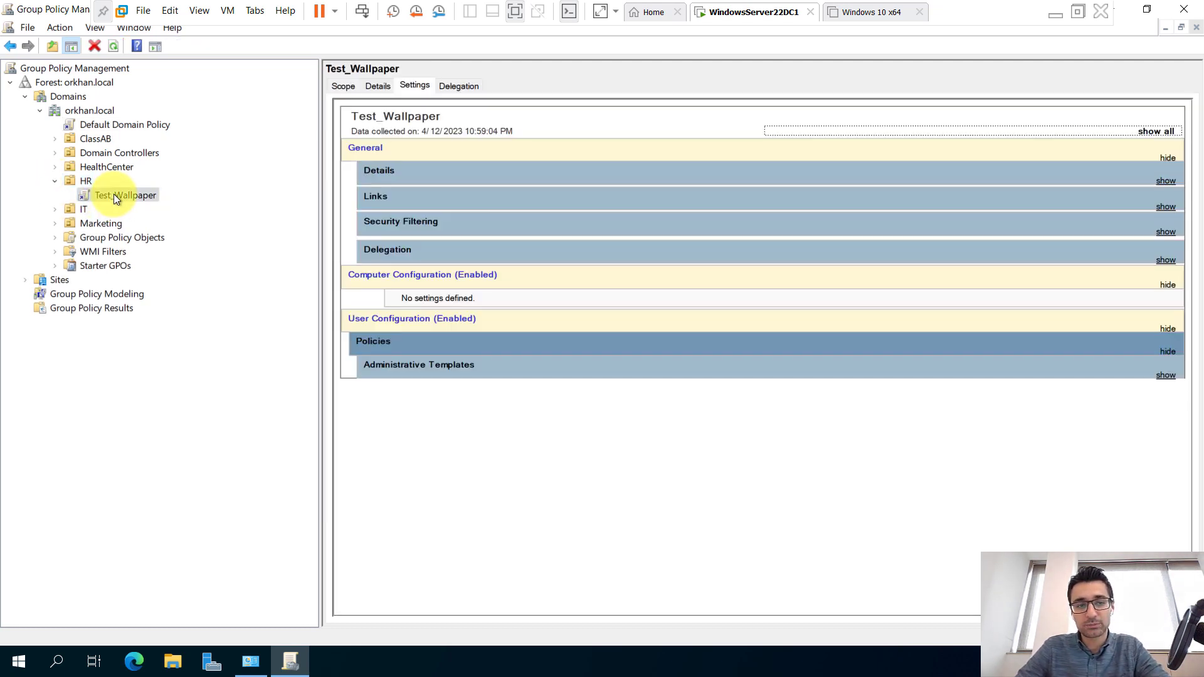
right_click(114, 195)
click(512, 472)
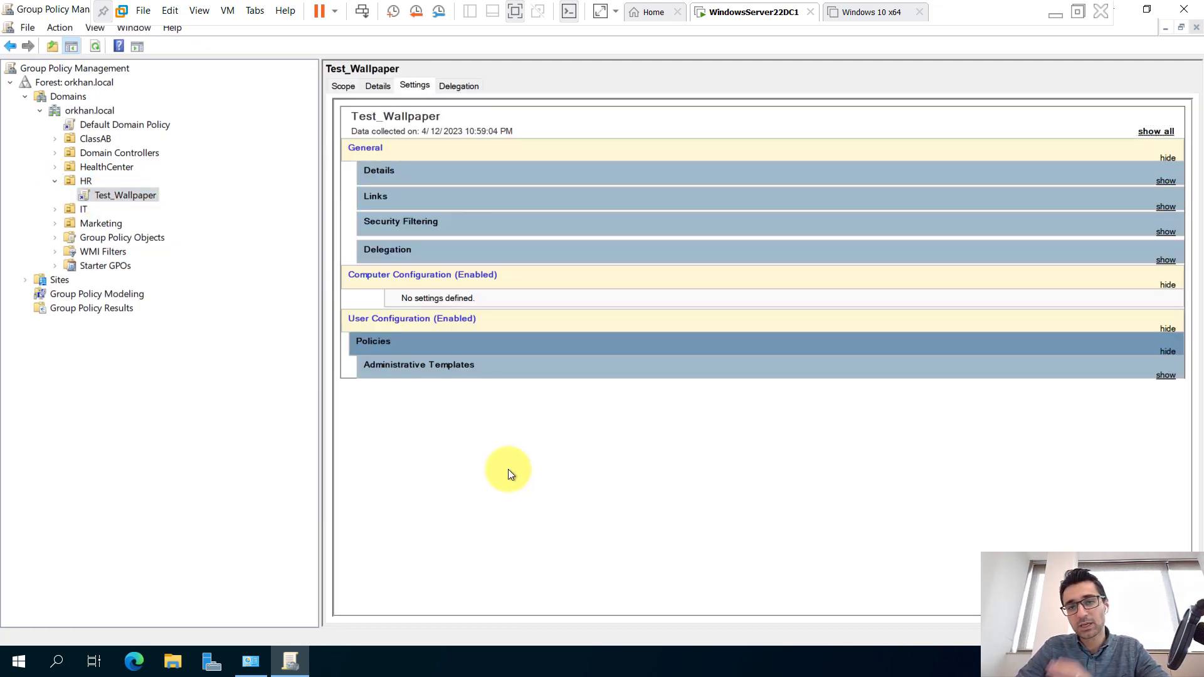
click(55, 181)
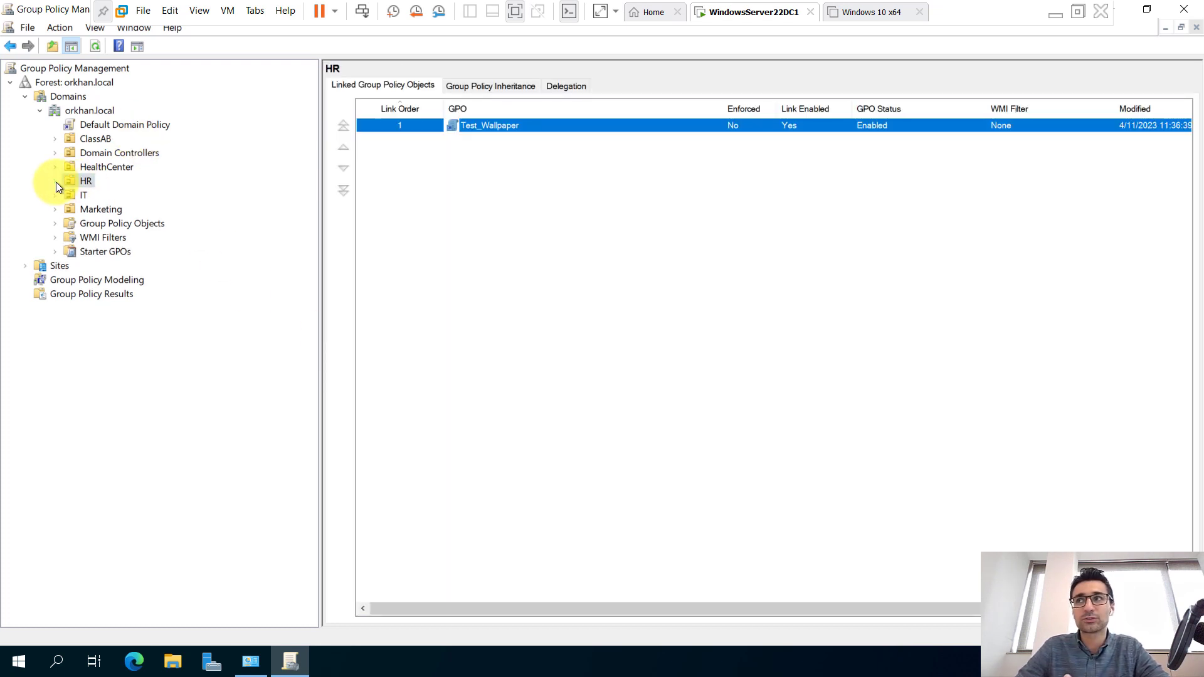
click(125, 124)
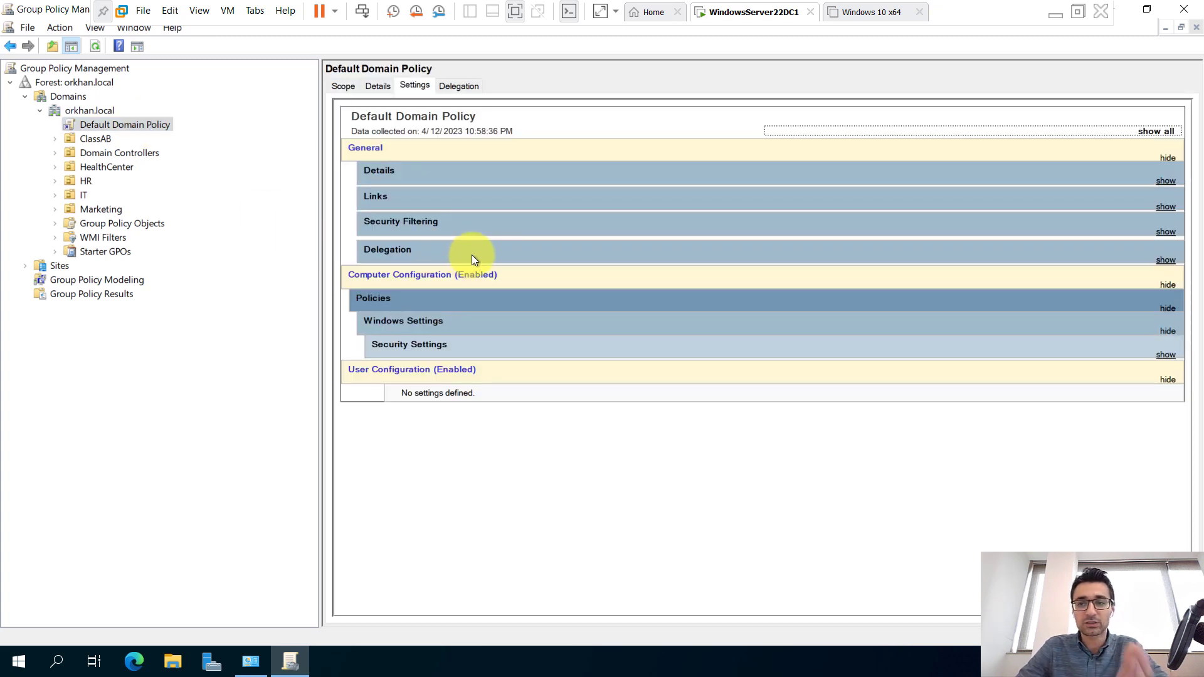
right_click(116, 123)
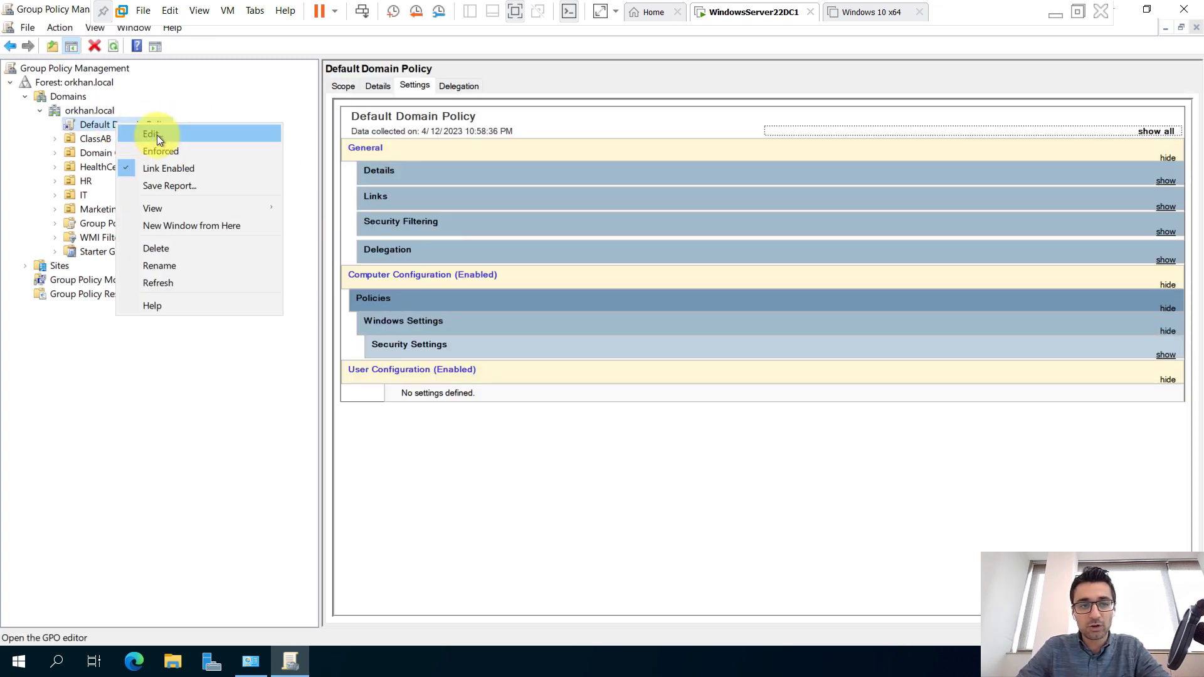
Edit the Default Domain Policy in a maximized editor and expand Computer Configuration Policies.
key(Escape)
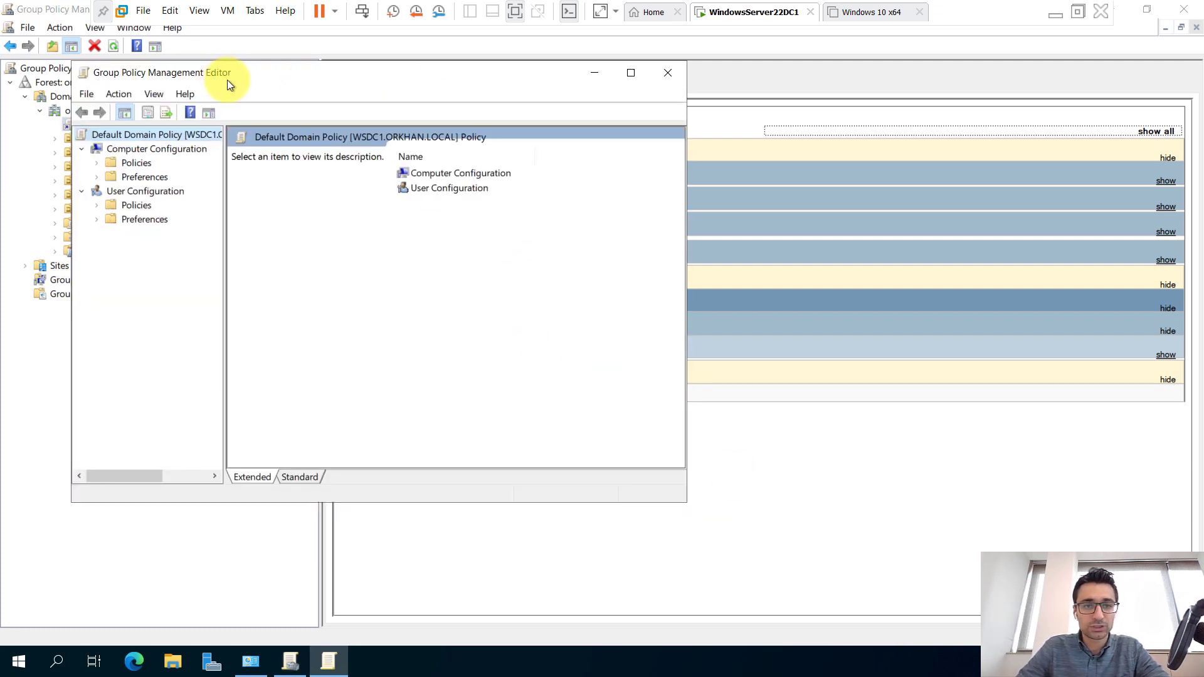
drag(228, 80, 305, 117)
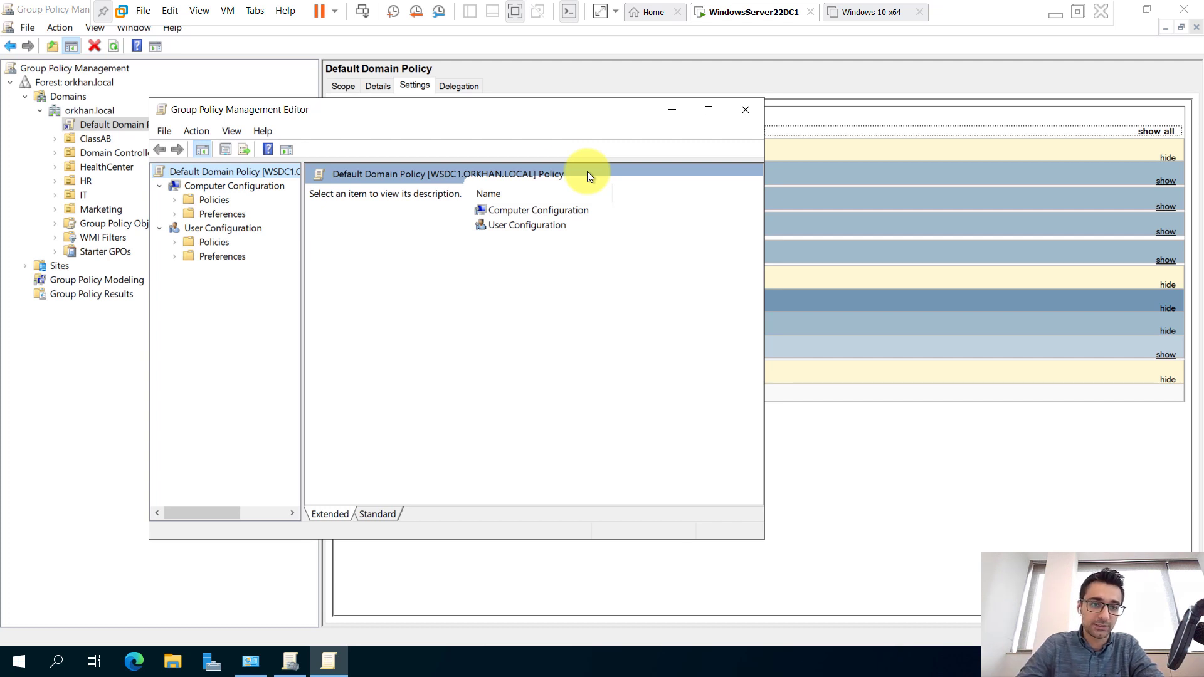
double_click(563, 121)
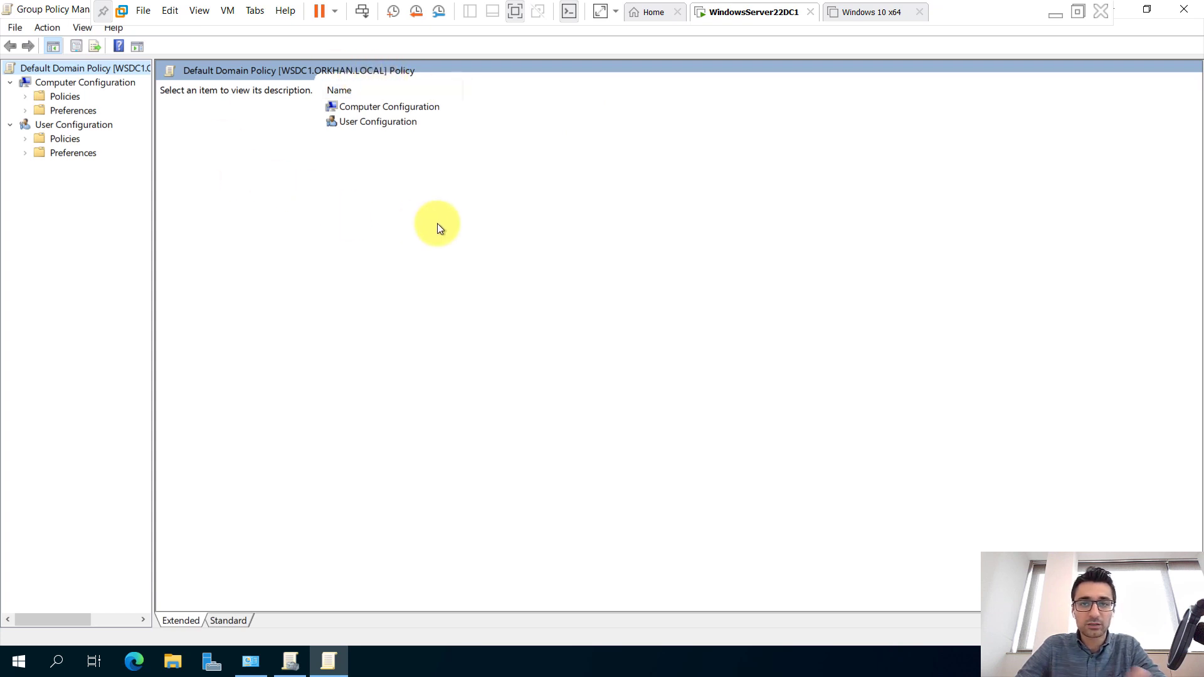
click(27, 96)
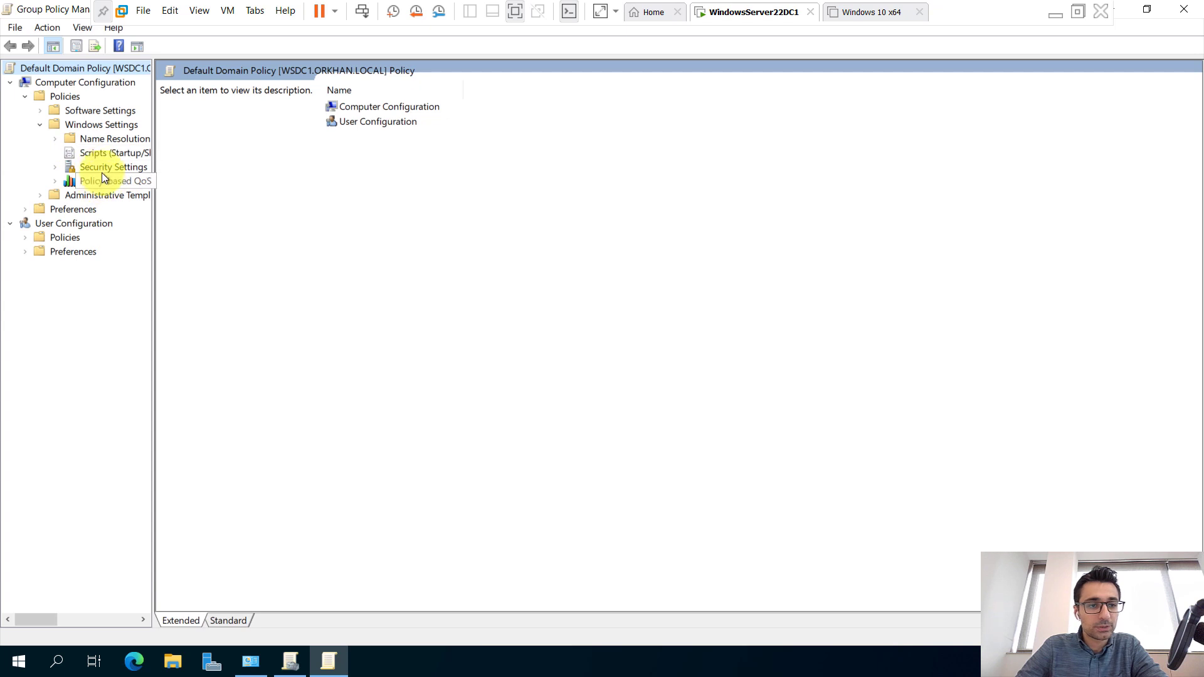
Expand Security Settings > Account Policies, widening the tree so full names show.
click(66, 170)
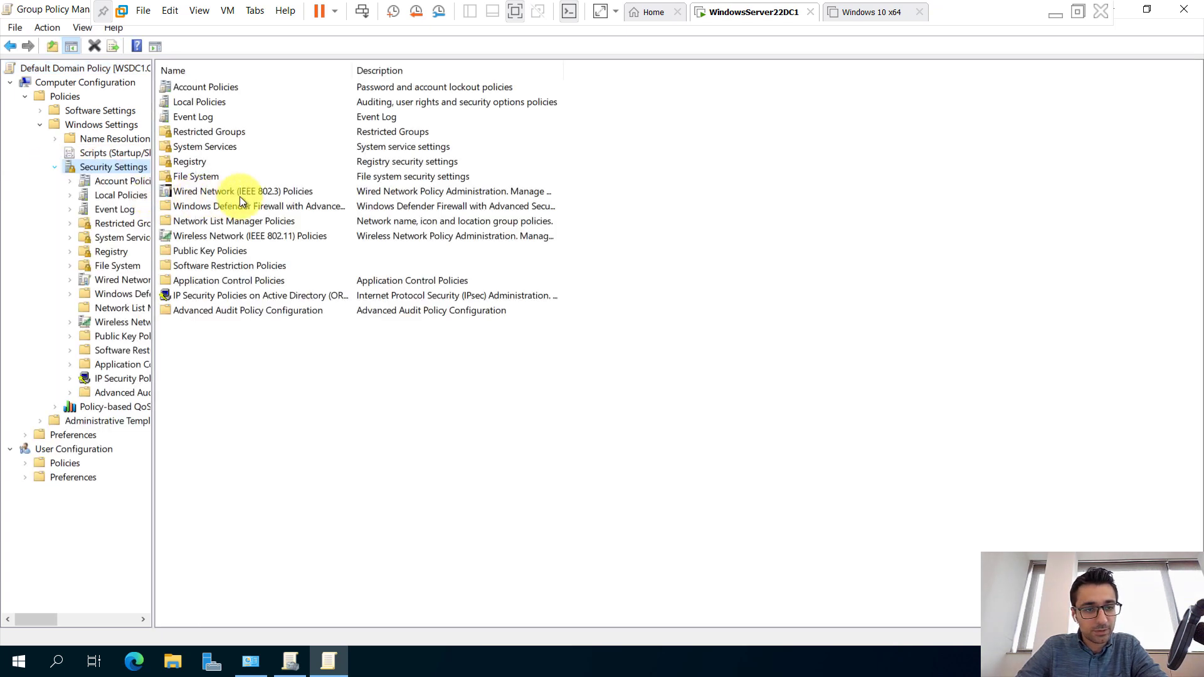
drag(239, 197, 330, 209)
click(133, 183)
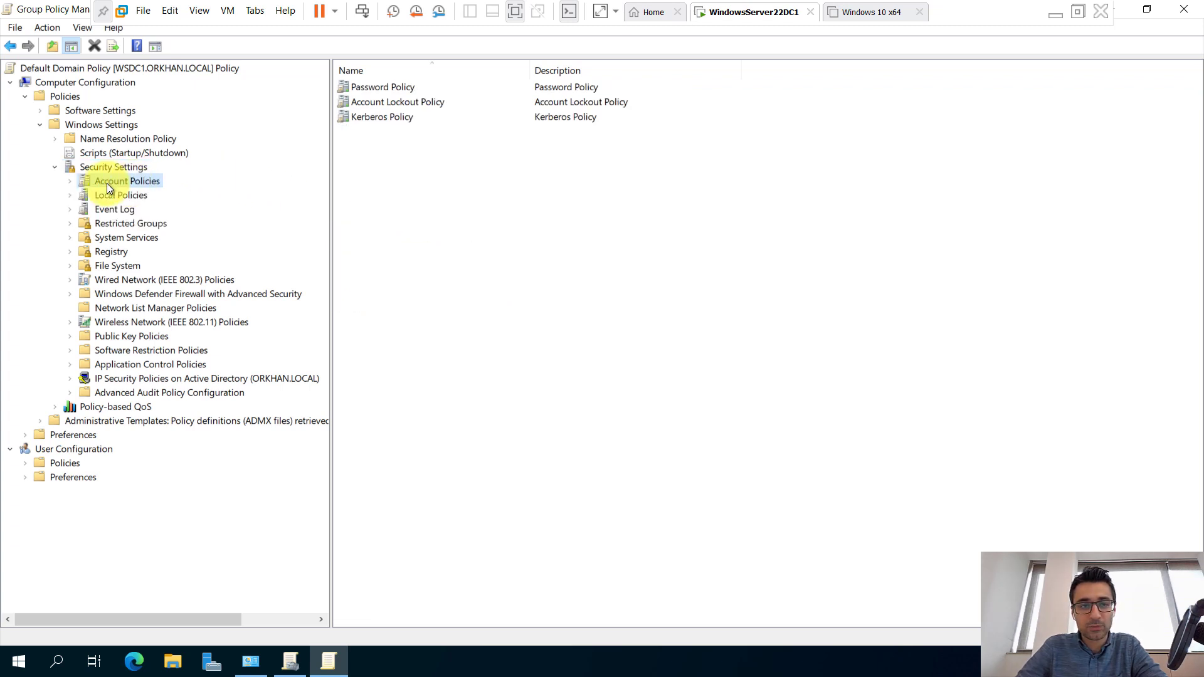
click(76, 180)
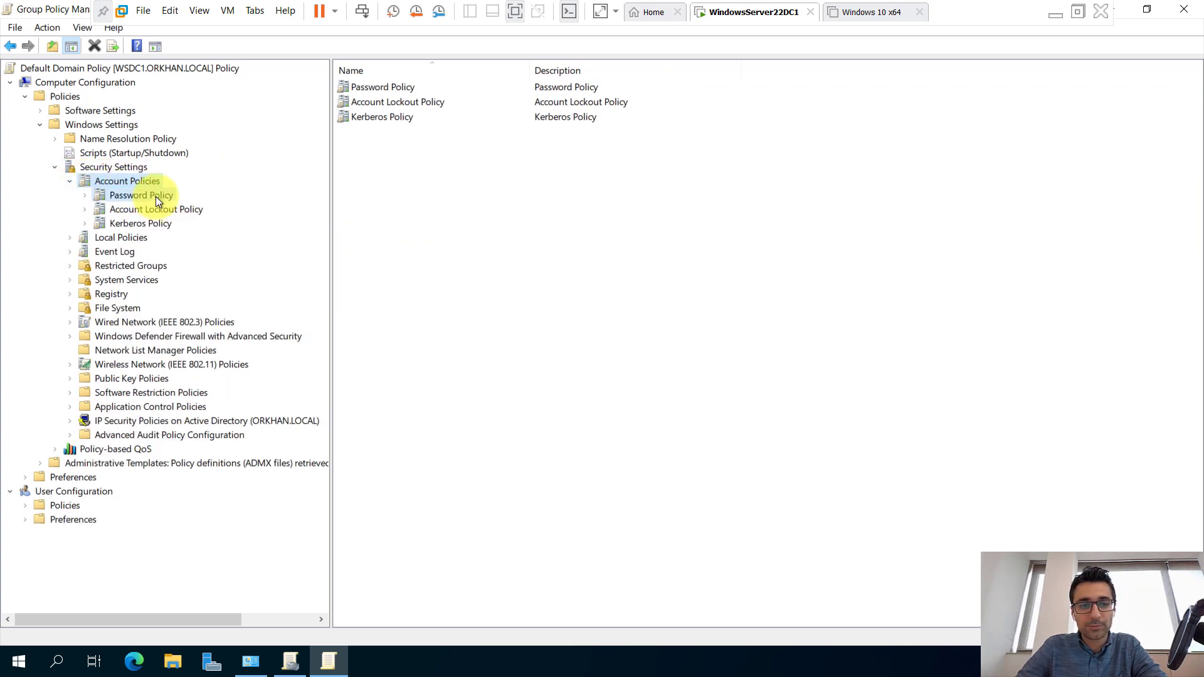
View the Password, Account Lockout and Kerberos policies, ending back on Password Policy.
click(155, 197)
click(160, 209)
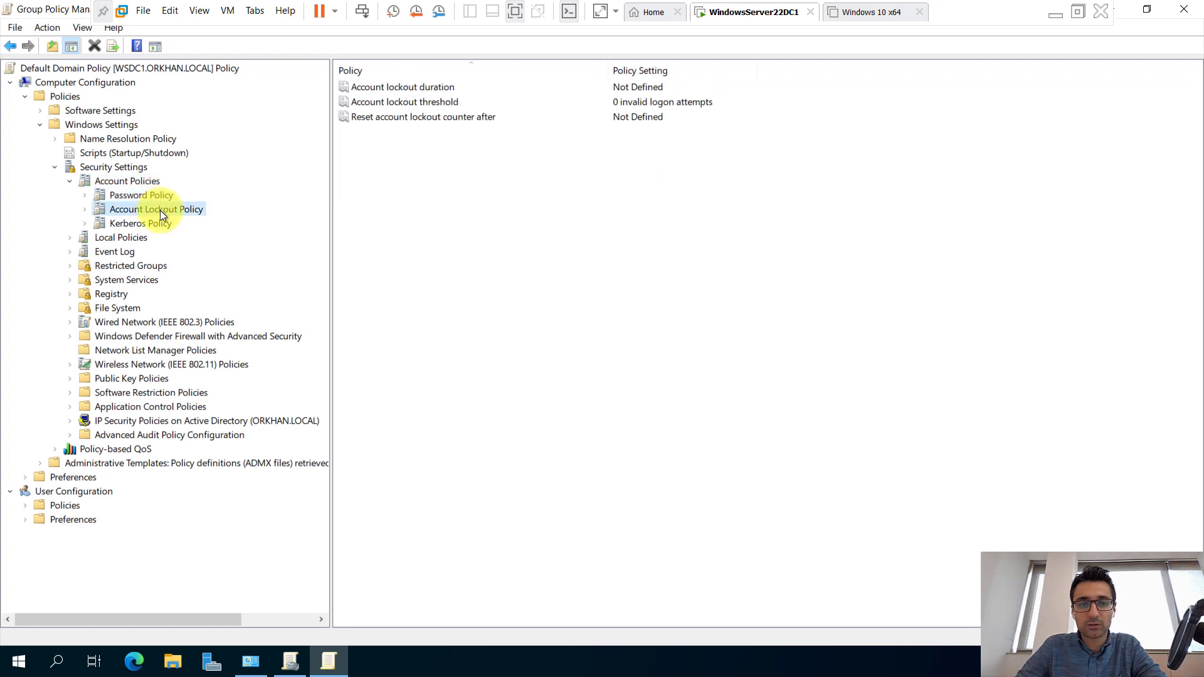
click(145, 223)
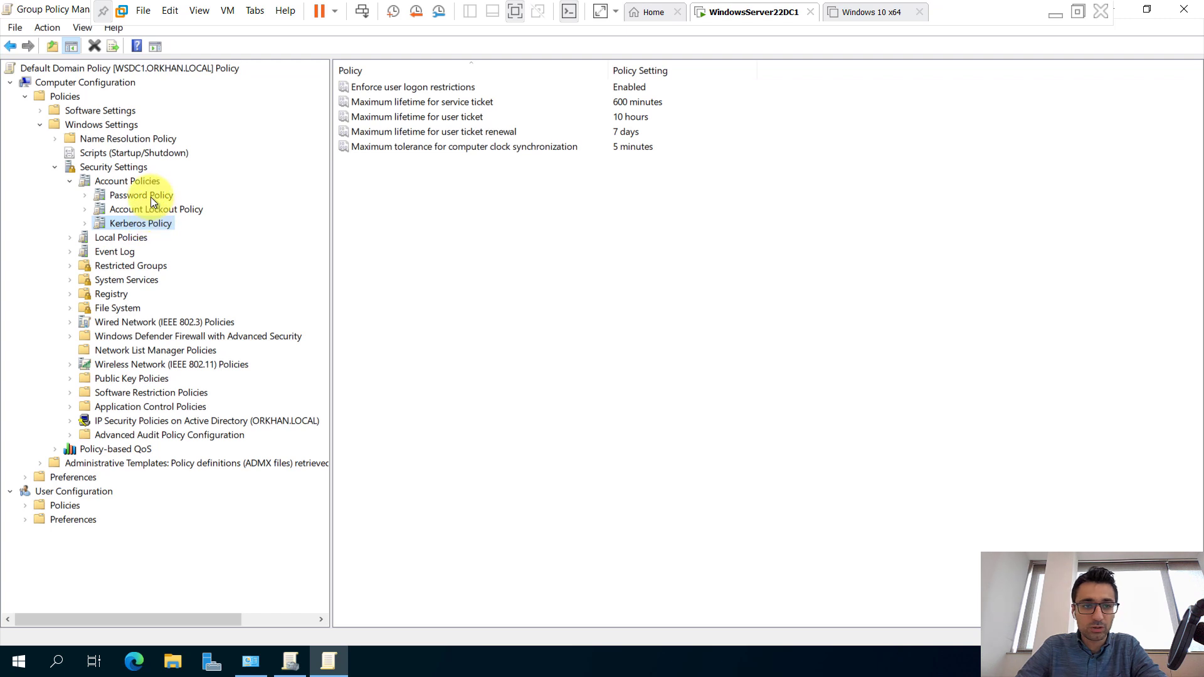
click(150, 197)
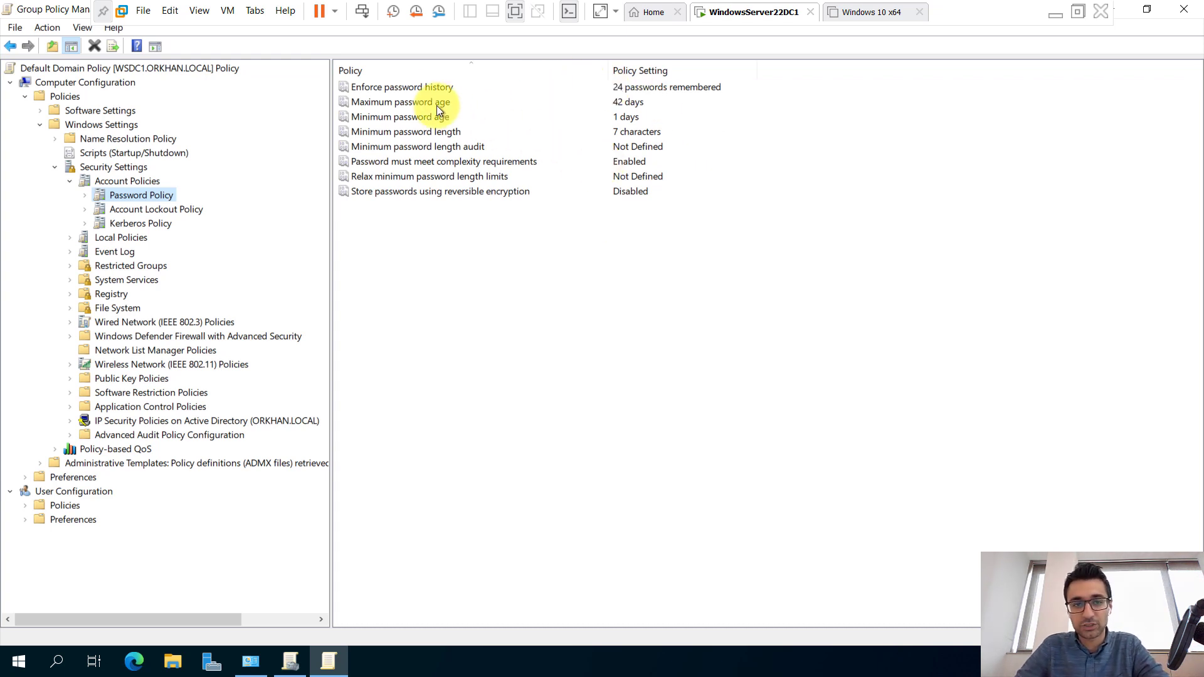
double_click(420, 86)
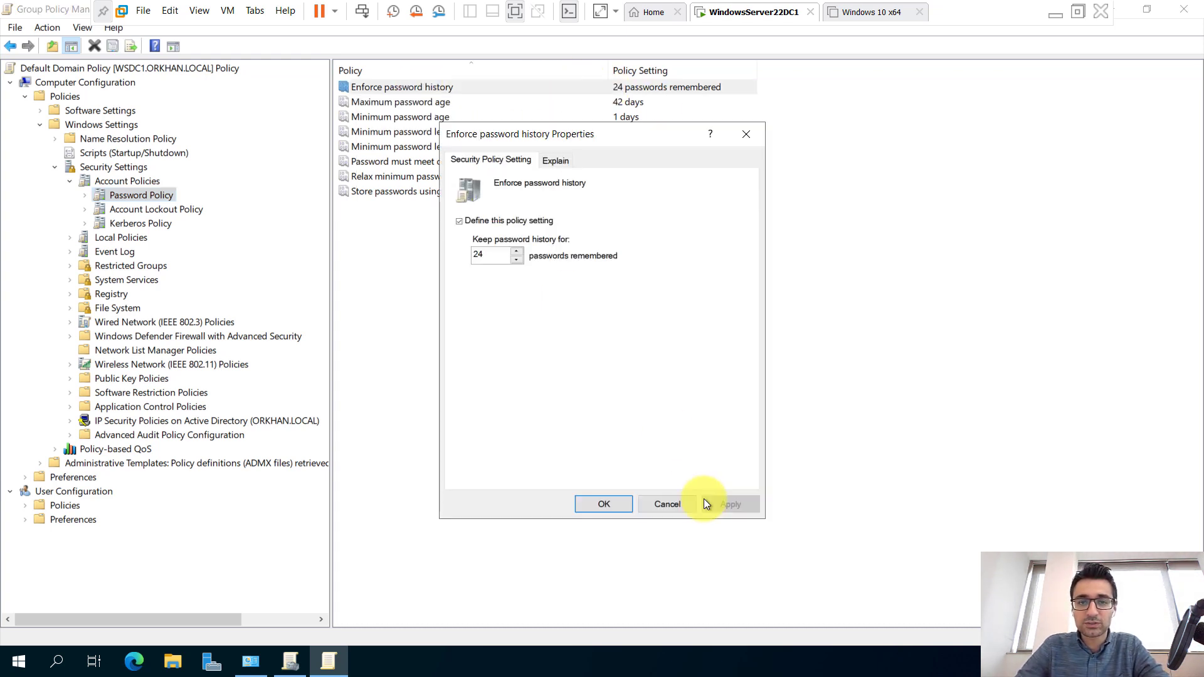
click(551, 157)
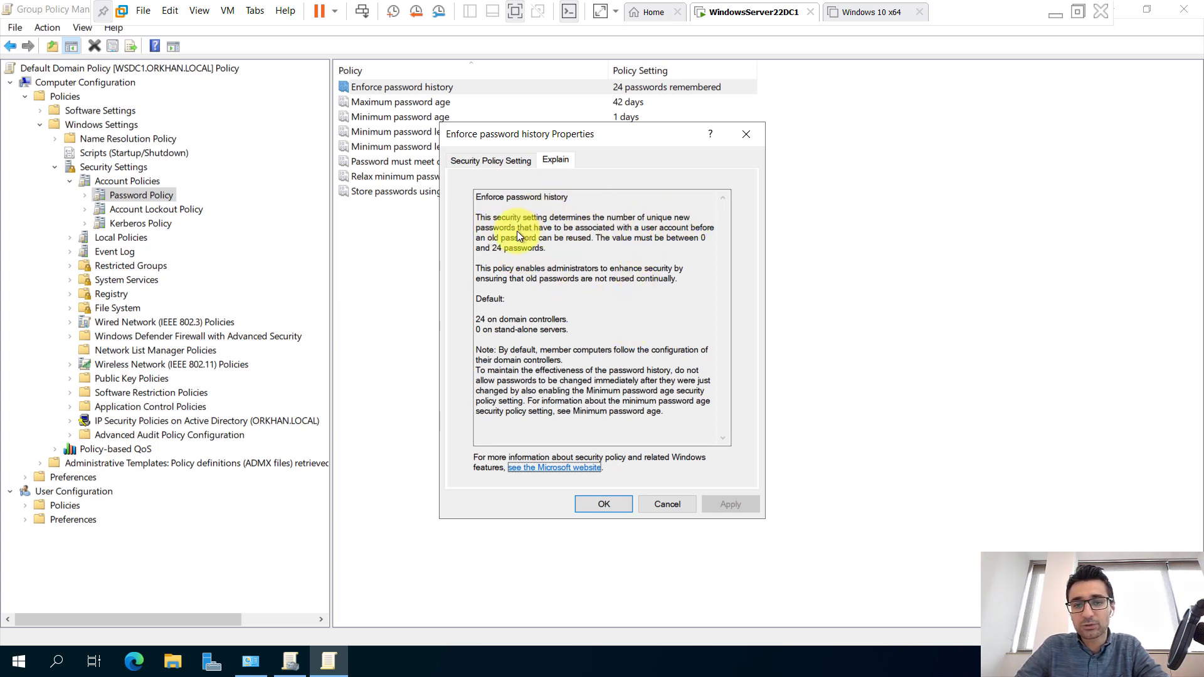
click(493, 163)
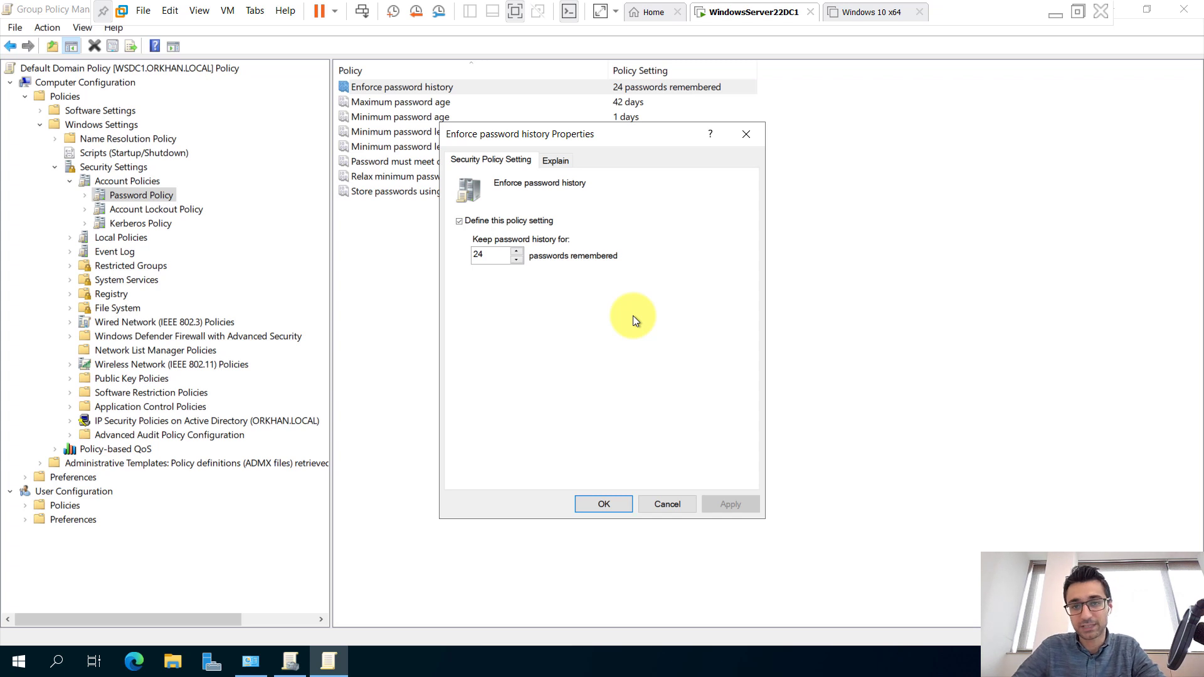
click(747, 134)
click(427, 104)
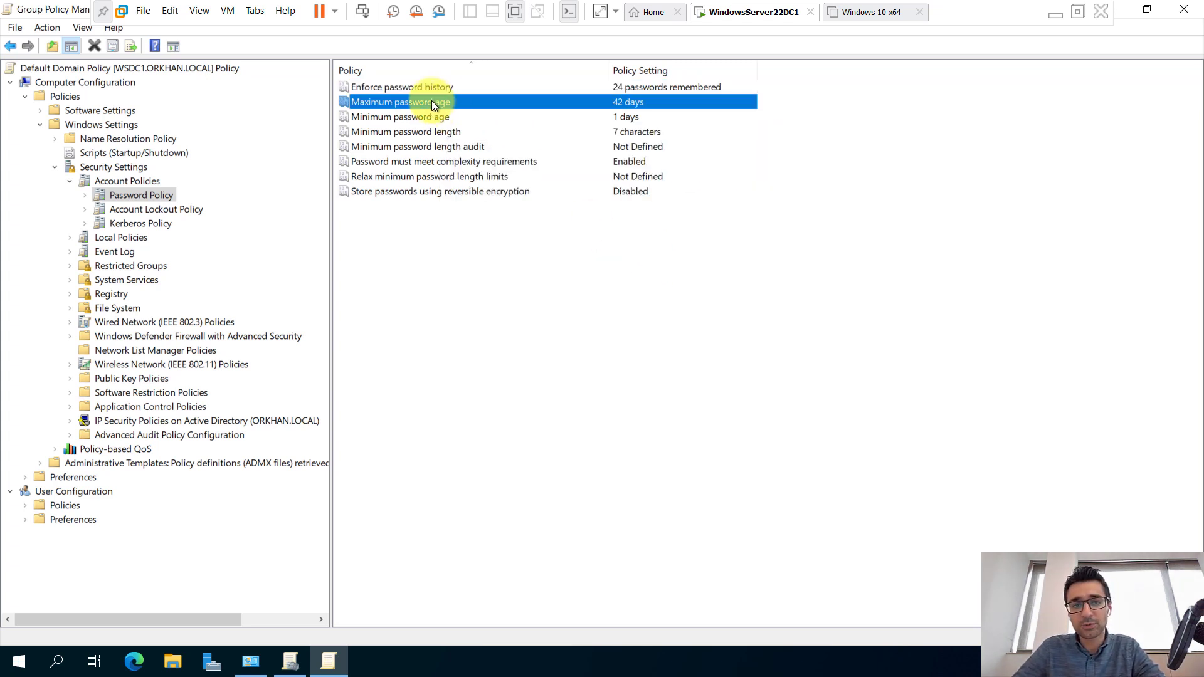
double_click(432, 101)
drag(597, 137, 601, 180)
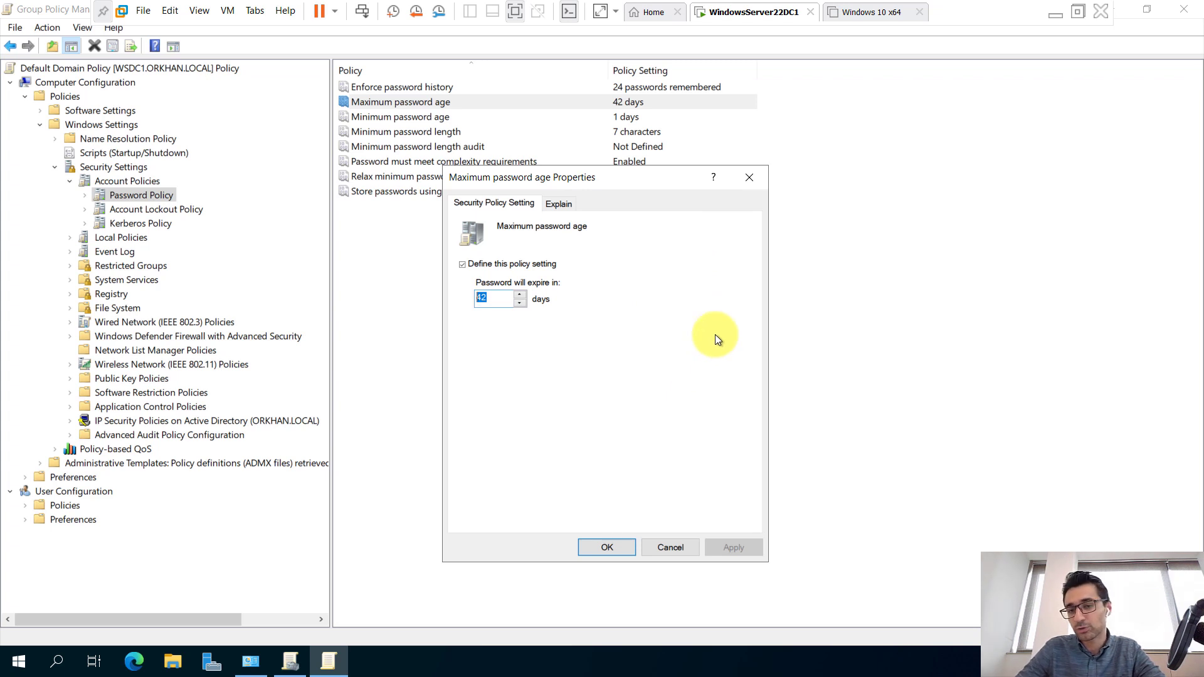
click(754, 180)
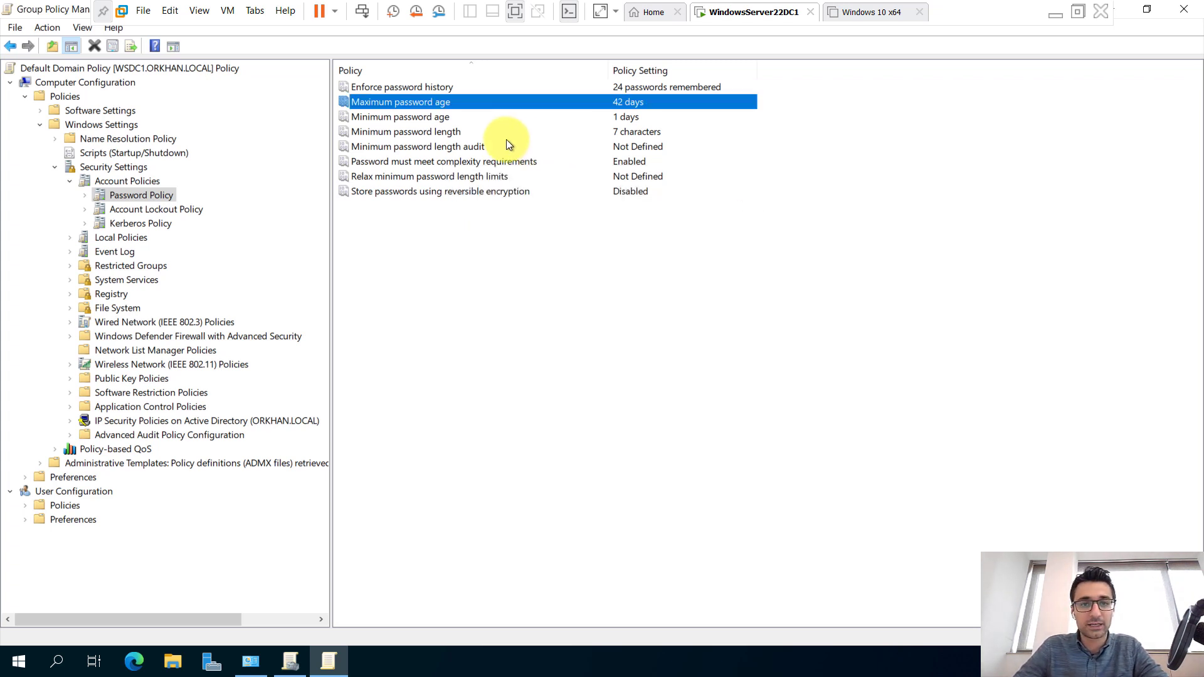
double_click(428, 118)
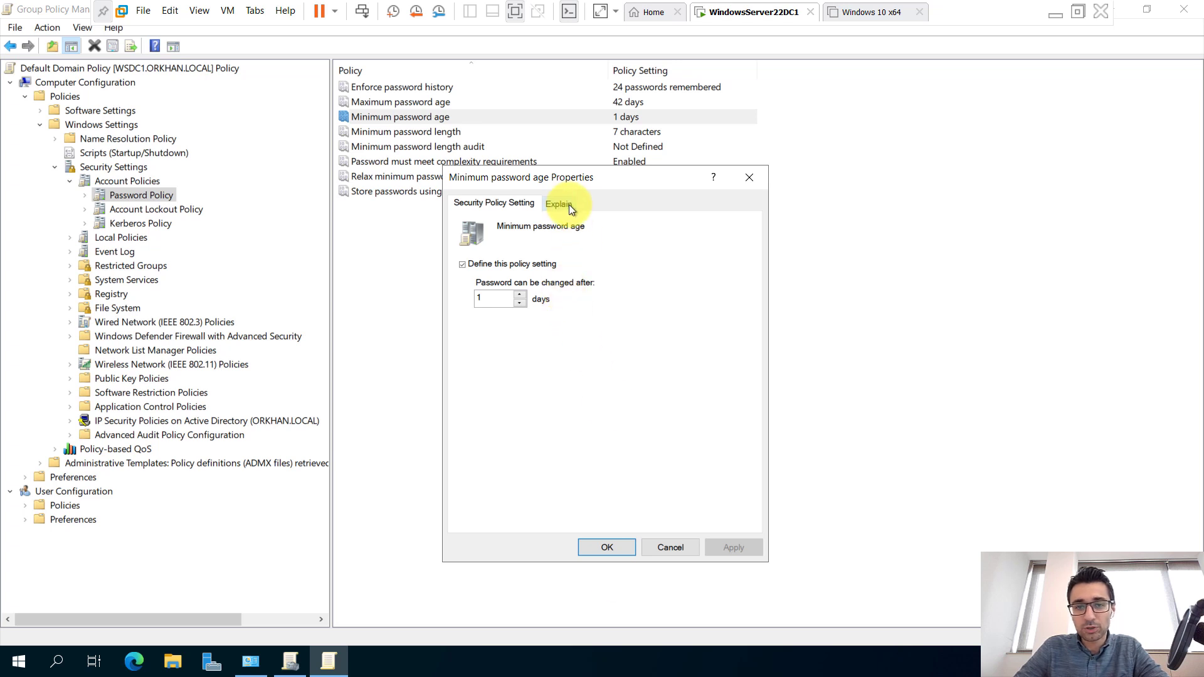
click(567, 204)
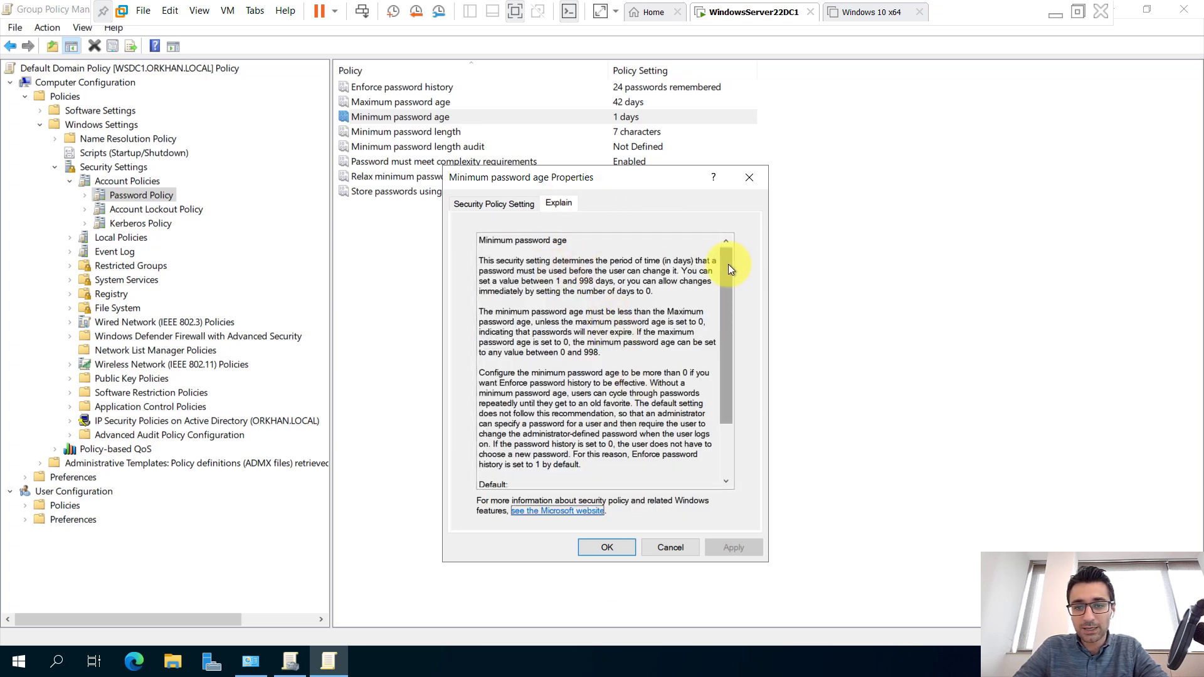
scroll(718, 351, down, 3)
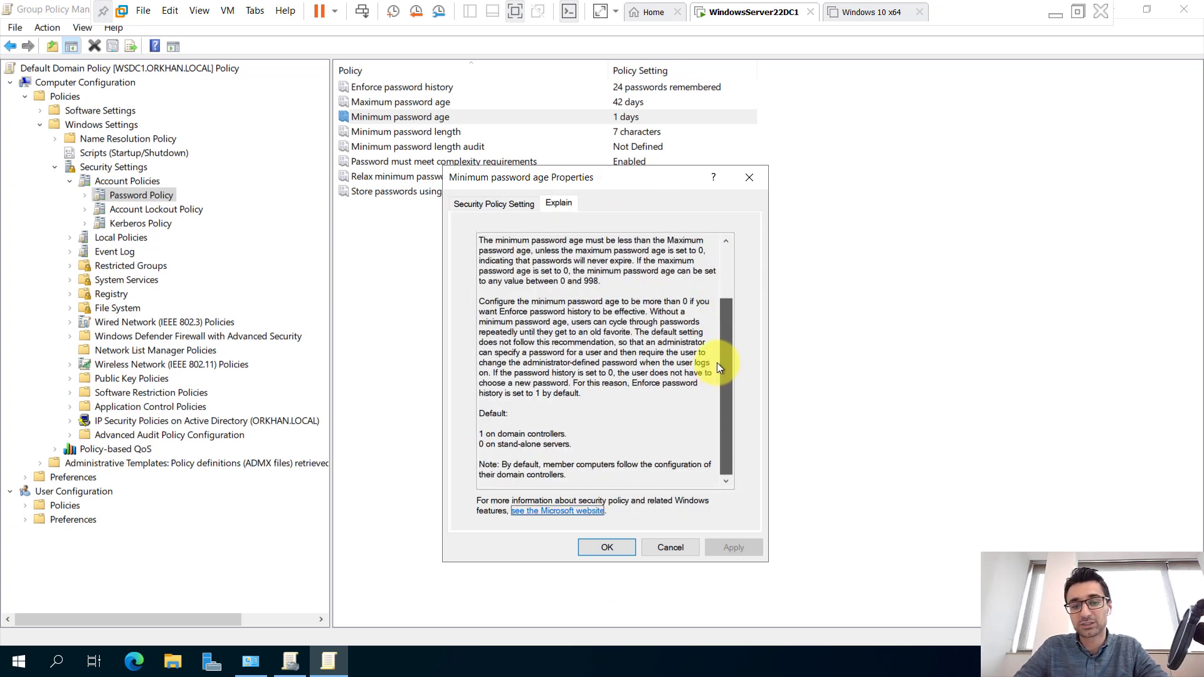
scroll(724, 254, up, 3)
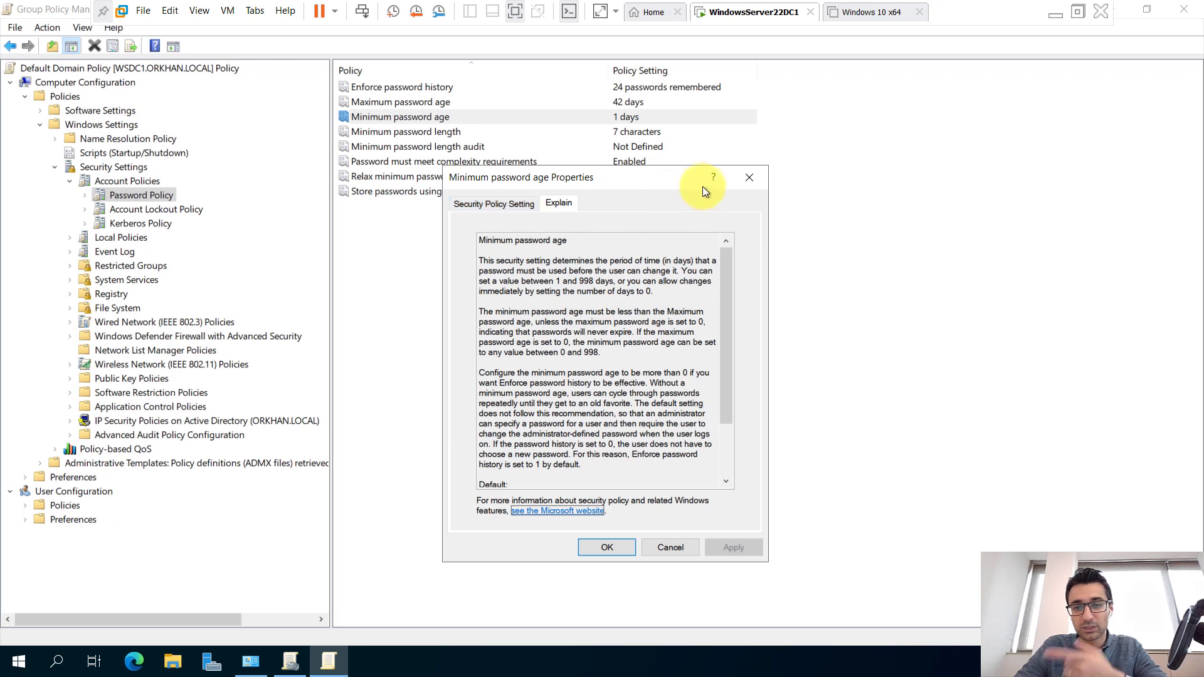
click(750, 178)
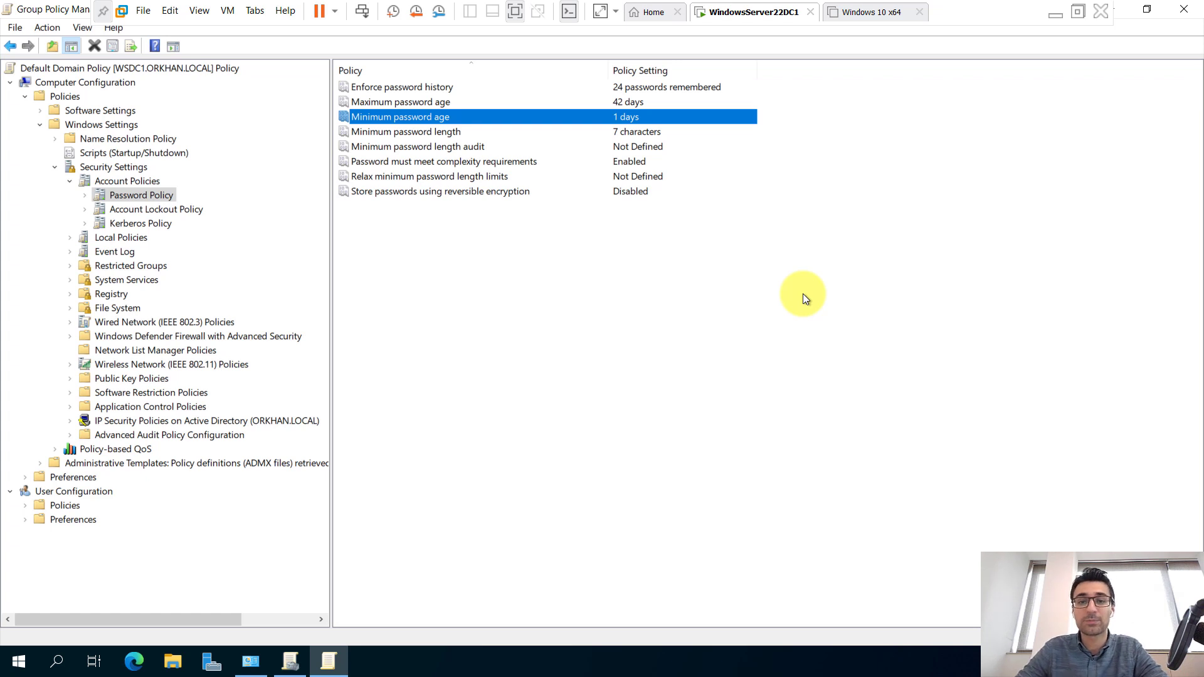
double_click(423, 132)
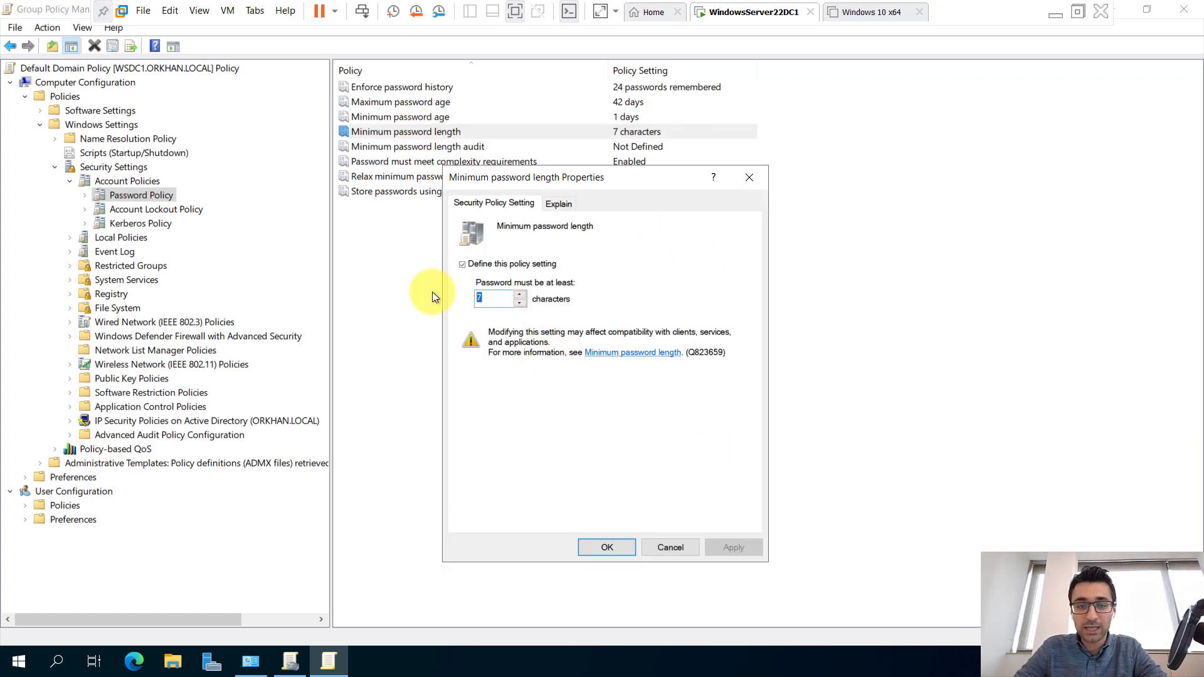
drag(600, 178, 599, 198)
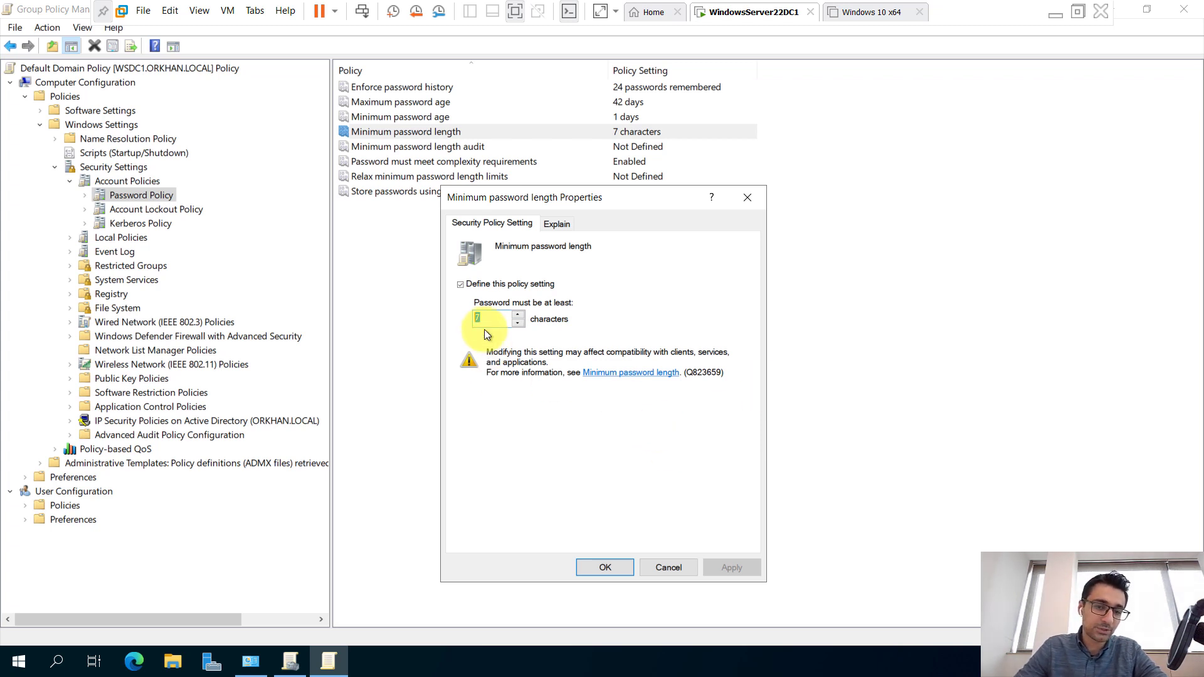
click(519, 323)
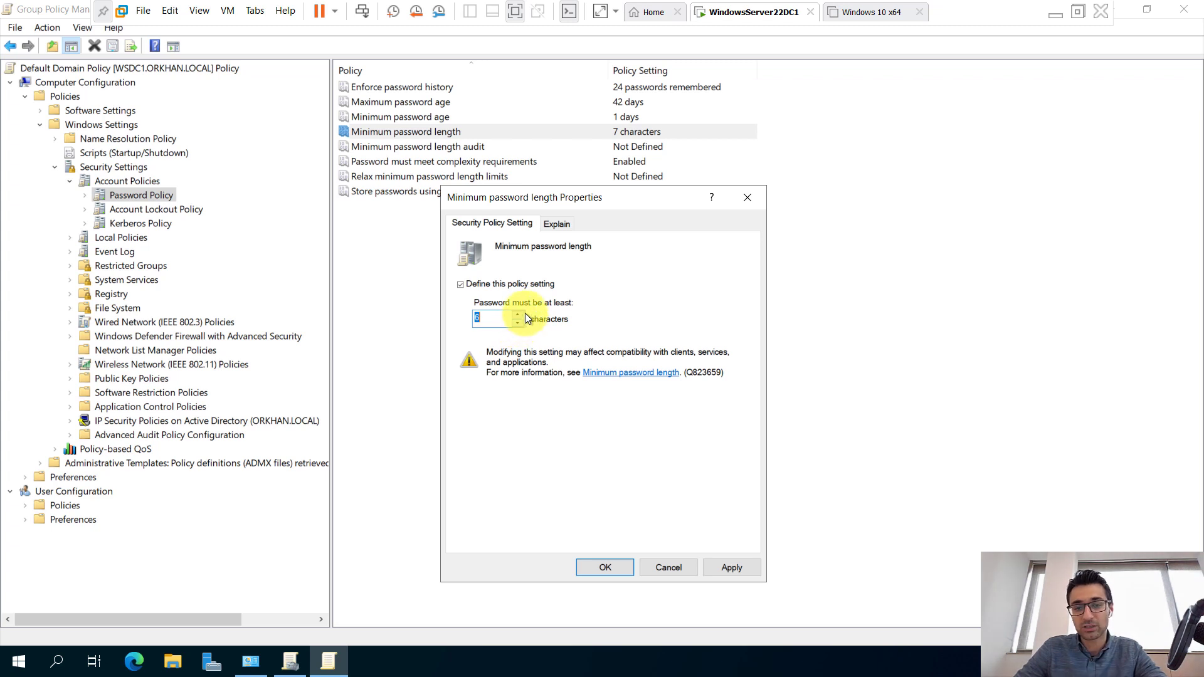
click(518, 323)
click(518, 324)
click(518, 323)
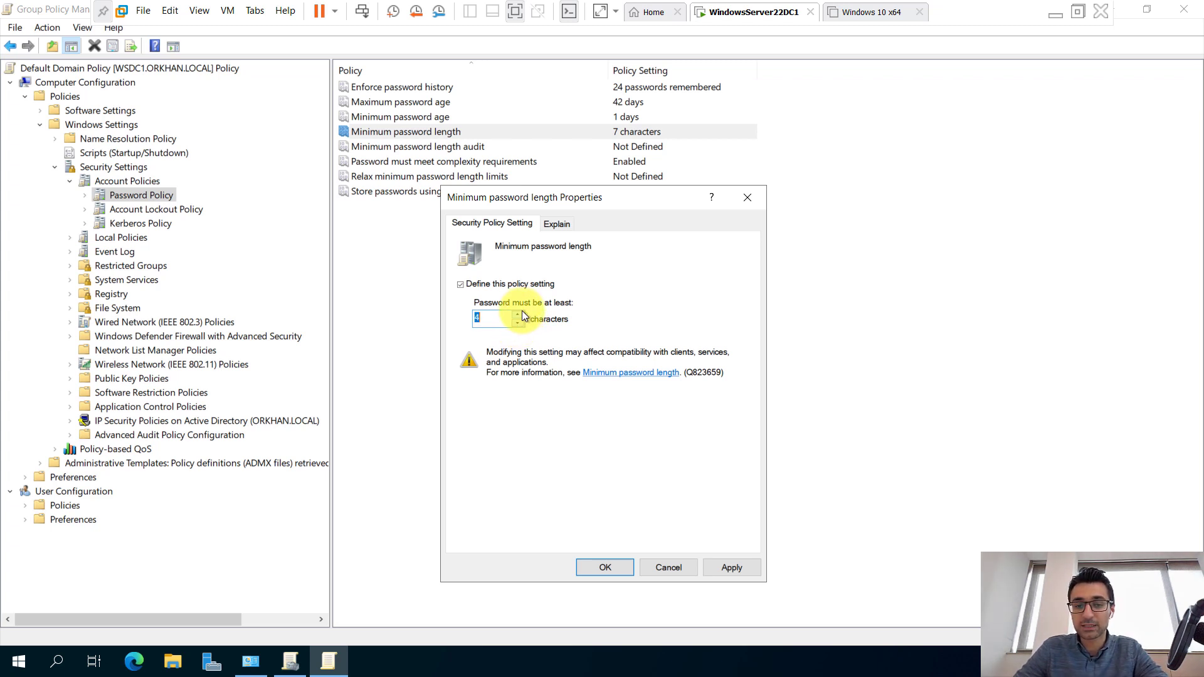
click(522, 313)
click(522, 312)
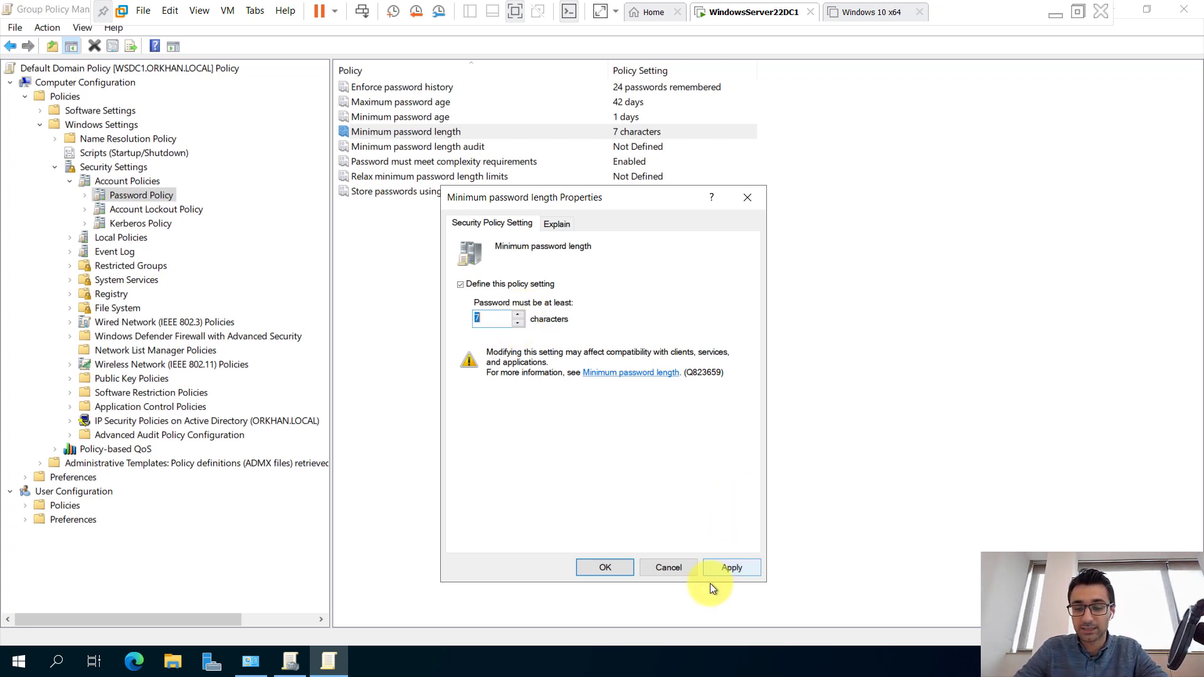
click(668, 568)
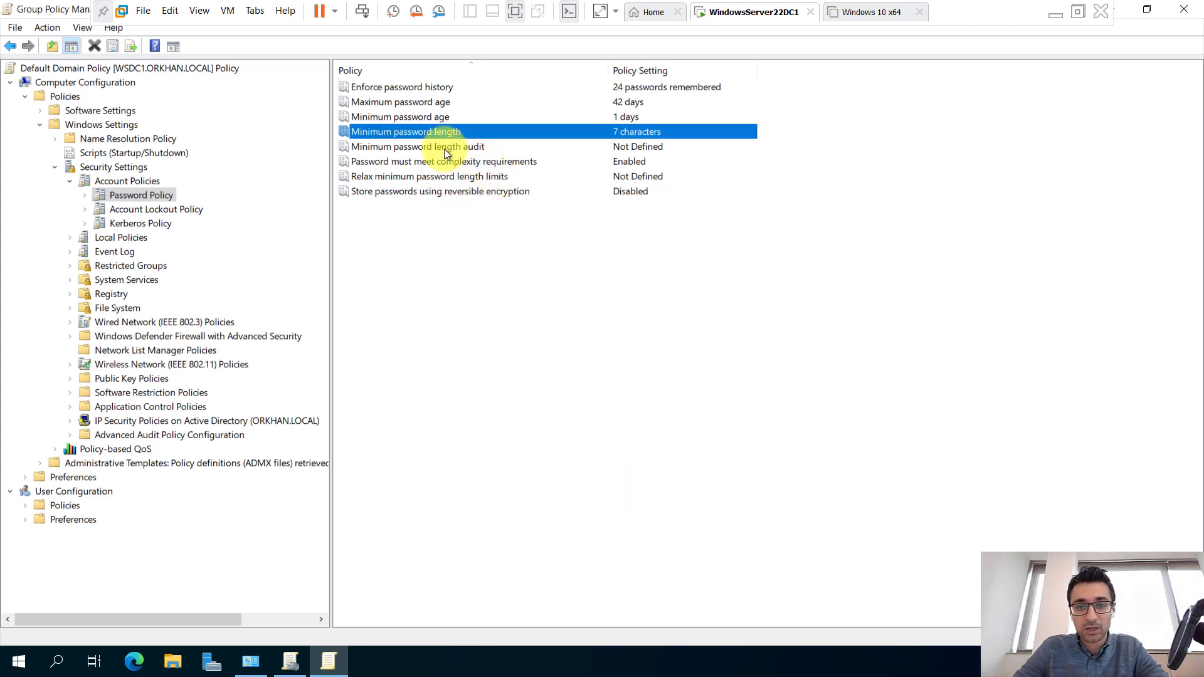
click(412, 148)
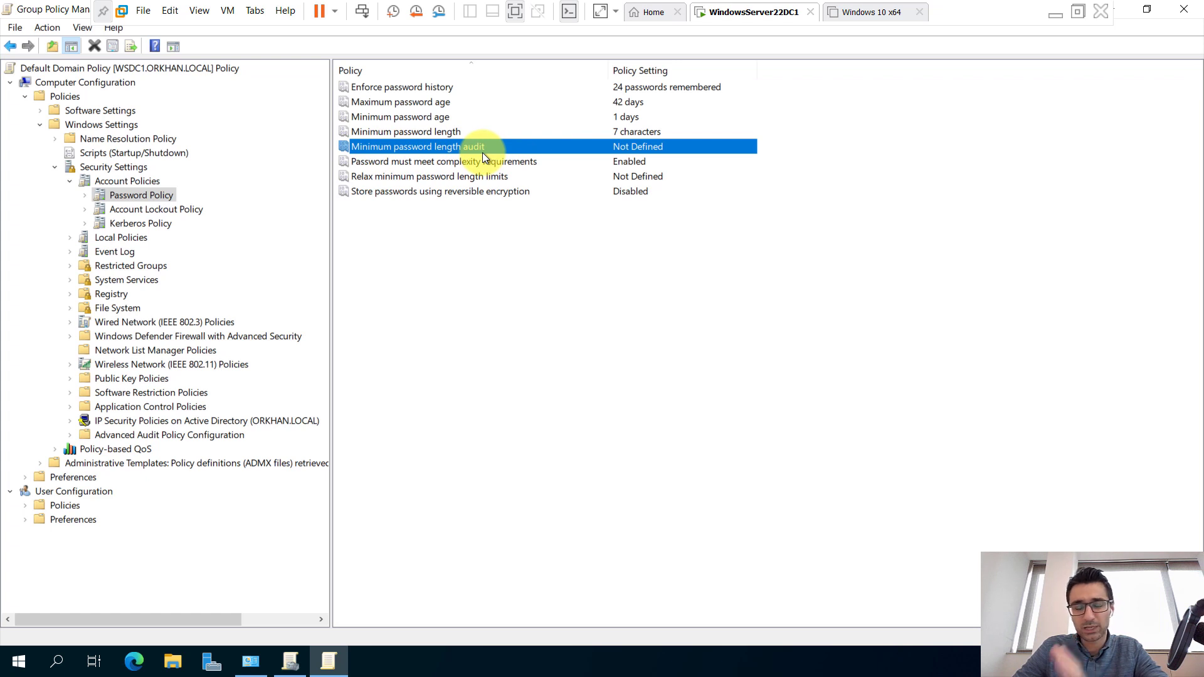
click(391, 163)
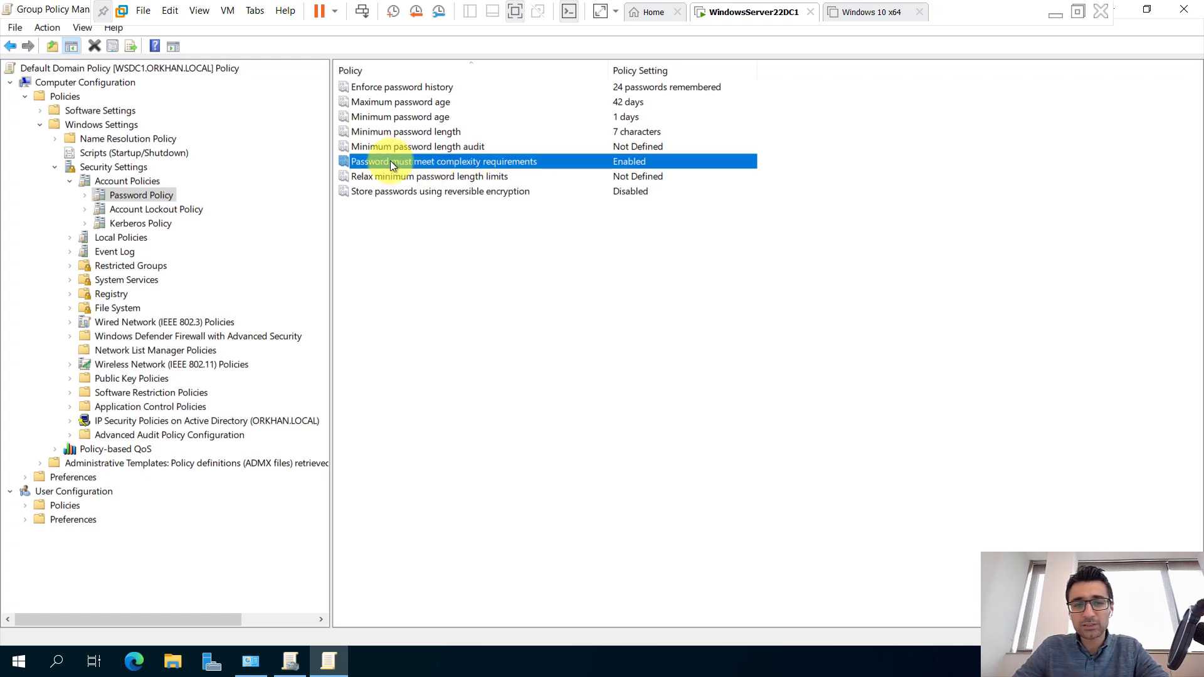
double_click(508, 163)
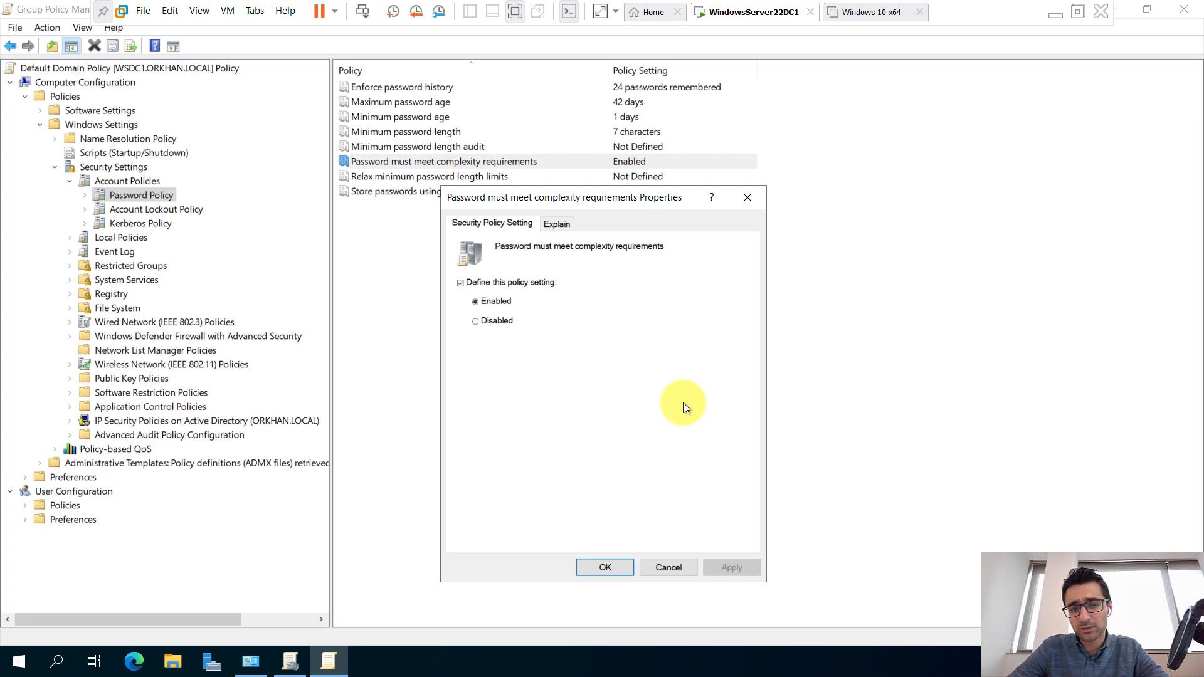
click(571, 224)
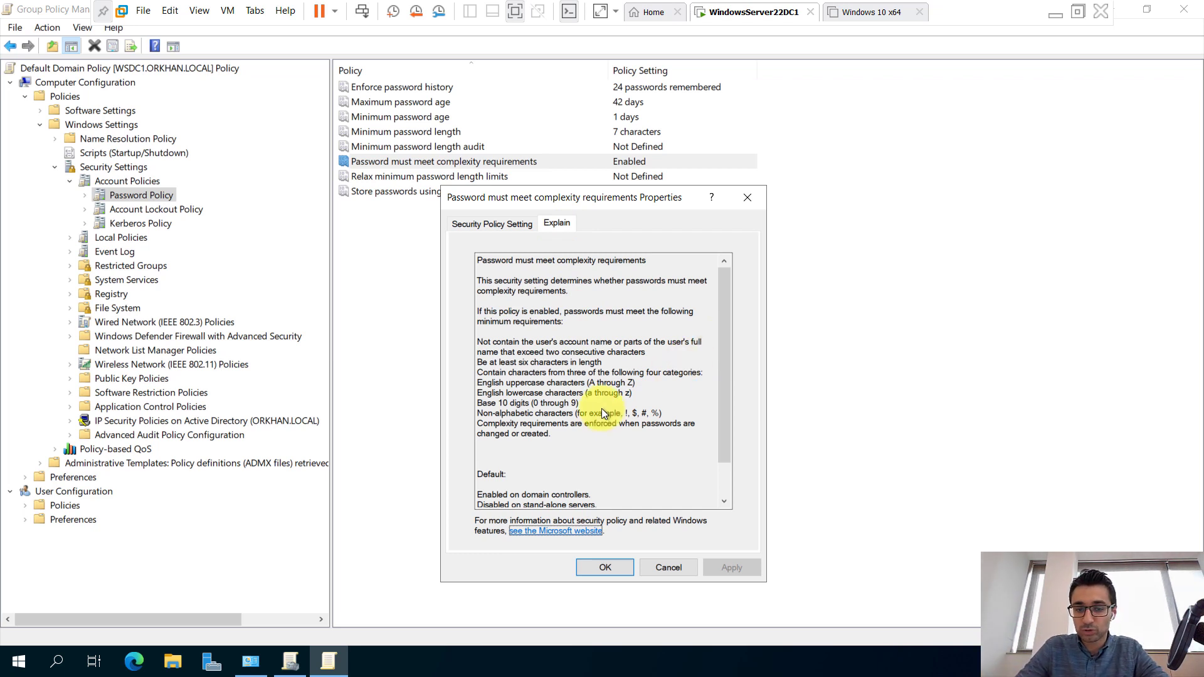
click(577, 408)
drag(664, 414, 495, 410)
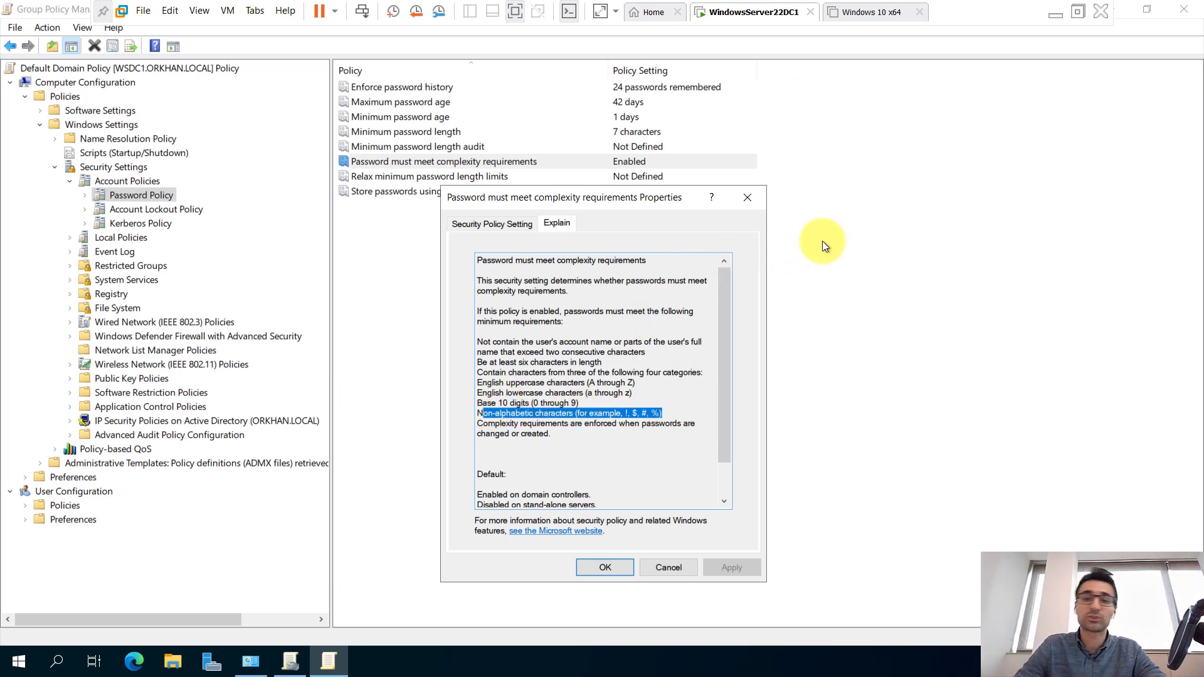
click(757, 199)
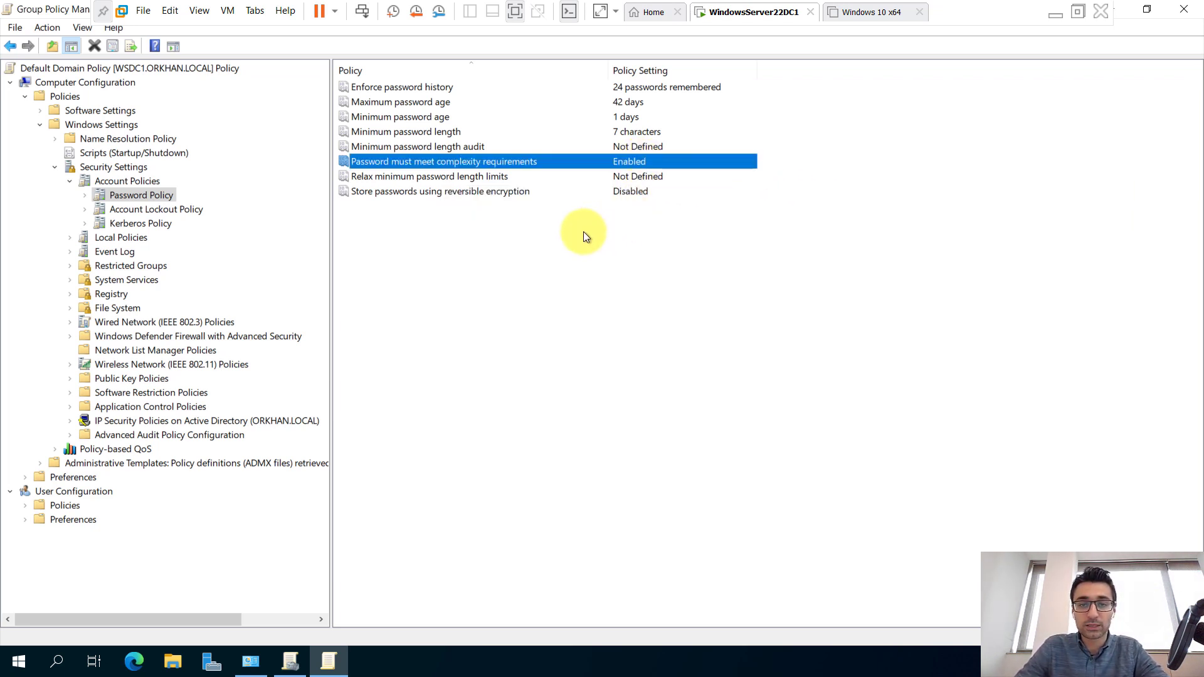
Close the complexity requirements setting without saving Disabled, then return to Administrative Tools.
double_click(401, 161)
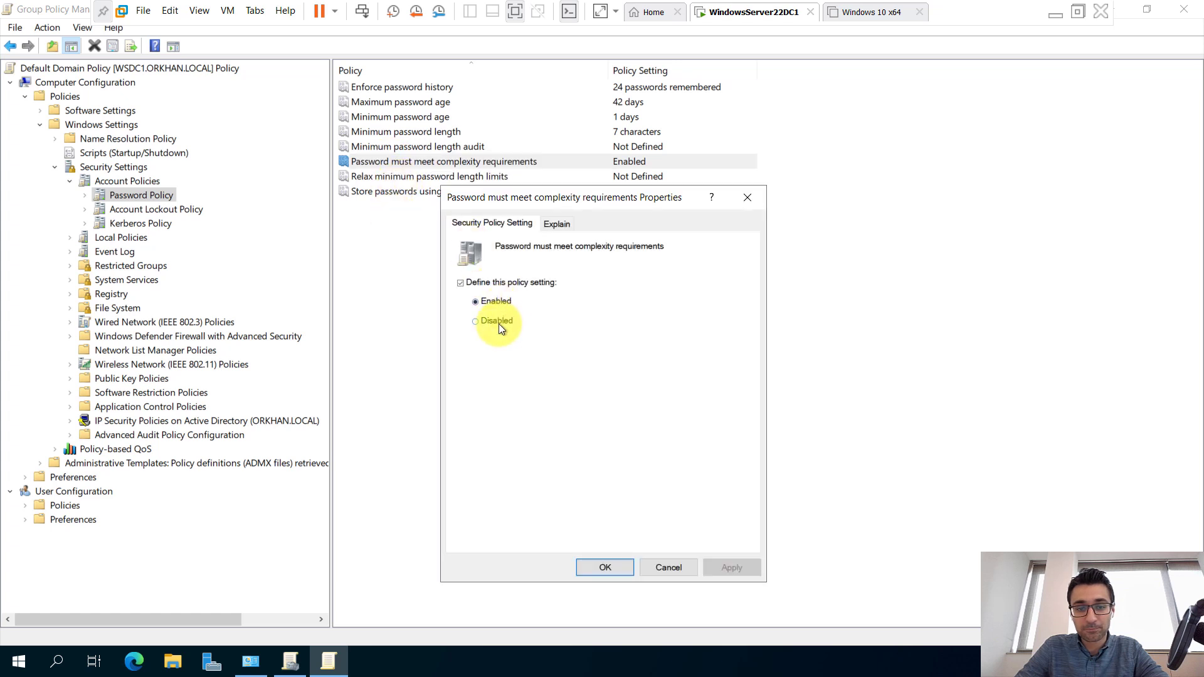
click(497, 321)
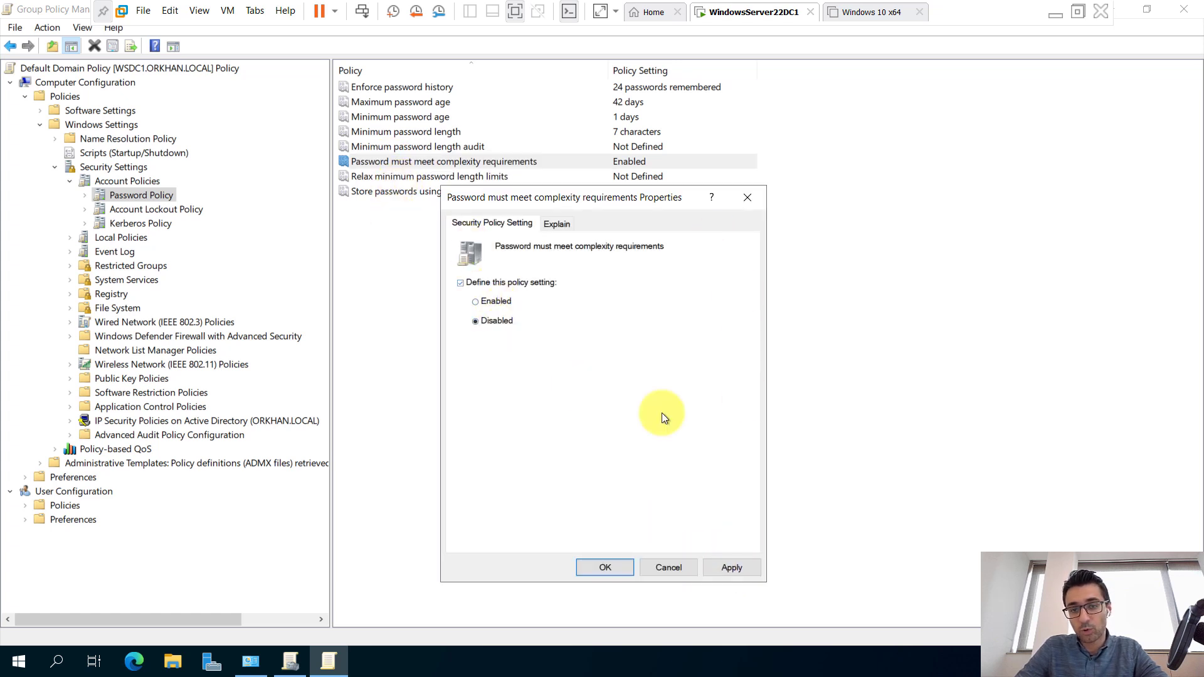
click(748, 197)
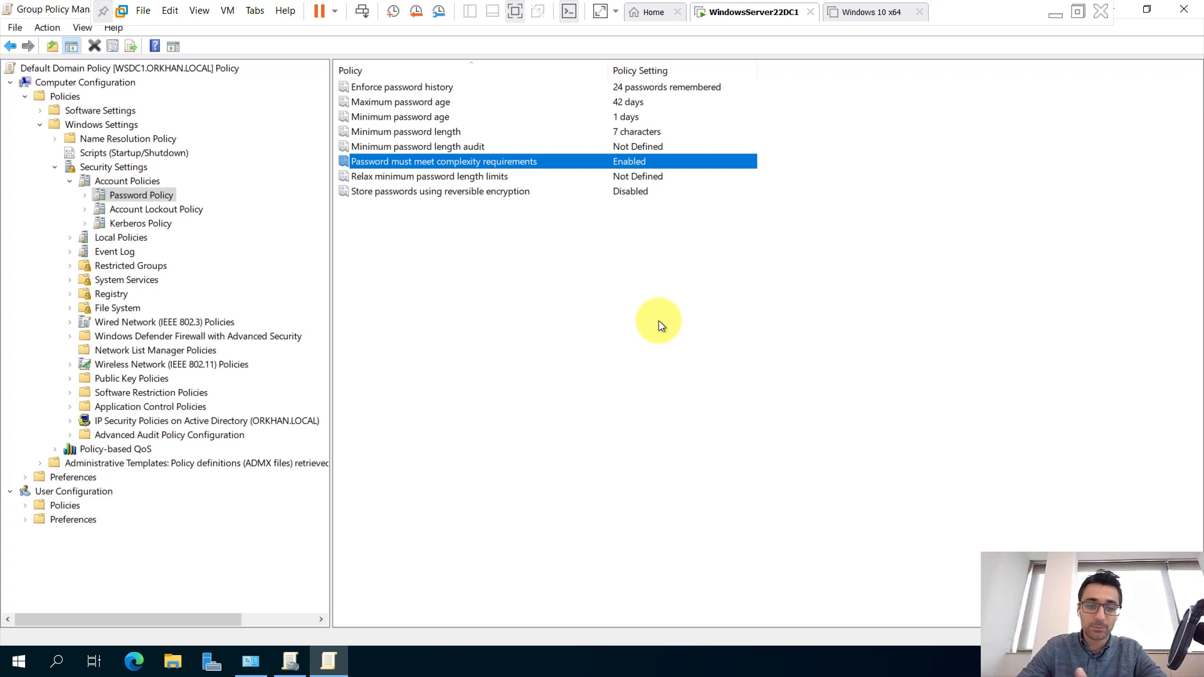
click(251, 662)
In Active Directory Users and Computers, try resetting the HR user's password.
click(400, 265)
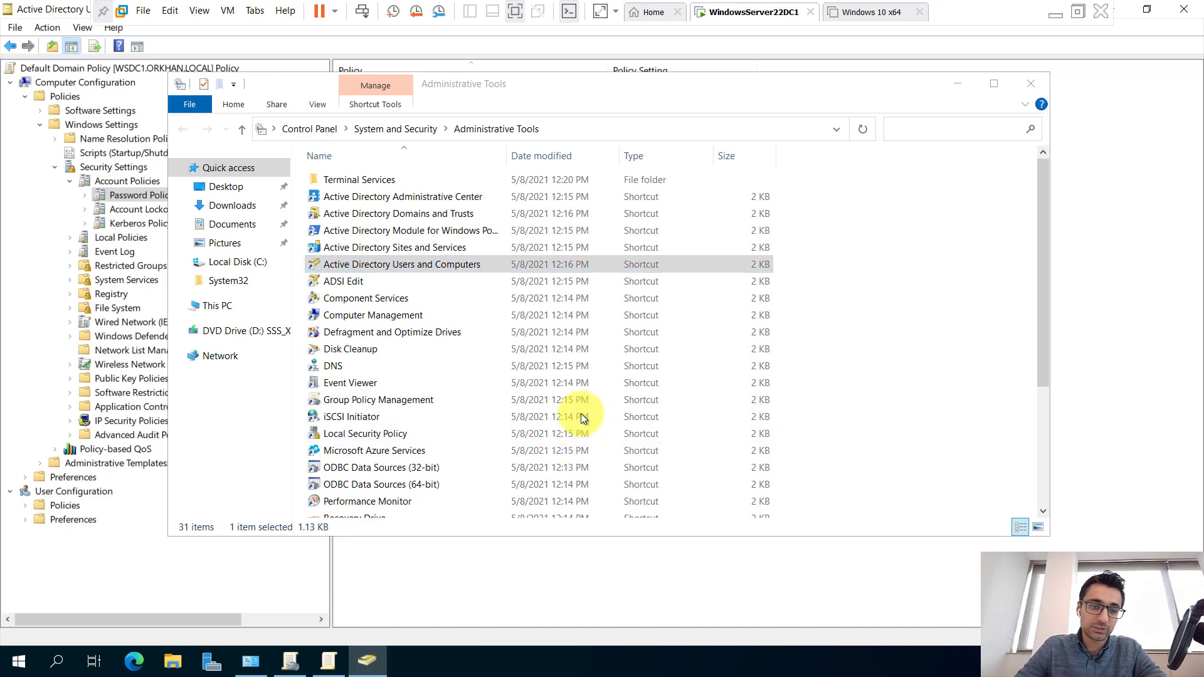
click(235, 89)
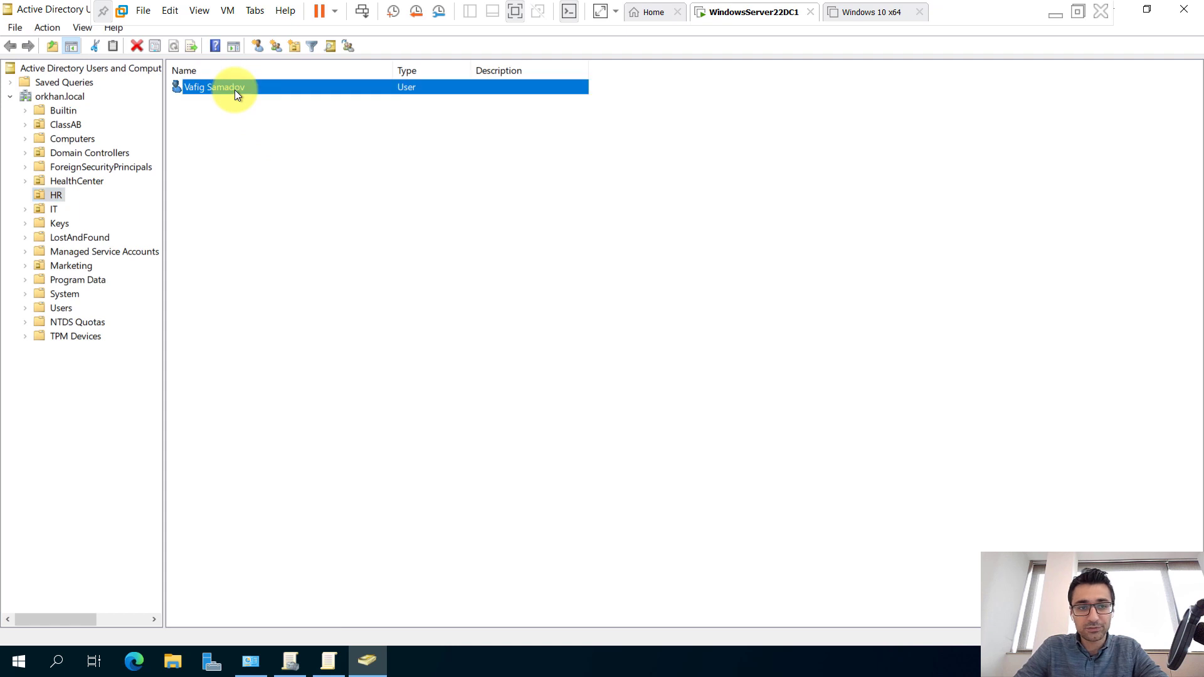
right_click(235, 89)
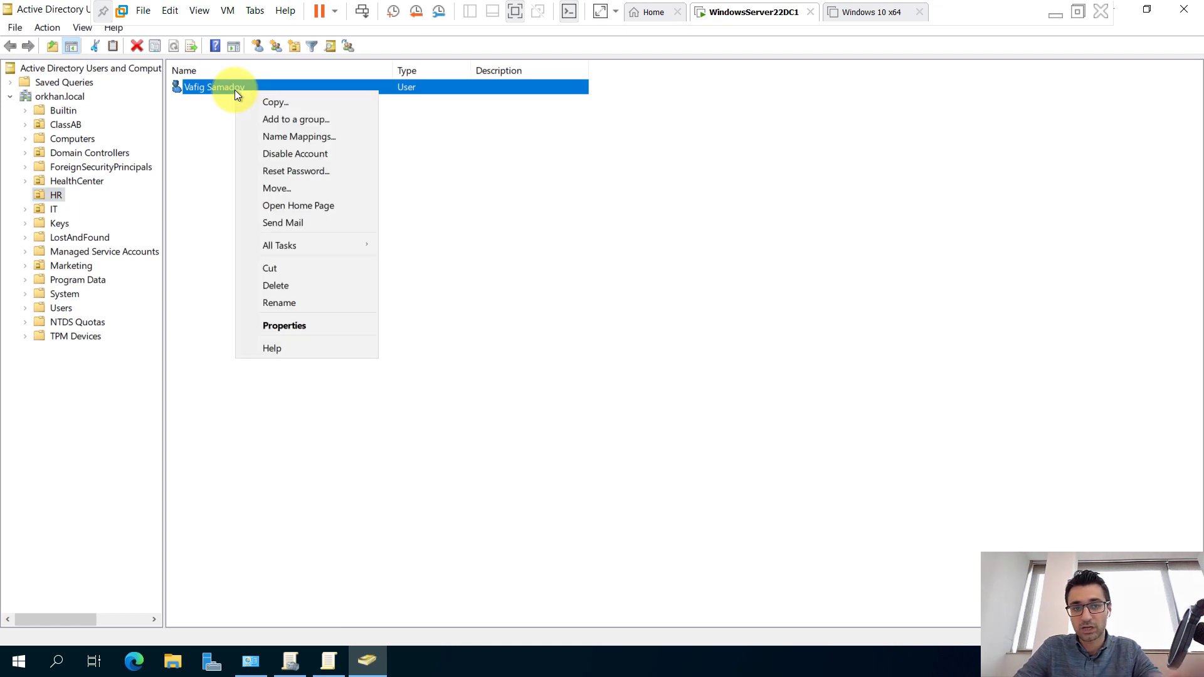
click(303, 168)
text(****)
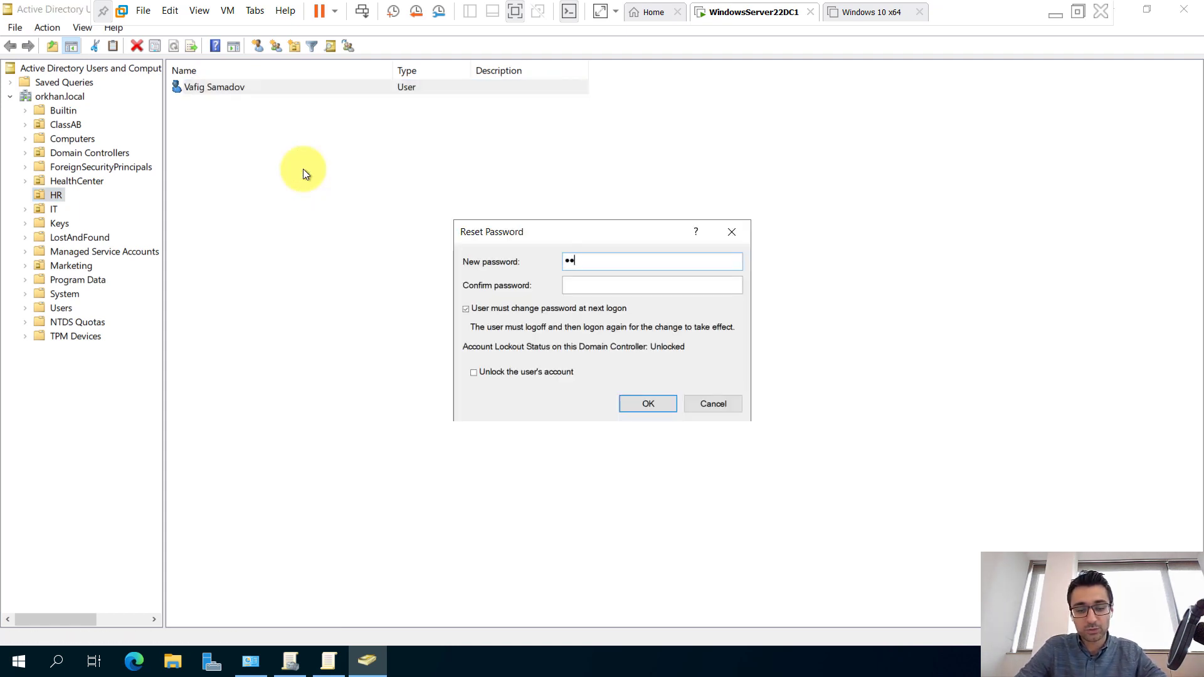
text(******)
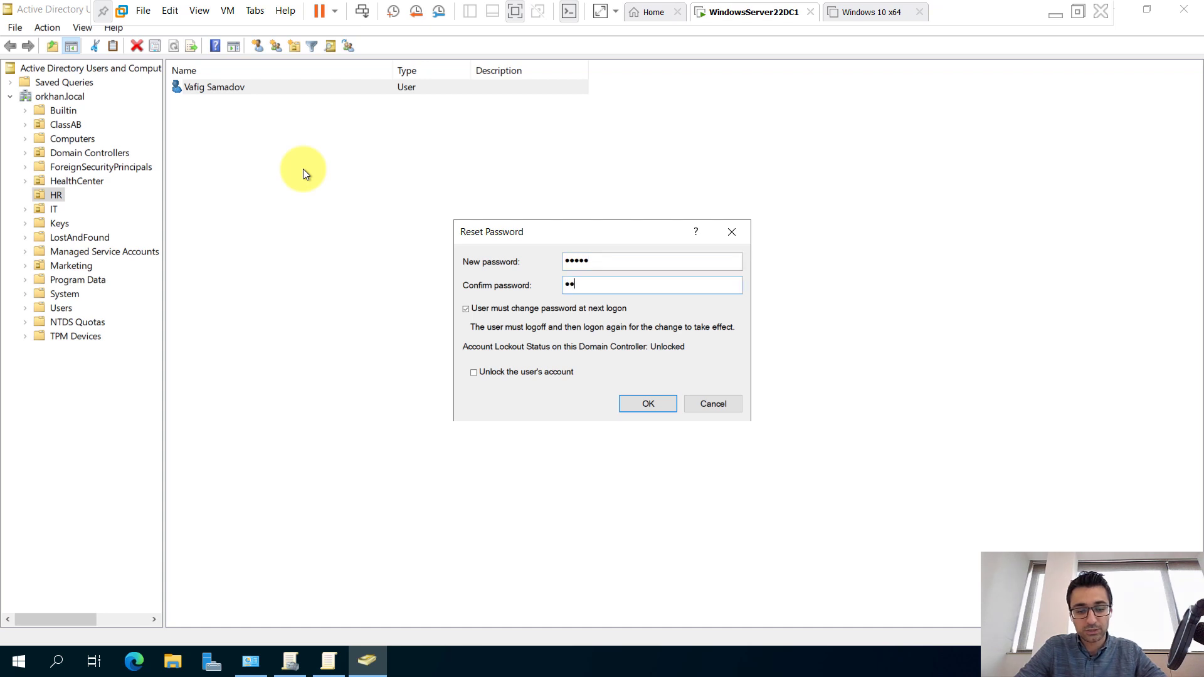
key(Return)
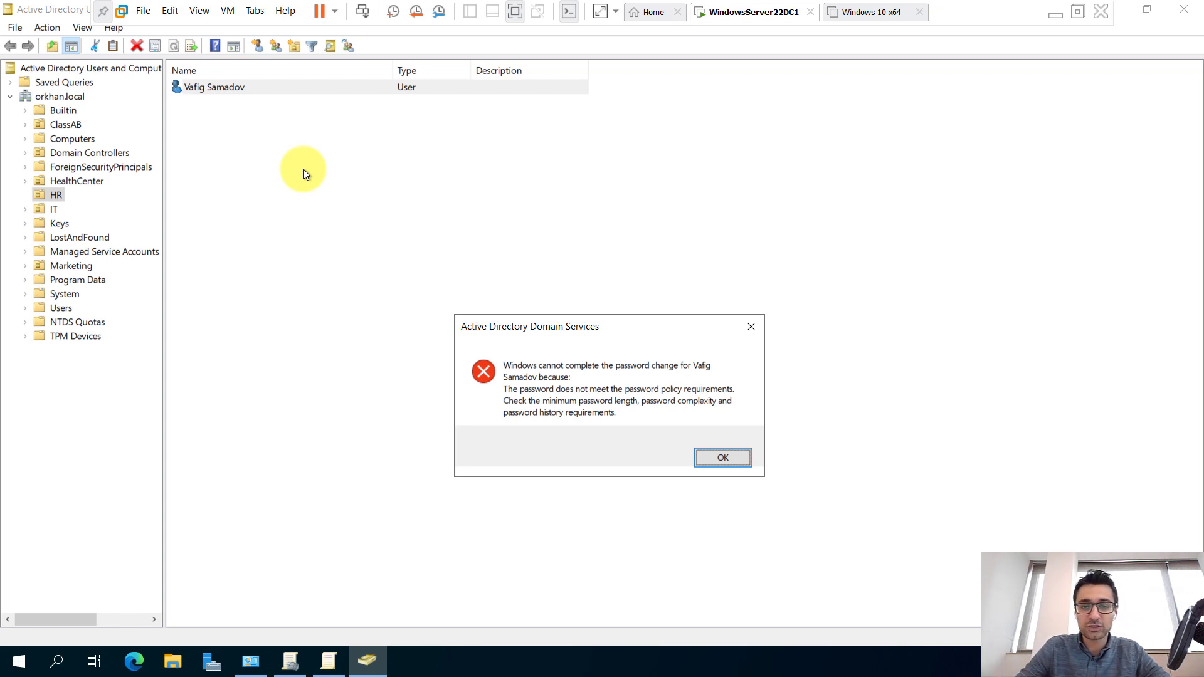
Set password complexity requirements to Disabled in the Group Policy editor and apply.
click(328, 656)
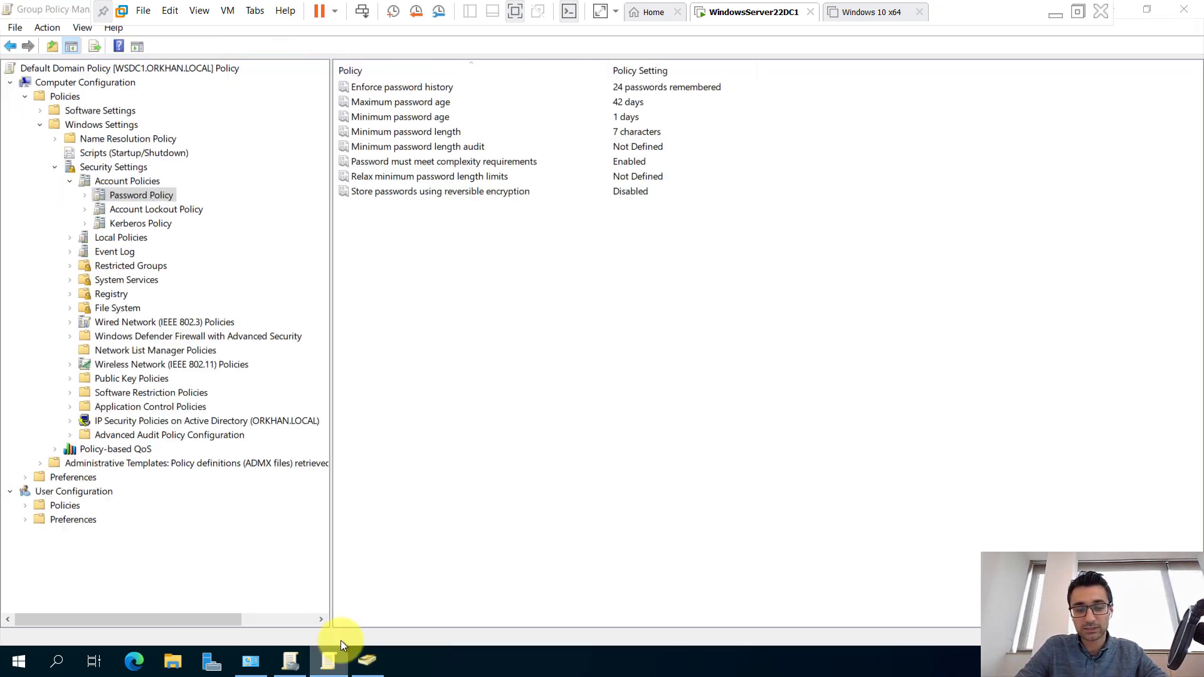
double_click(619, 164)
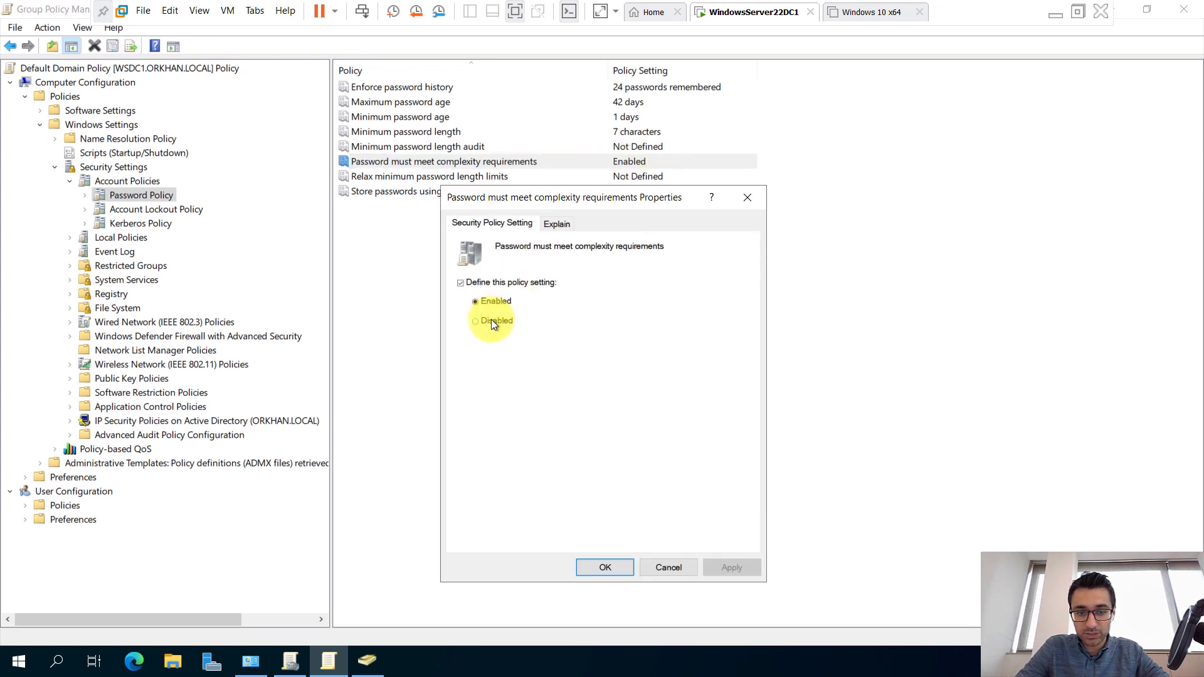
click(492, 322)
click(725, 569)
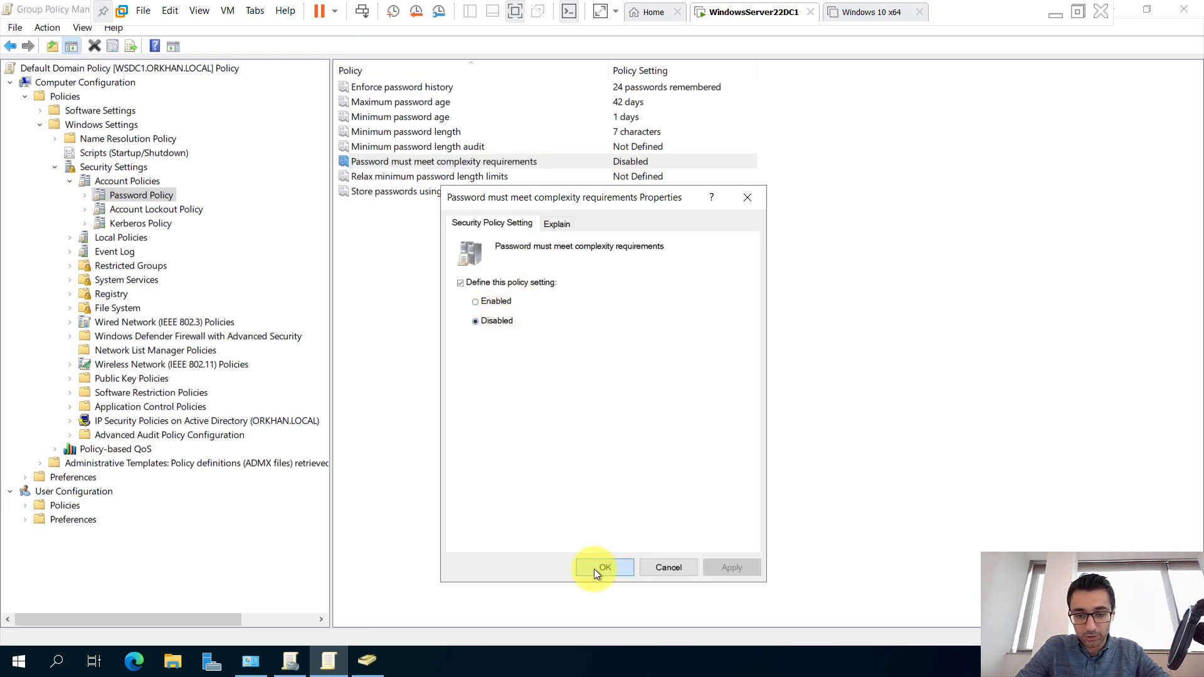
click(593, 570)
click(367, 662)
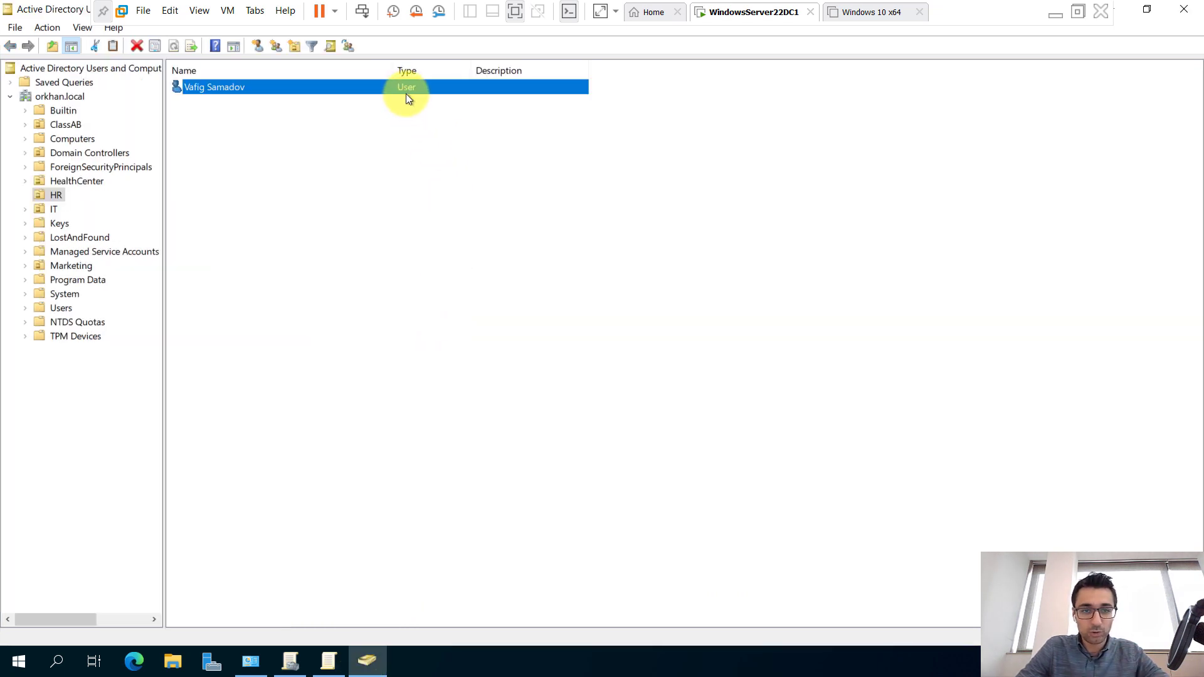
Retry the HR user's password reset with a confirmed new password, then open Run.
right_click(409, 95)
click(464, 176)
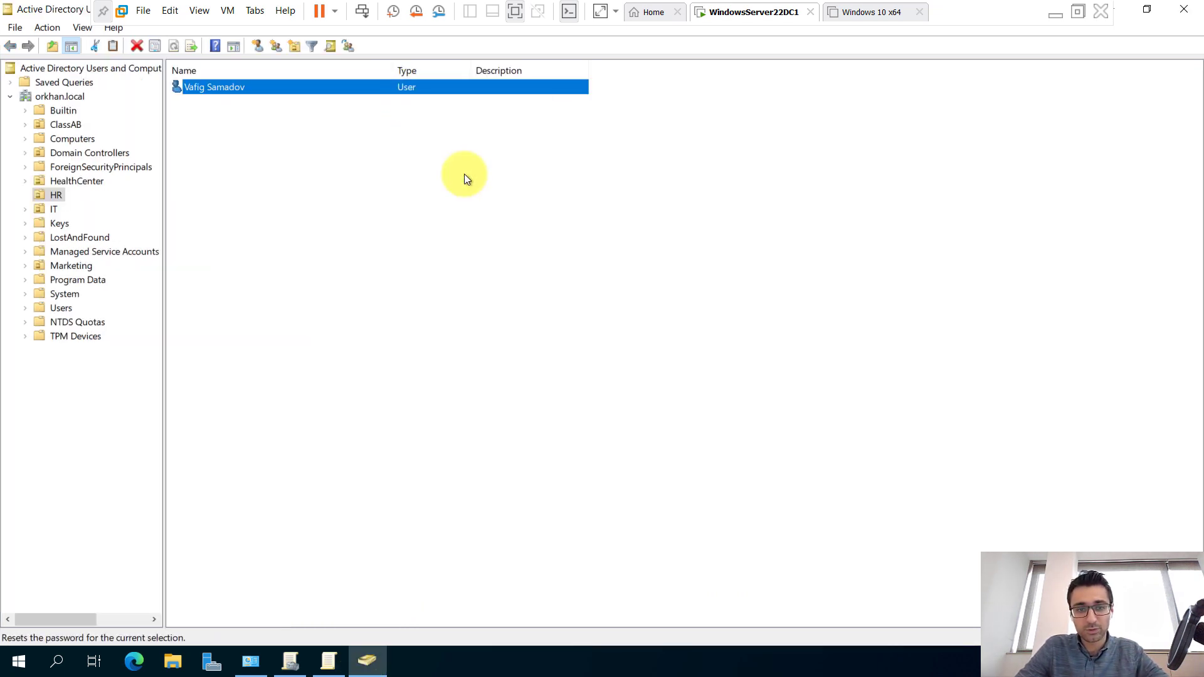
text(•••••)
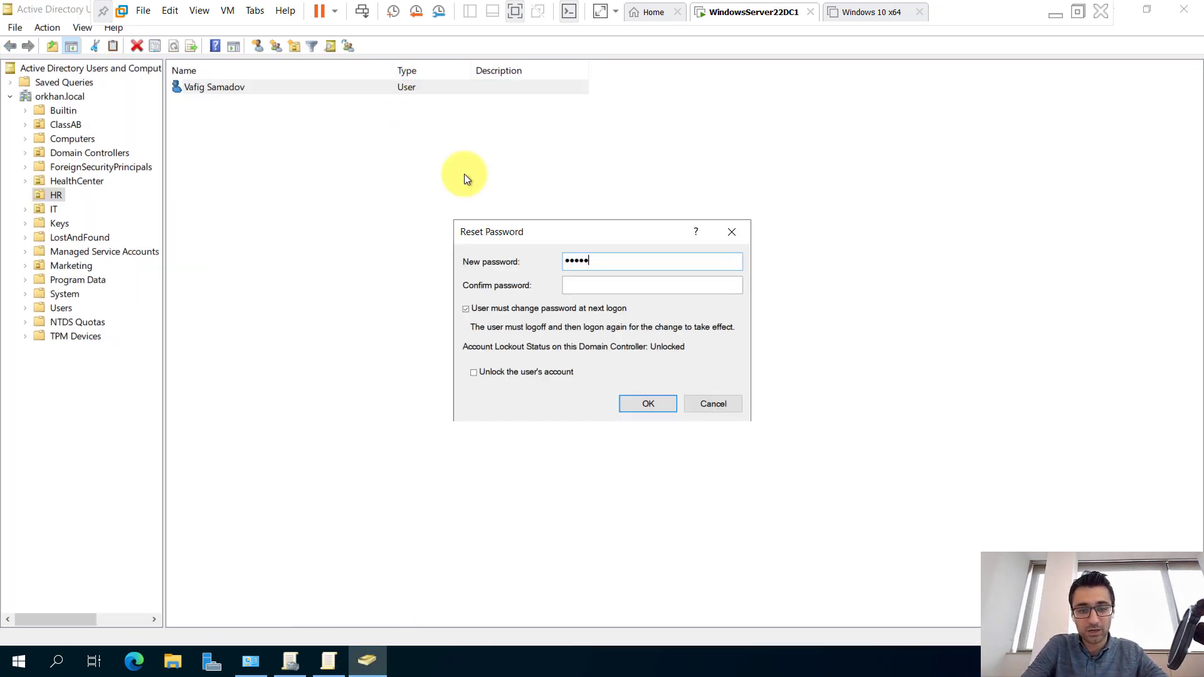
key(Tab)
text(•••••)
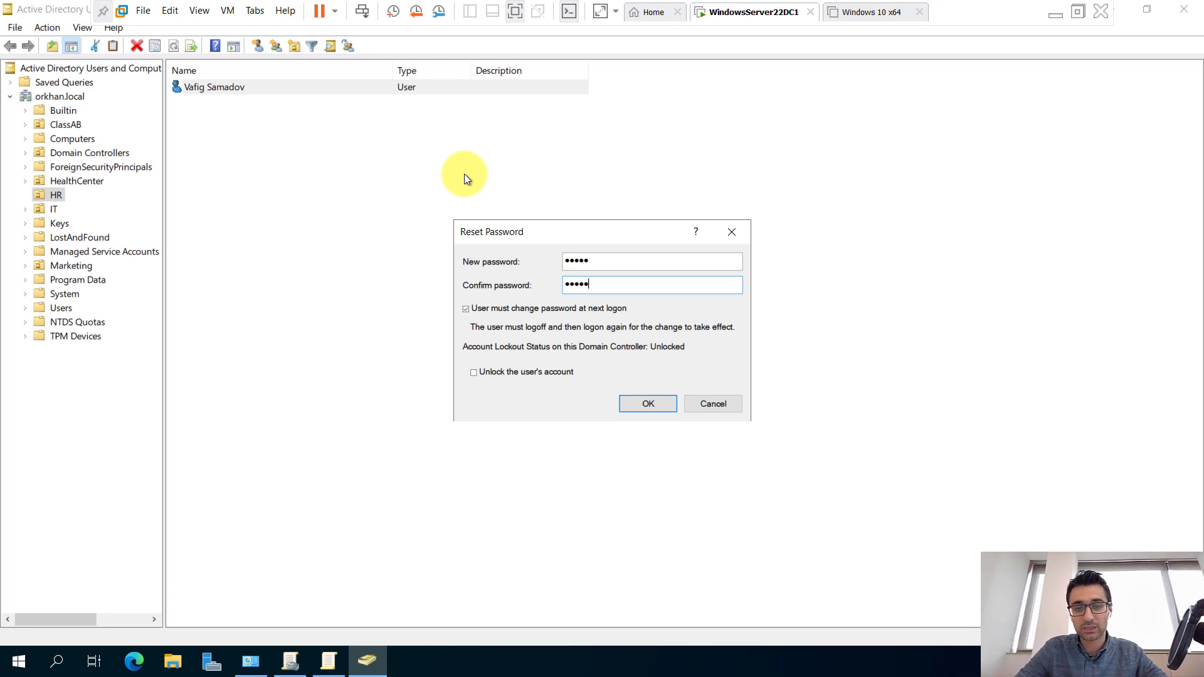
key(Return)
key(Return)
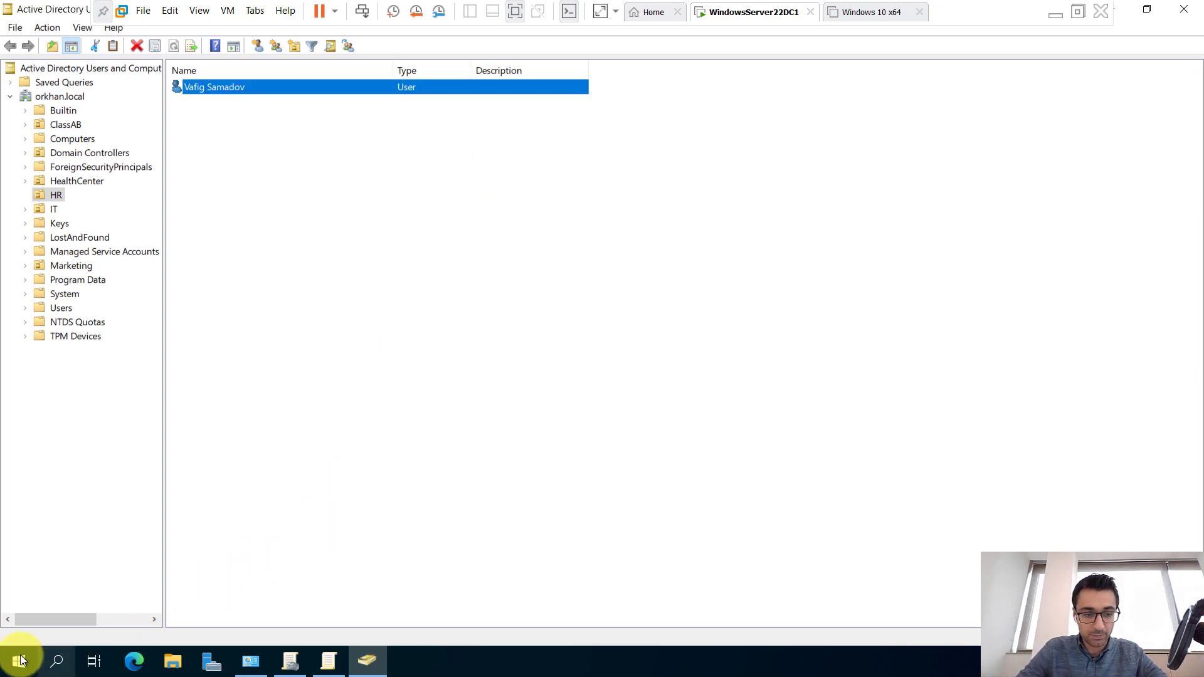
right_click(18, 660)
click(53, 574)
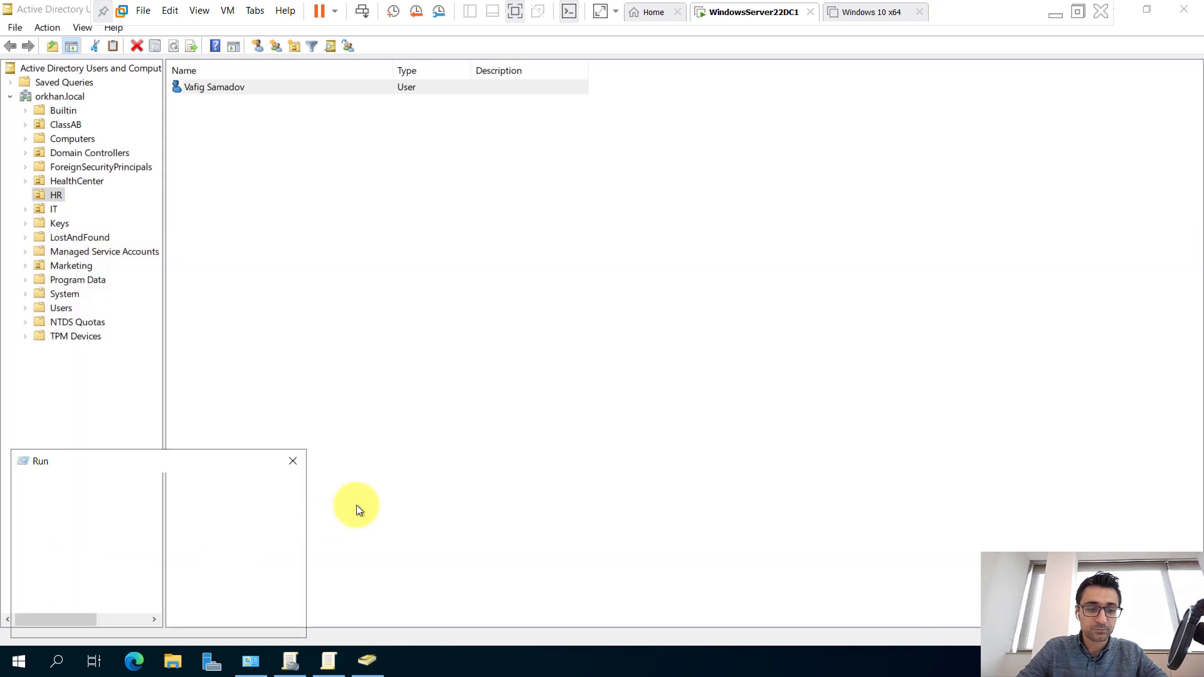
Run gpupdate in a cmd prompt, then switch back to Active Directory Users and Computers.
text(cmd)
key(Return)
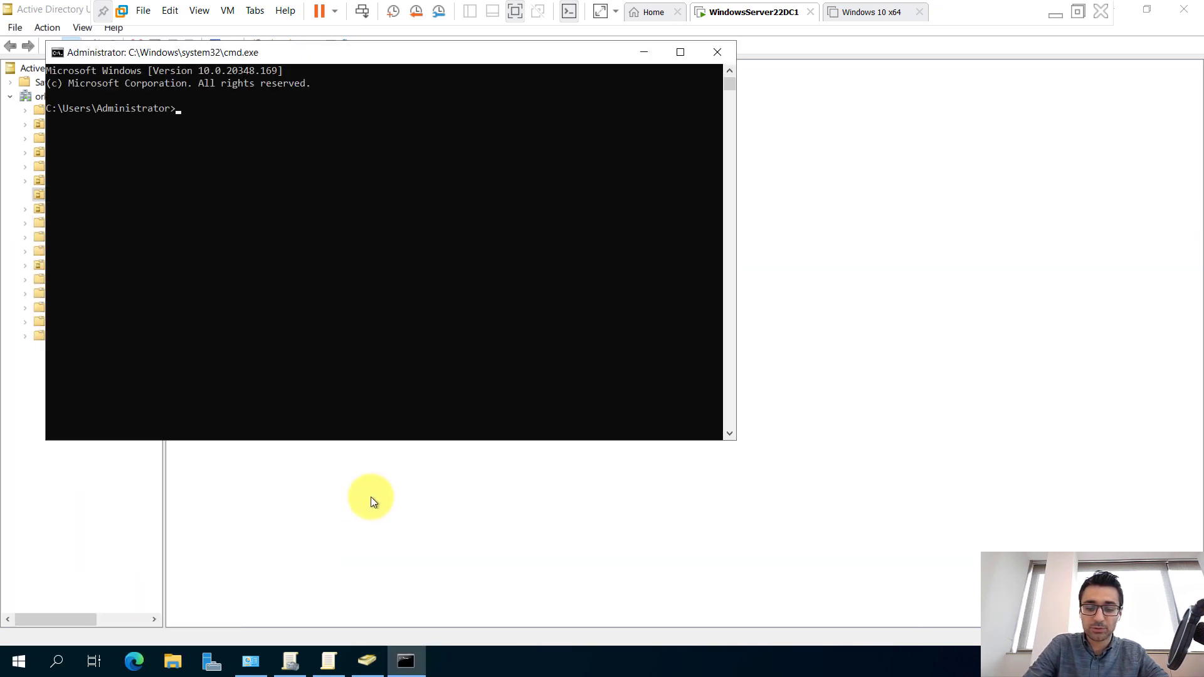
text(gpupdate)
key(Return)
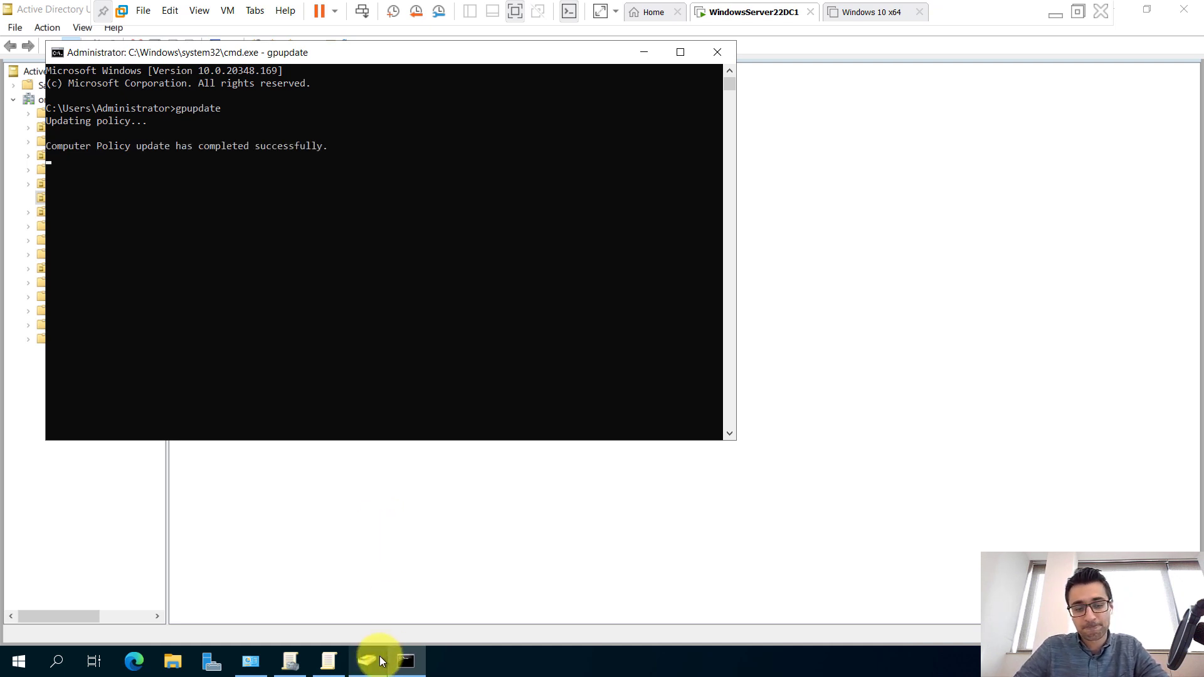
mouse_move(374, 667)
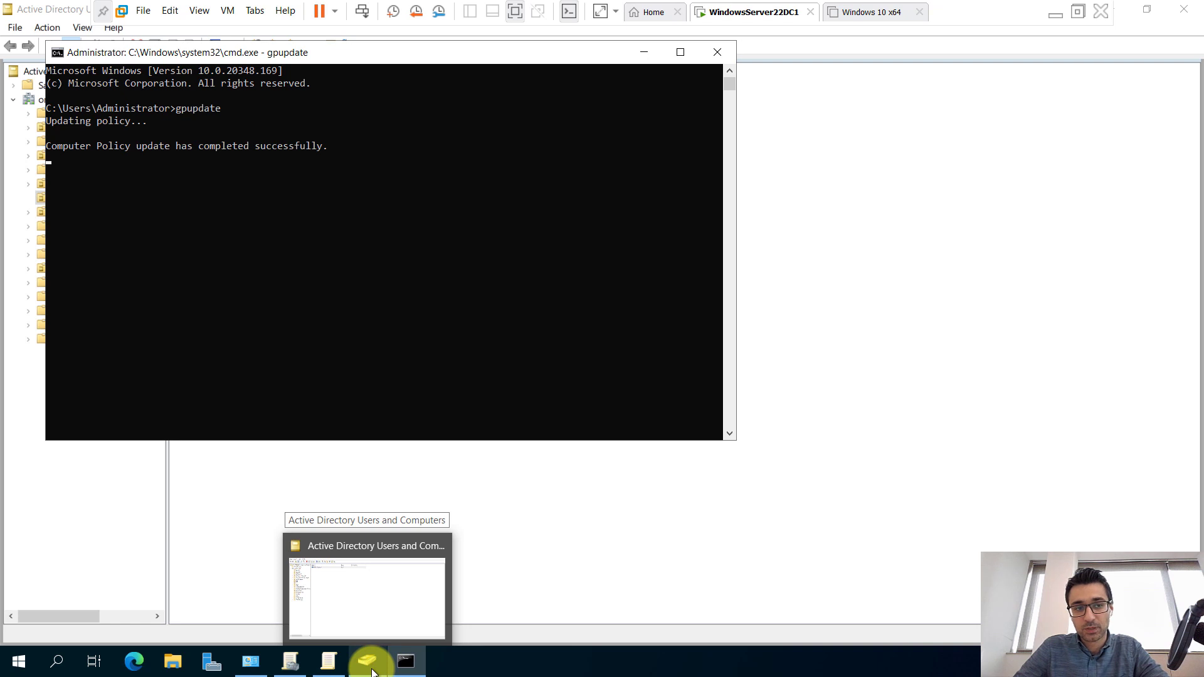
click(370, 662)
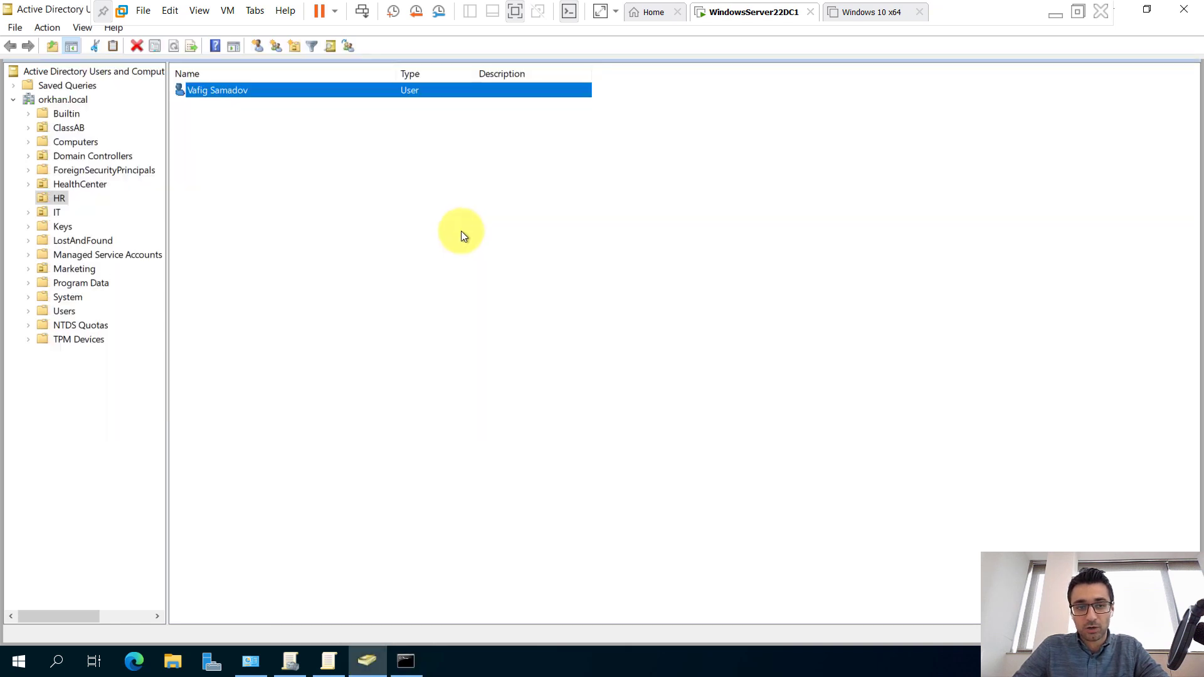
right_click(330, 95)
click(386, 177)
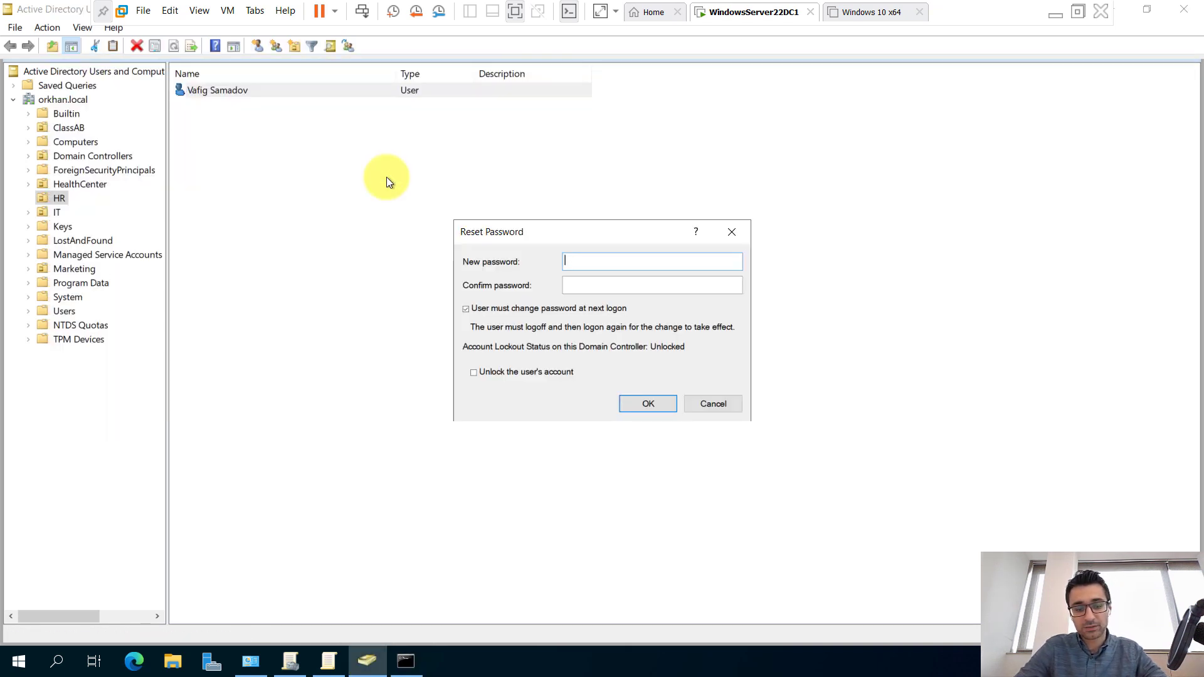
text(•••••)
key(Tab)
text(•)
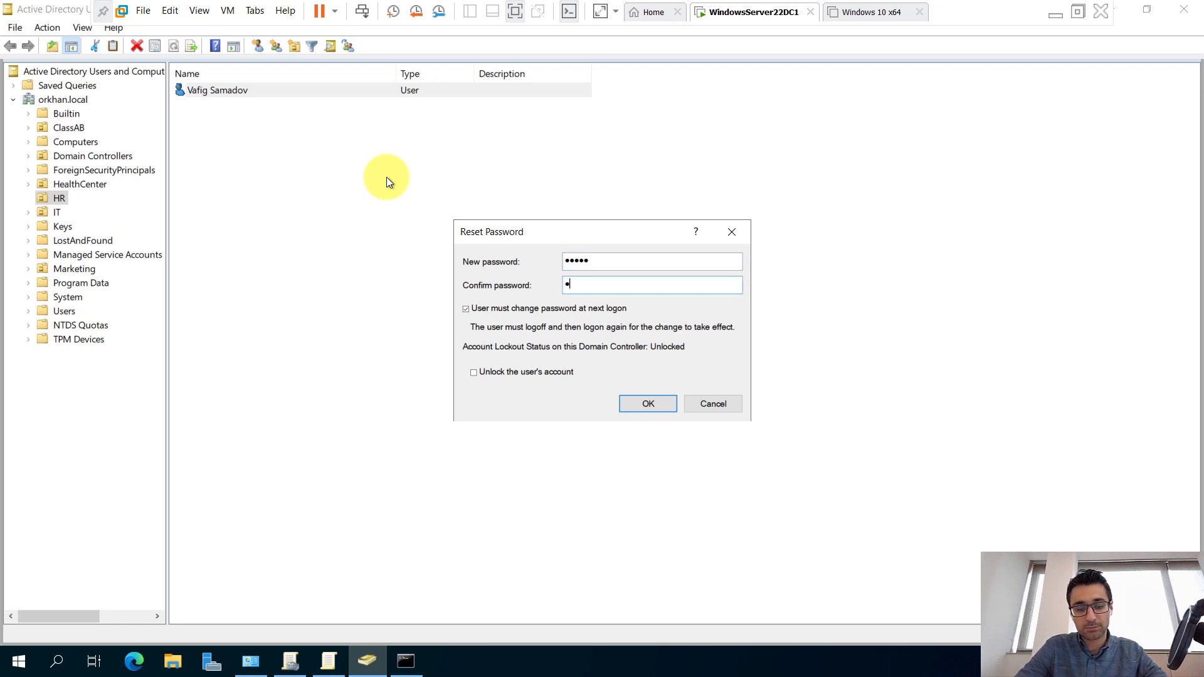
text(••••)
key(Return)
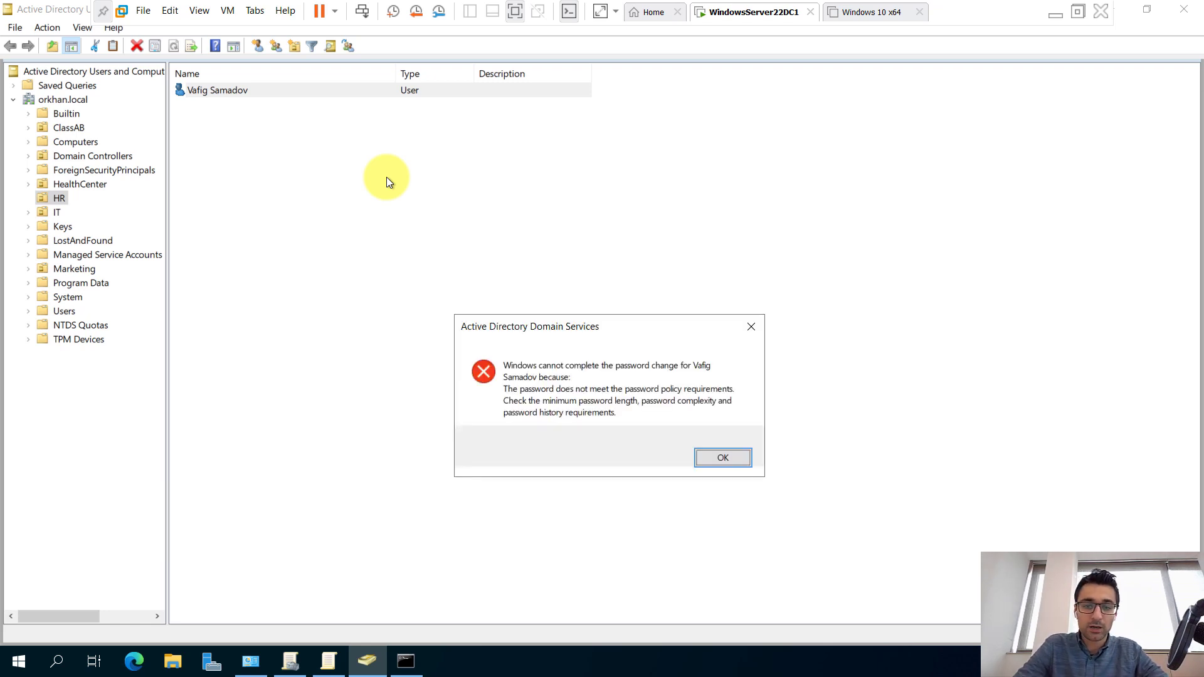
key(Return)
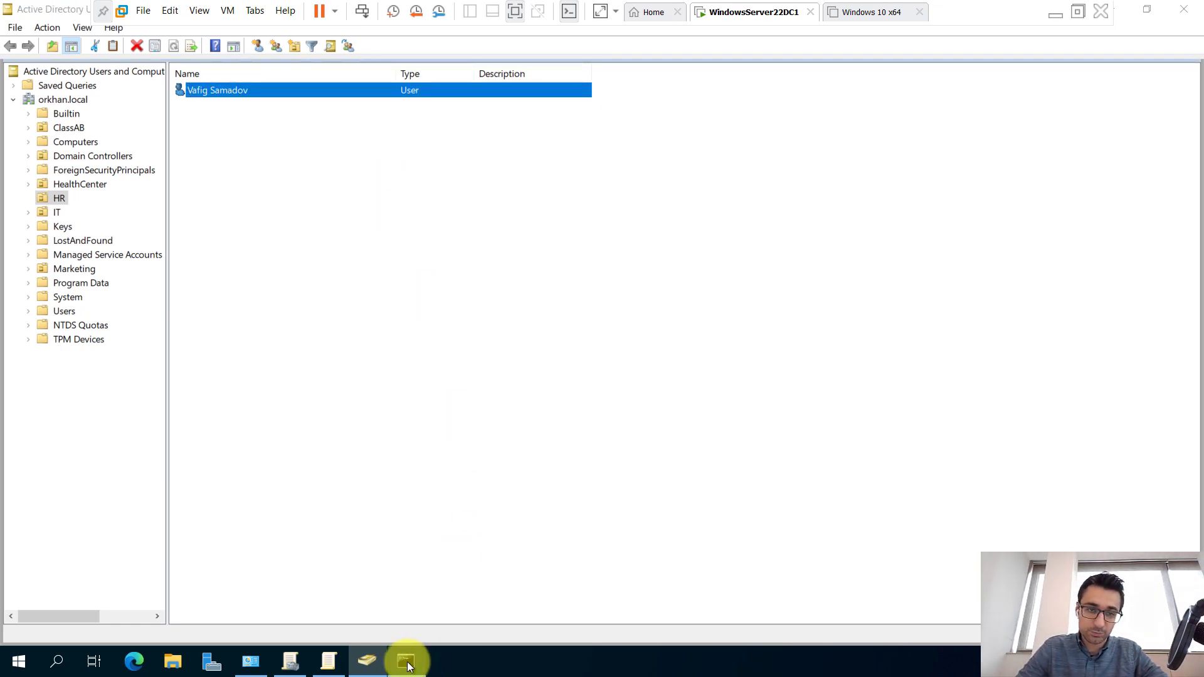
Run gpupdate /force in the command prompt to fully refresh Group Policy.
click(408, 662)
key(Up)
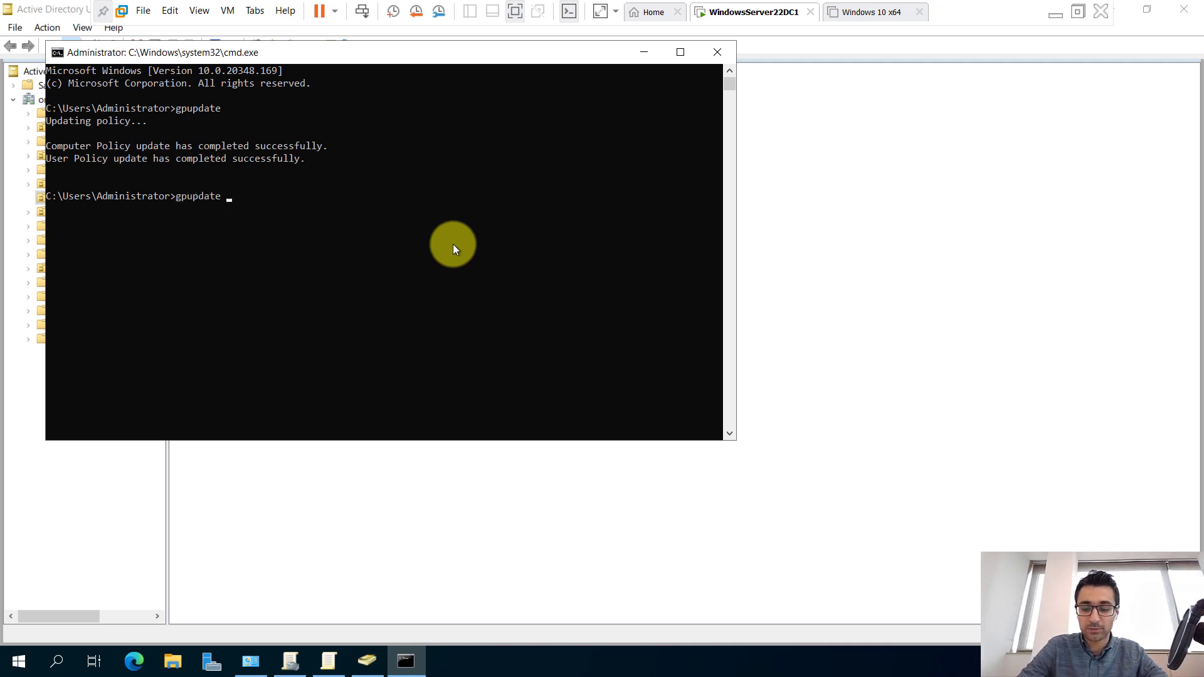
text(/force)
key(Return)
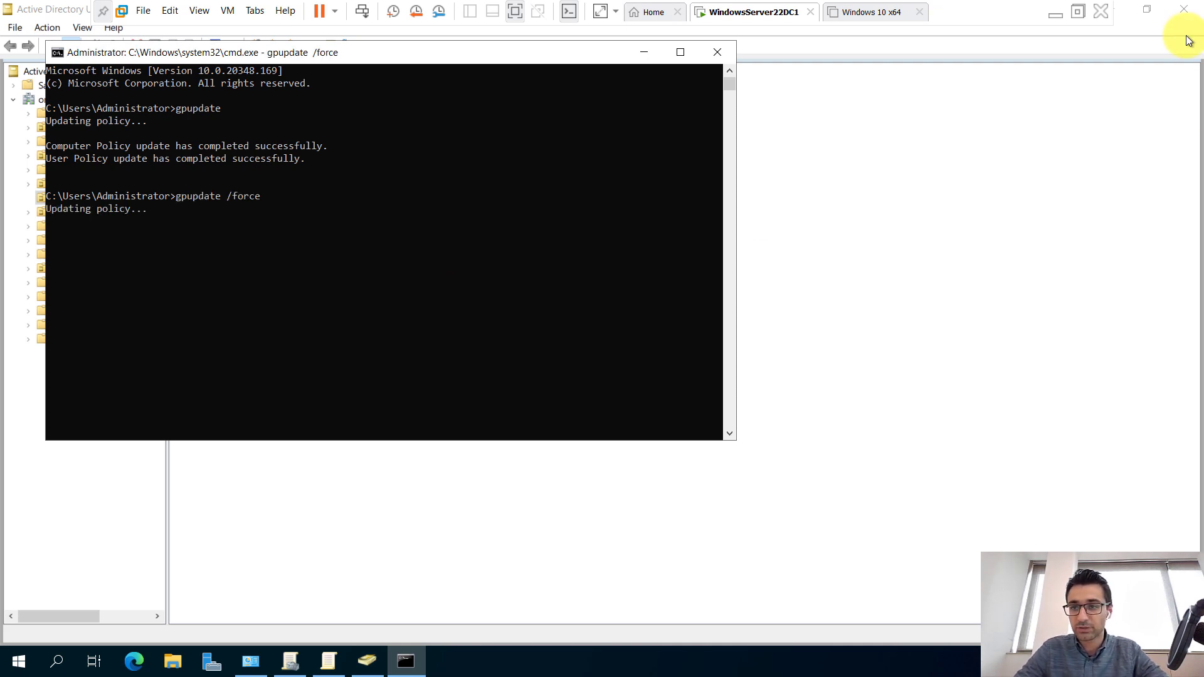
Close and relaunch Active Directory Users and Computers, bringing up the HR user's actions.
click(1186, 10)
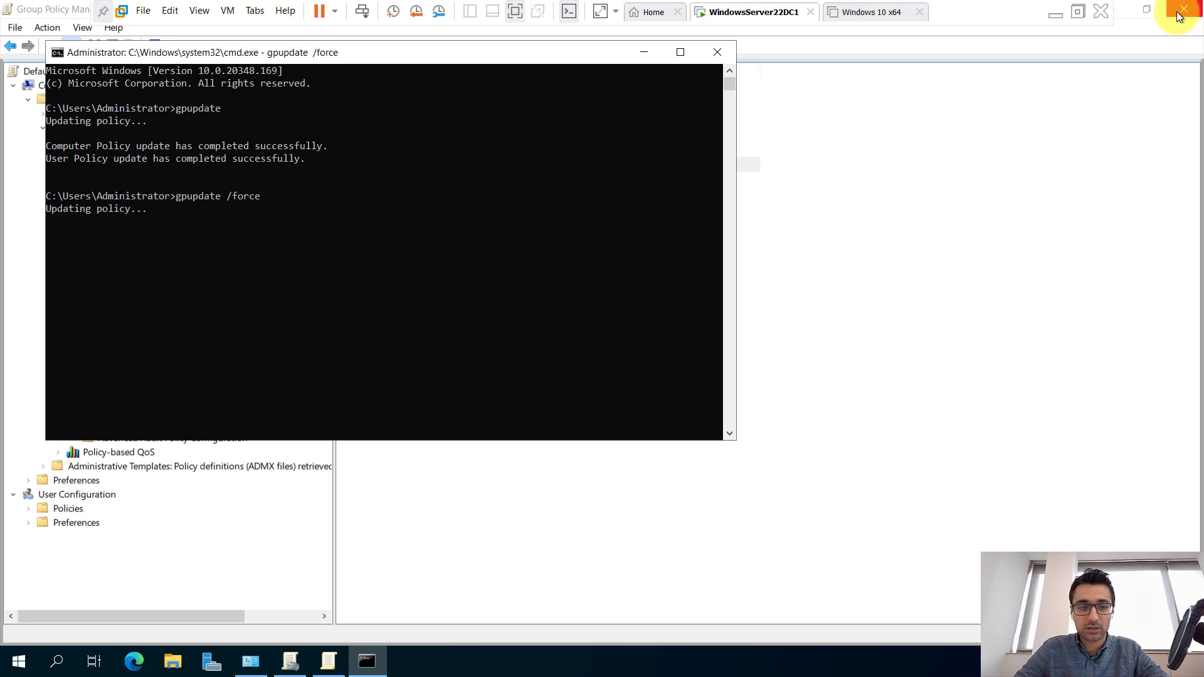
drag(360, 48, 635, 130)
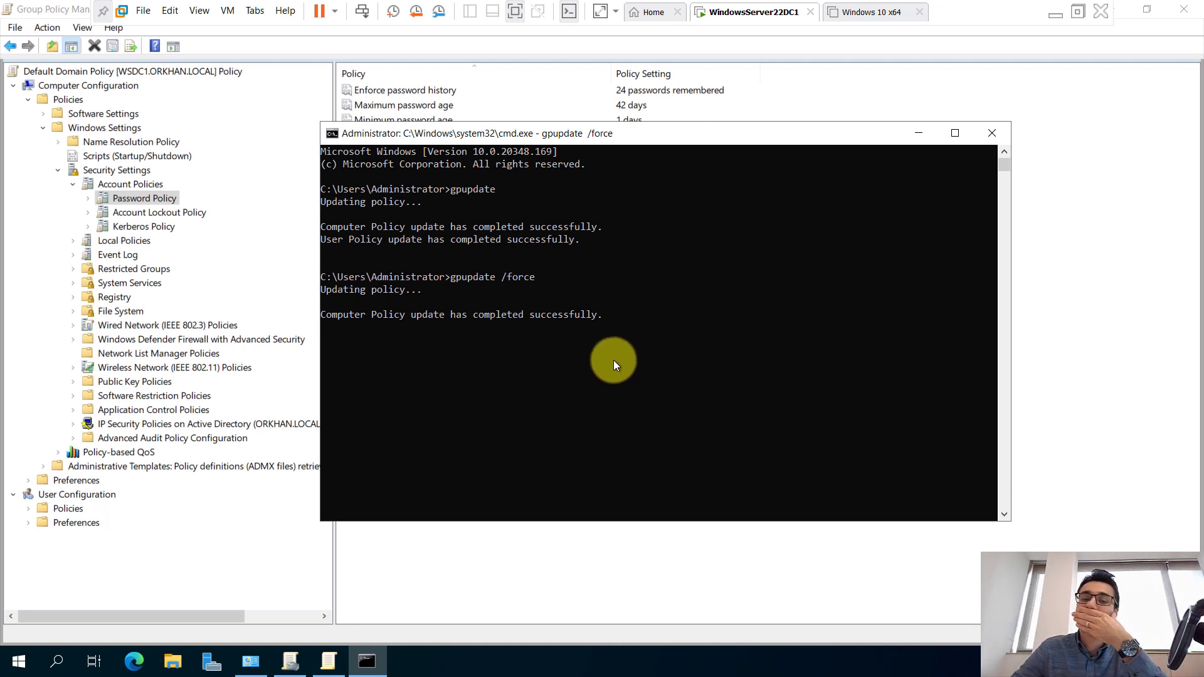
click(249, 659)
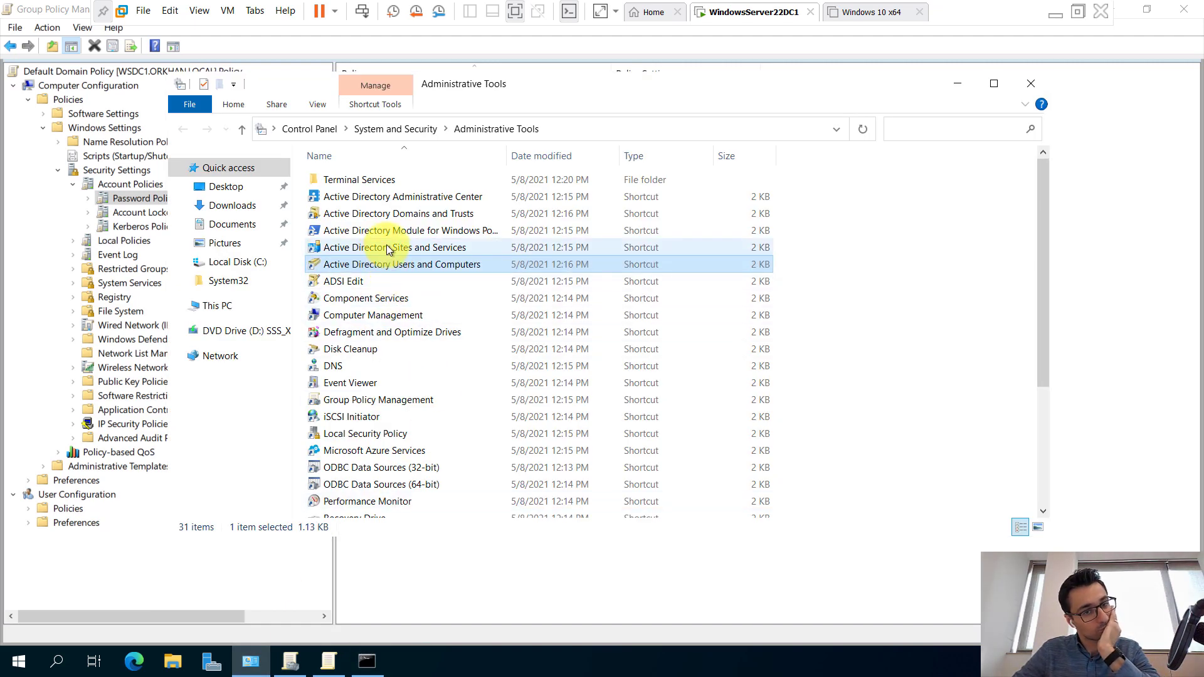
key(Return)
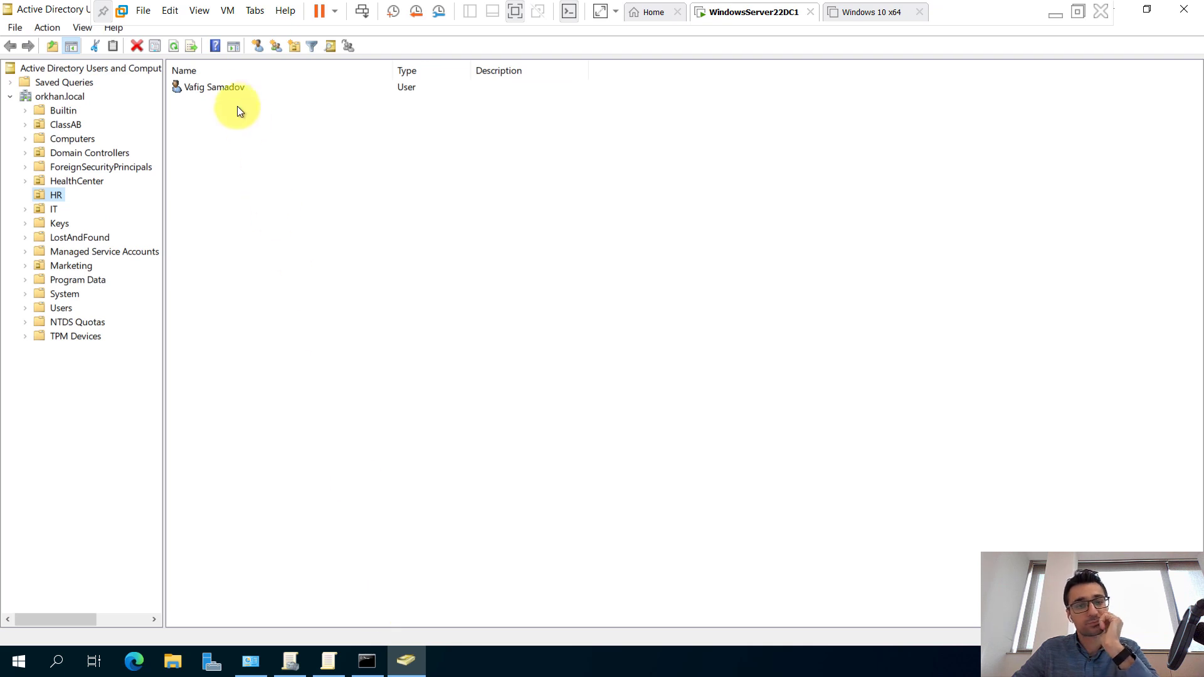
right_click(224, 87)
Try resetting the HR user's password to a simple numeric password and dismiss the policy rejection.
click(280, 168)
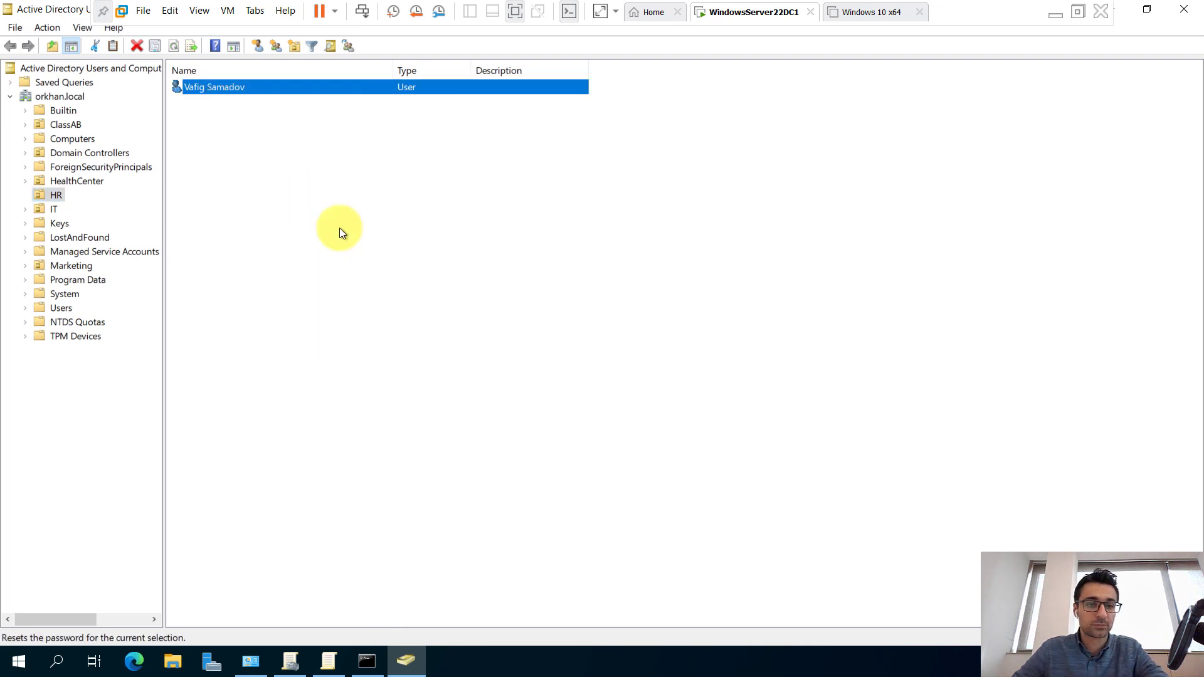
text(12345)
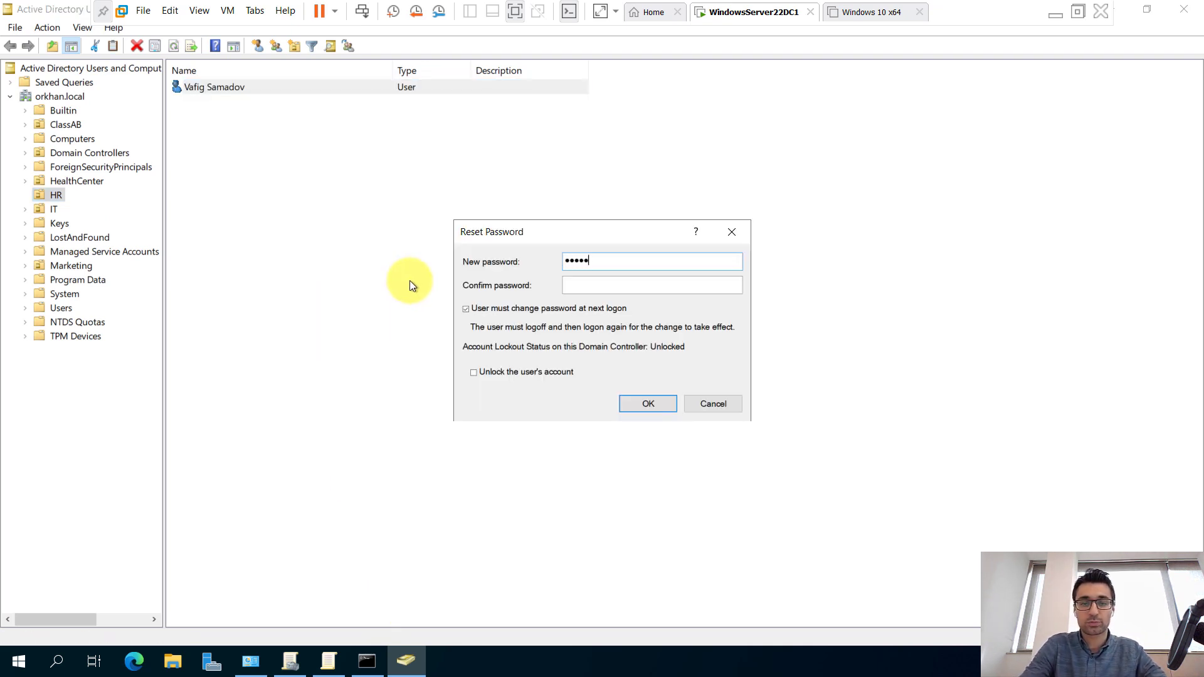
key(BackSpace)
key(BackSpace)
key(BackSpace)
key(BackSpace)
key(BackSpace)
text(12345)
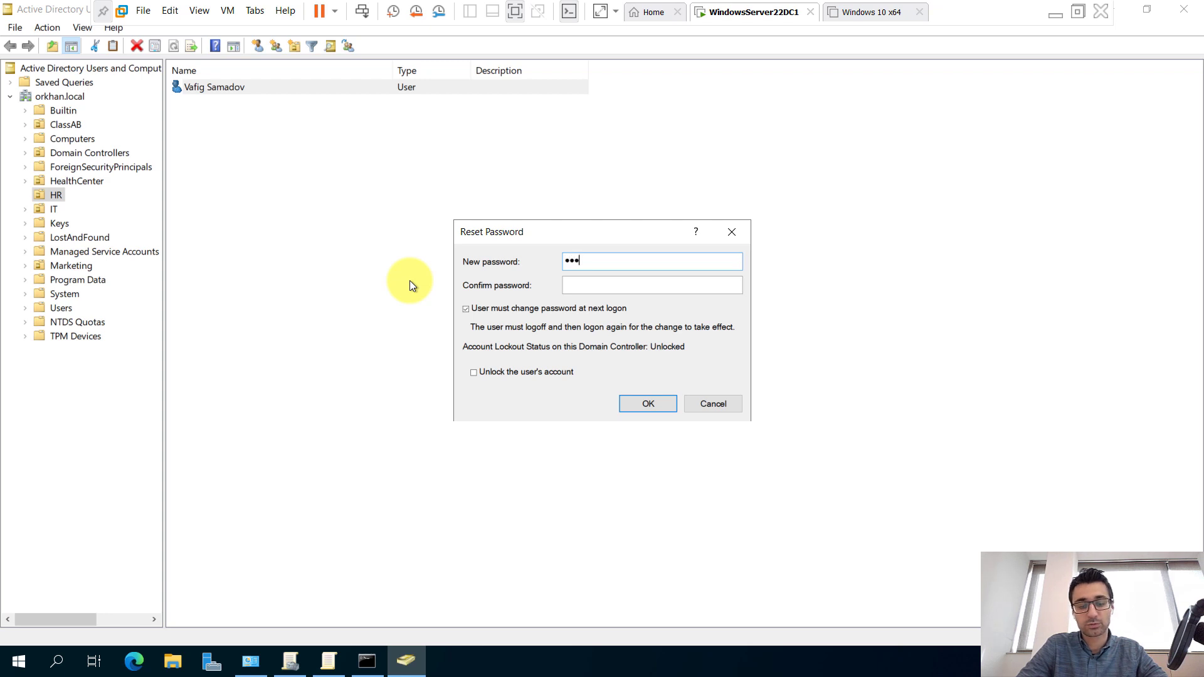
key(Tab)
text(12345)
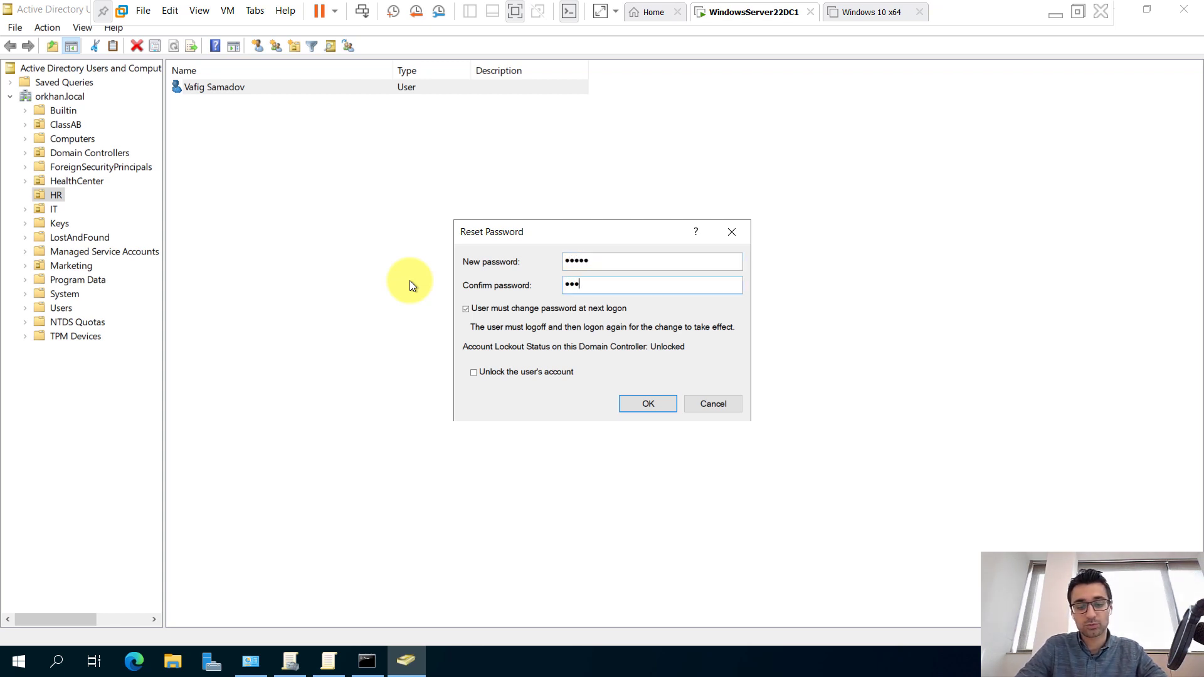
key(Return)
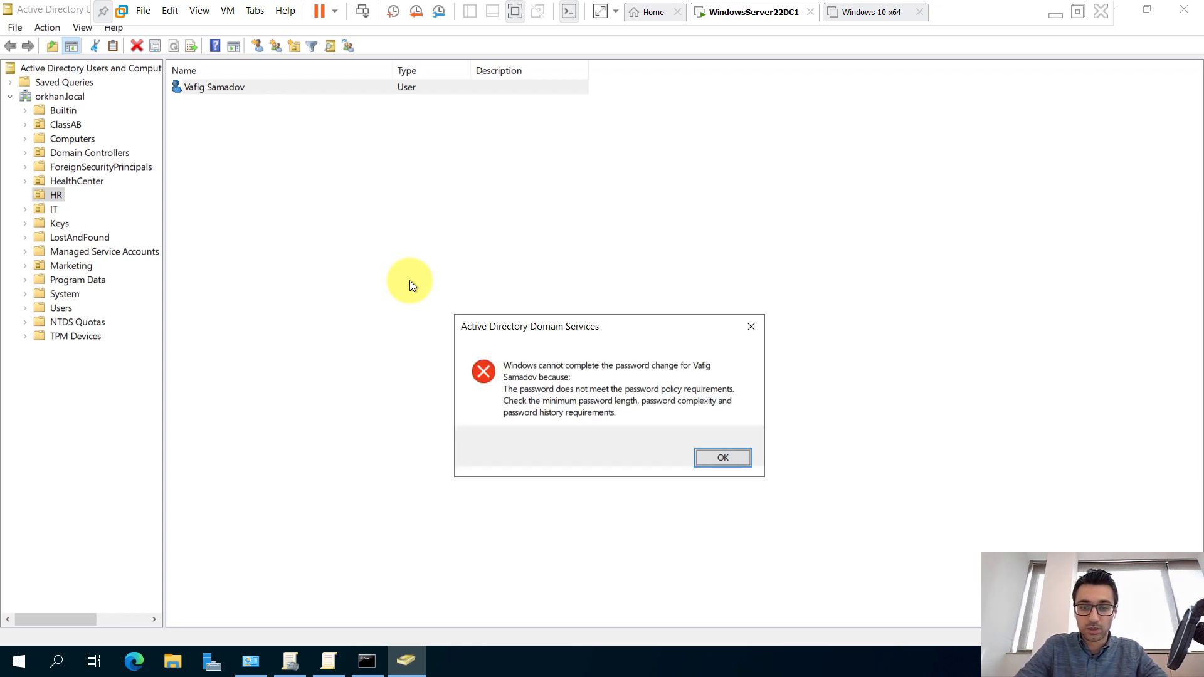
key(Return)
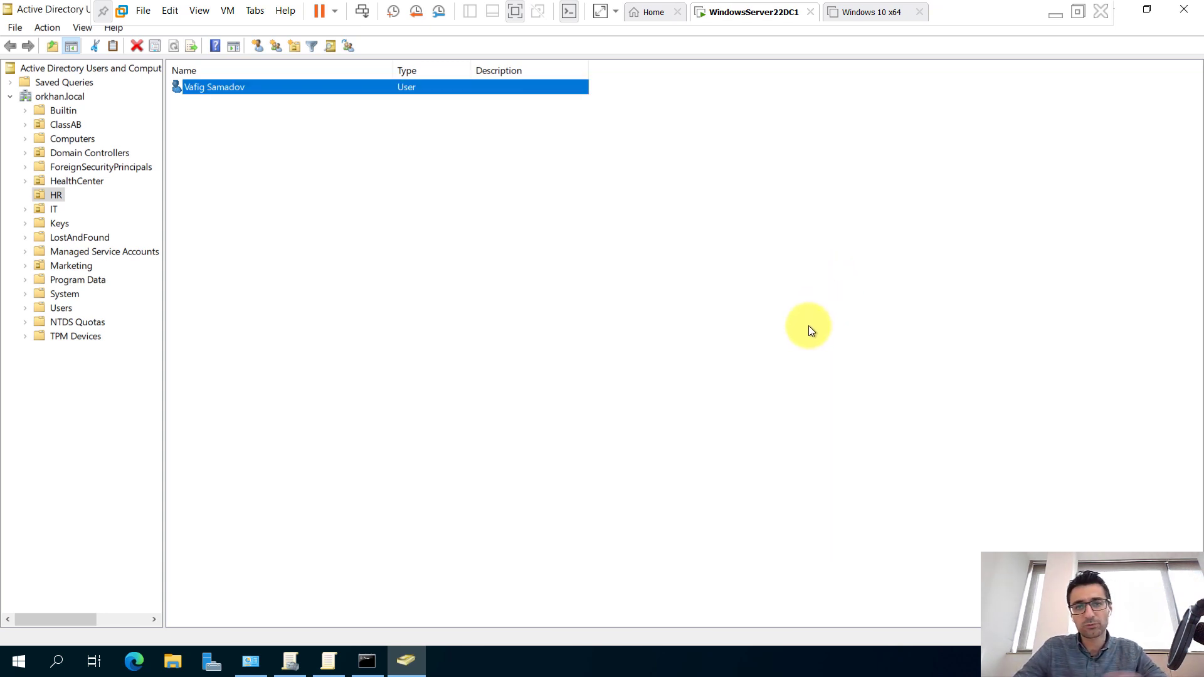
Back in the WindowsServer22DC1 VM, start a new HR user password reset and enter a new password.
click(1057, 14)
click(442, 662)
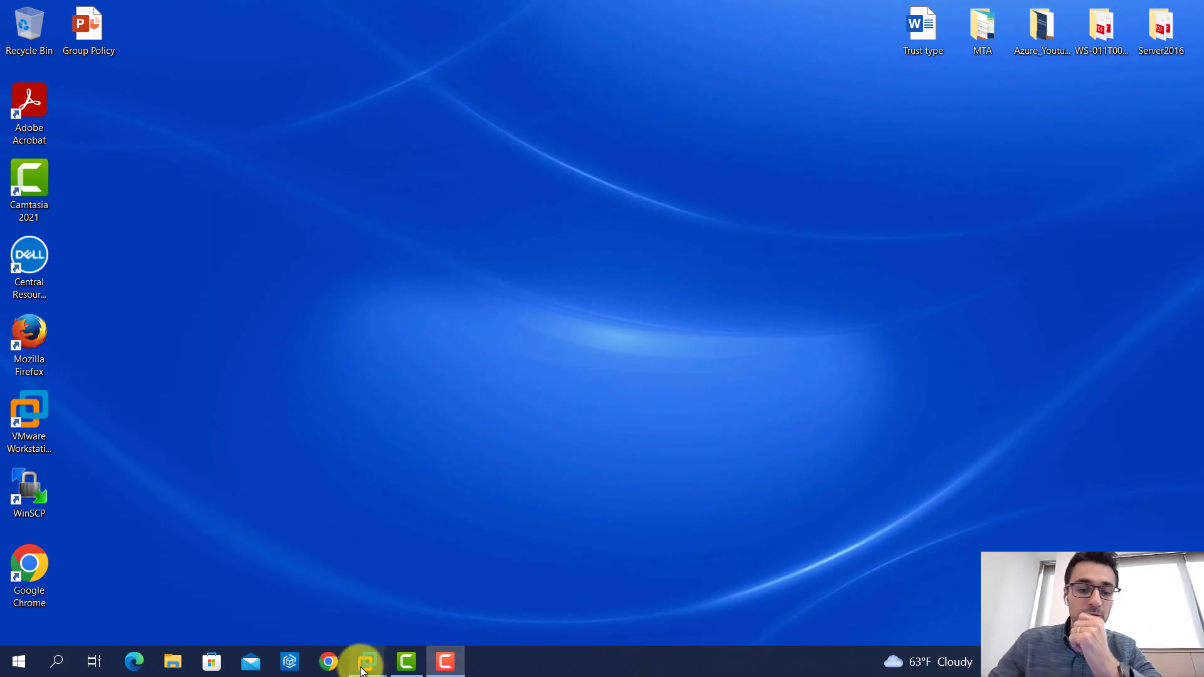
mouse_move(367, 662)
click(368, 588)
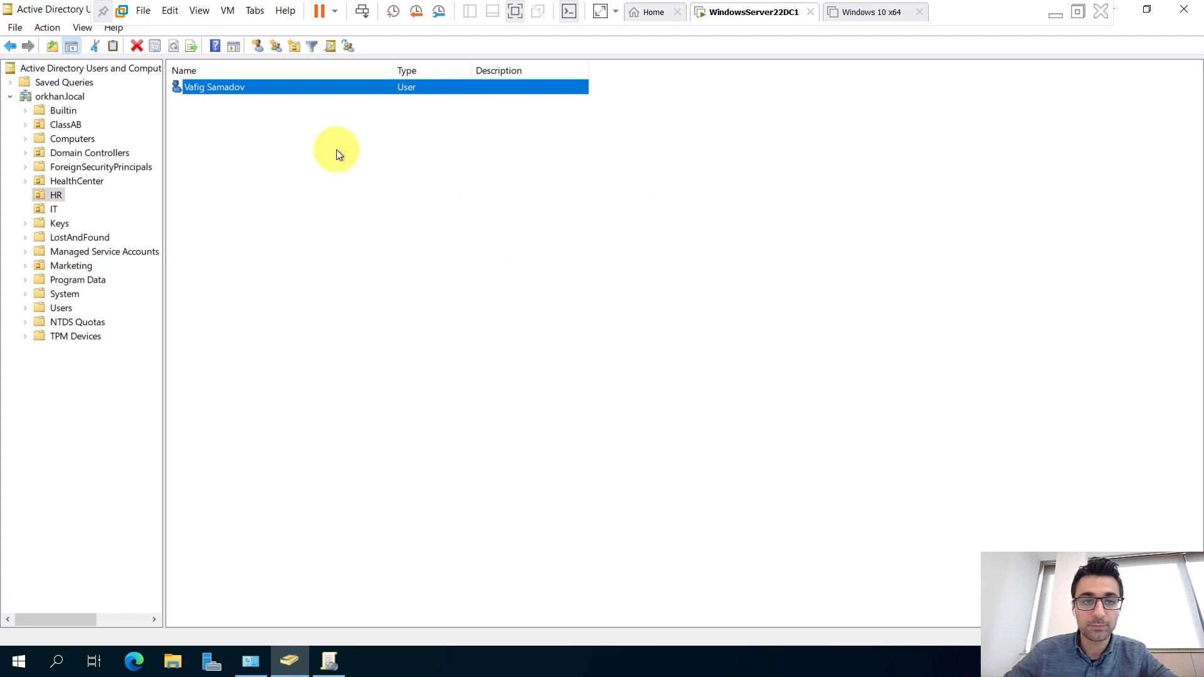
right_click(246, 86)
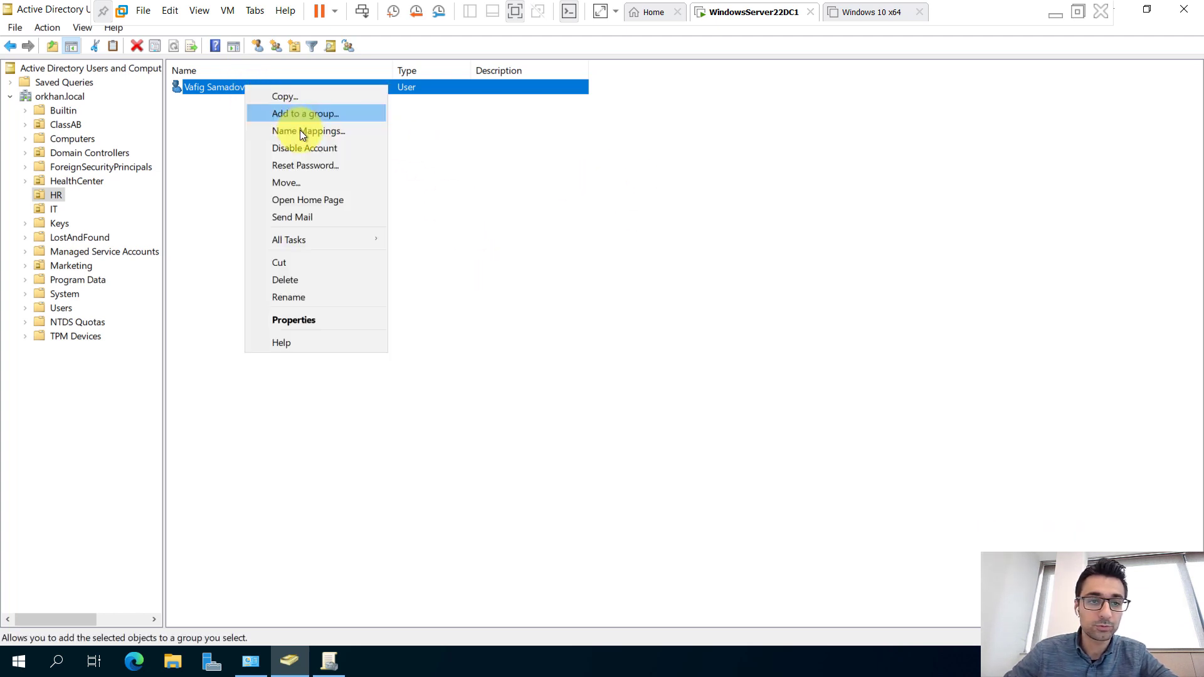
click(305, 165)
text(P@)
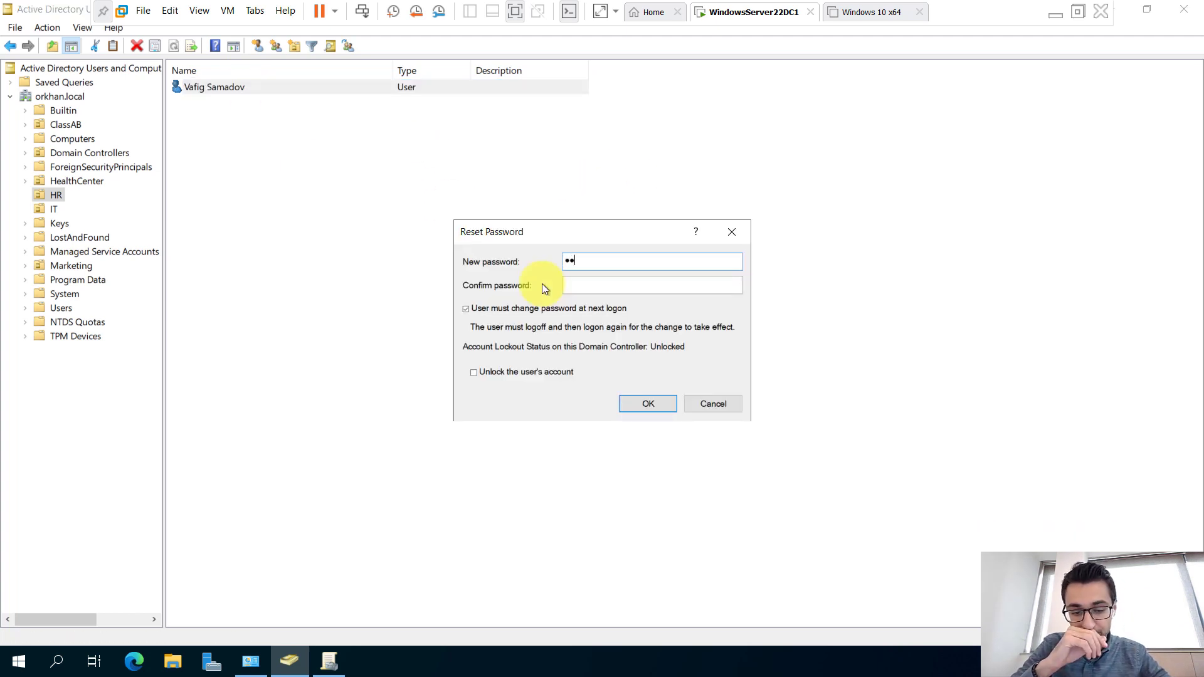
text(ssw)
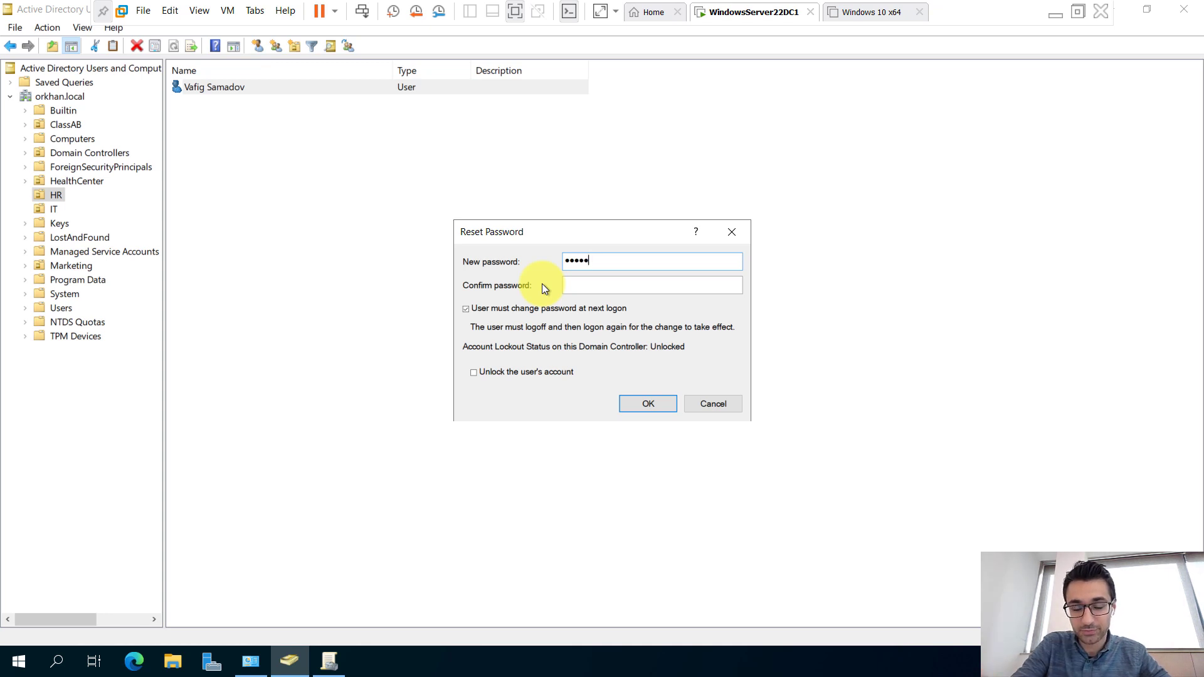
click(394, 250)
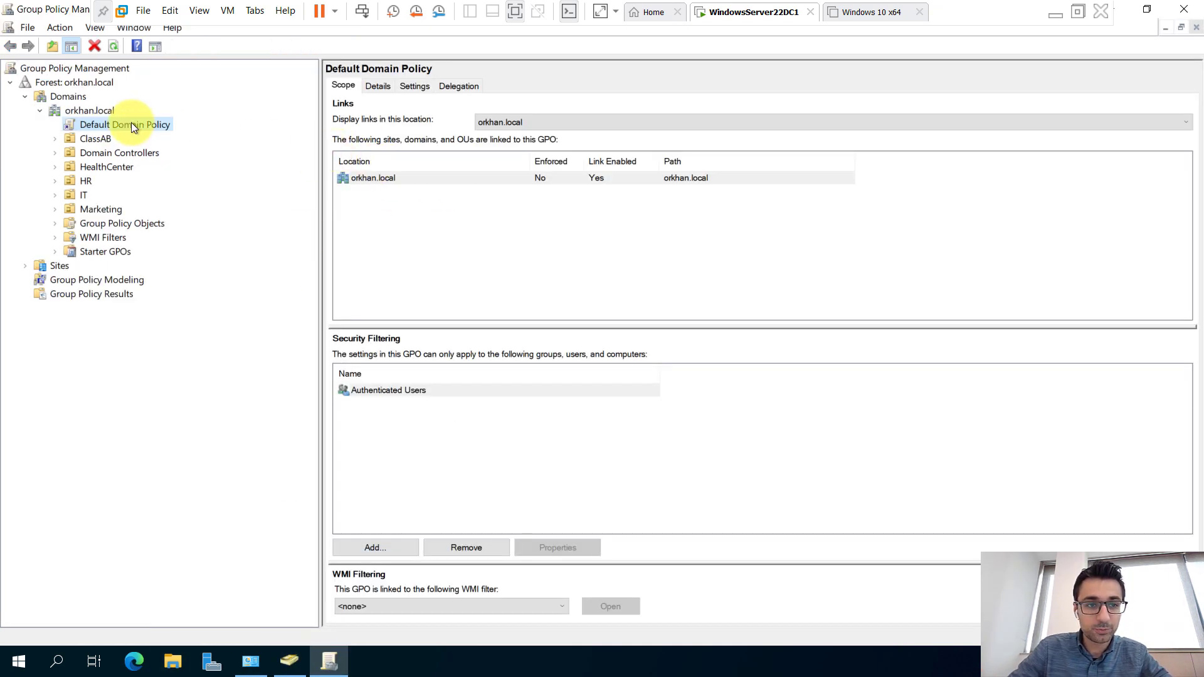
Open the Default Domain Policy in Group Policy Management Editor, maximized.
right_click(131, 123)
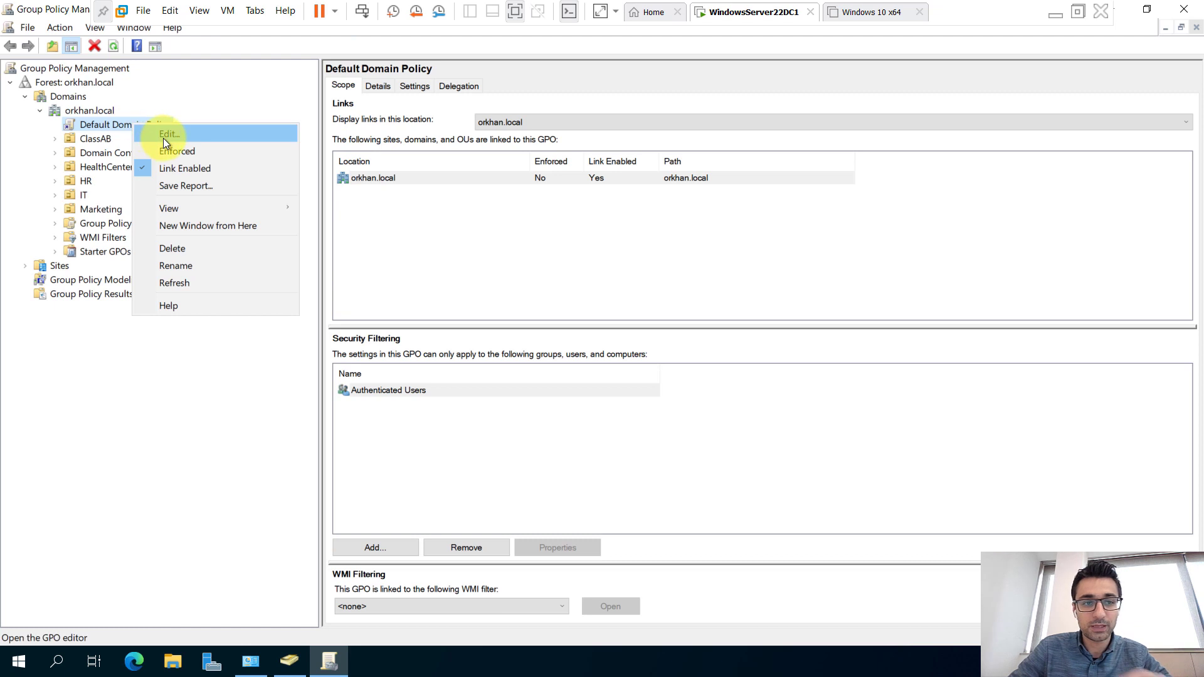
click(163, 138)
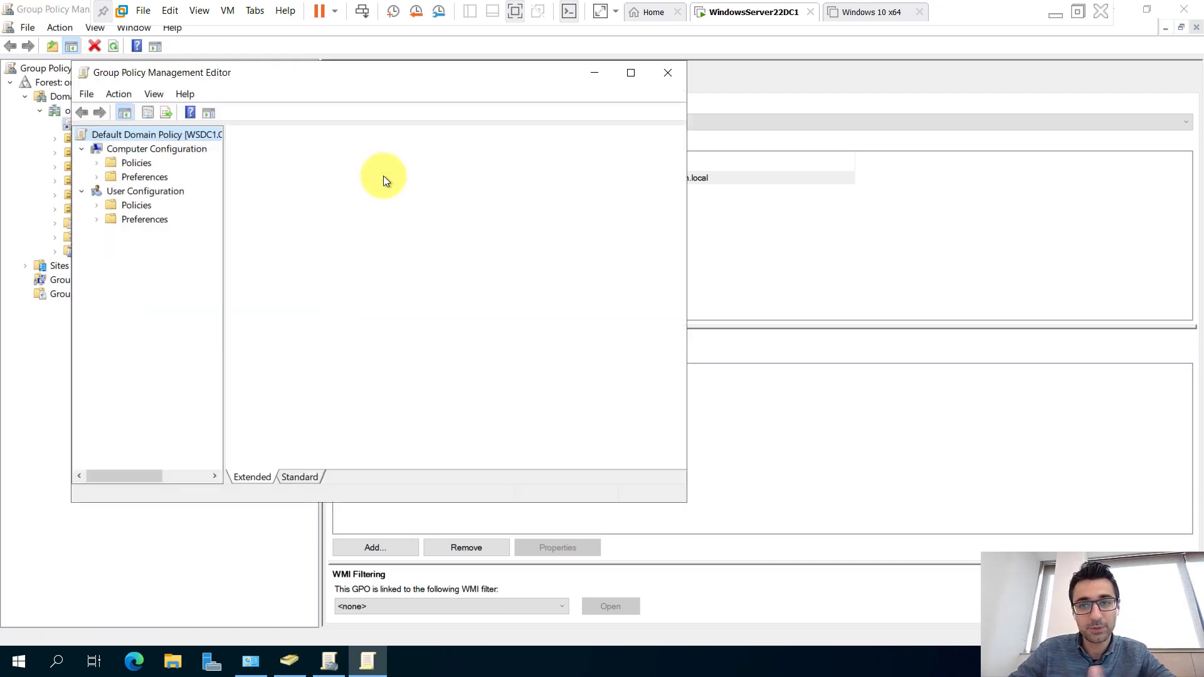
double_click(341, 70)
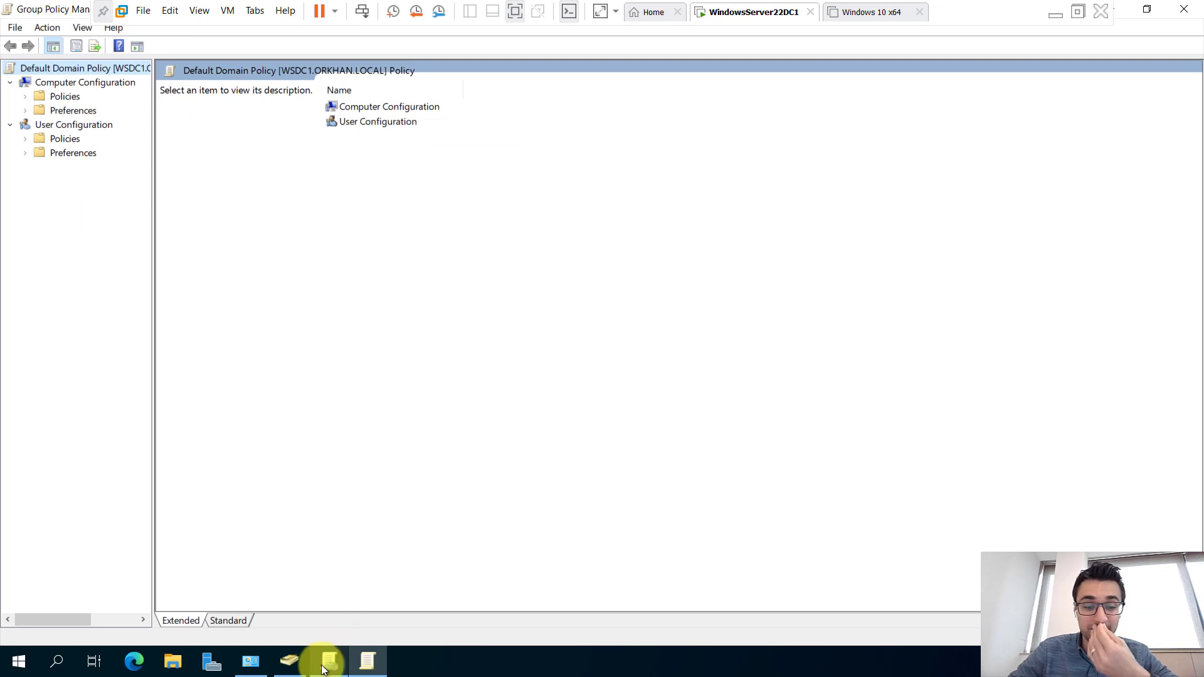
click(290, 662)
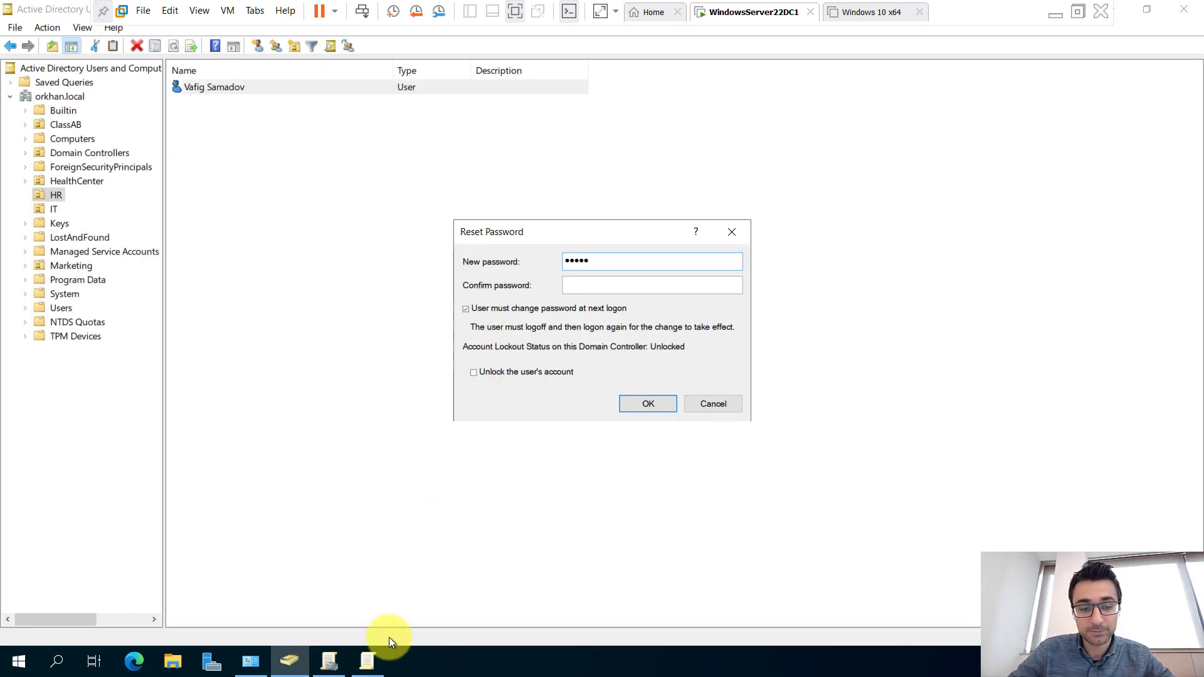
click(368, 660)
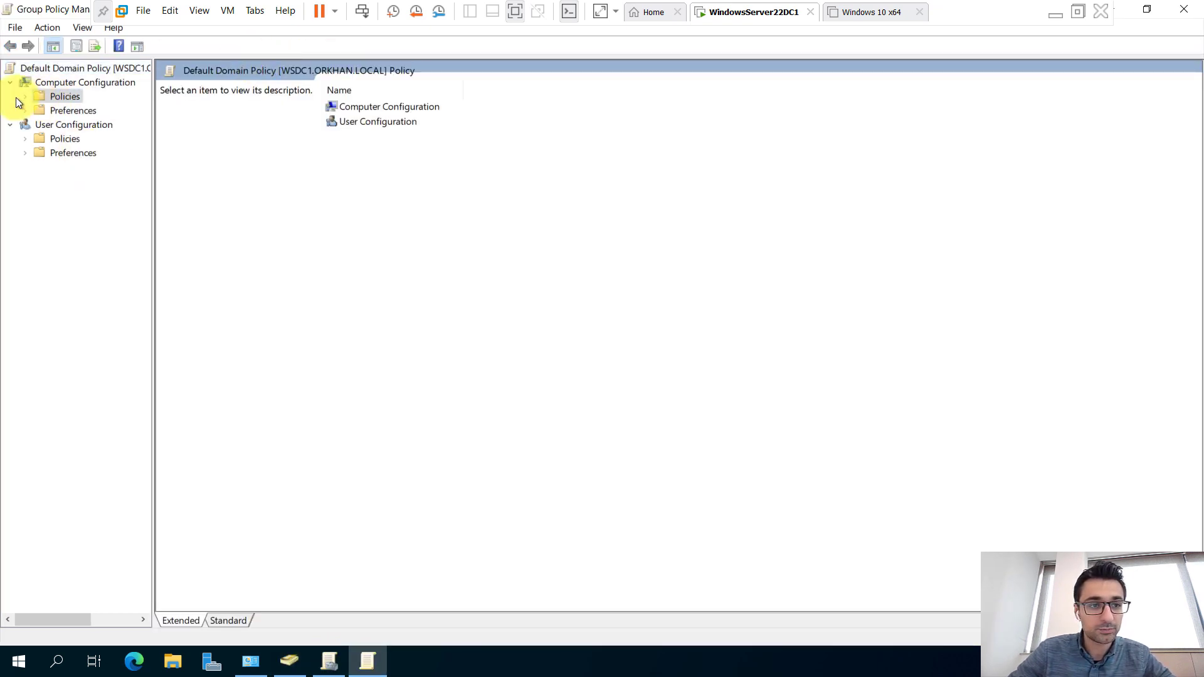
Navigate to Security Settings > Account Policies > Password Policy and review complexity and minimum length.
click(24, 97)
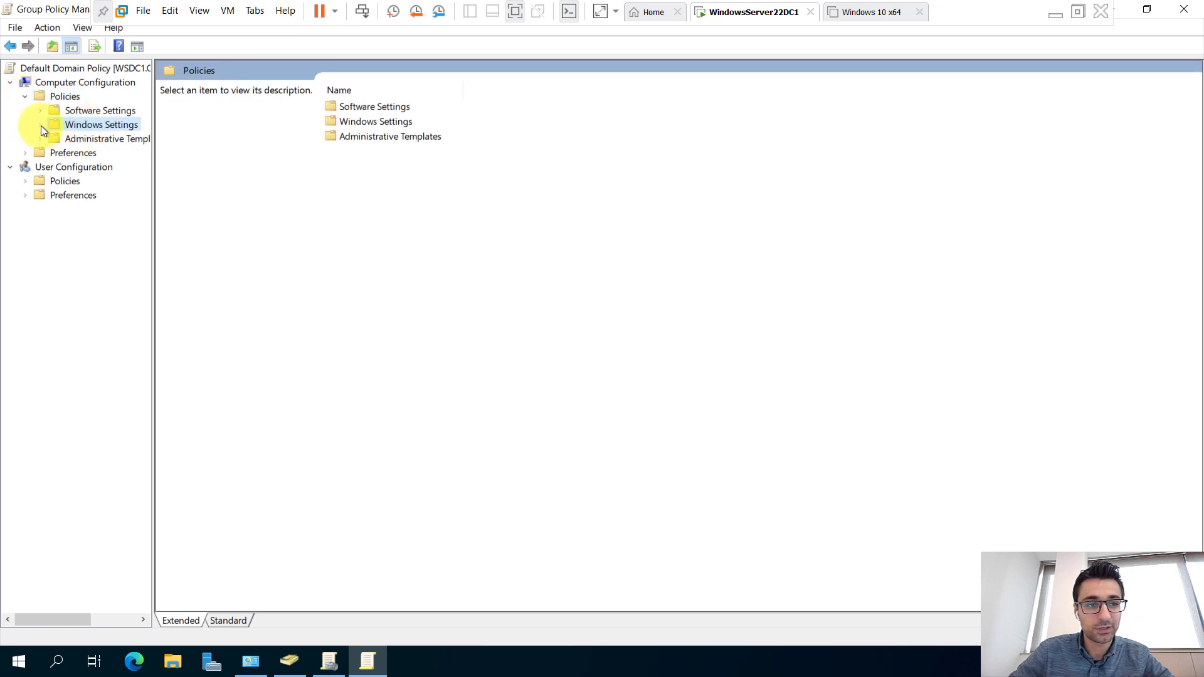
click(42, 126)
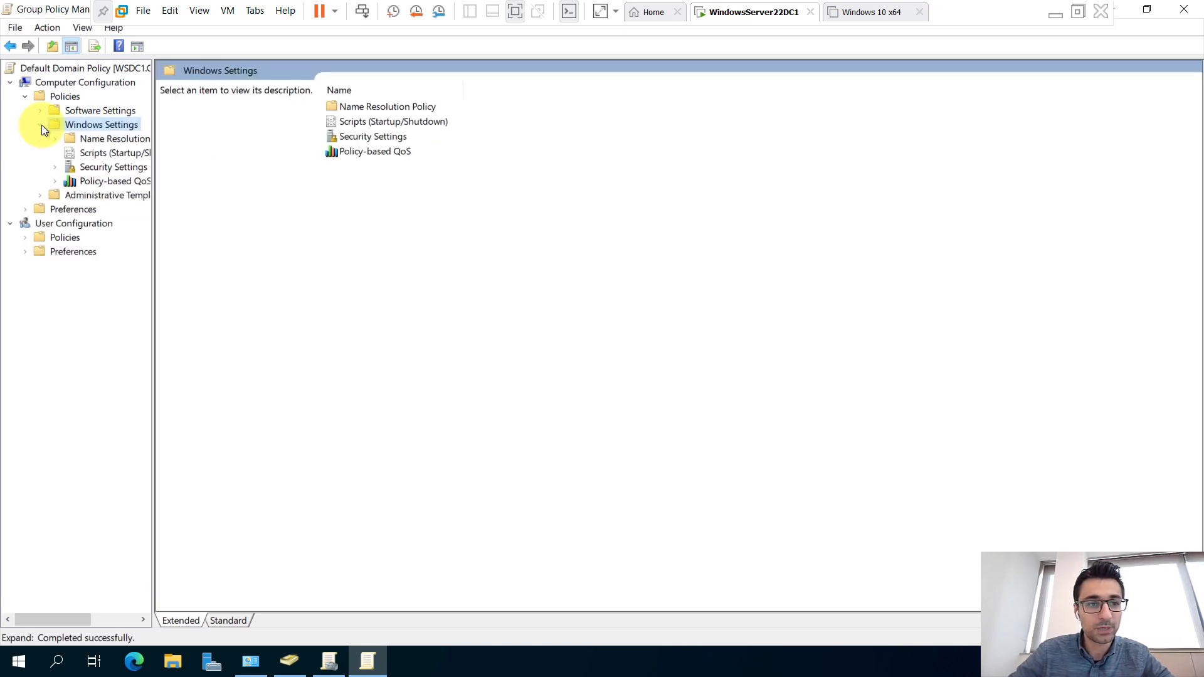
click(48, 170)
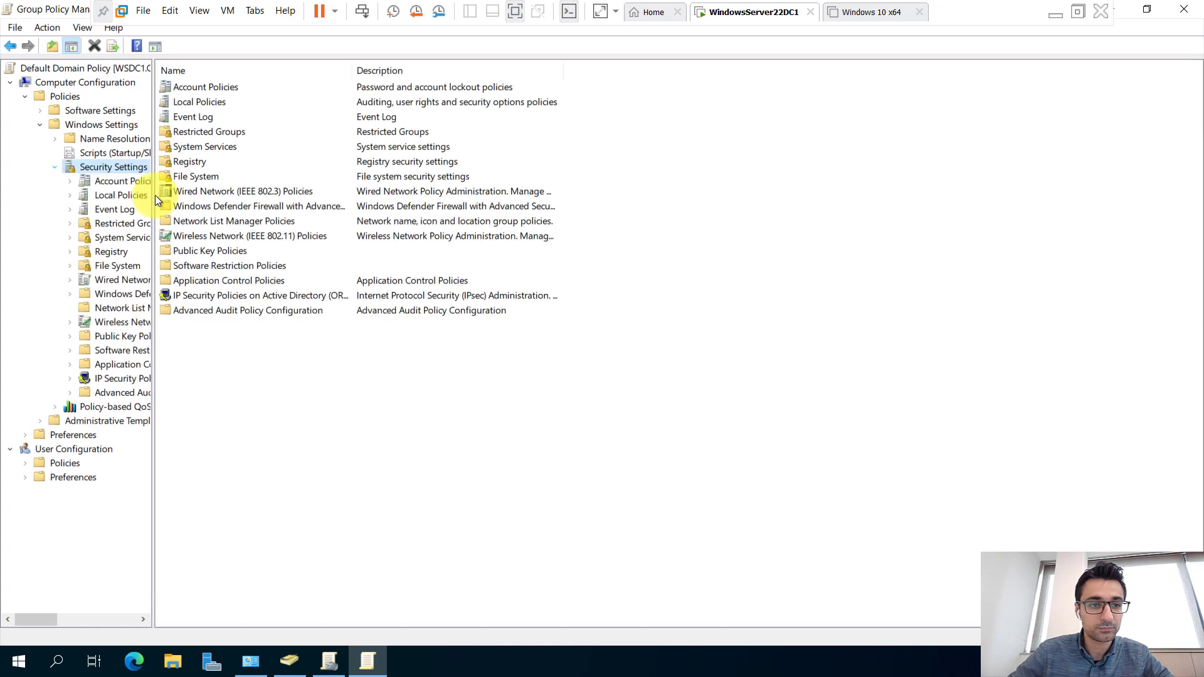
drag(152, 194, 287, 194)
click(146, 182)
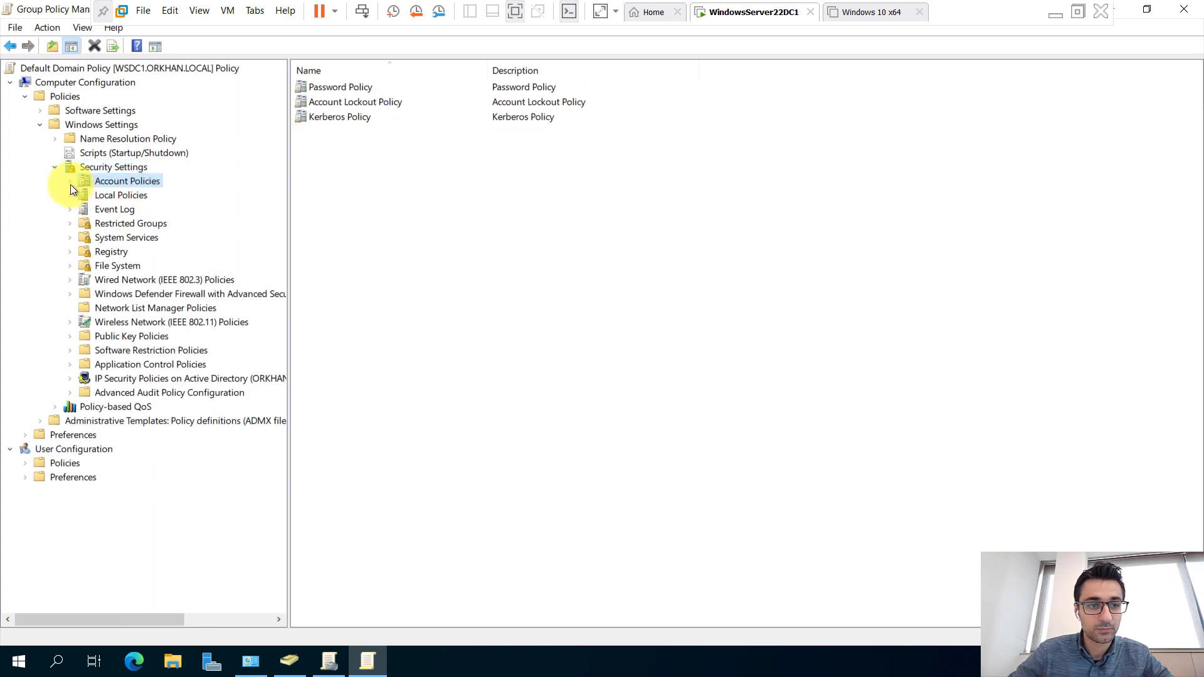
click(69, 181)
click(115, 196)
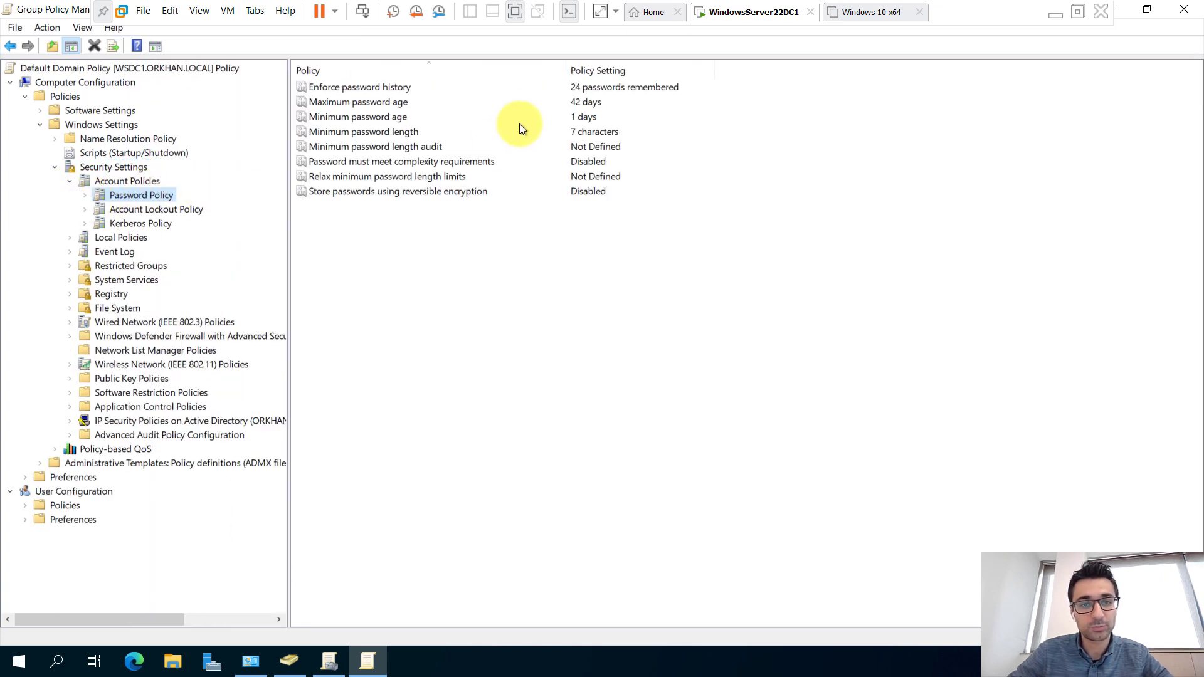
click(390, 150)
click(687, 162)
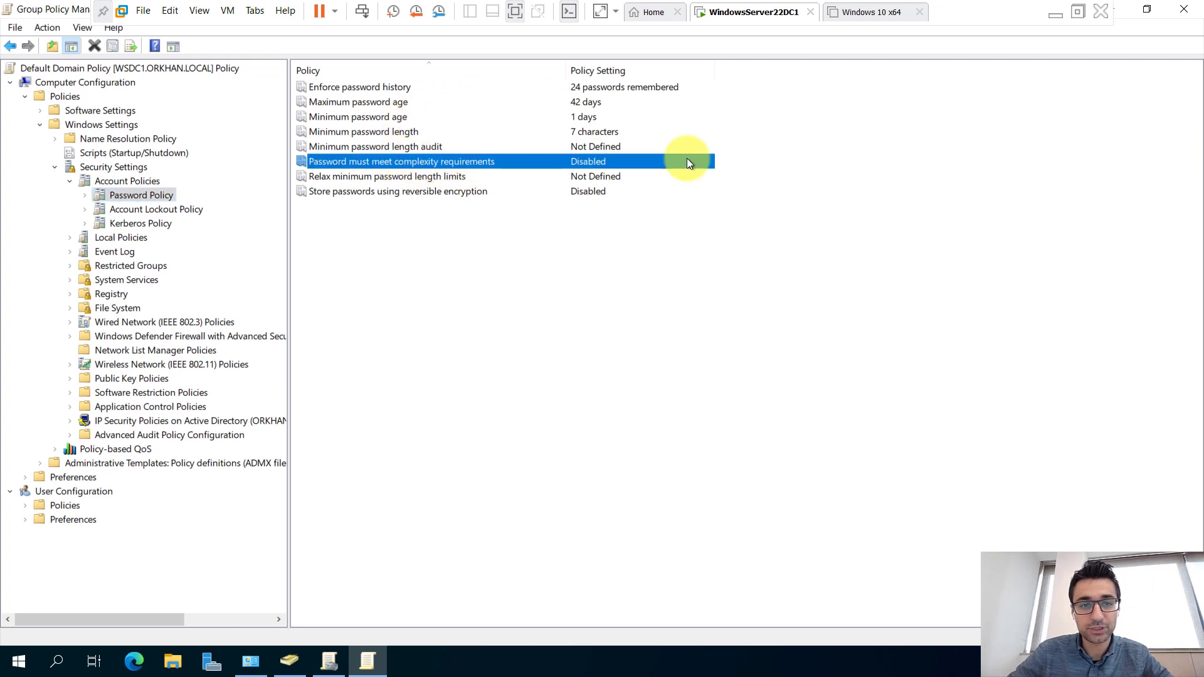
click(595, 136)
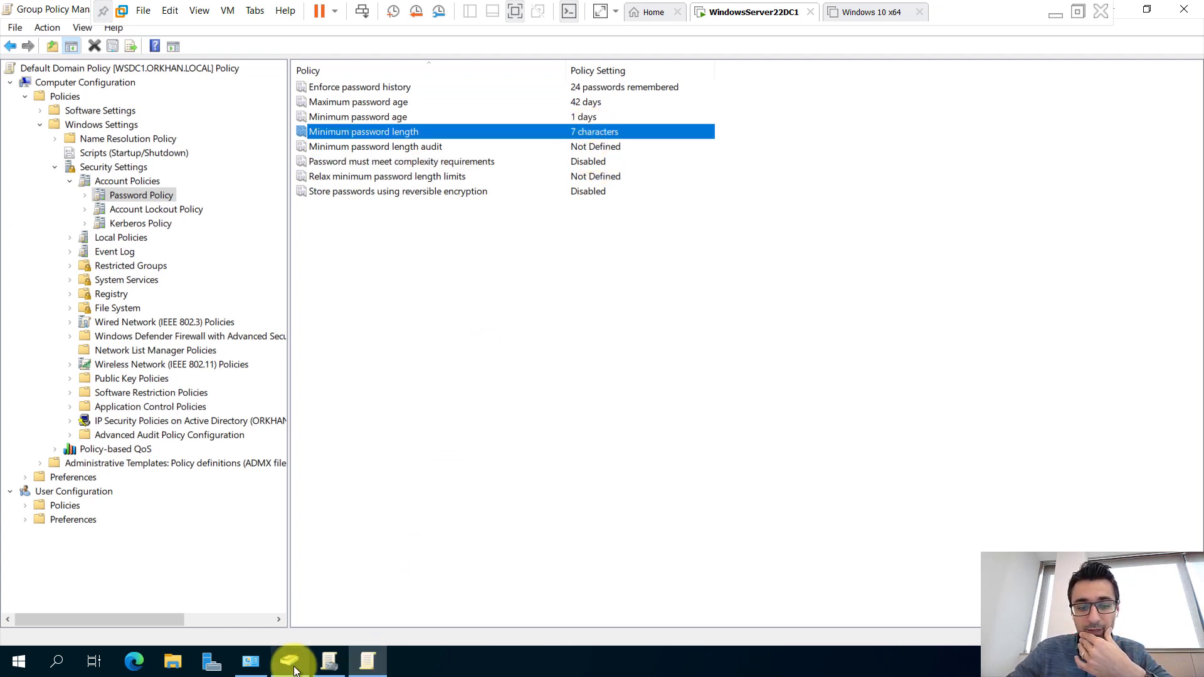
click(289, 663)
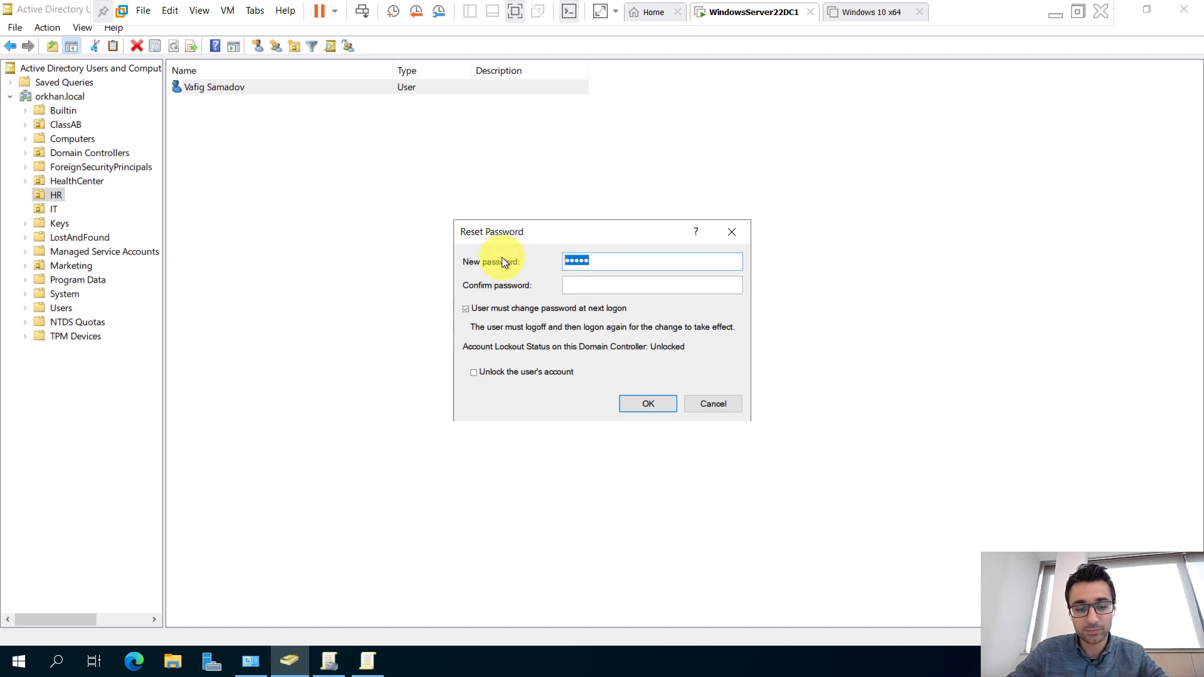
Enter and confirm the HR user's new 7-character password, submit it, and dismiss the success message.
text(•••••••)
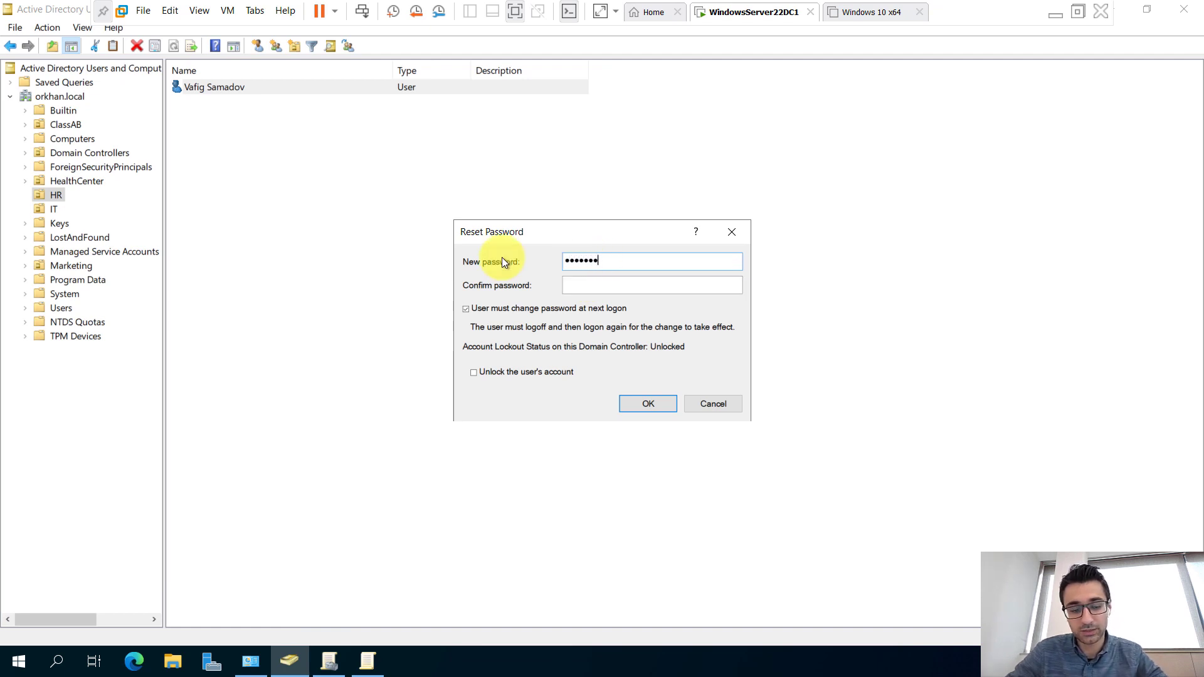
key(Tab)
text(•••••••)
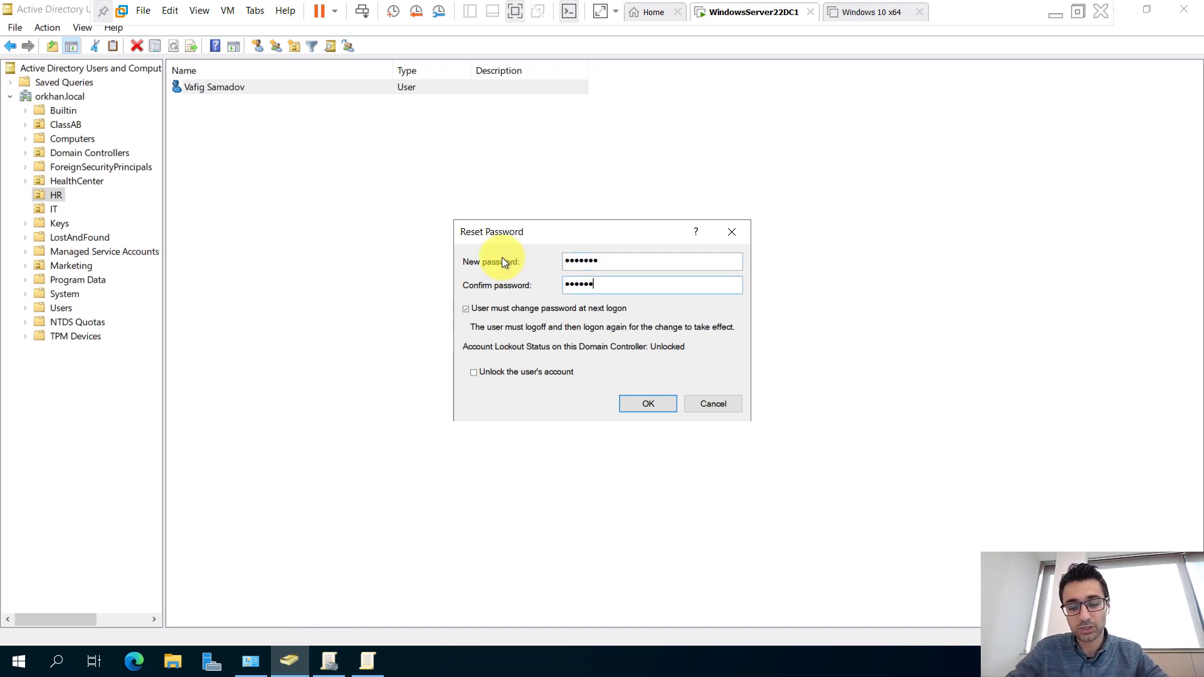
click(654, 405)
click(711, 441)
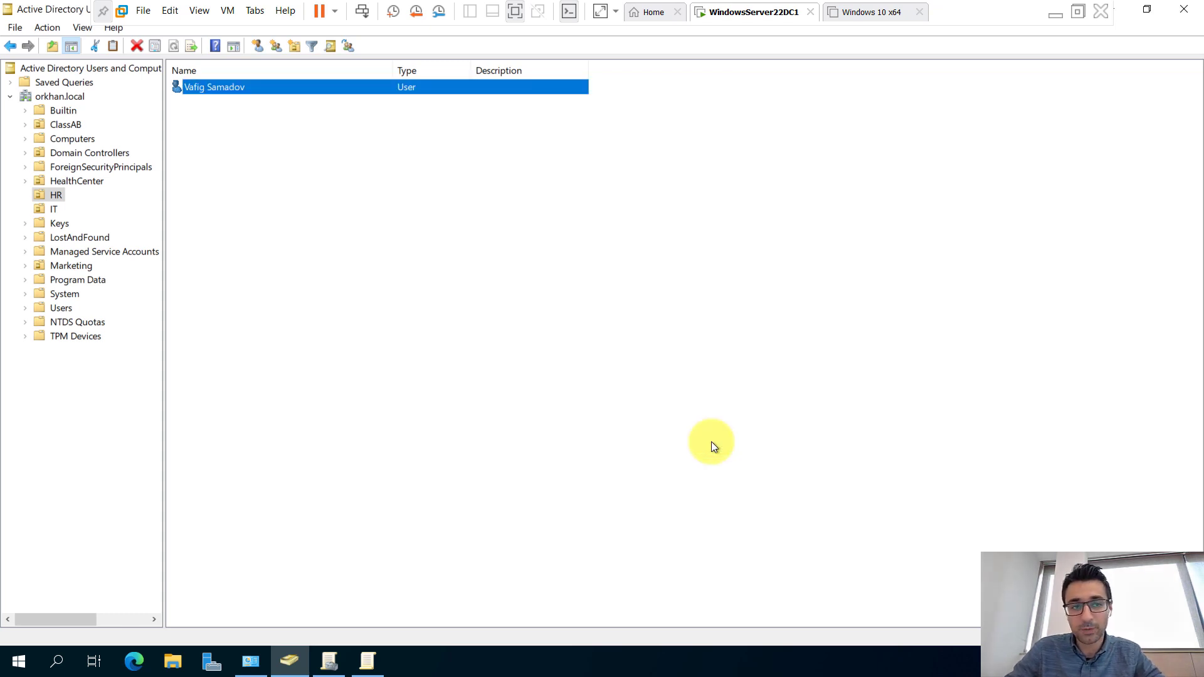
right_click(712, 441)
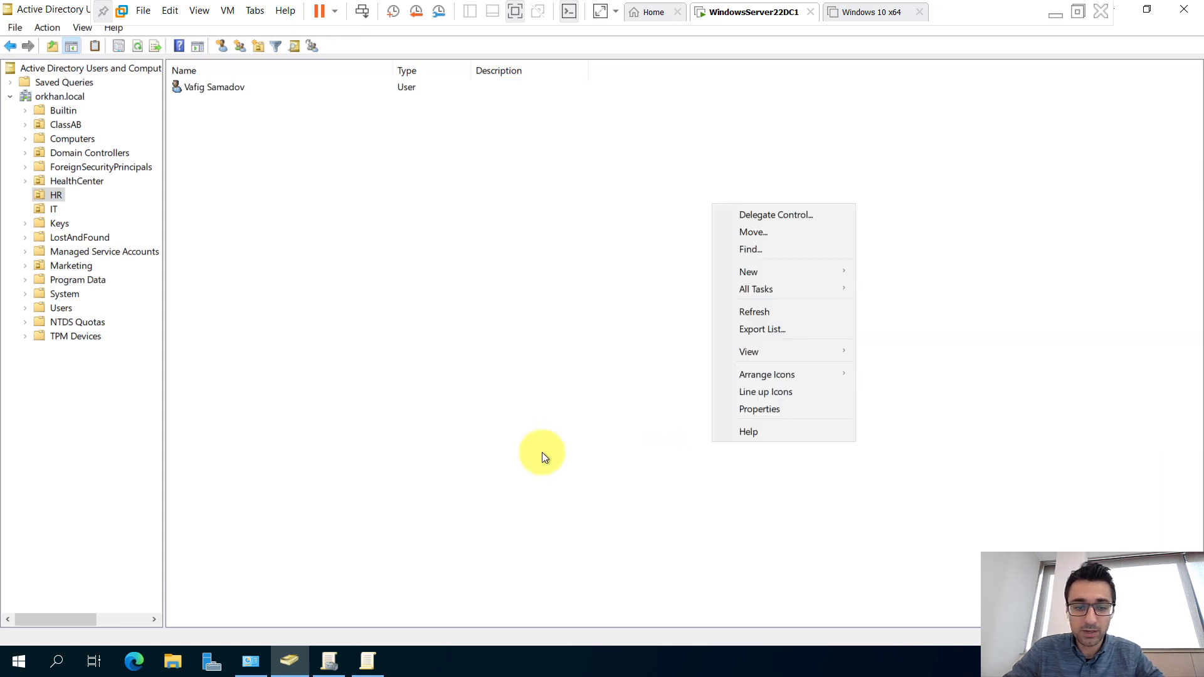
click(542, 360)
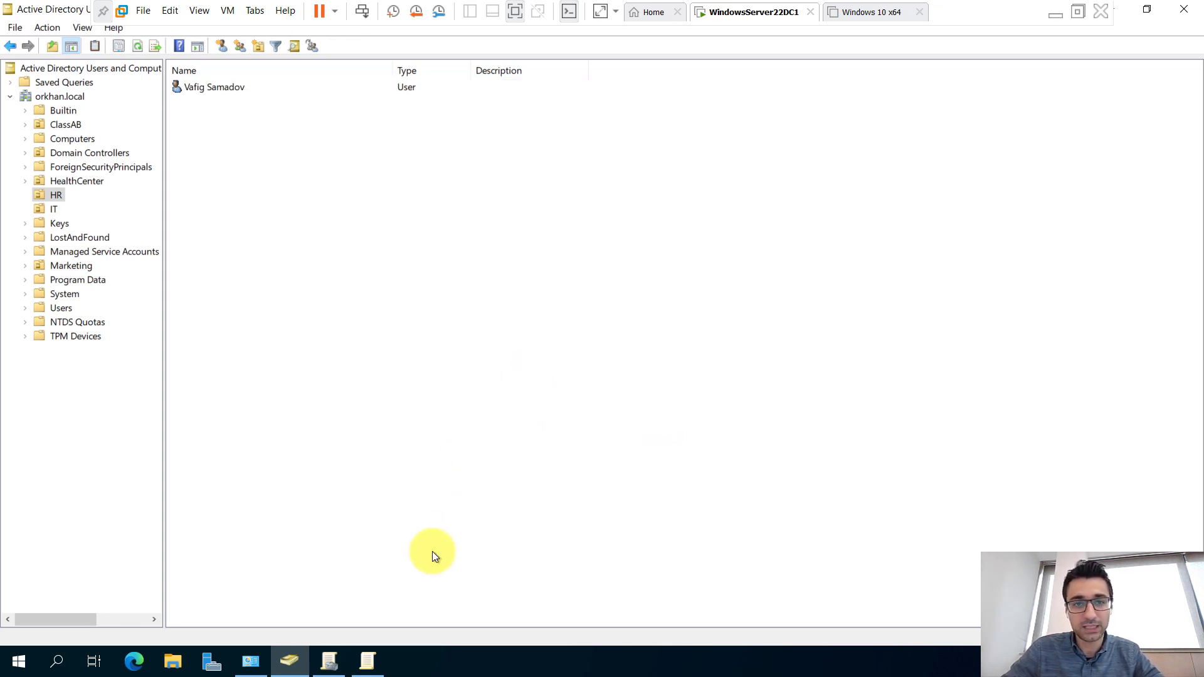
Set 'Password must meet complexity requirements' to Enabled, then bring up the Run prompt.
click(368, 661)
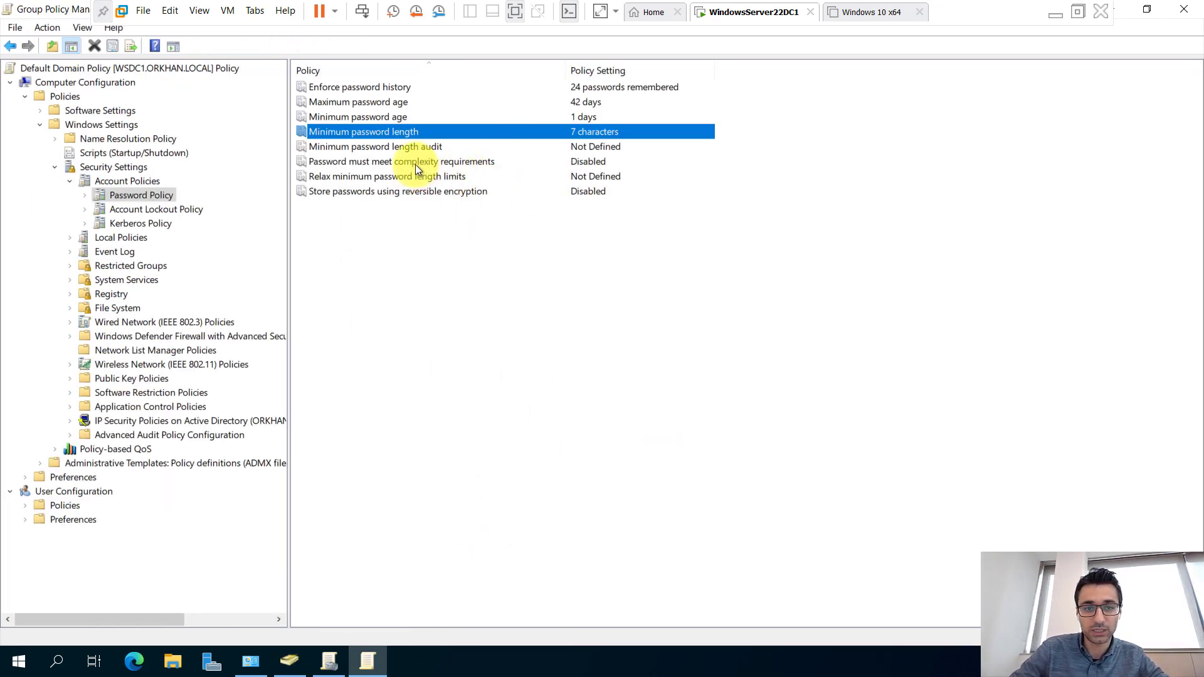
click(415, 163)
double_click(415, 163)
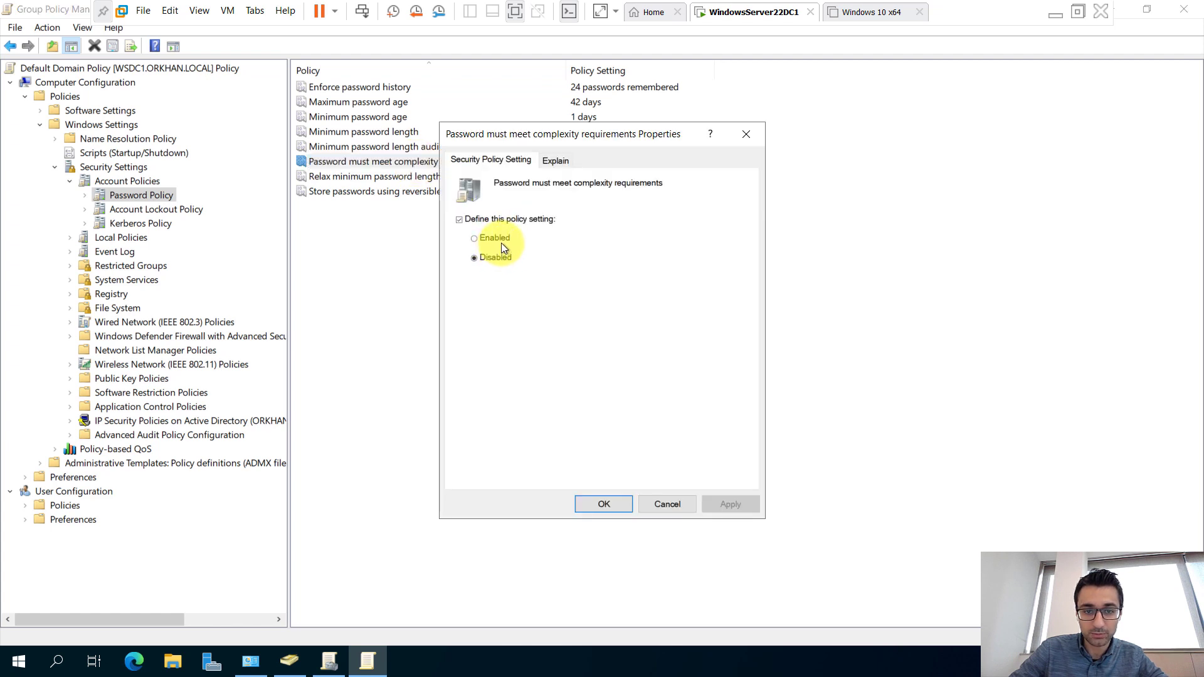
click(495, 239)
click(718, 509)
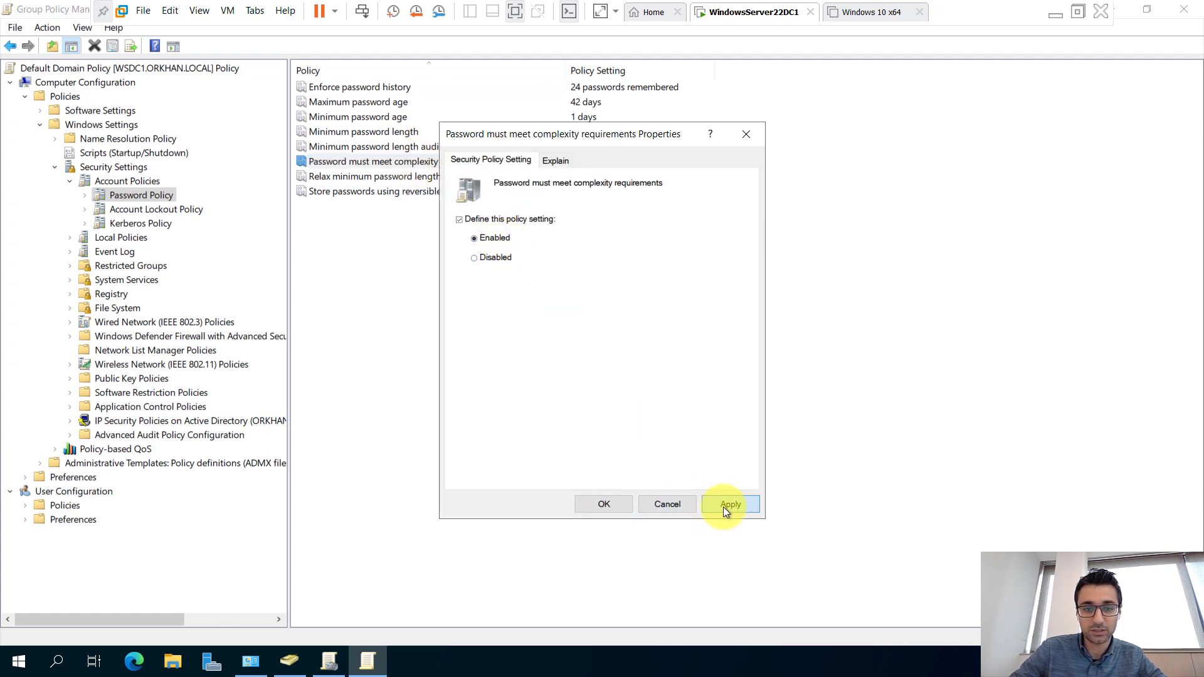
click(610, 506)
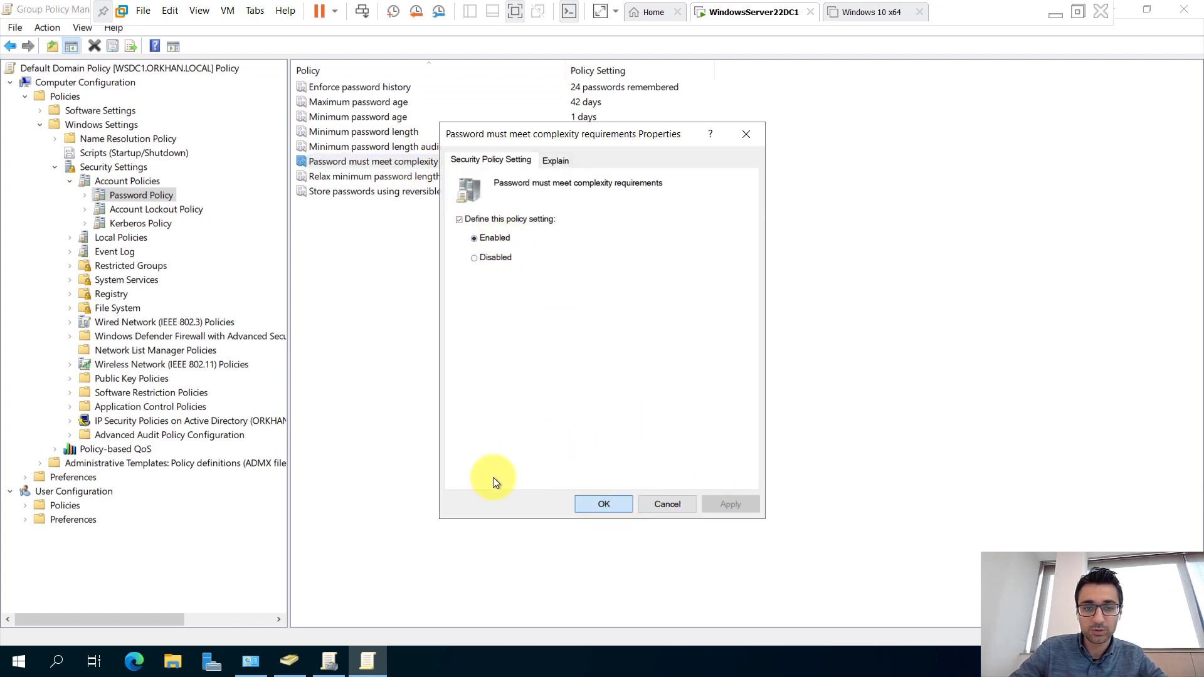
right_click(19, 662)
click(59, 590)
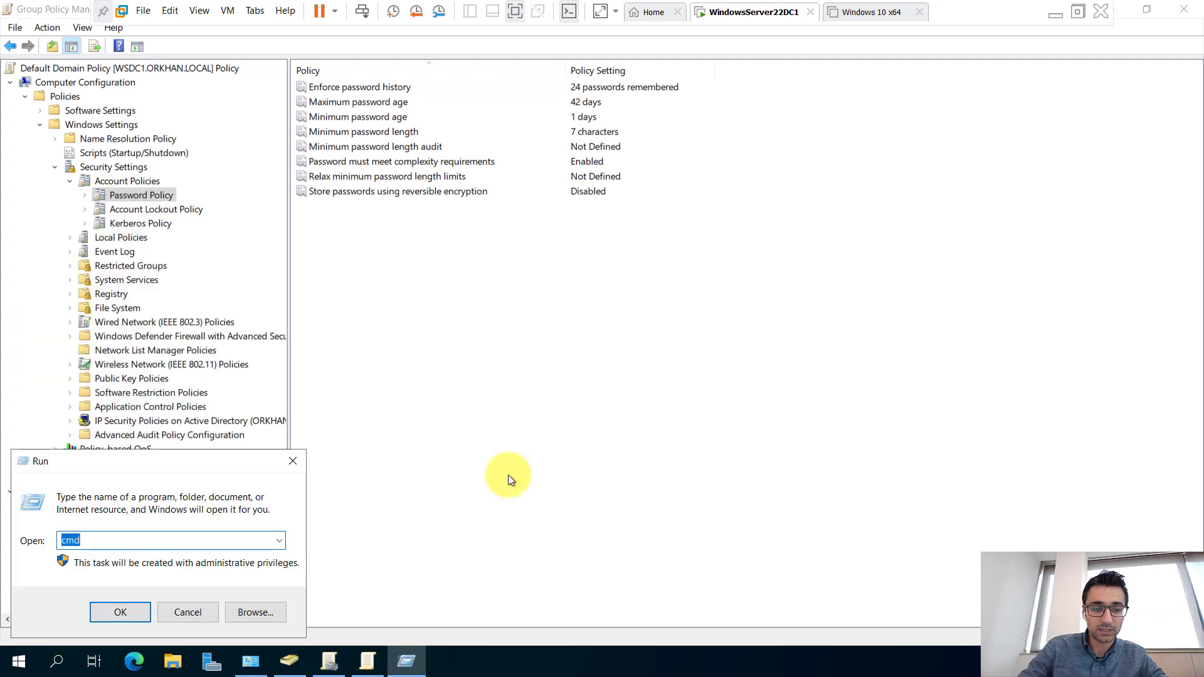
Run gpupdate /force in an administrator Command Prompt until the computer policy update completes.
key(Return)
text(gpu)
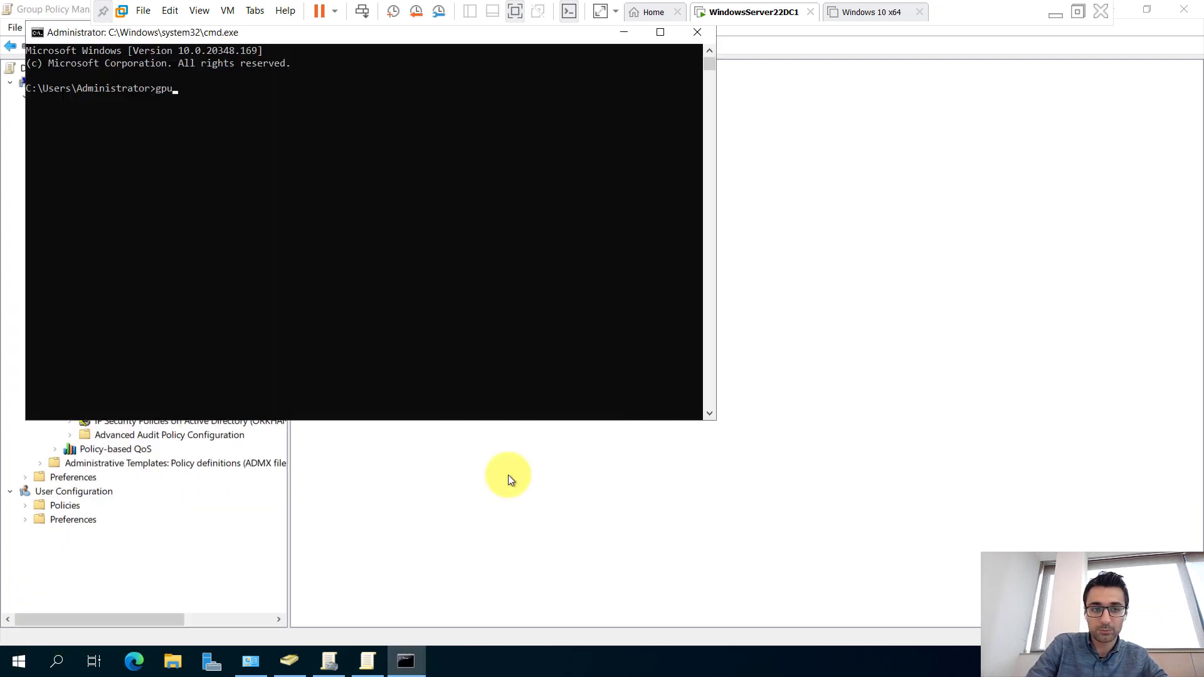
text(pdate /force)
key(Return)
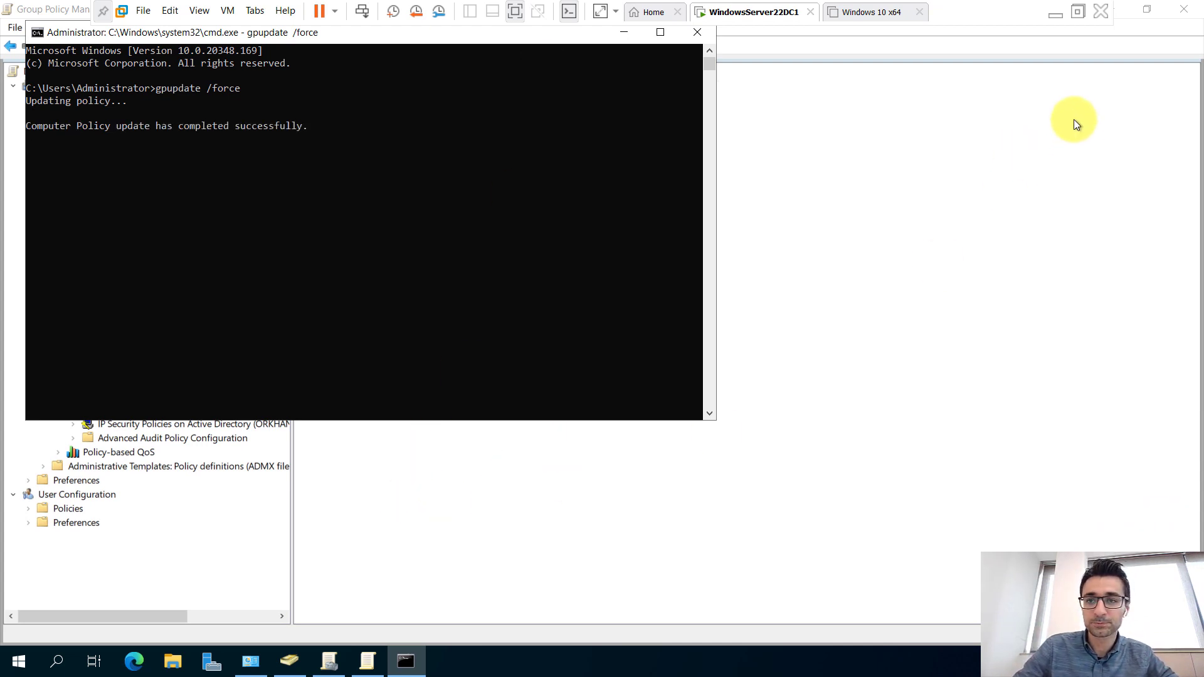
click(465, 497)
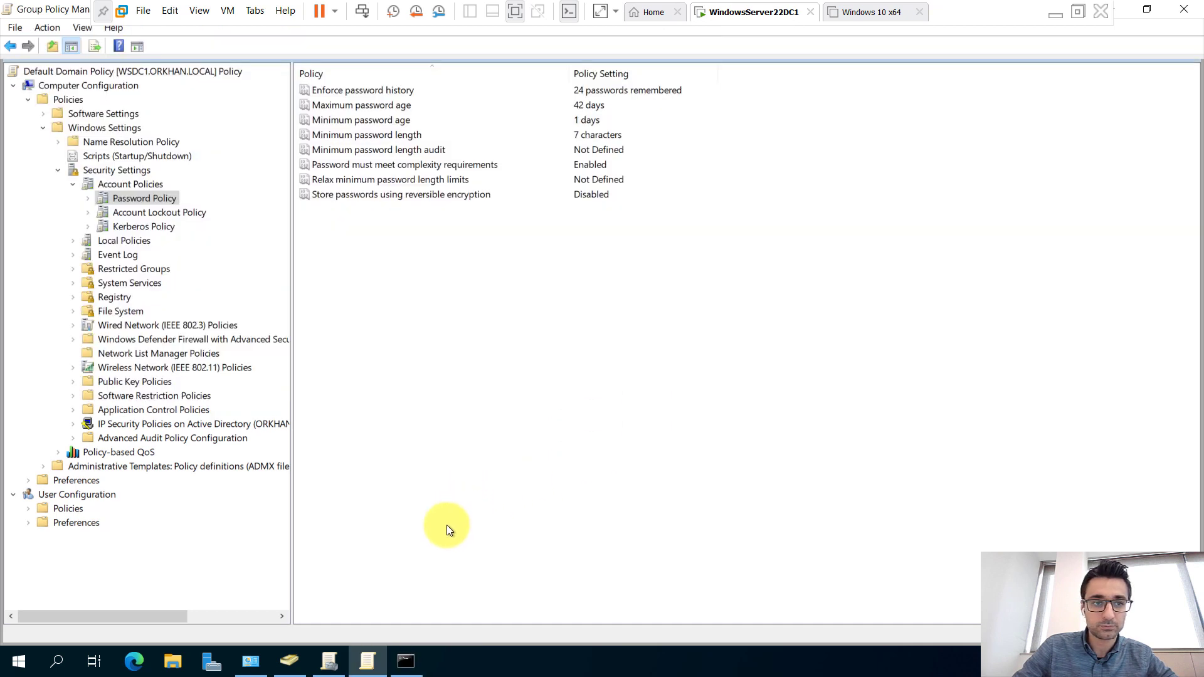
Retry the HR user's 7-character password reset, dismiss the complexity rejection, and minimize VMware.
click(290, 660)
click(231, 91)
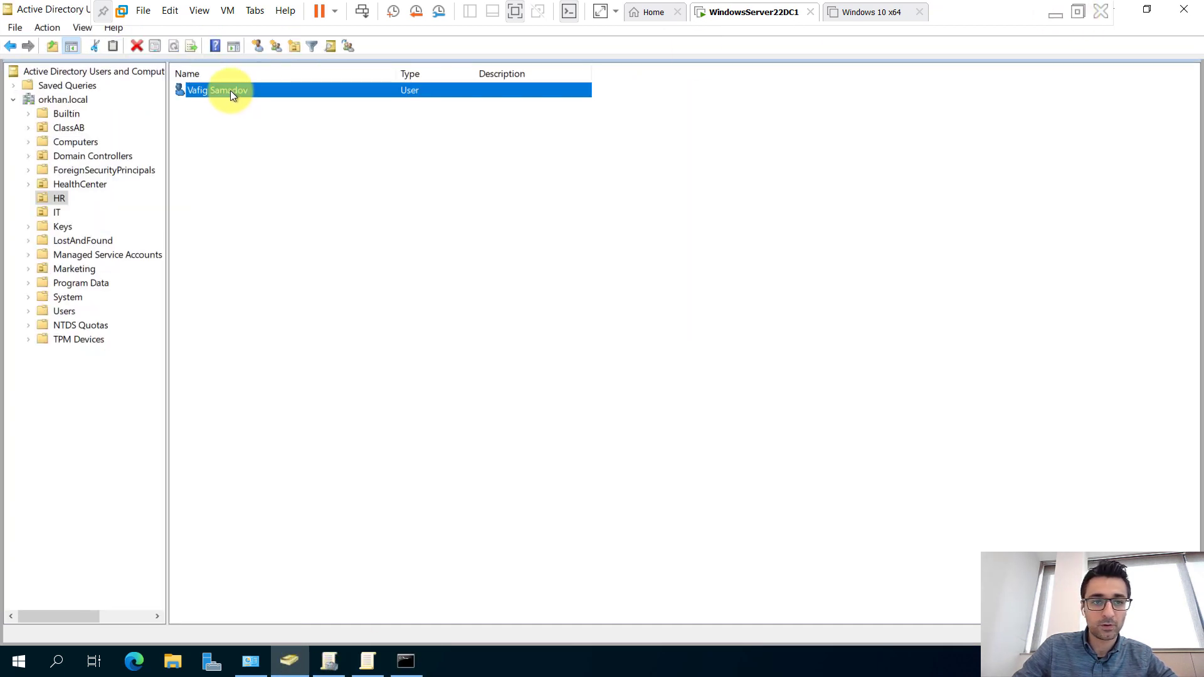
right_click(231, 90)
click(301, 170)
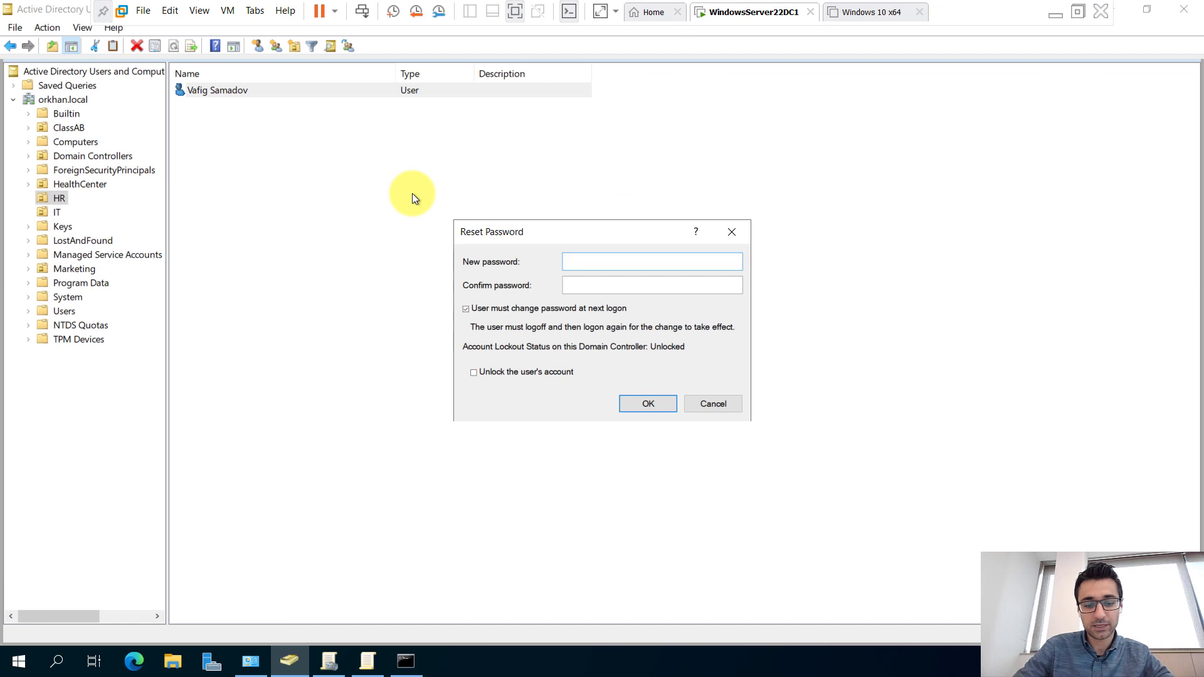
text(*******)
key(Tab)
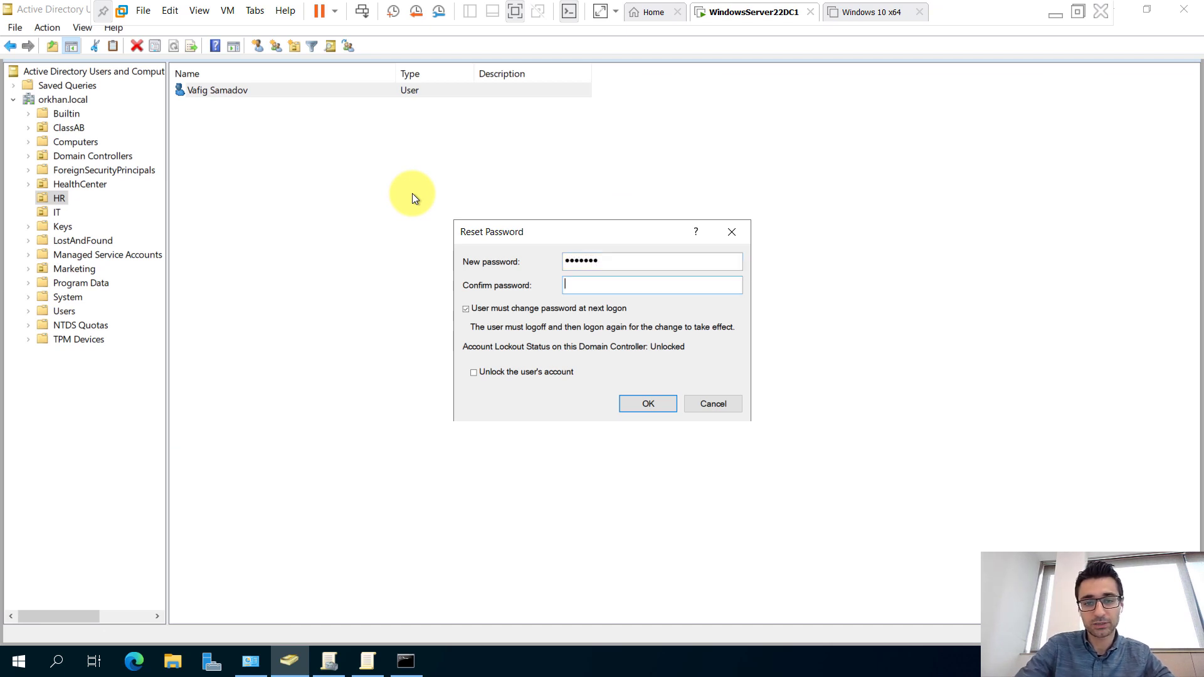
text(*******)
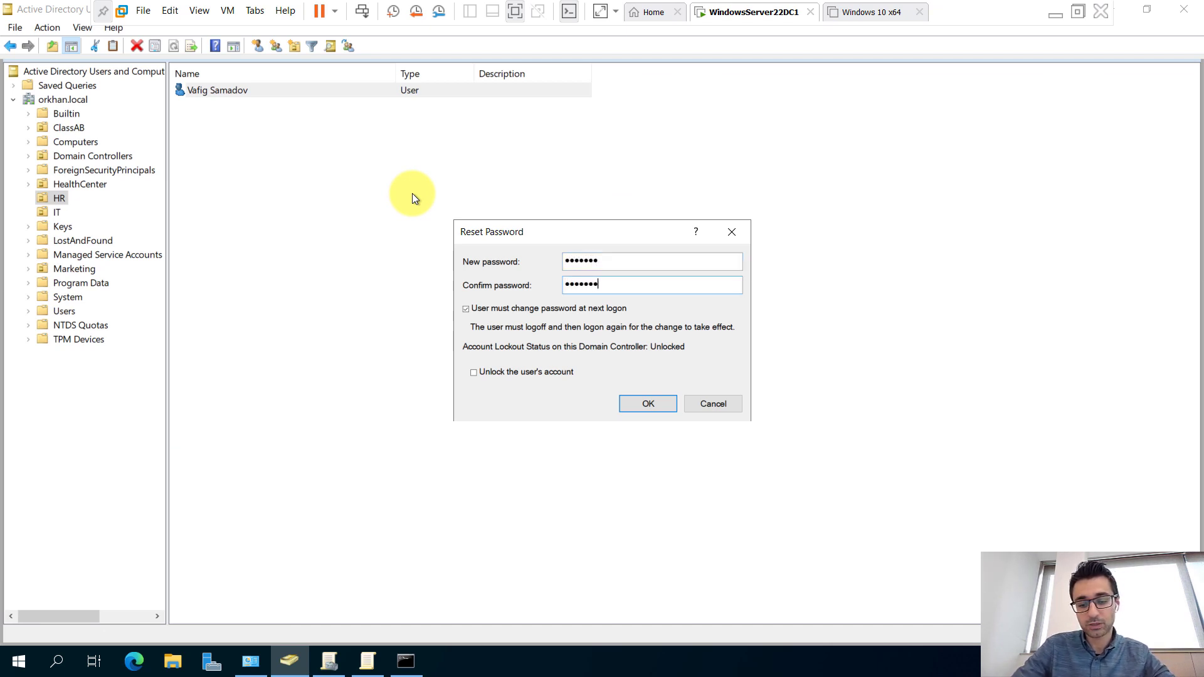
key(Return)
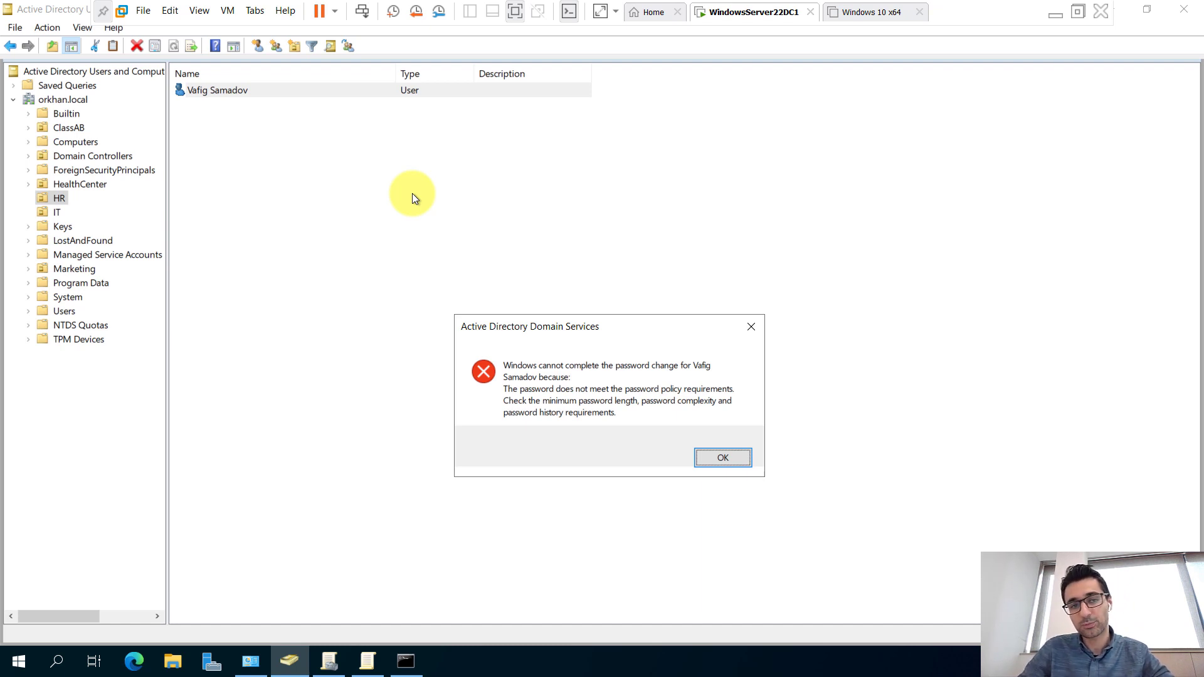
key(Return)
click(1063, 14)
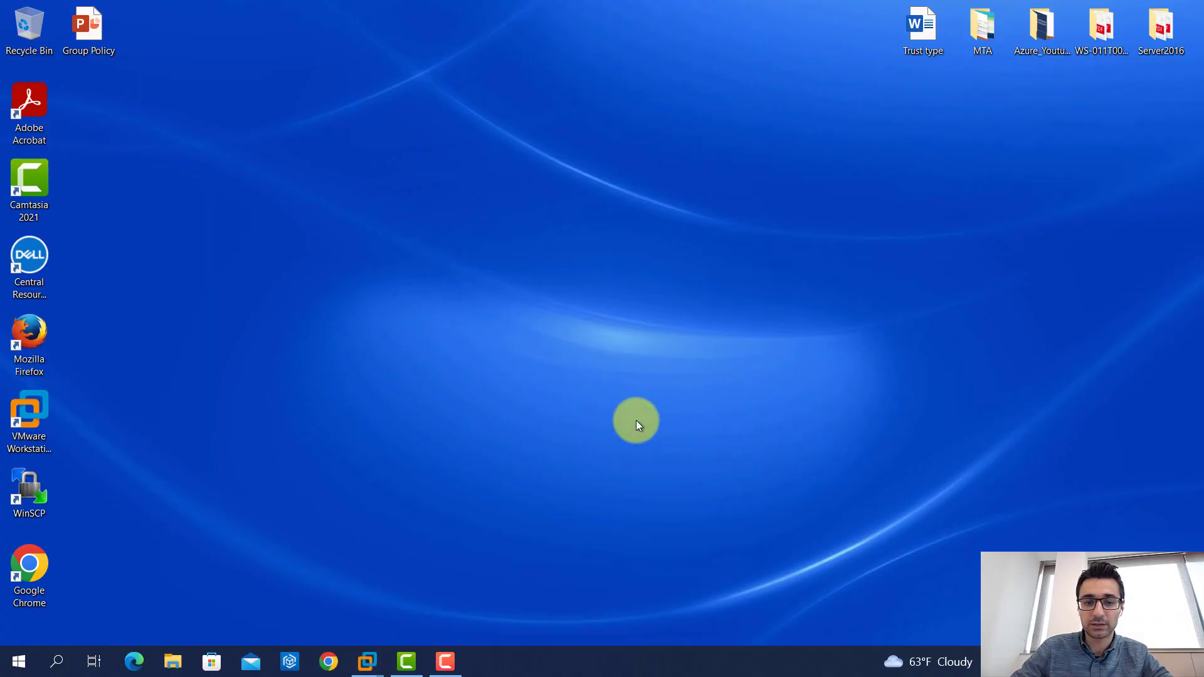
Open the Group Policy presentation at slide 15, COMMANDS FOR GP.
click(100, 27)
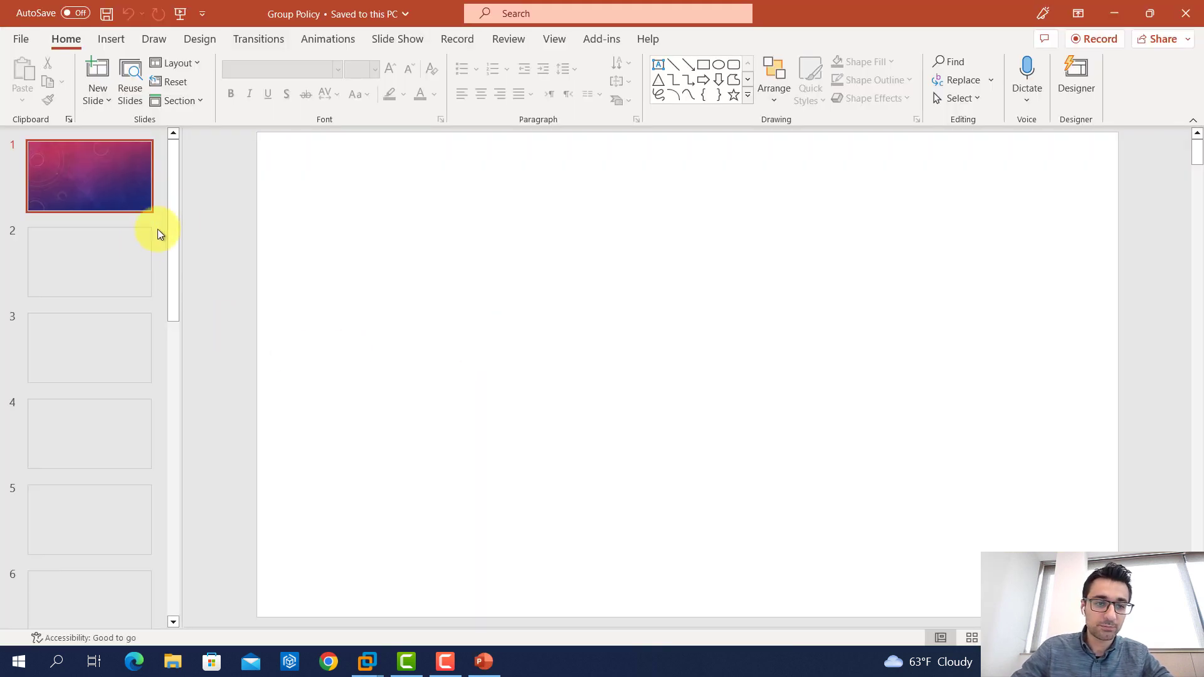
drag(175, 213, 111, 507)
click(86, 572)
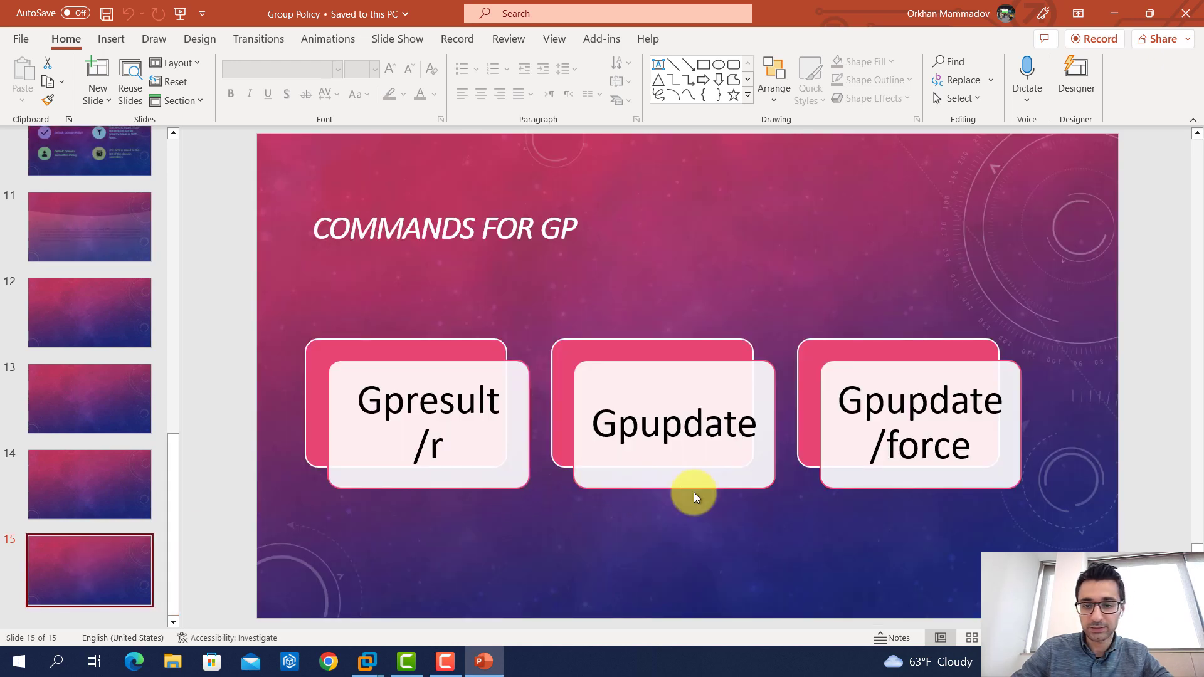
click(696, 532)
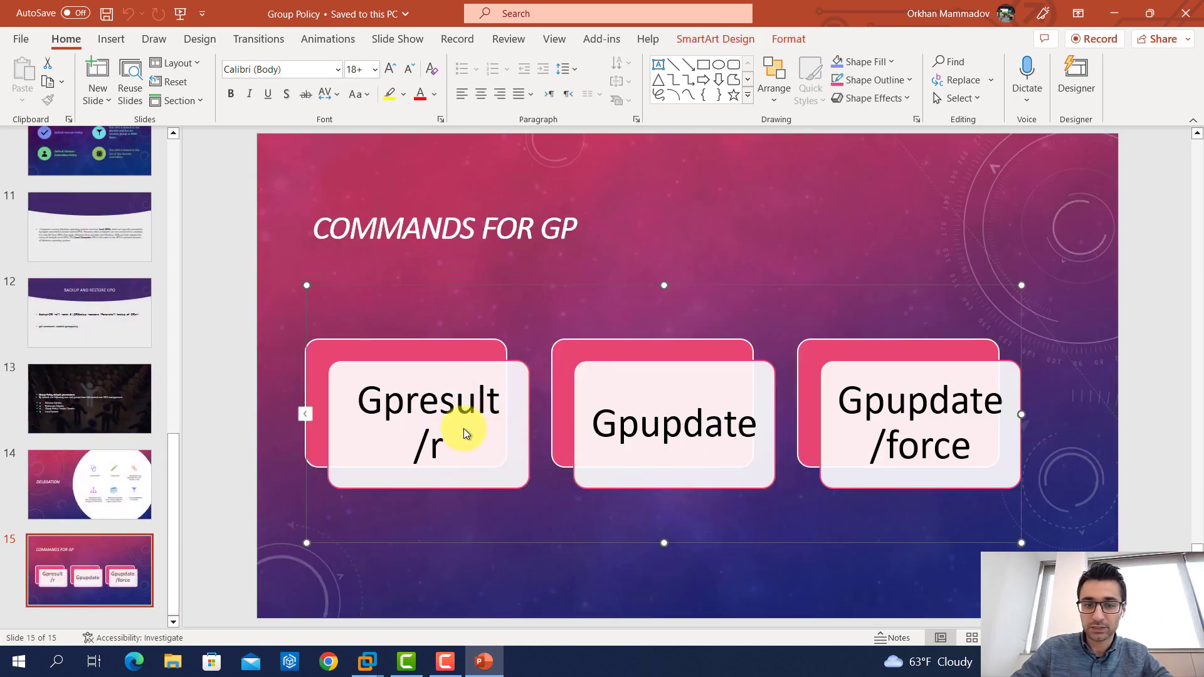
click(425, 426)
right_click(425, 427)
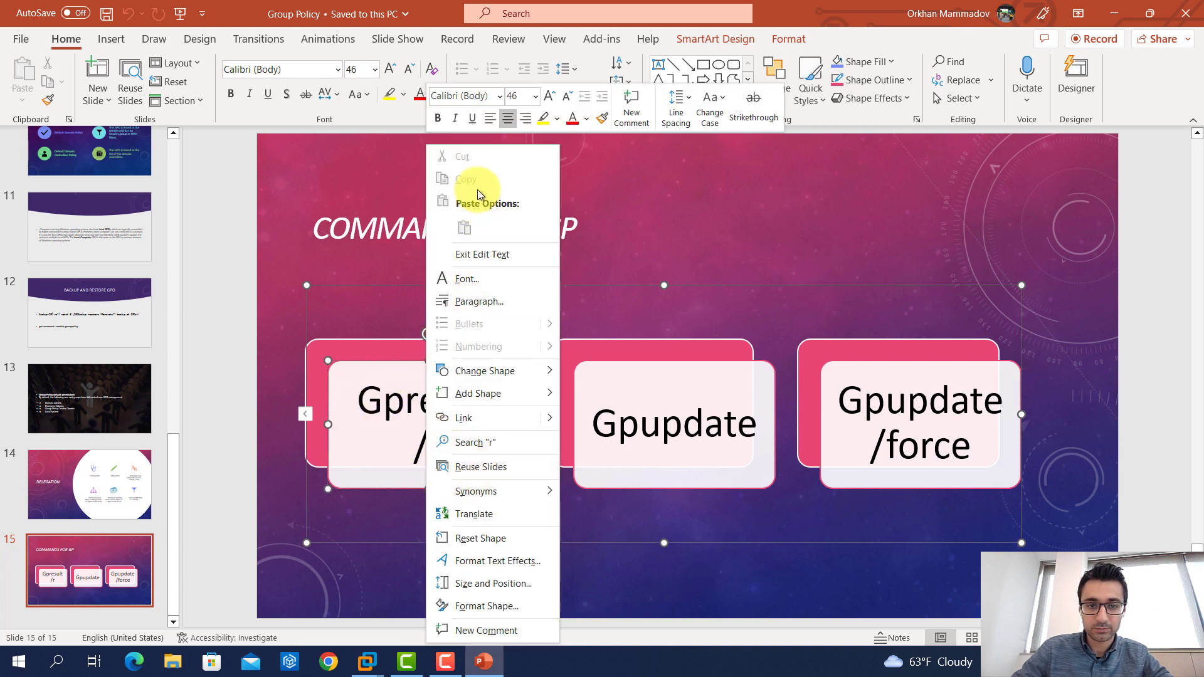
click(347, 523)
click(357, 543)
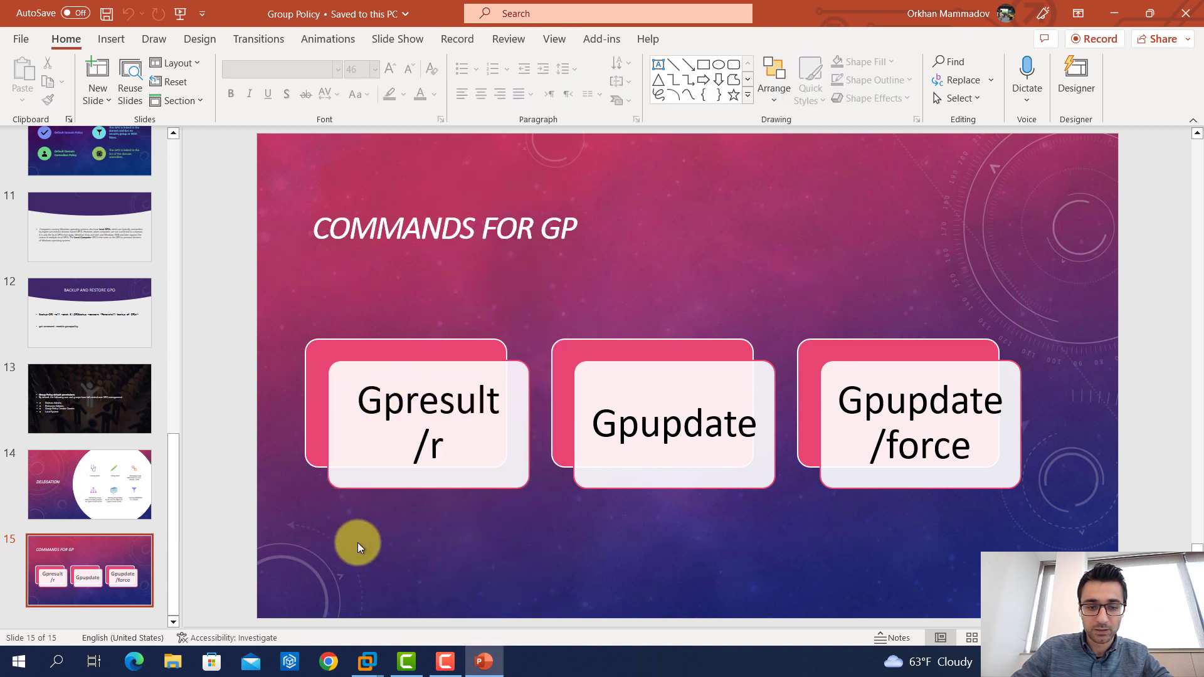
Add a new line reading DCGPOFIX beneath the slide 15 title.
click(578, 234)
key(Return)
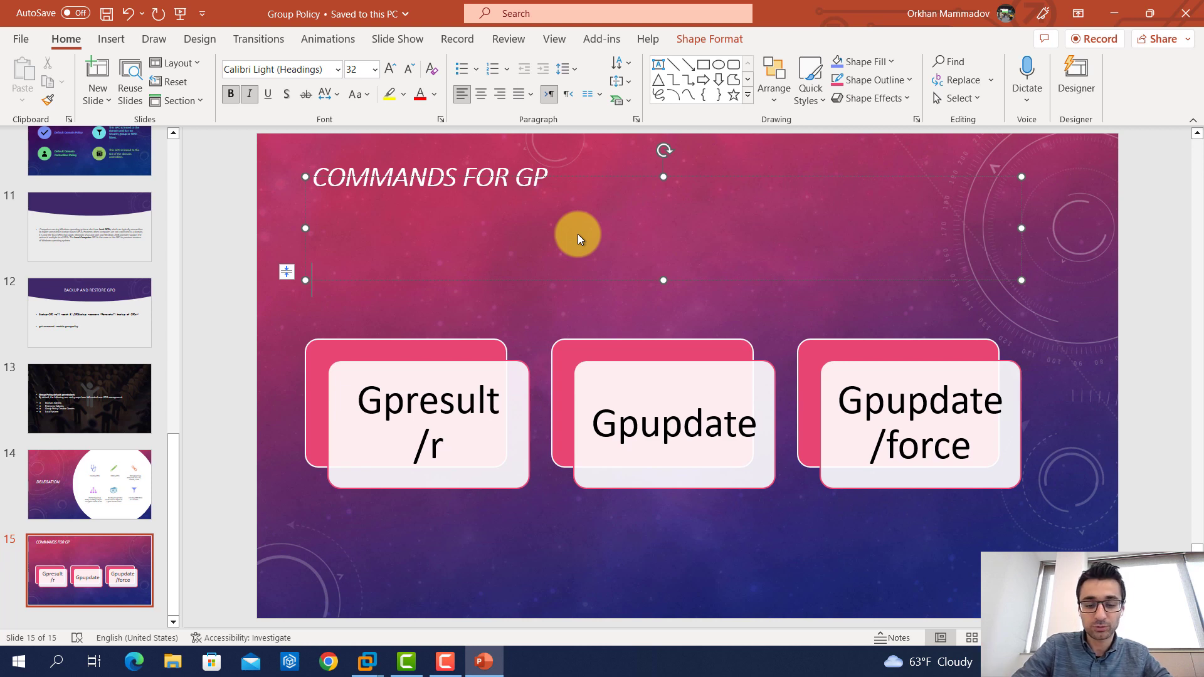
text(DCGPOG)
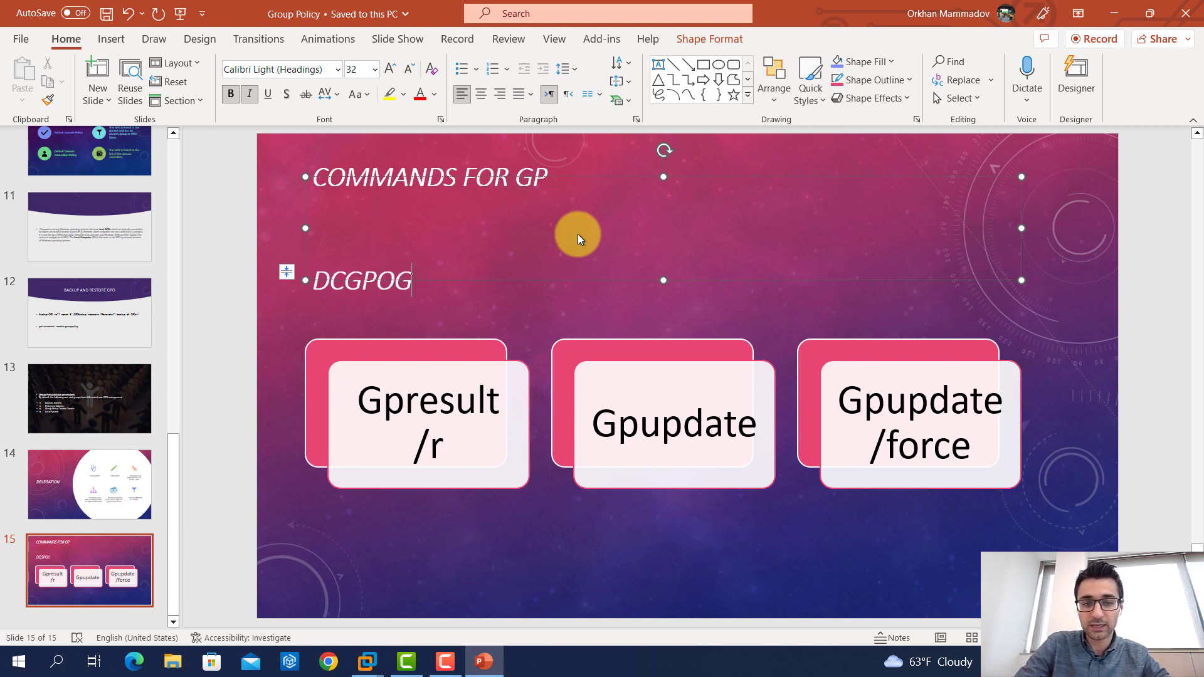
key(BackSpace)
text(FIX)
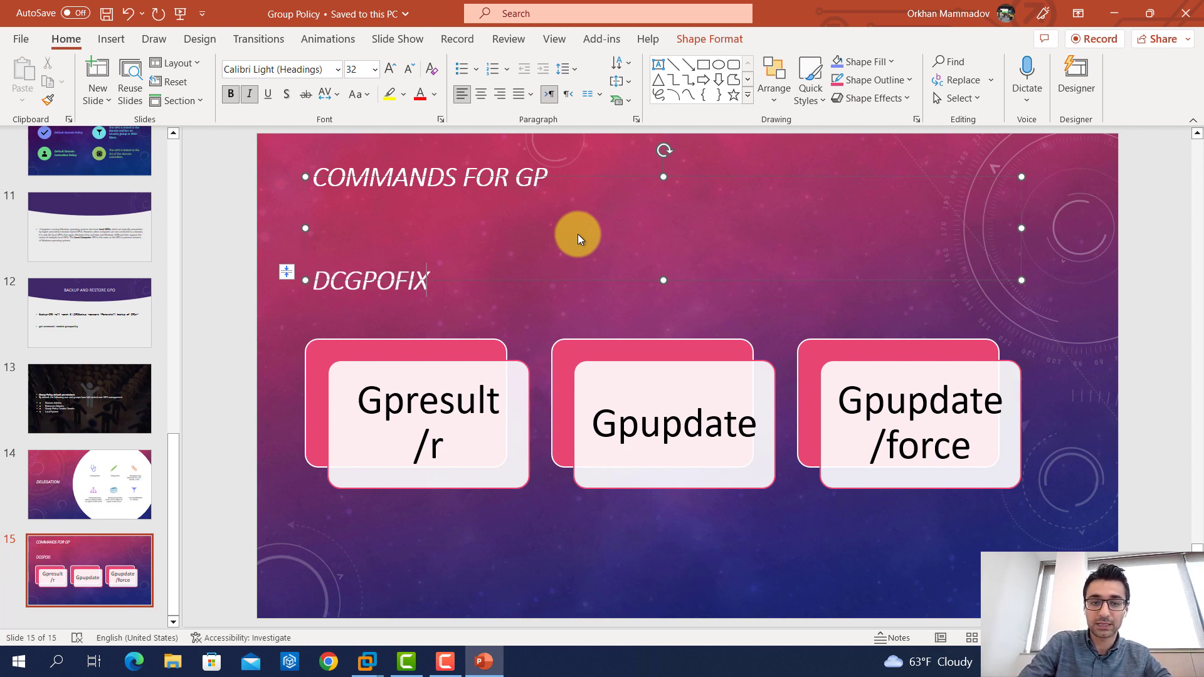
click(407, 334)
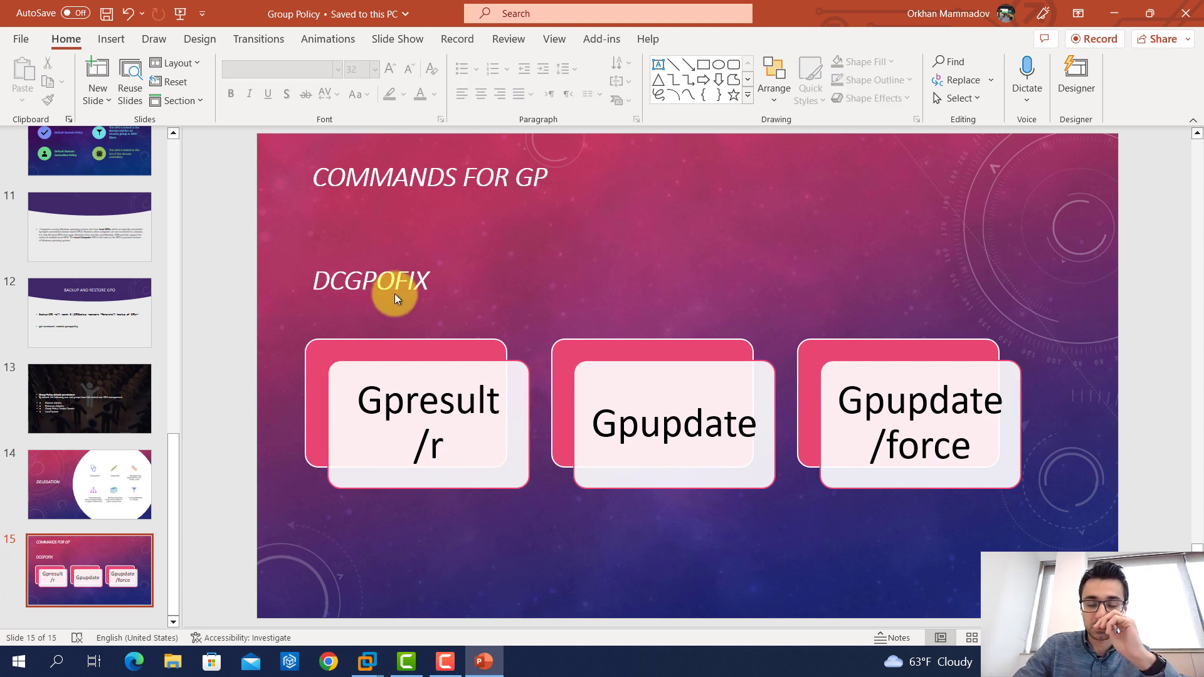
click(367, 662)
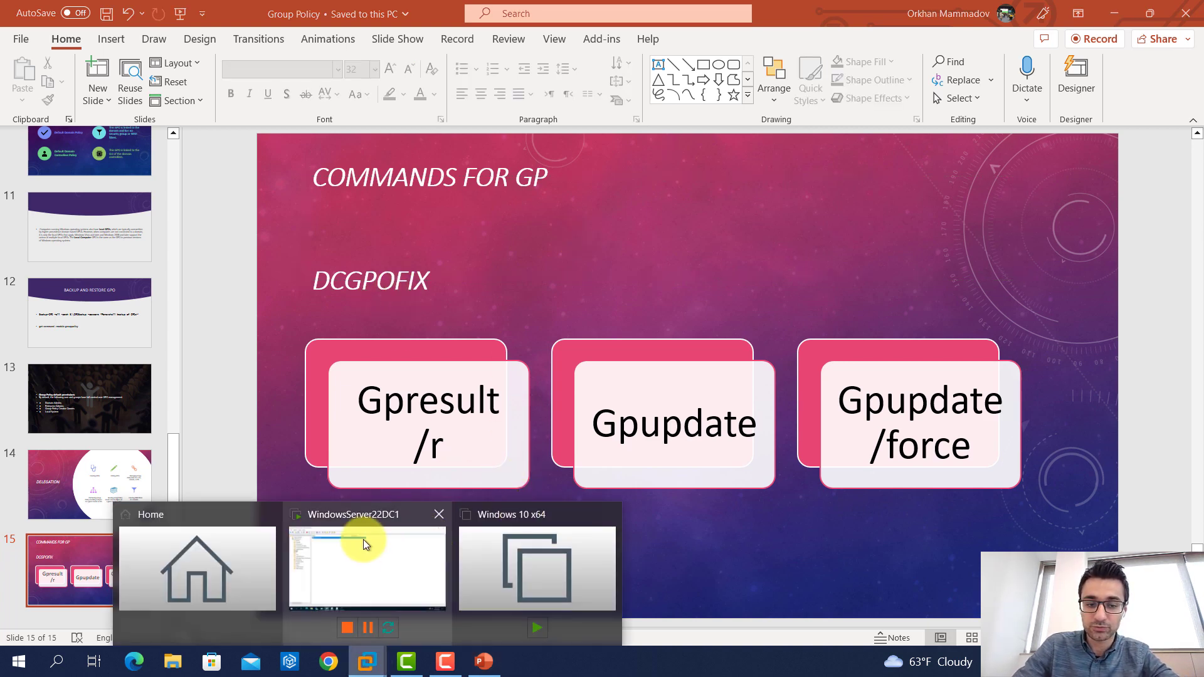
click(363, 540)
Set Minimum password length to 5 characters.
click(353, 661)
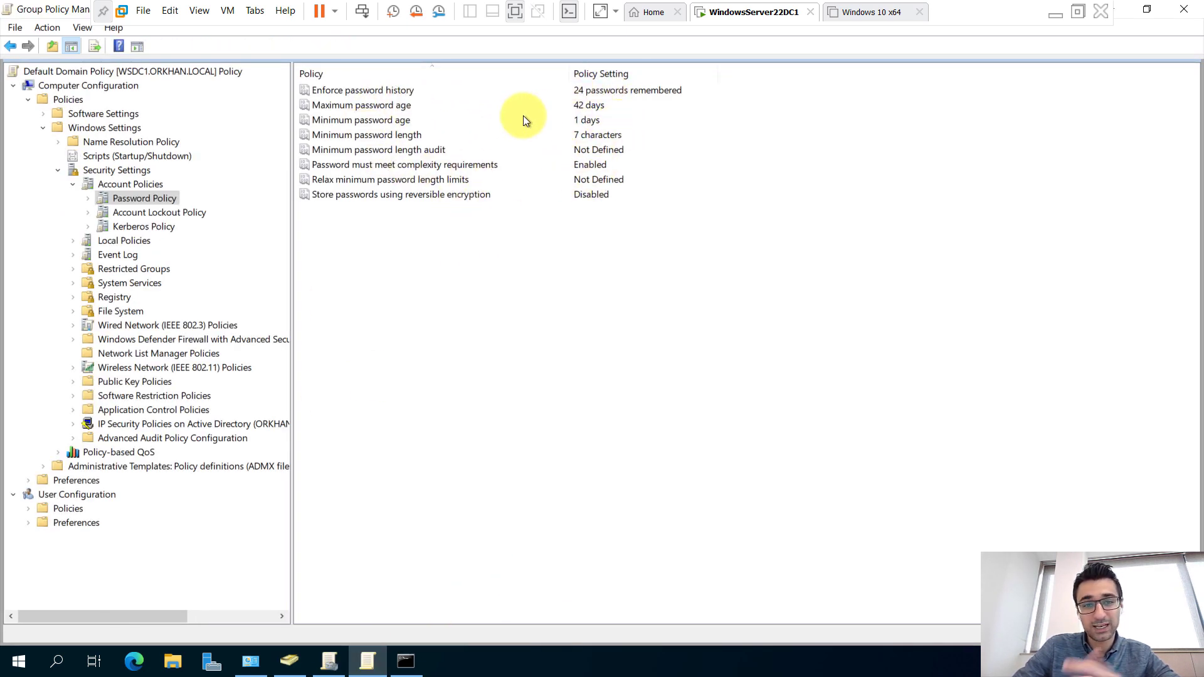
click(392, 135)
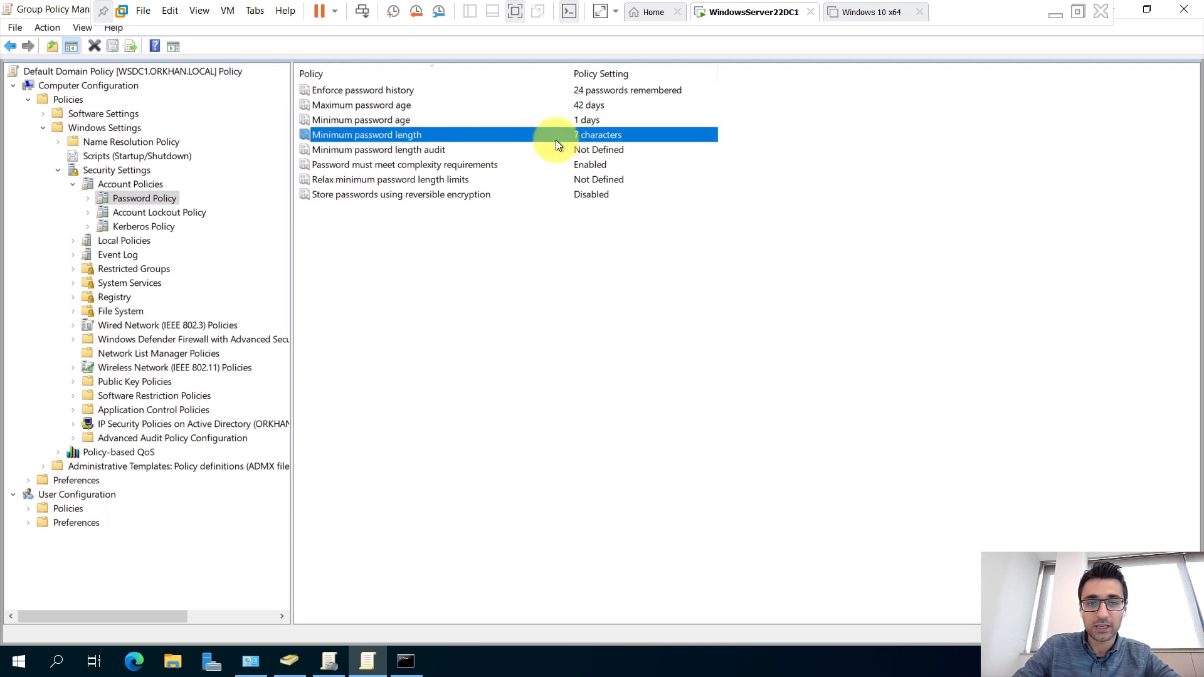
double_click(423, 138)
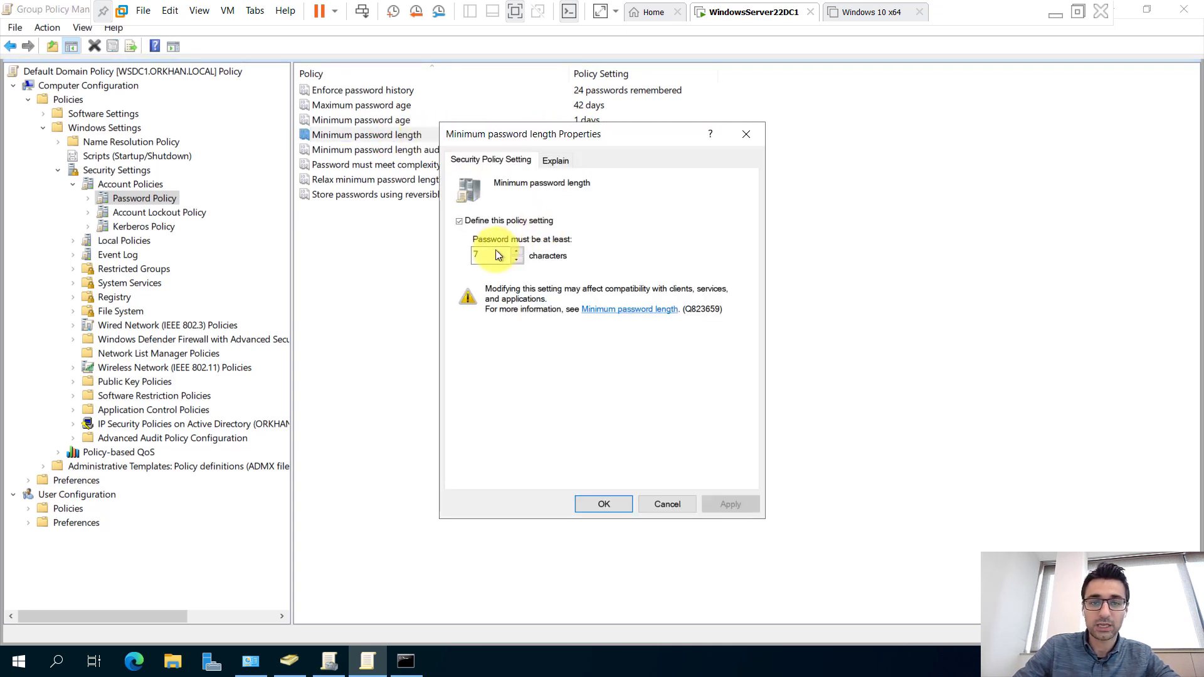
click(517, 259)
click(517, 260)
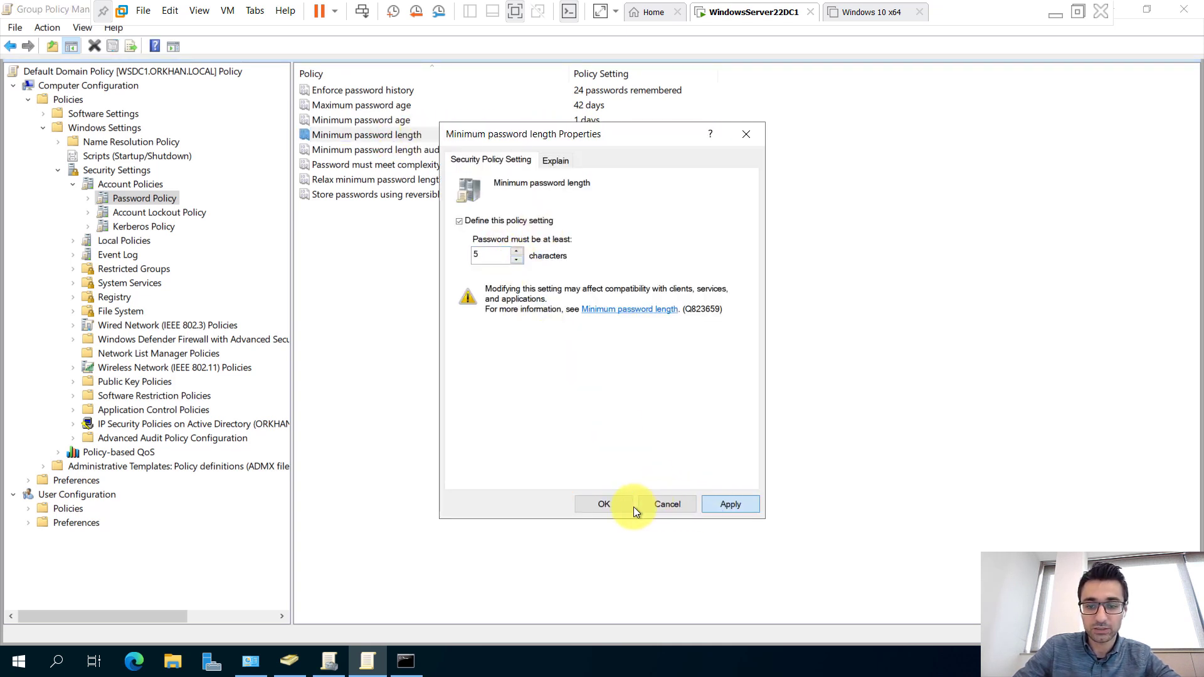
click(614, 500)
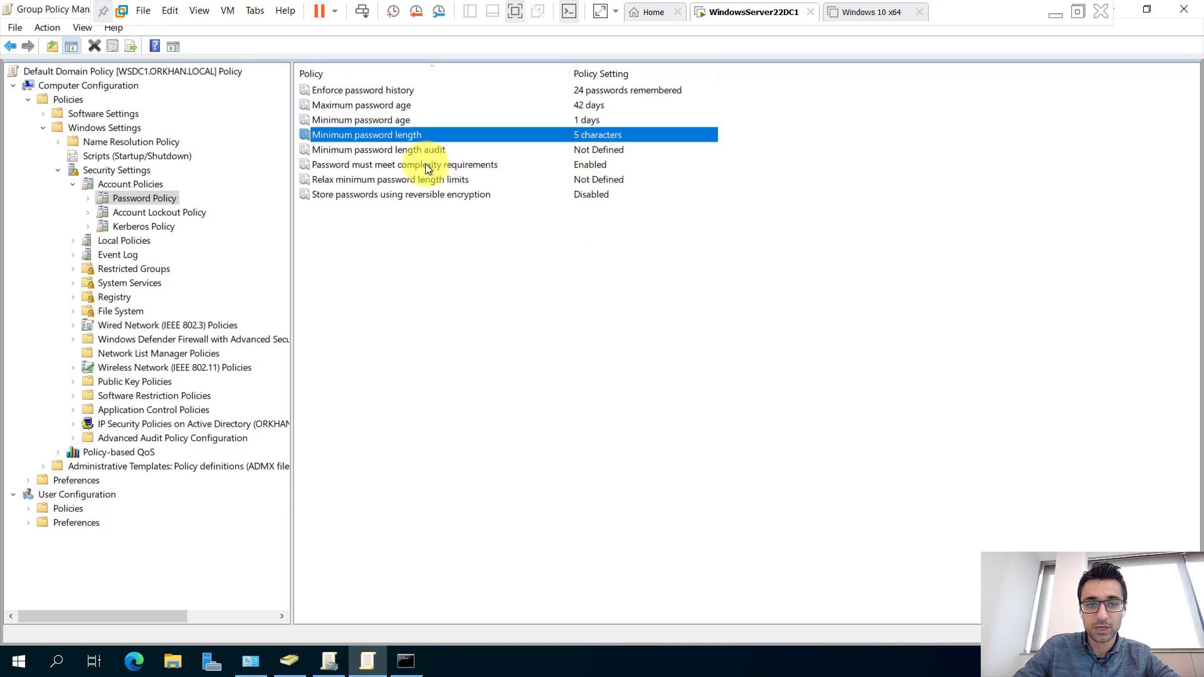
Set 'Password must meet complexity requirements' to Disabled.
double_click(588, 163)
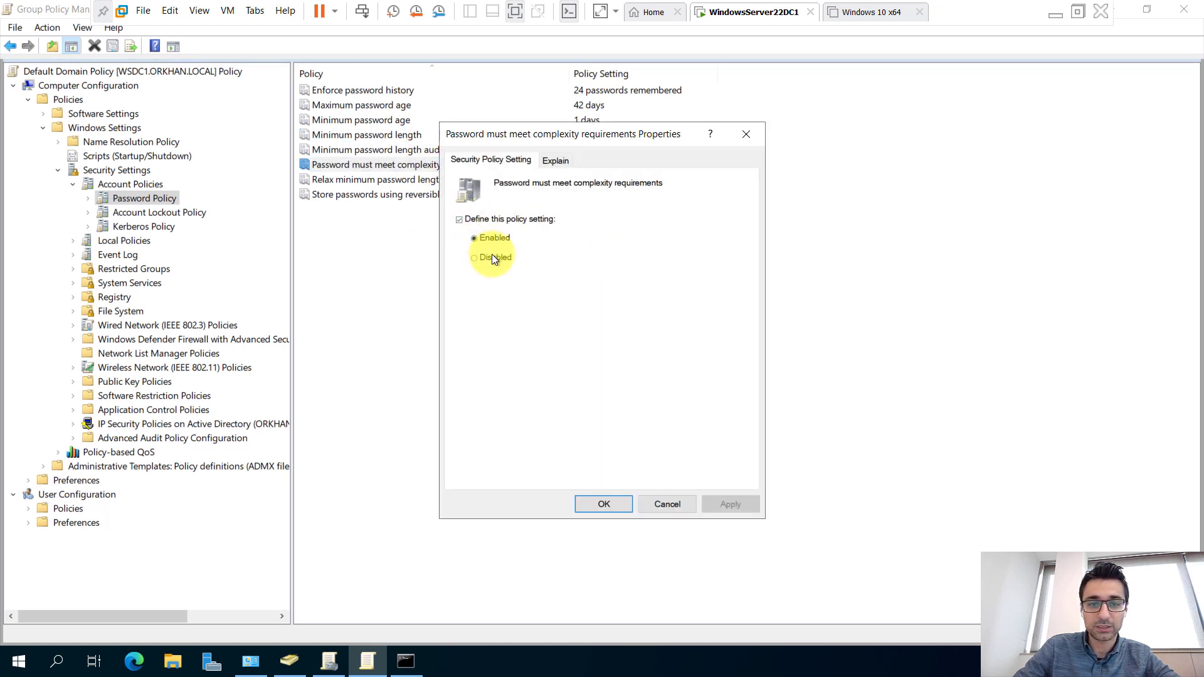
click(493, 258)
click(608, 505)
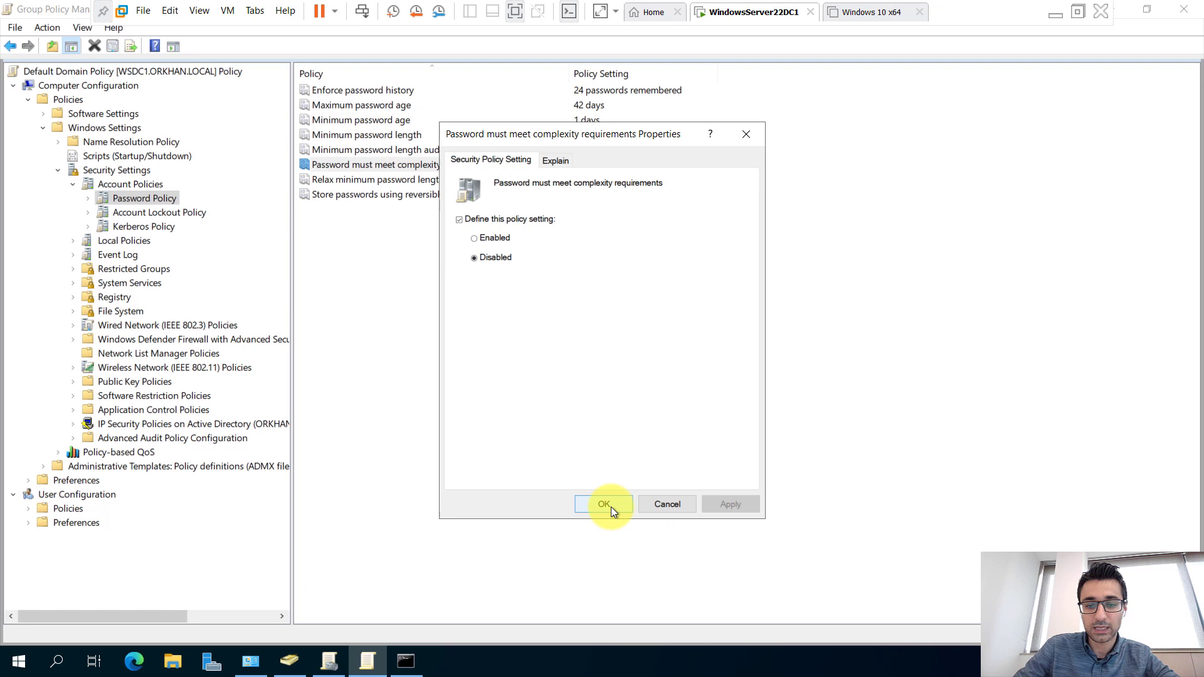
Set Enforce password history to remember 10 passwords.
double_click(600, 89)
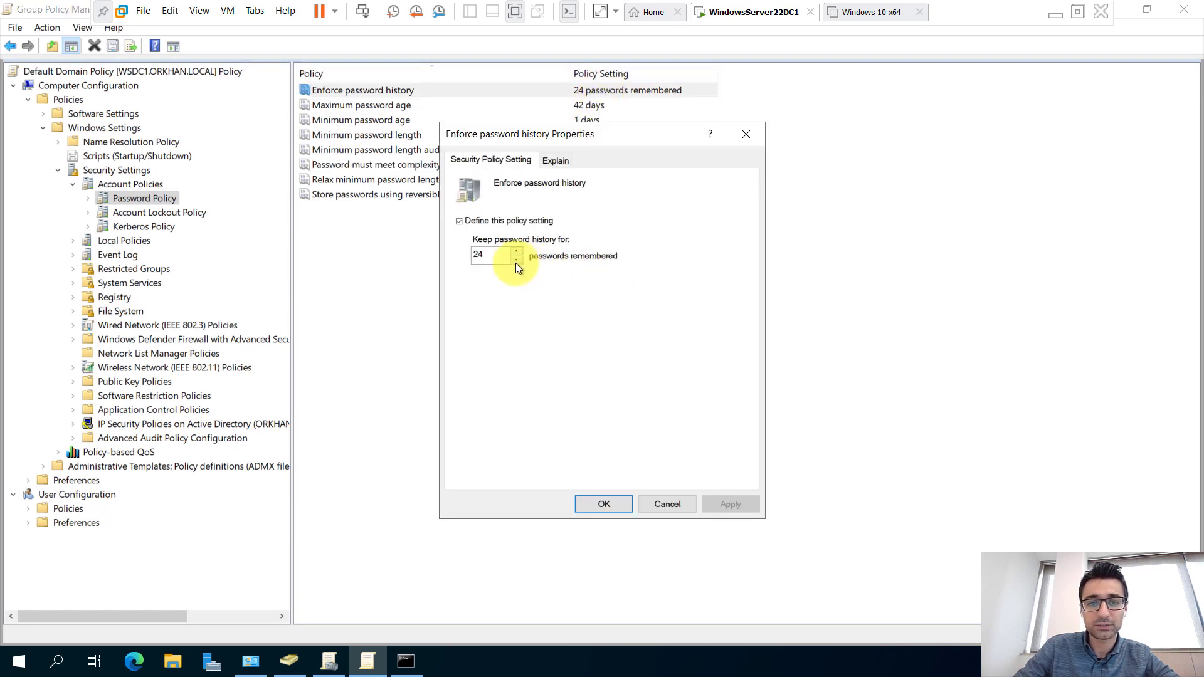
text(10)
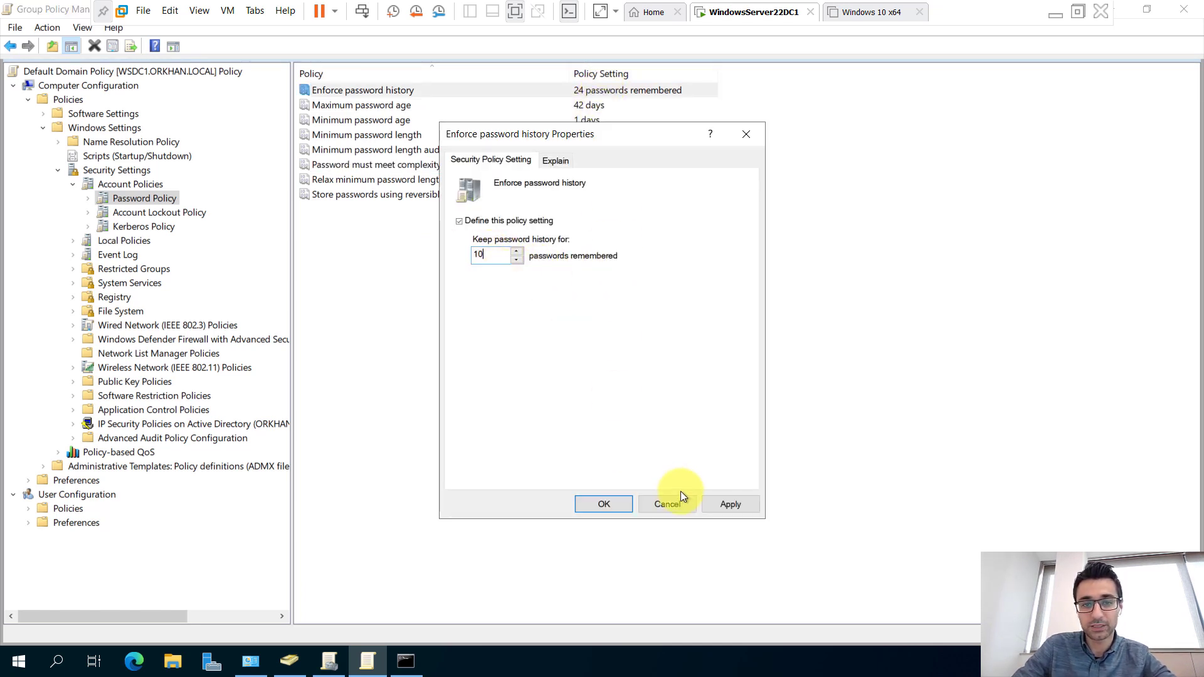
click(619, 505)
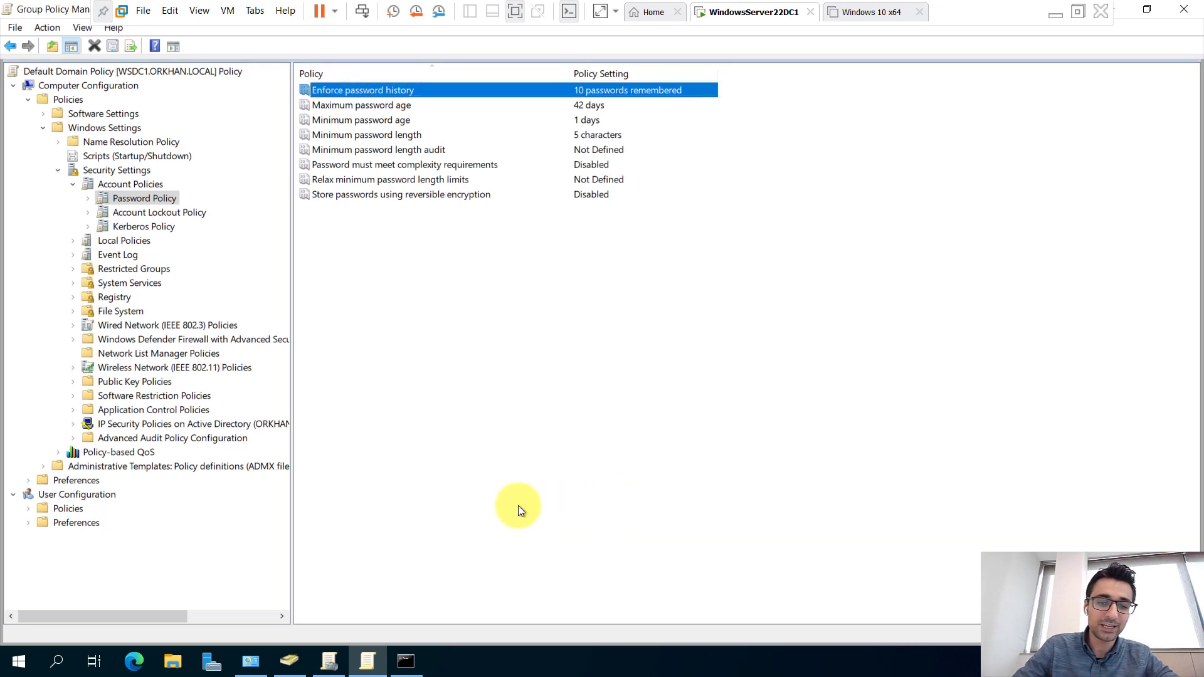
click(406, 661)
Rerun gpupdate /force until both computer and user policy updates finish.
key(Up)
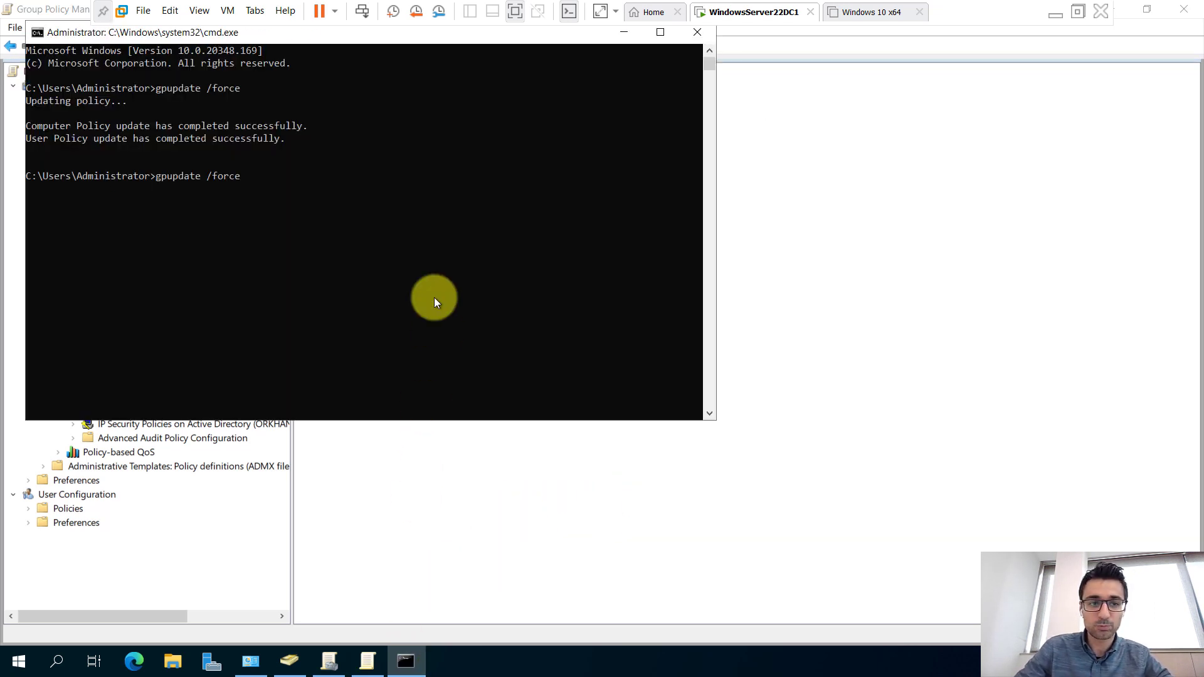
key(Return)
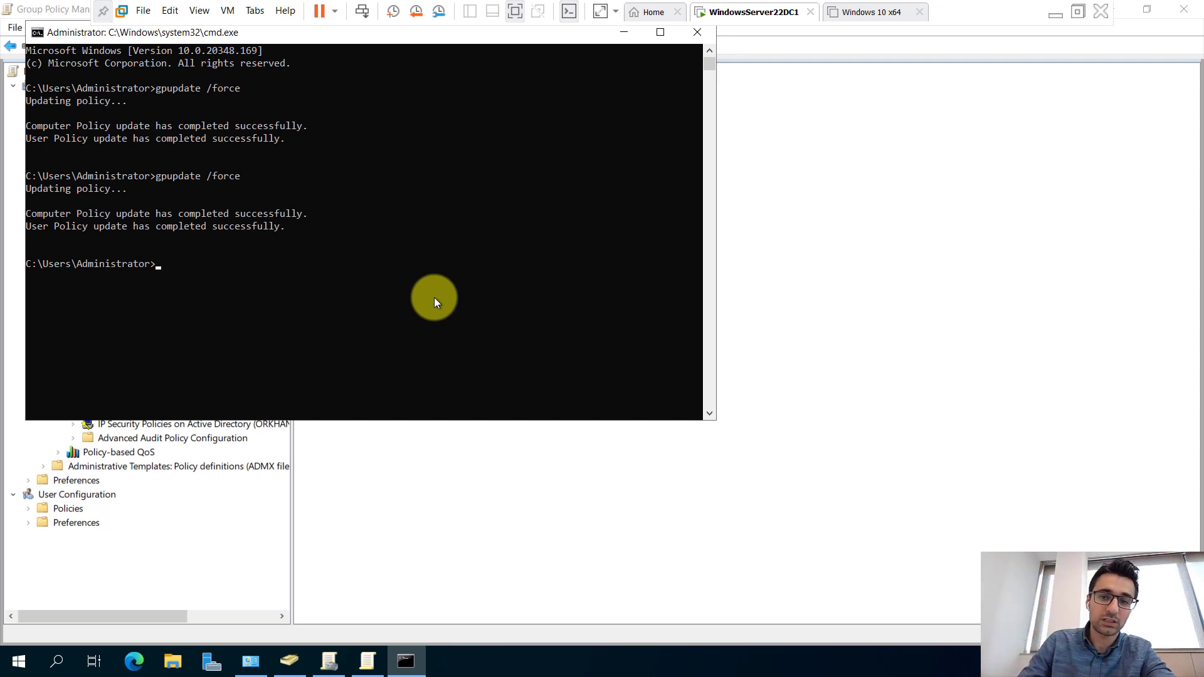
click(867, 183)
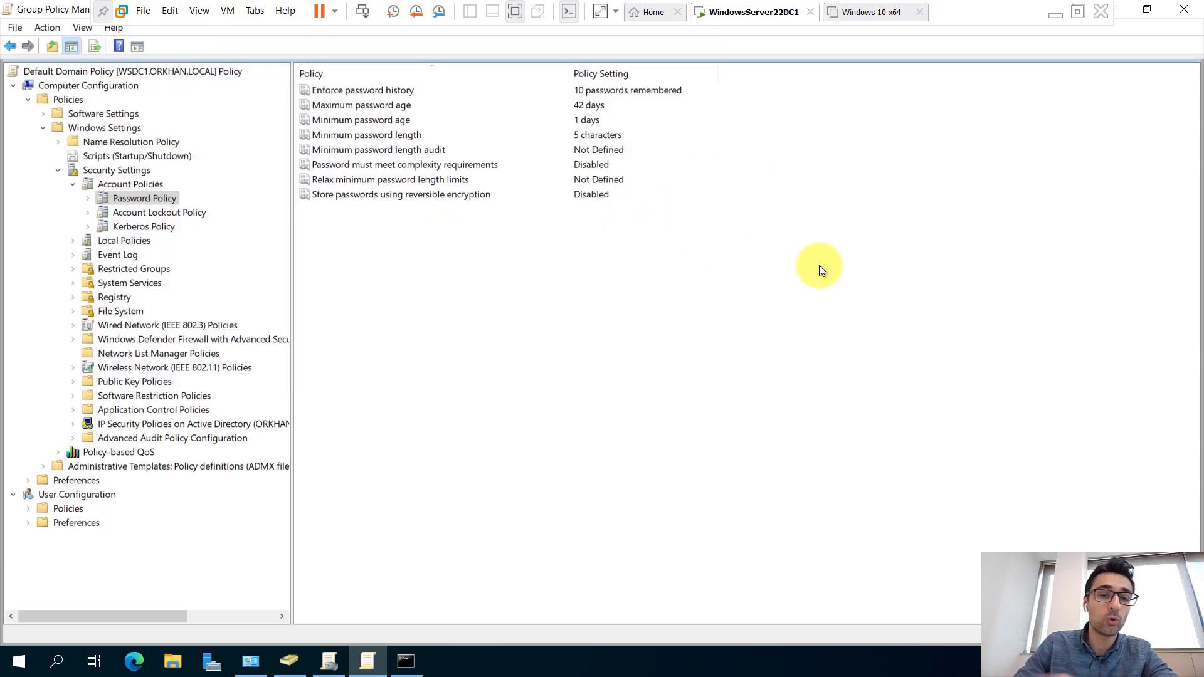
Expand the Default Domain Policy settings report and highlight 10 passwords remembered and 5 characters.
click(330, 661)
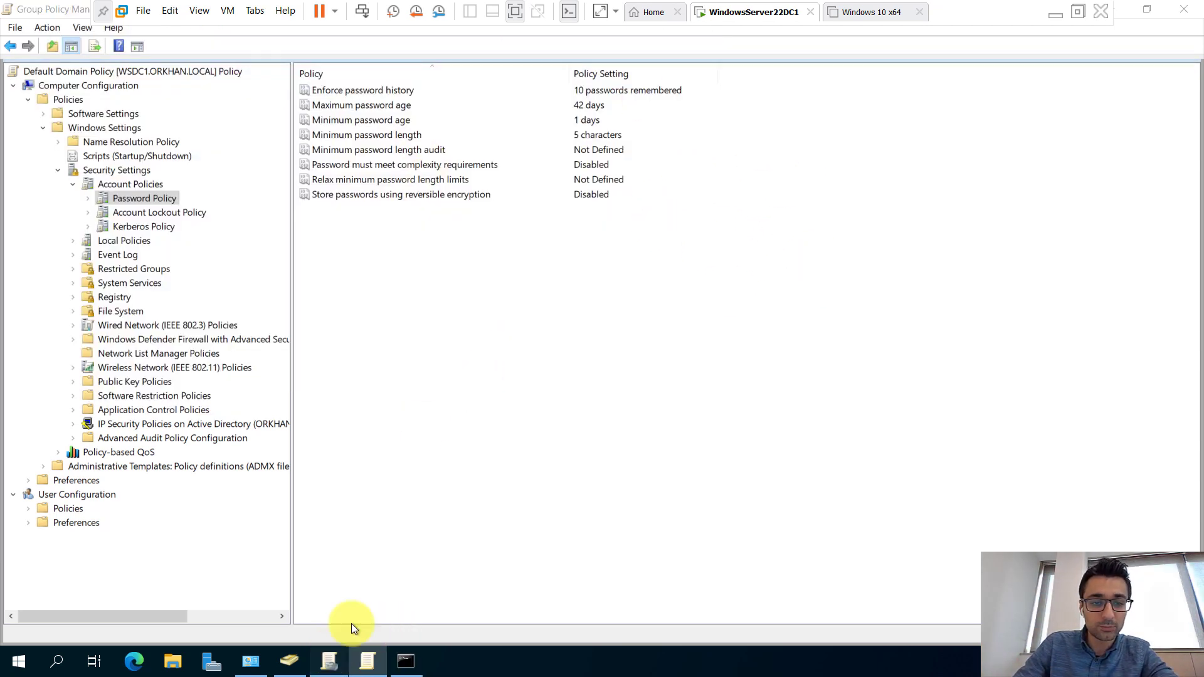
click(411, 88)
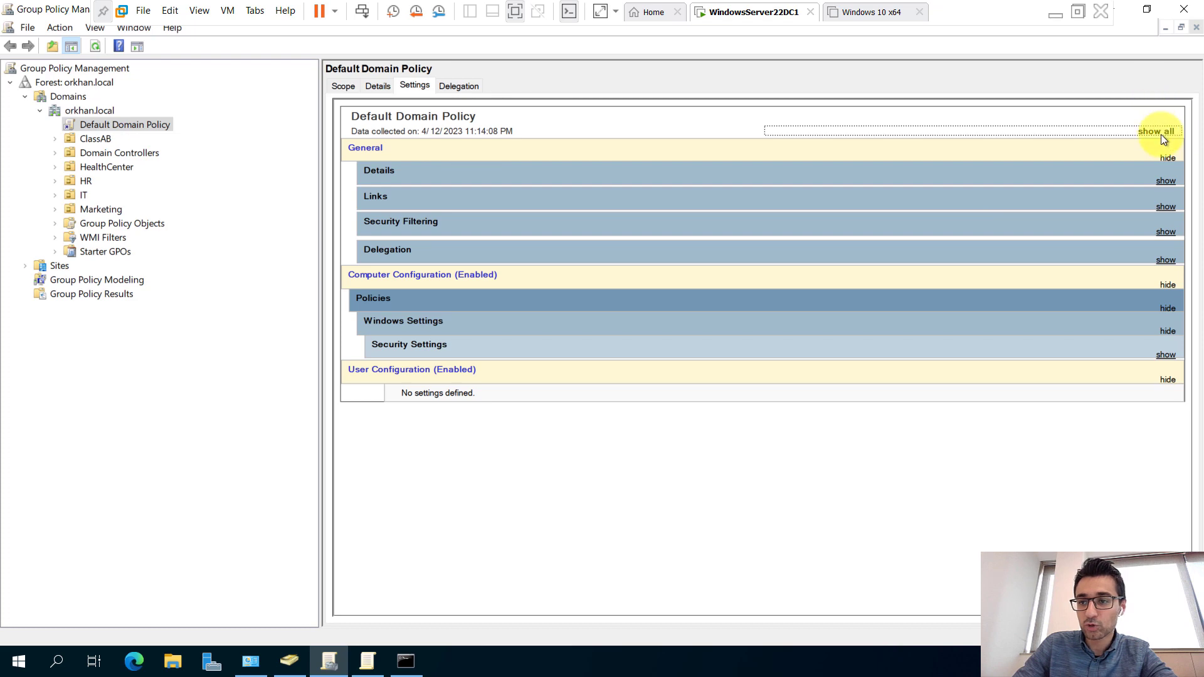
click(1161, 133)
scroll(804, 312, down, 10)
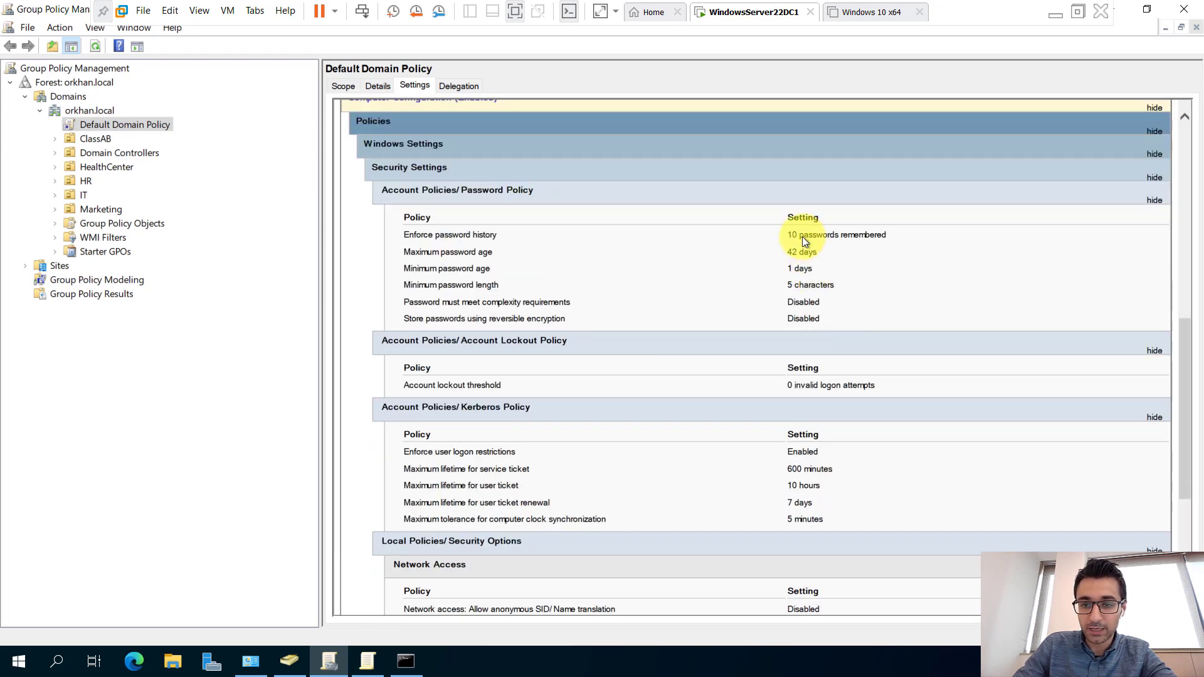
drag(774, 235, 917, 237)
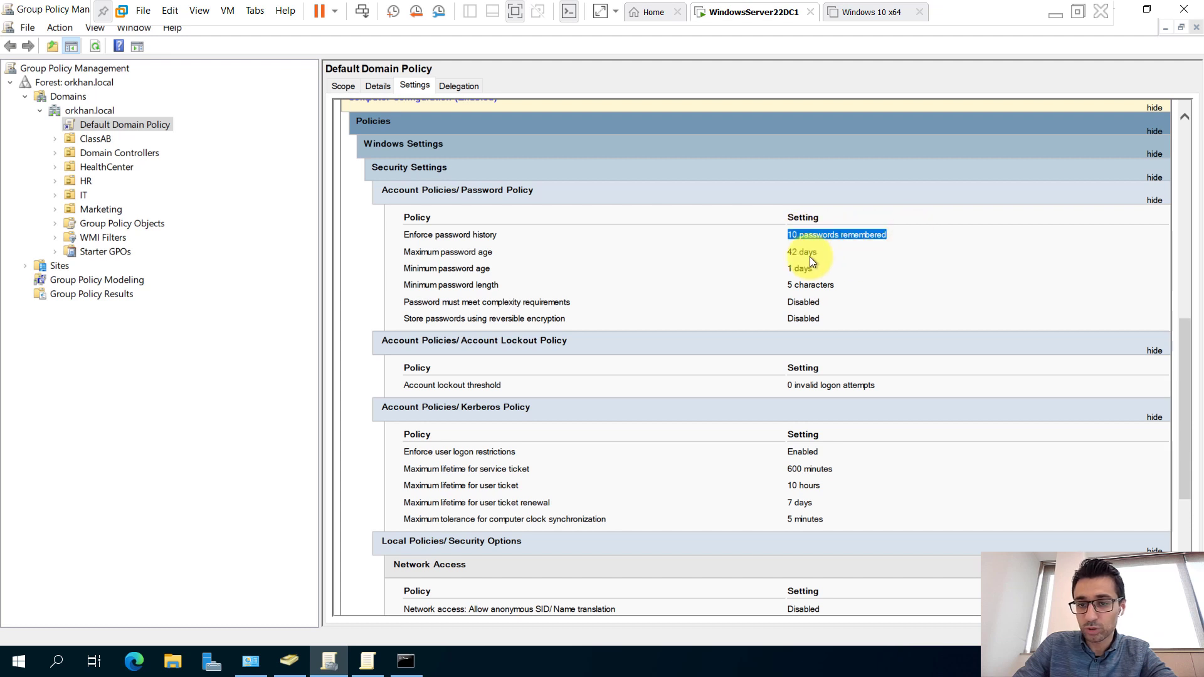
drag(787, 285, 842, 303)
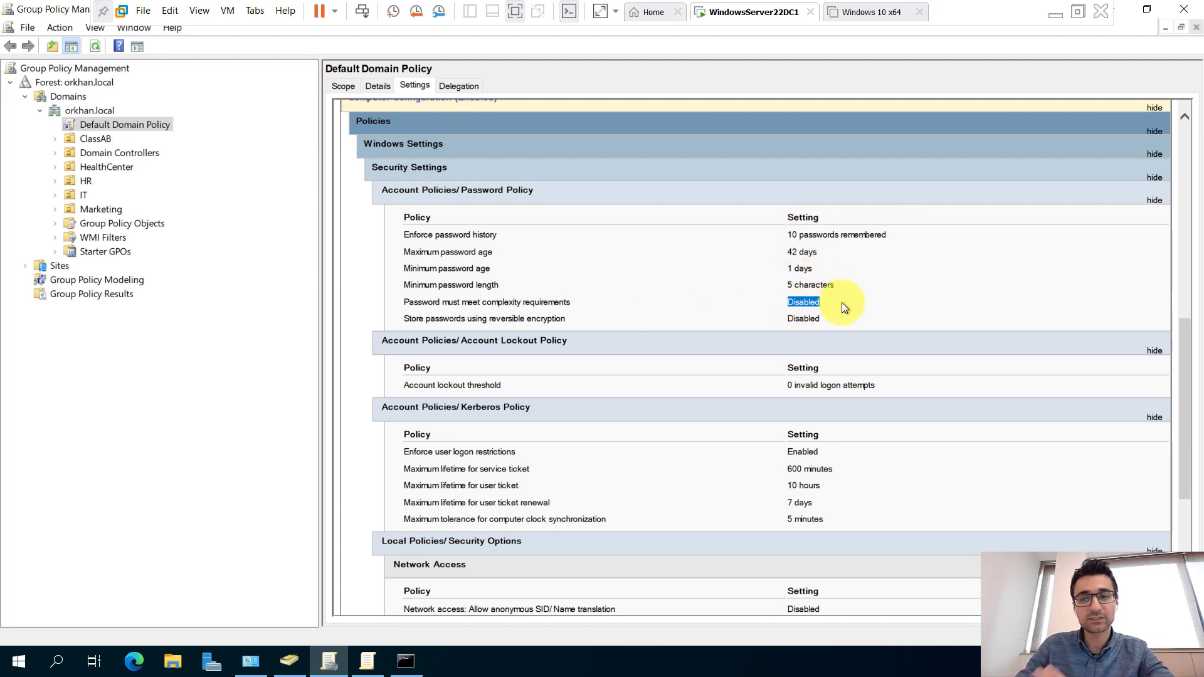
Run dcgpofix and answer Y to both prompts to restore the two default domain GPOs.
click(406, 661)
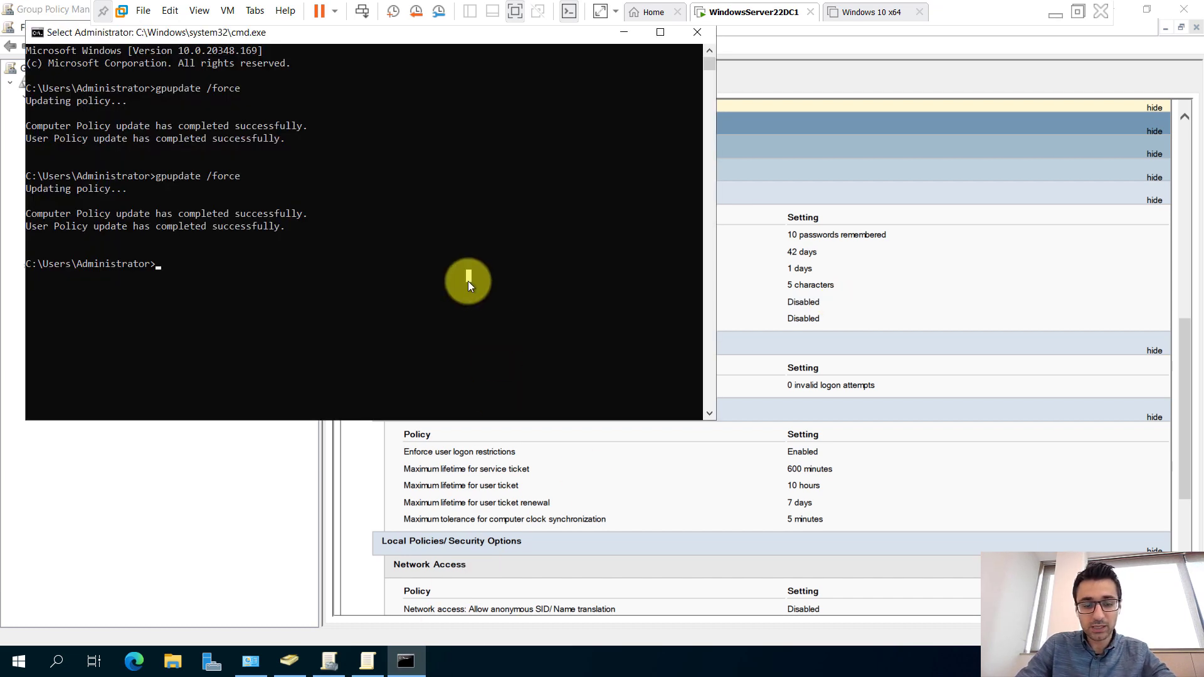
text(dcgpo)
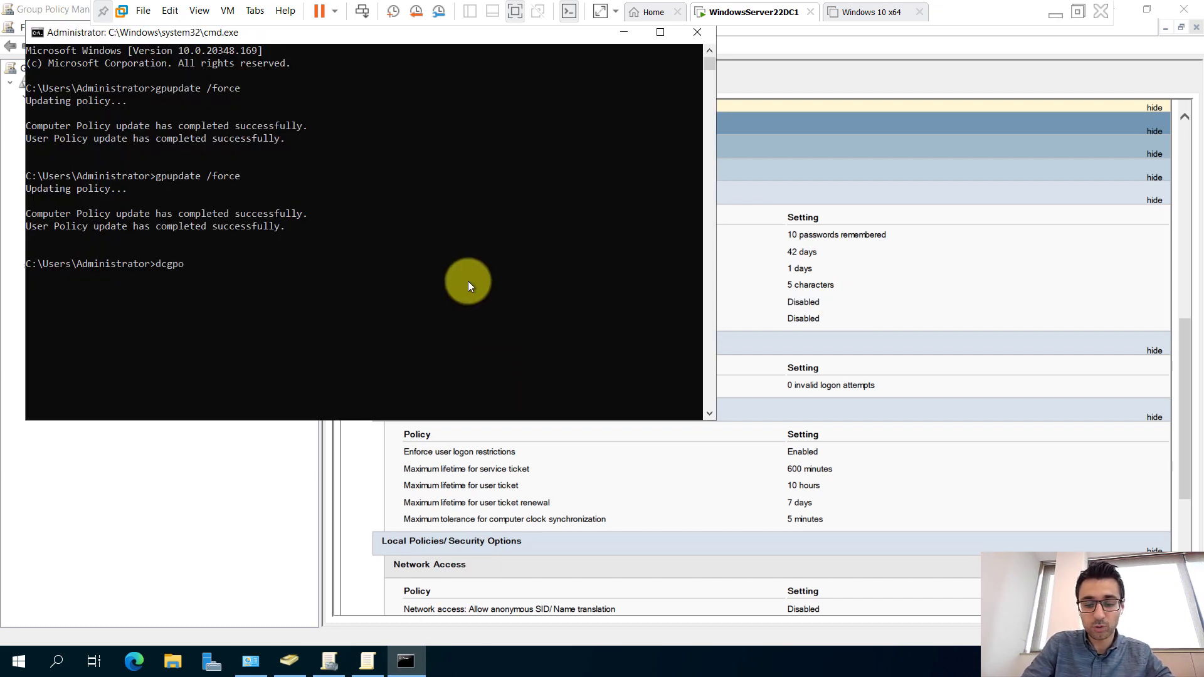
text(fix)
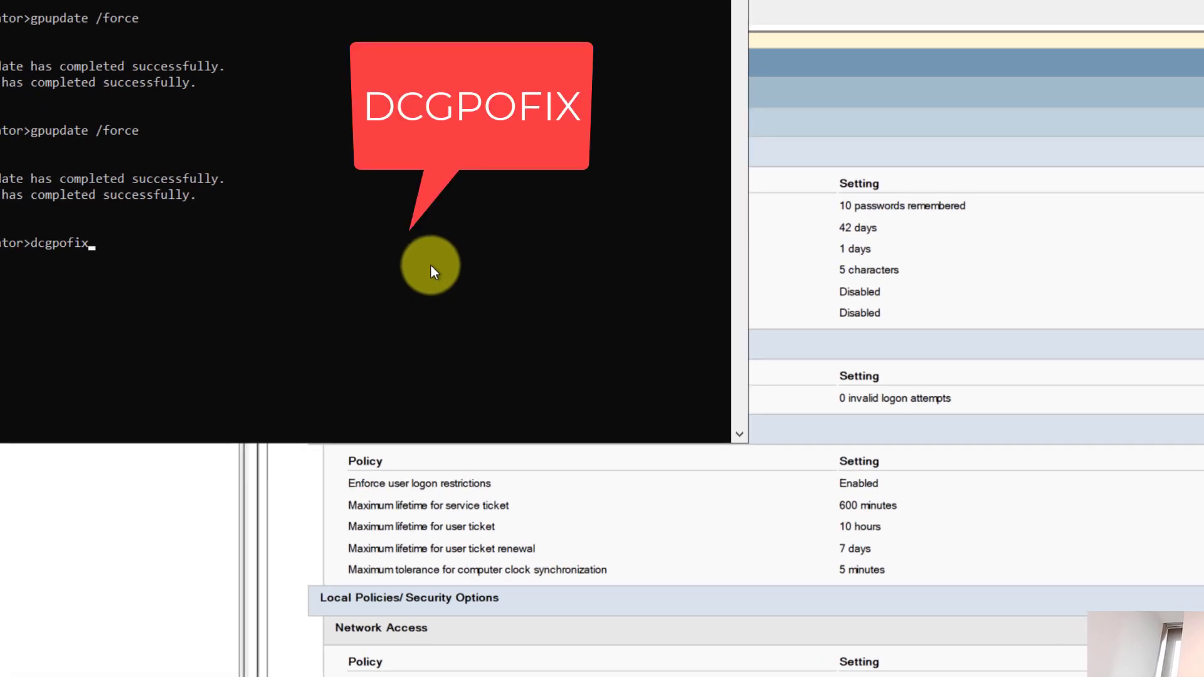
key(Return)
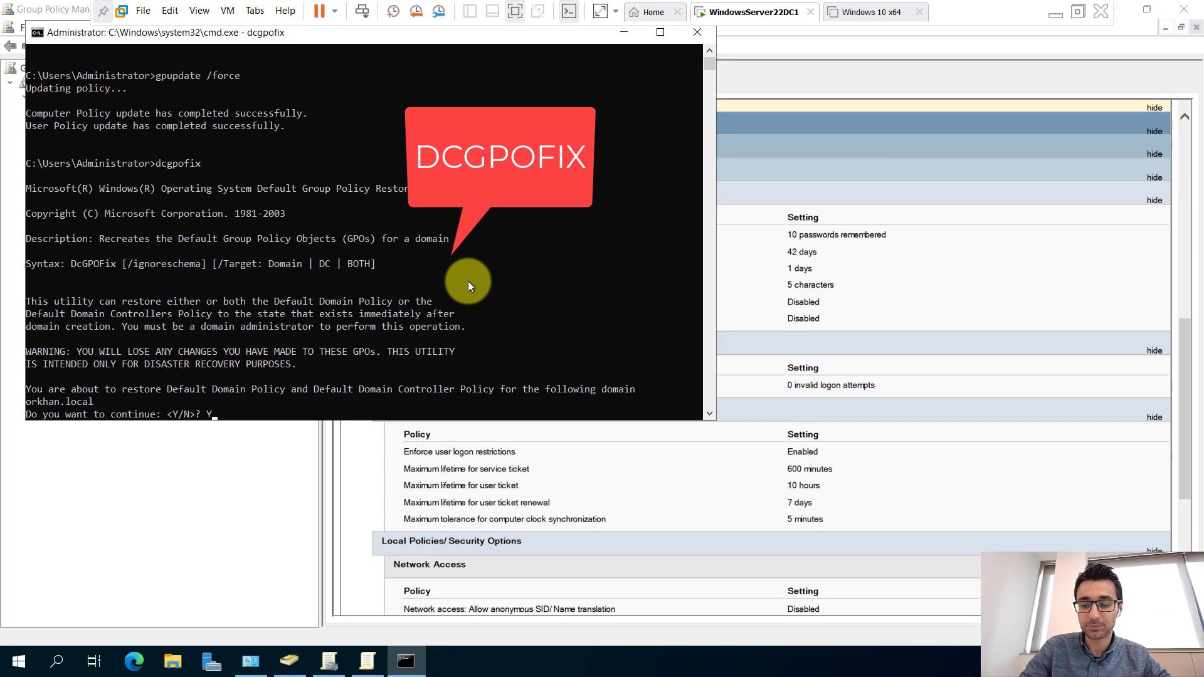
text(Y)
key(Return)
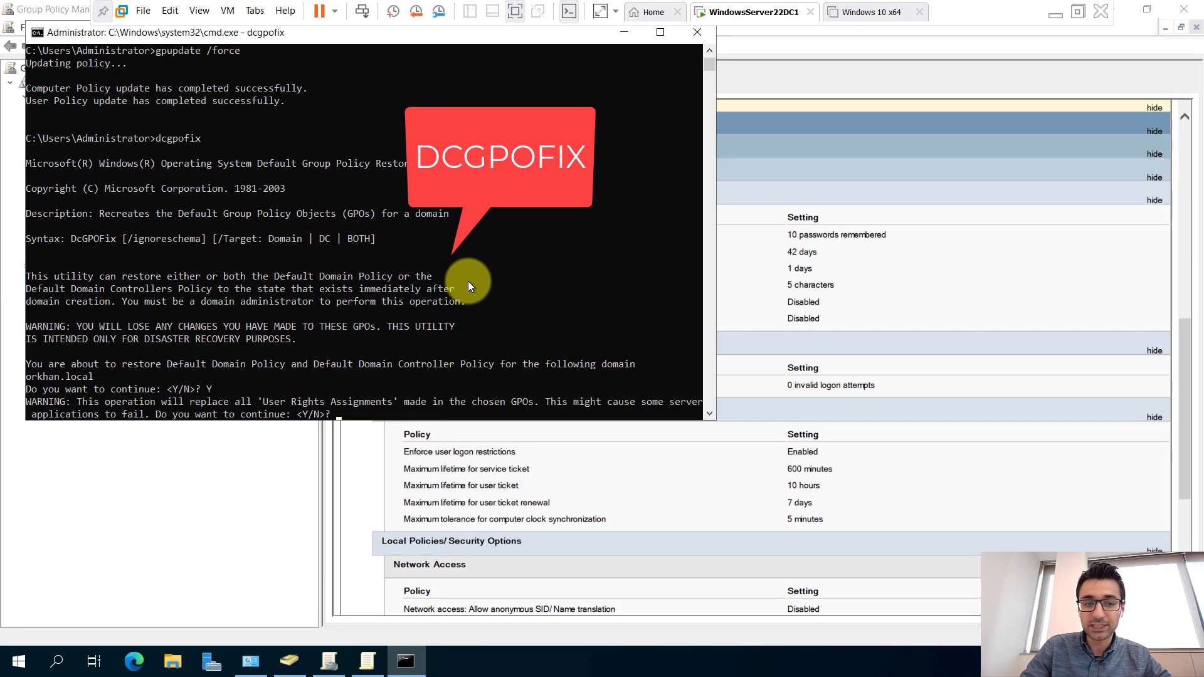
text(Y)
key(Return)
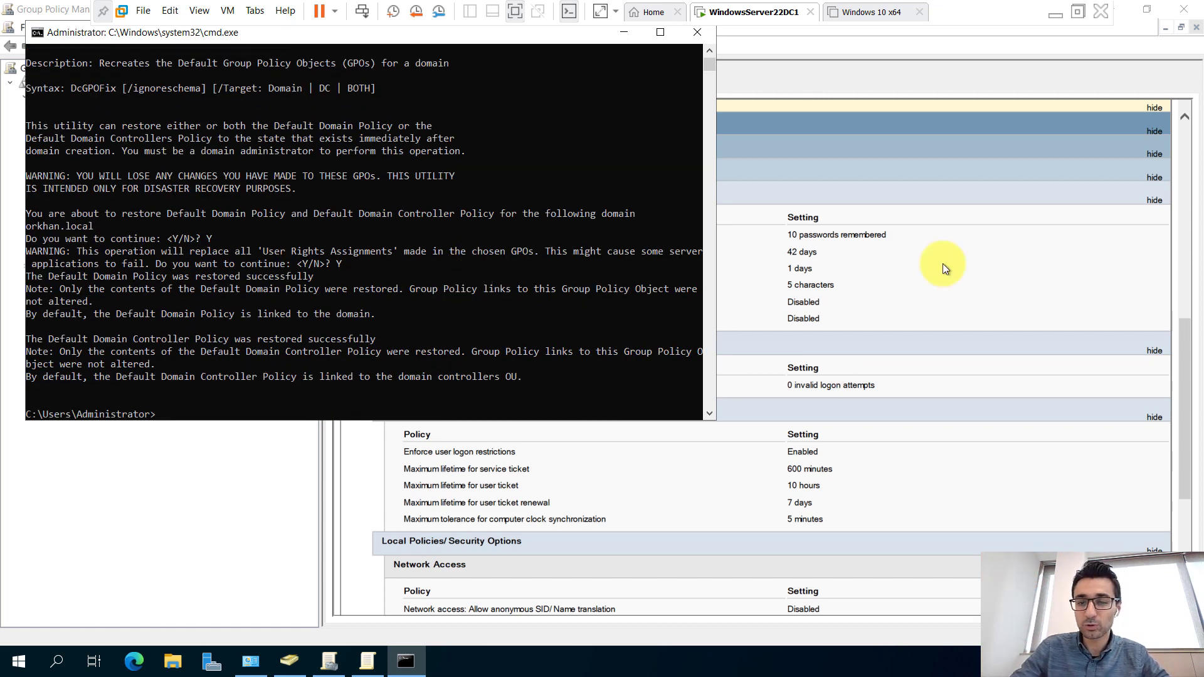
click(1114, 162)
scroll(461, 290, up, 10)
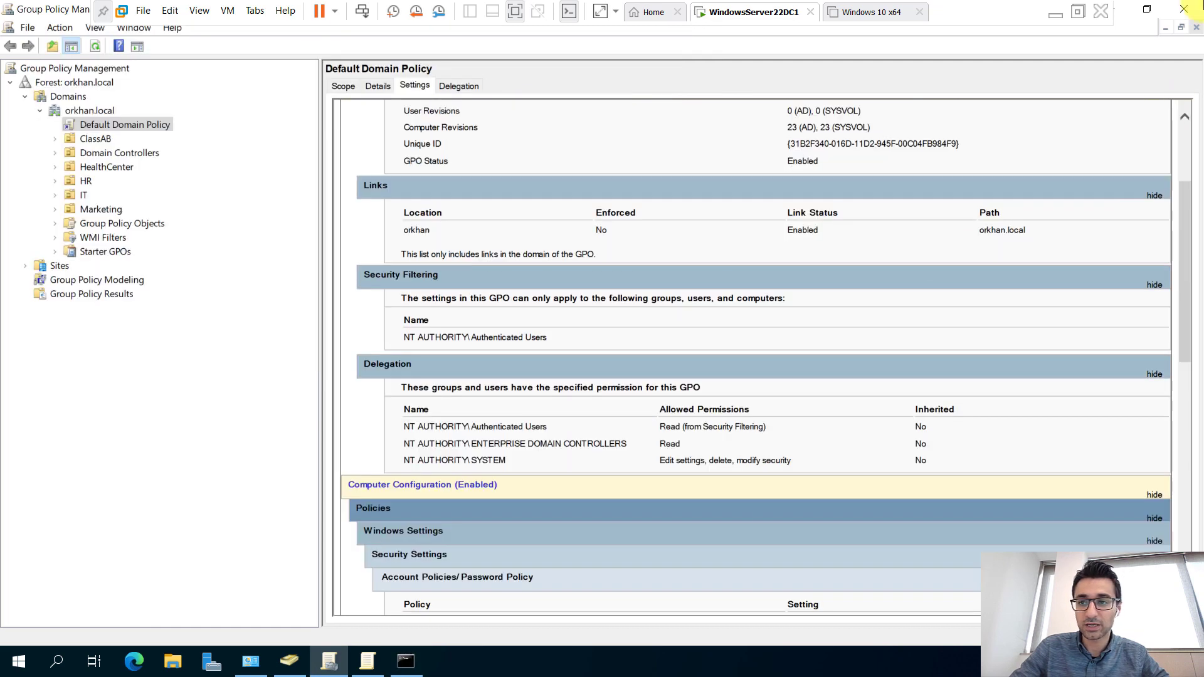
Close the old console and editor, relaunch Group Policy Management, and view the Default Domain Policy's Settings tab.
click(1185, 9)
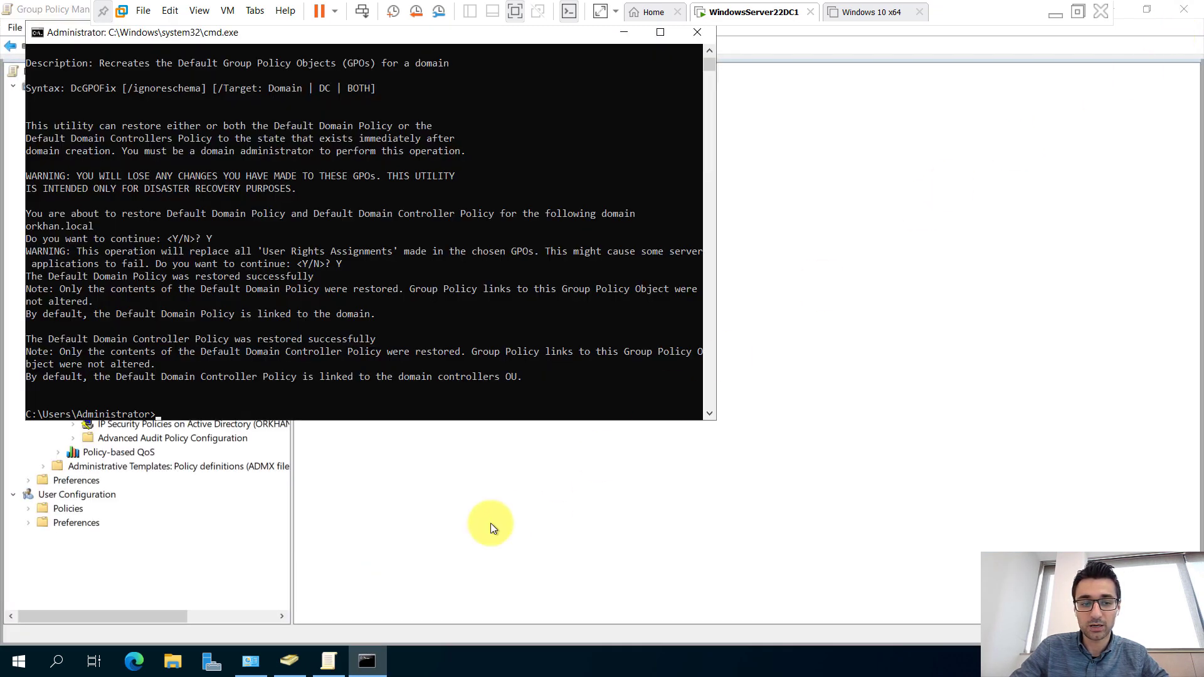
click(491, 526)
click(1184, 8)
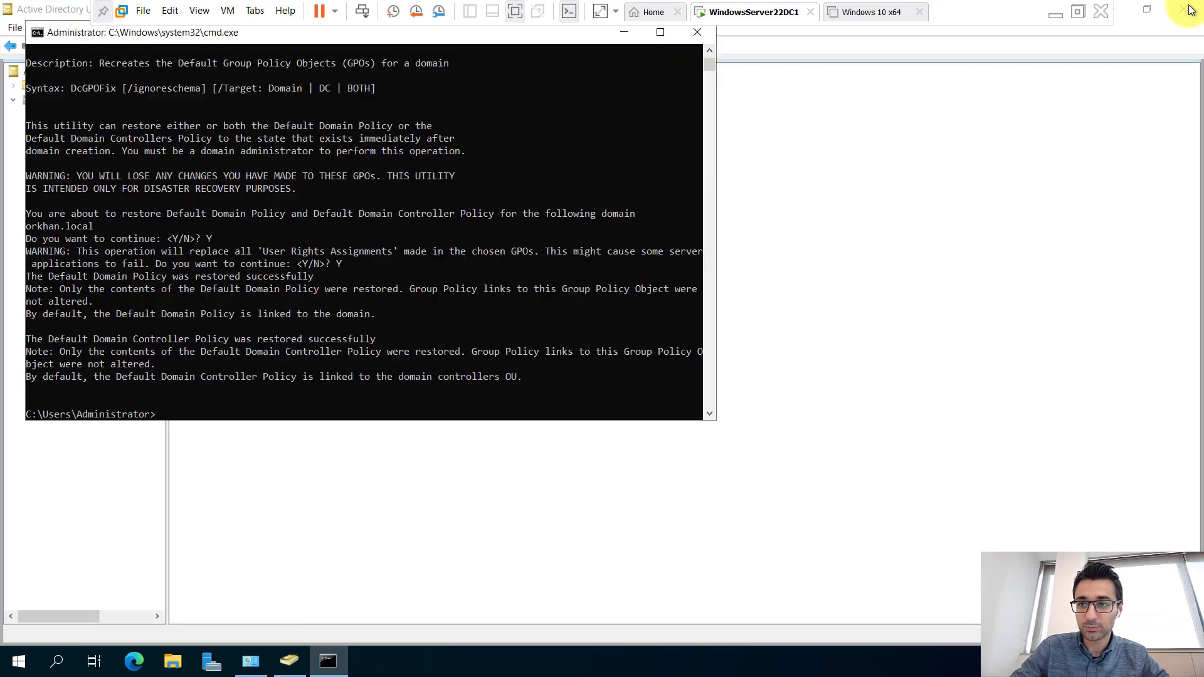
click(351, 492)
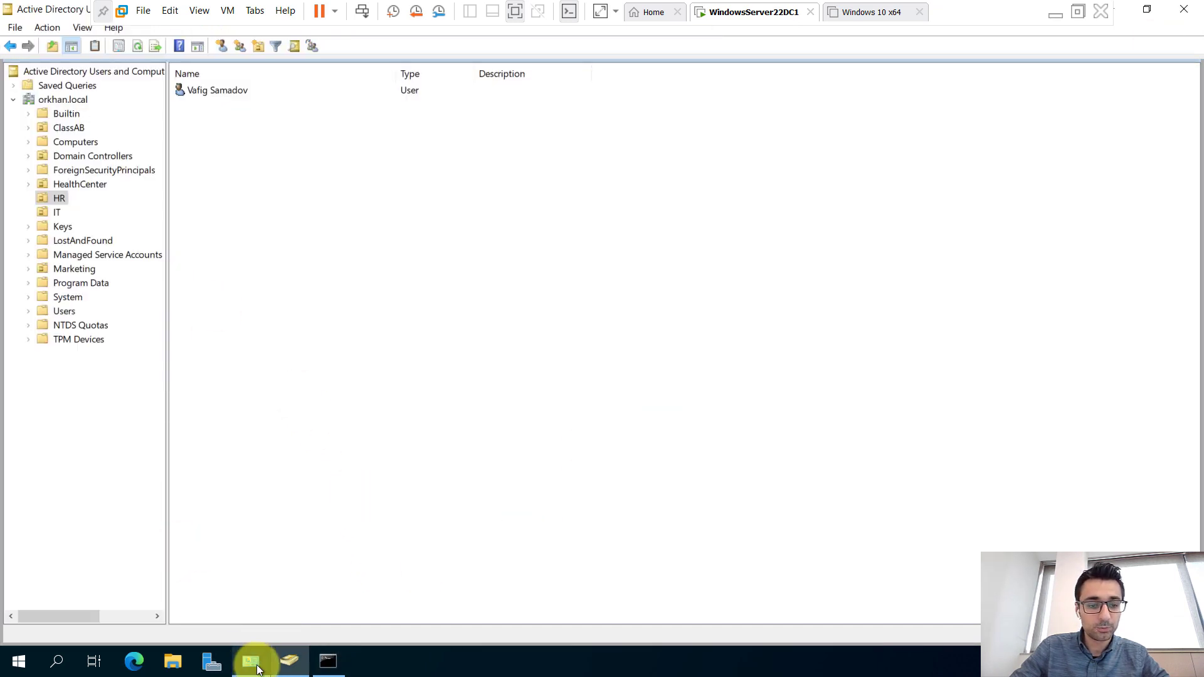
click(250, 661)
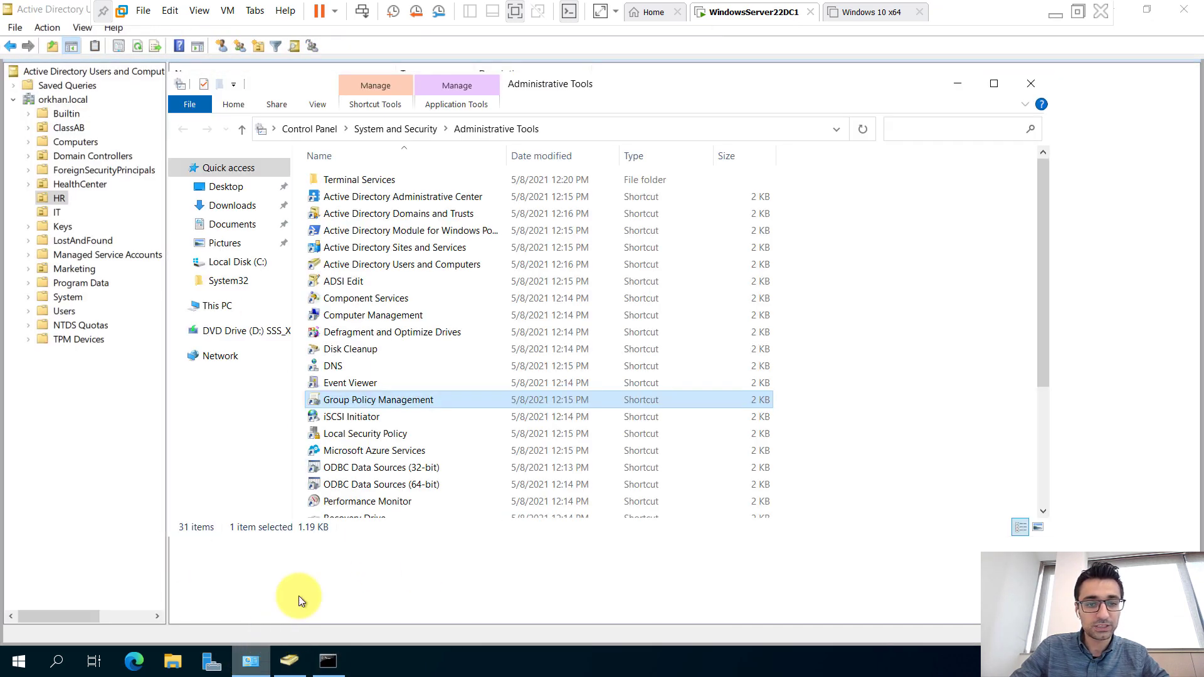
double_click(376, 402)
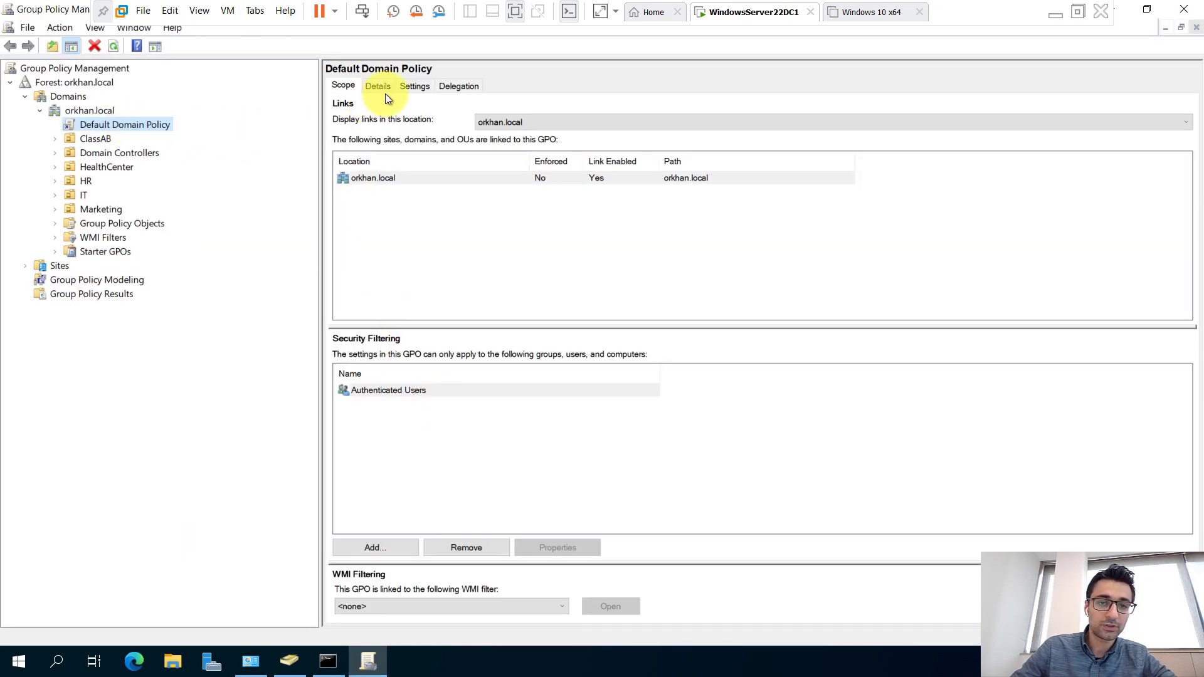
click(416, 87)
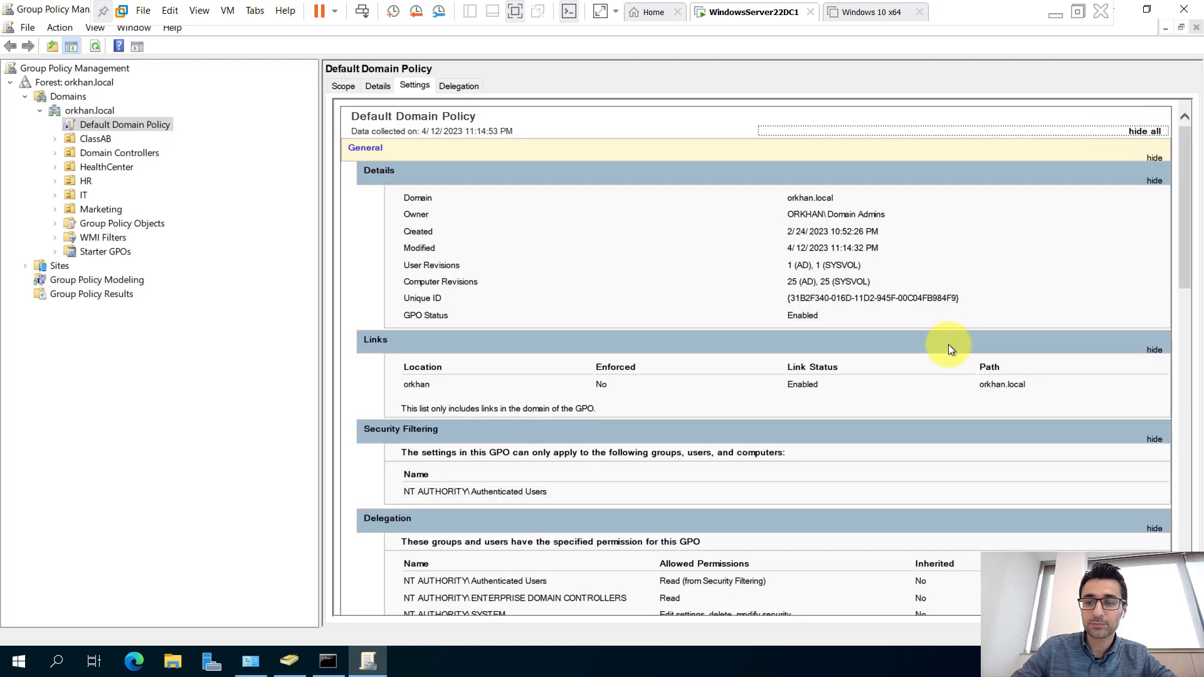
Review the restored password policy values and highlight the dcgpofix command in the prompt output.
scroll(948, 345, down, 10)
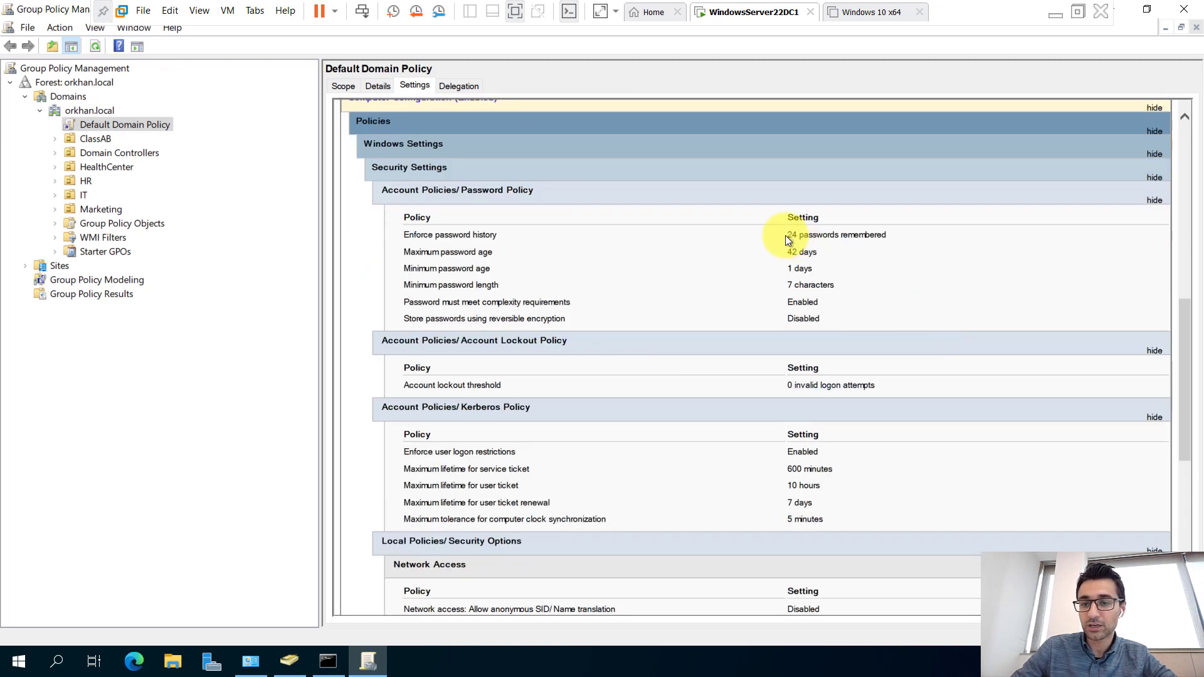
click(788, 288)
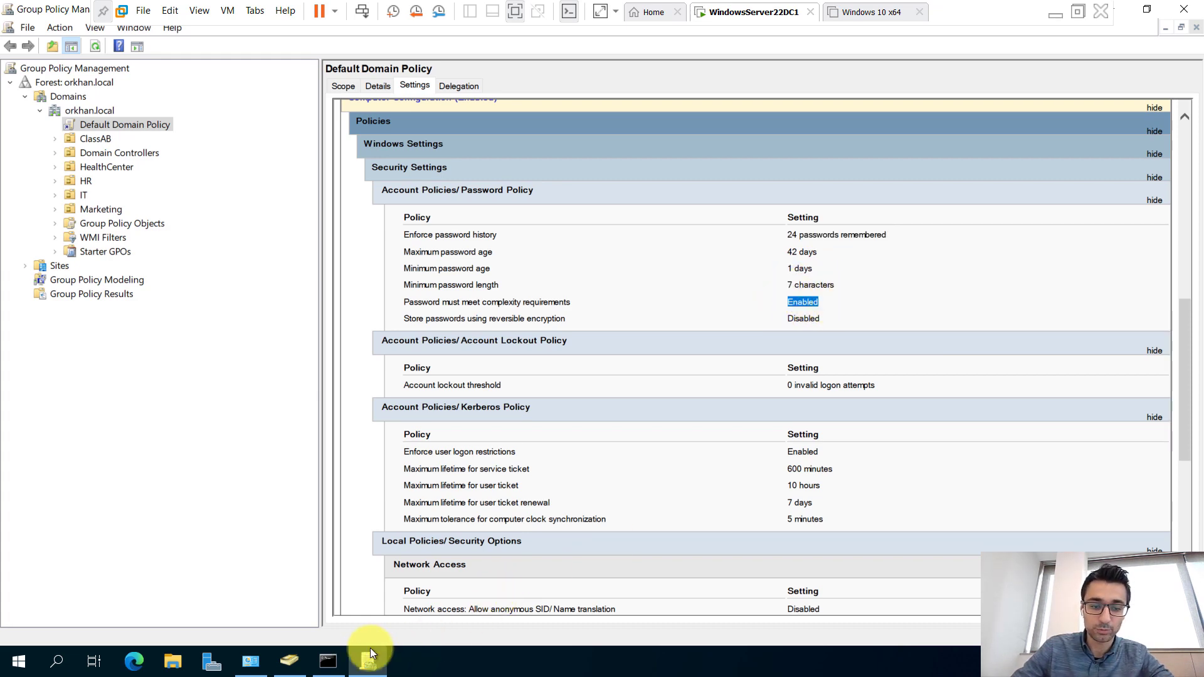
click(338, 652)
scroll(341, 235, up, 3)
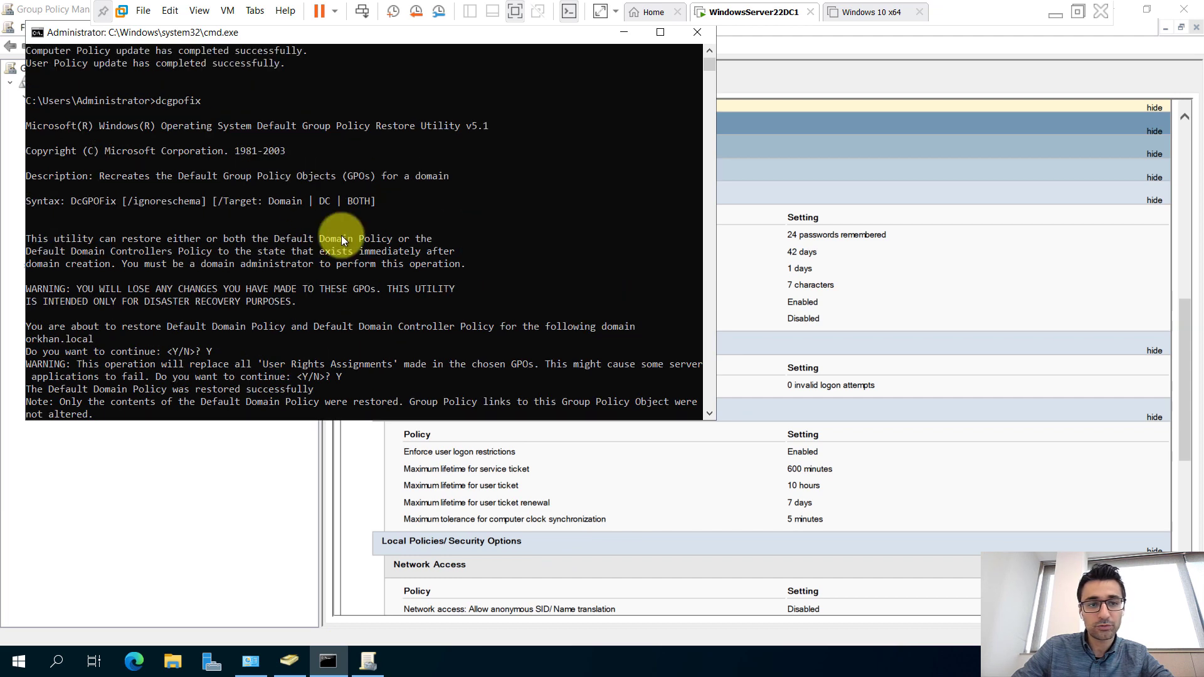
drag(216, 101, 156, 102)
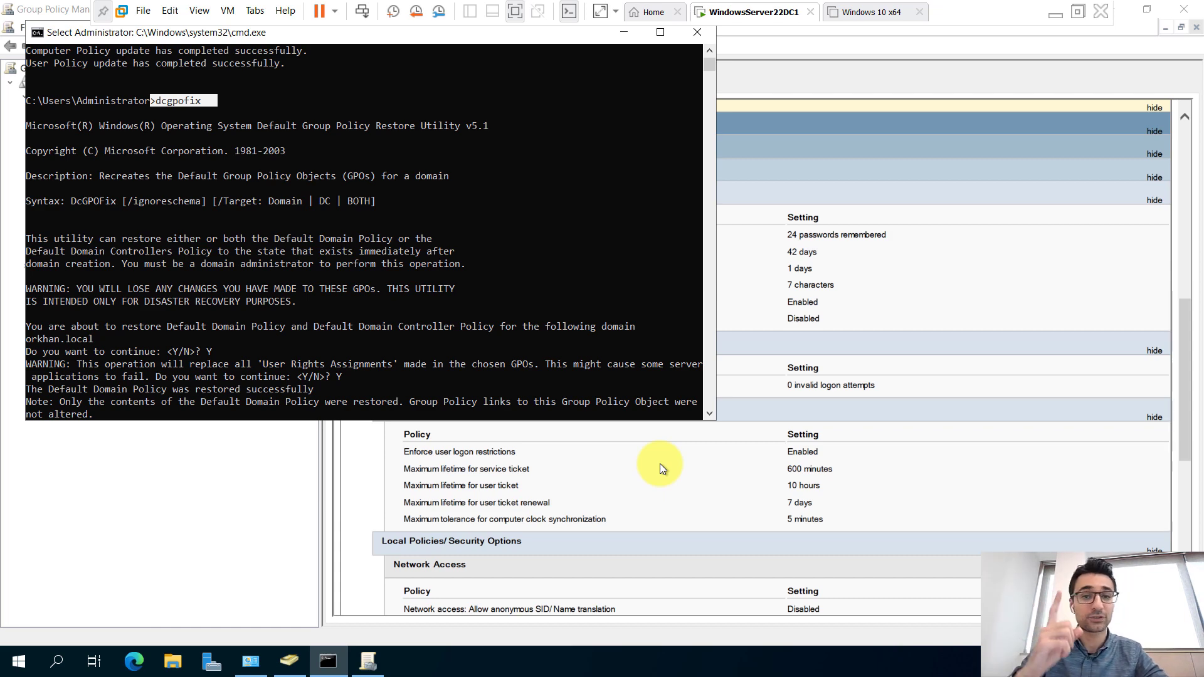
click(254, 497)
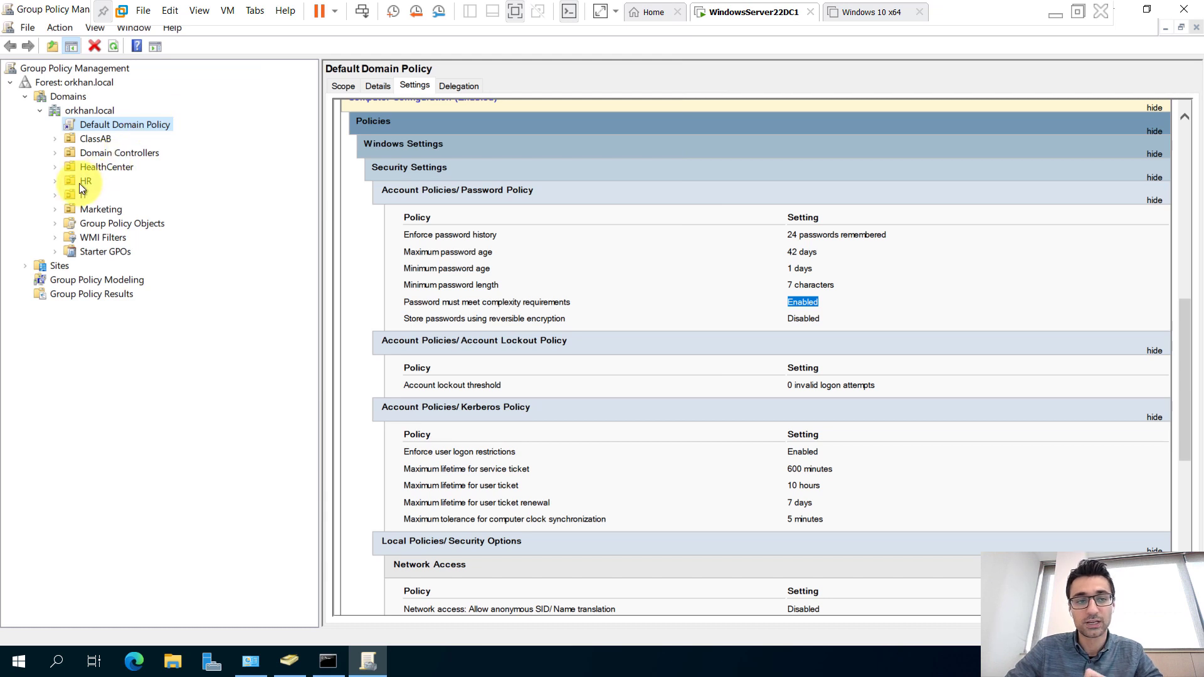
Inspect the Test_Wallpaper policy linked to HR, then reselect the Default Domain Policy.
click(79, 182)
click(54, 181)
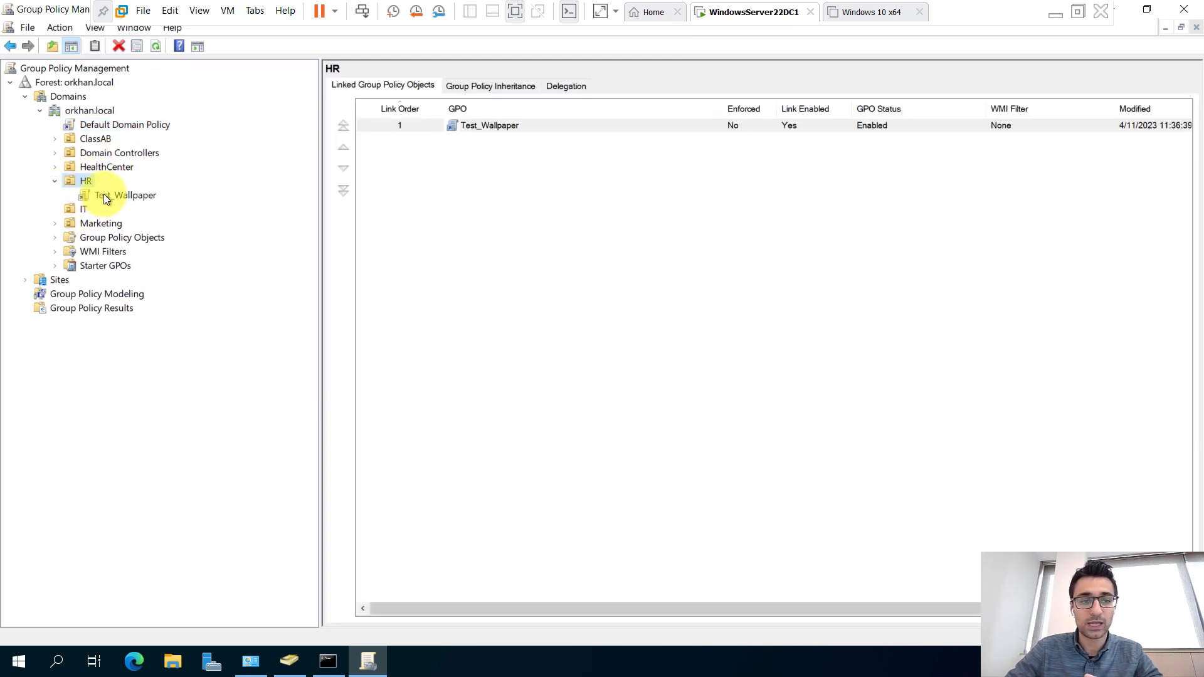
click(108, 195)
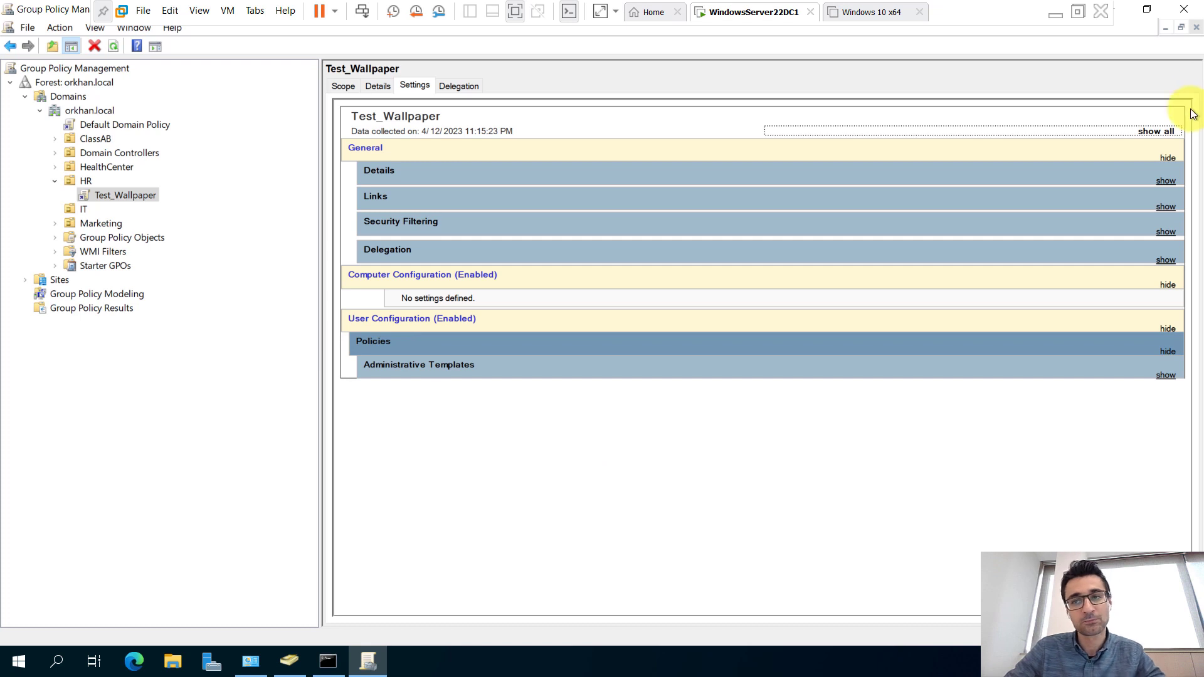
click(56, 181)
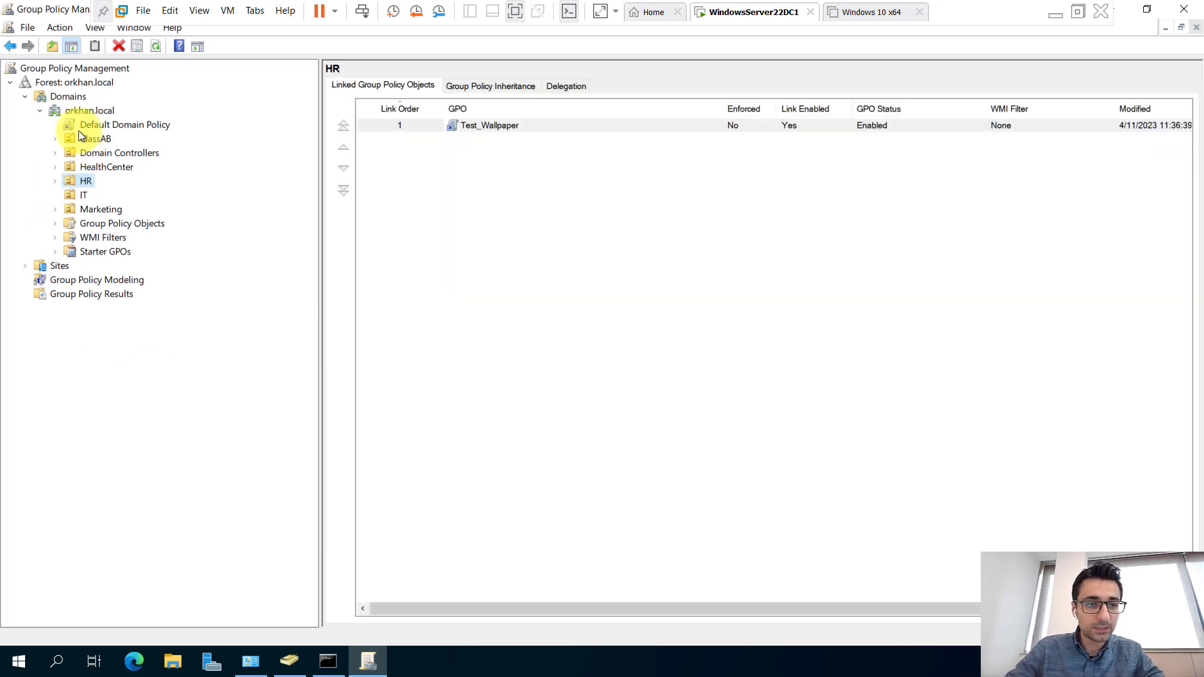
click(85, 120)
Open the Default Domain Policy in a maximized editor and power on the Windows 10 VM.
right_click(86, 119)
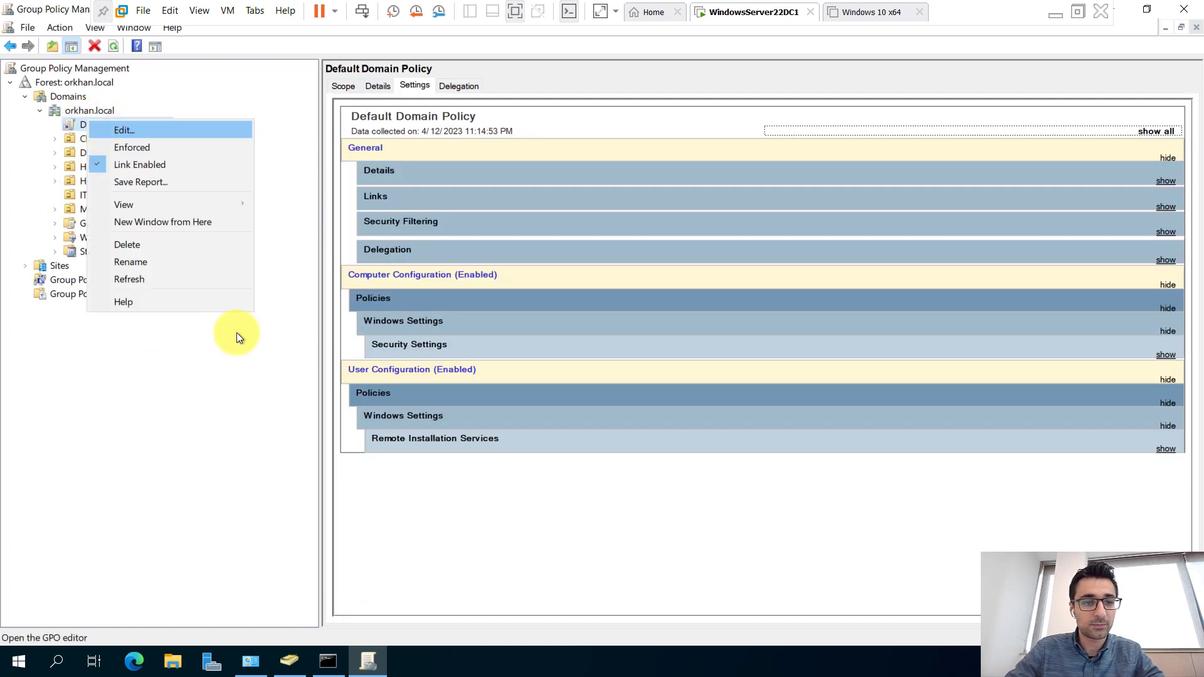
click(157, 129)
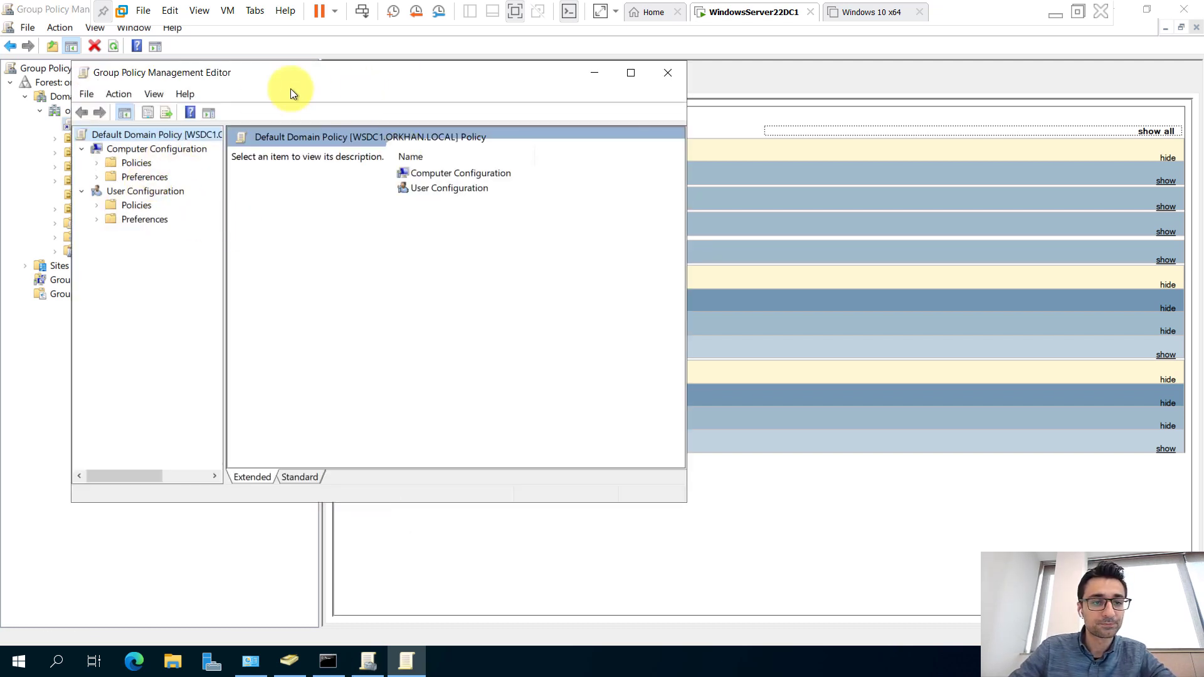
double_click(318, 83)
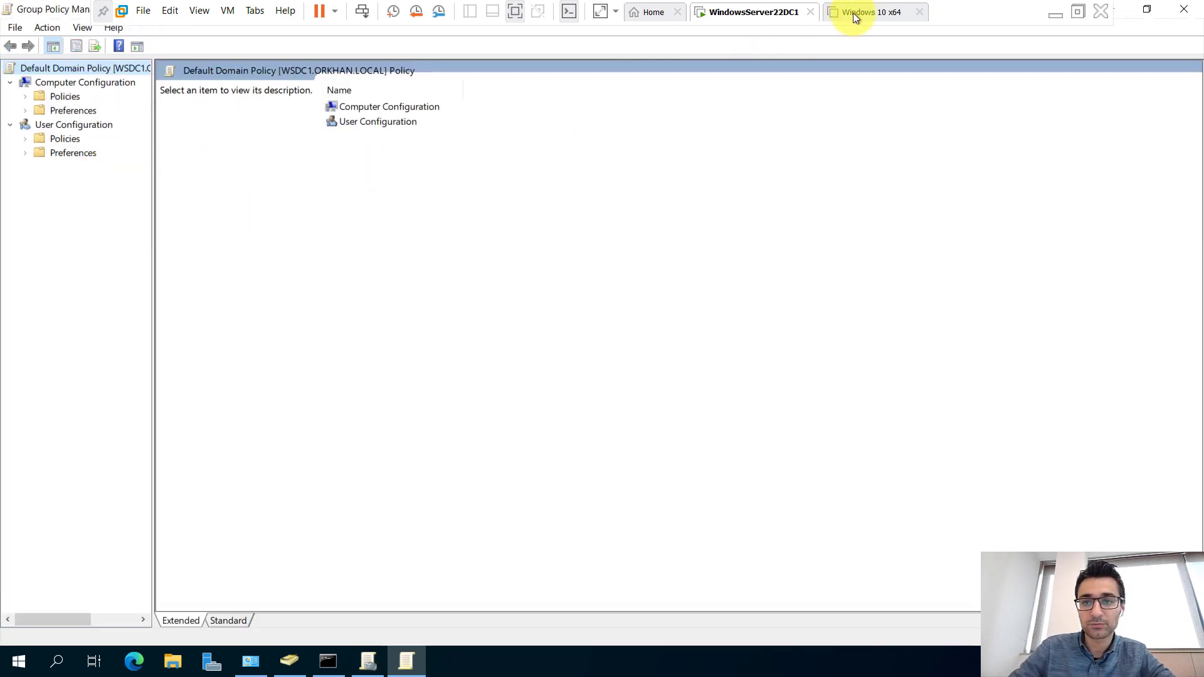
click(853, 13)
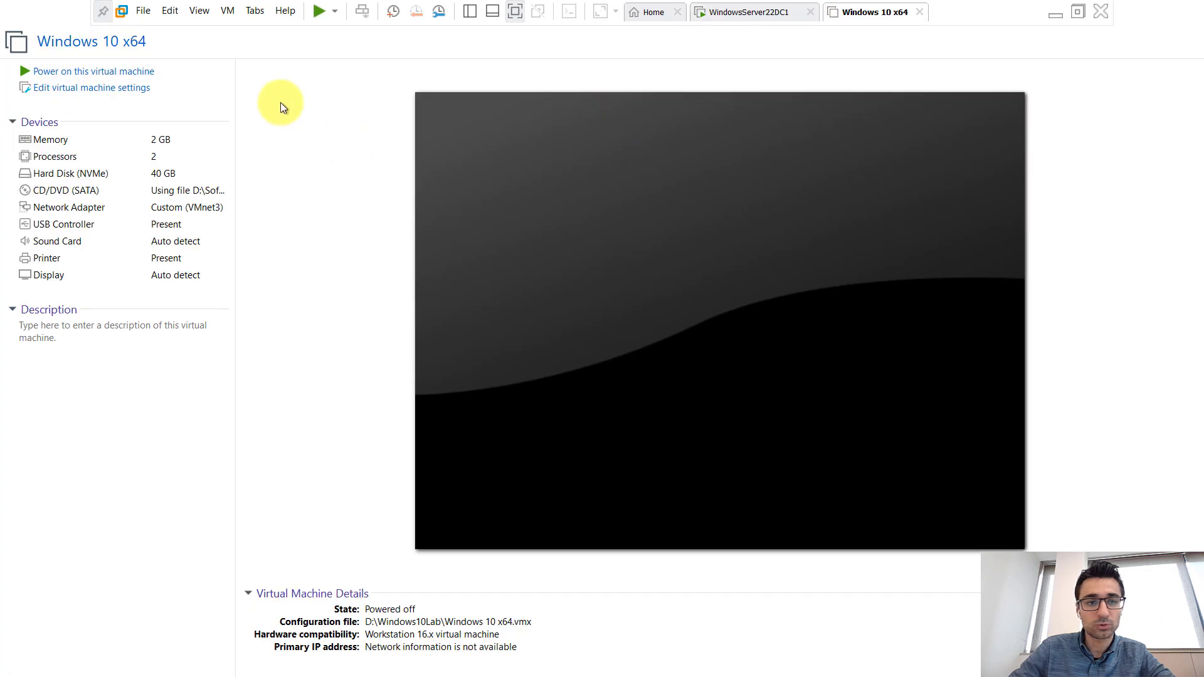
click(155, 69)
click(737, 12)
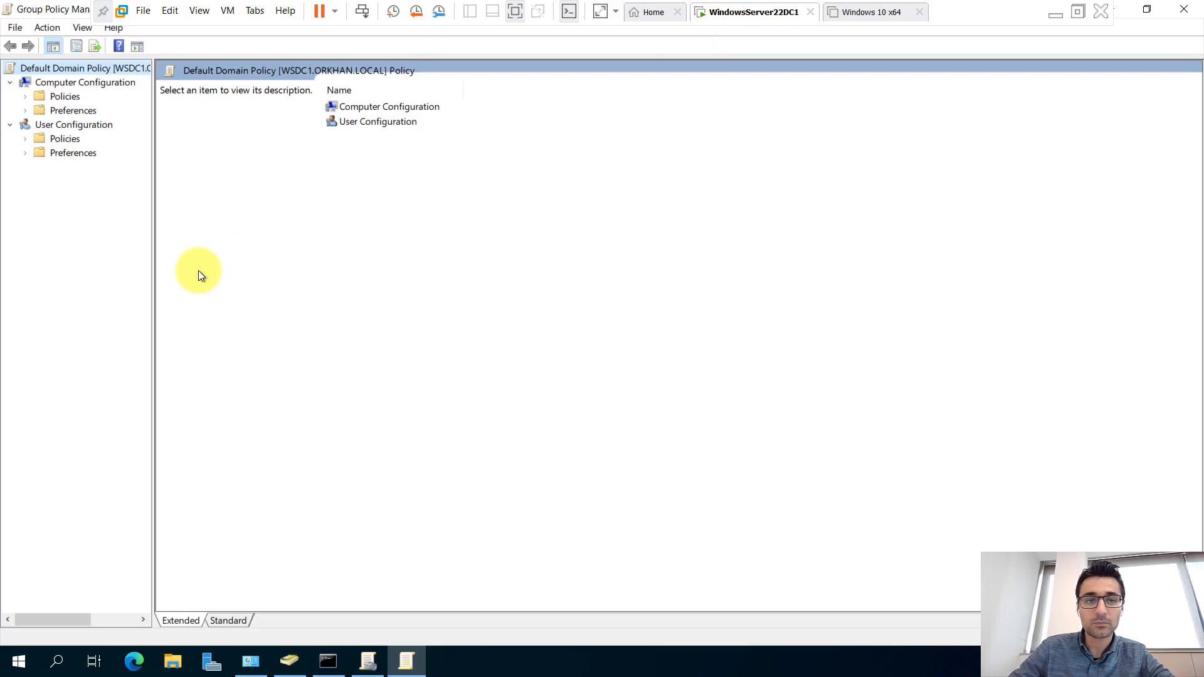
Navigate Computer Configuration to Security Settings > Account Policies and view the Password Policy.
click(55, 96)
click(26, 97)
click(63, 128)
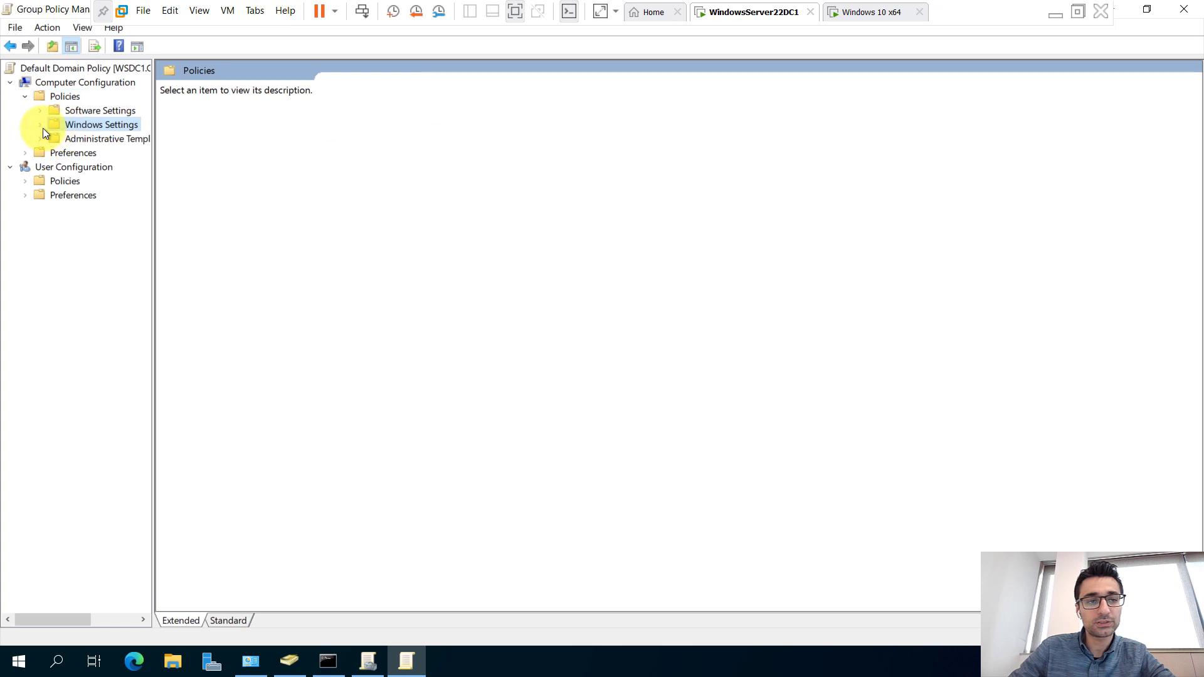
click(42, 128)
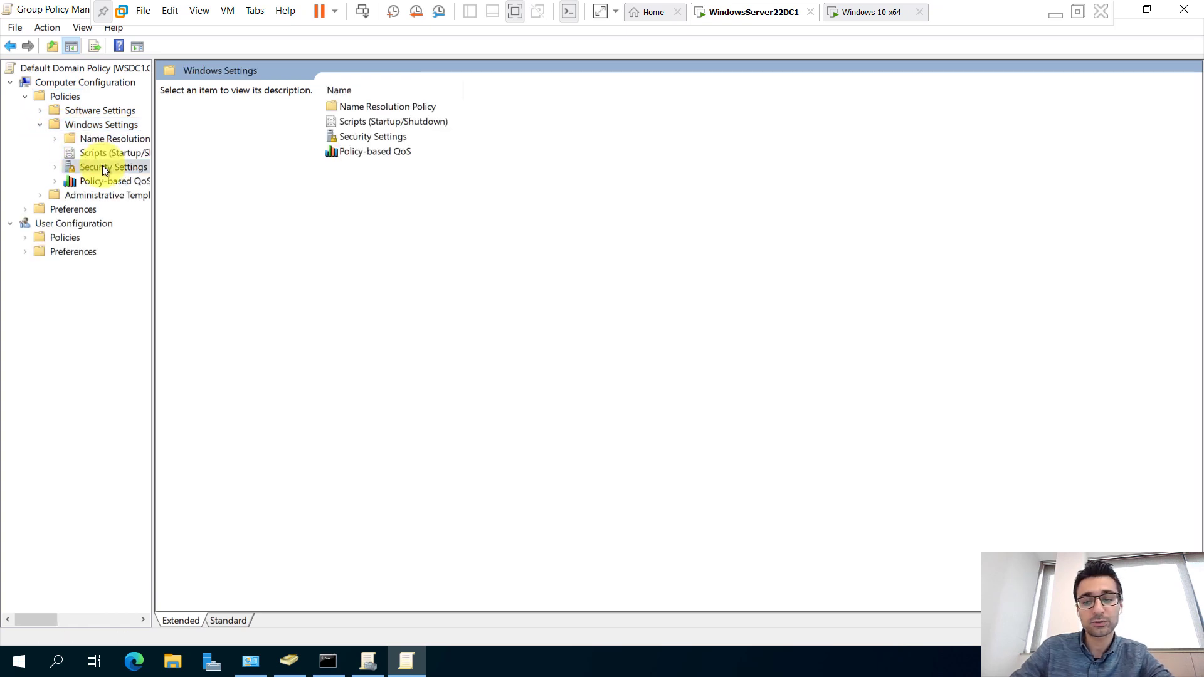
click(56, 168)
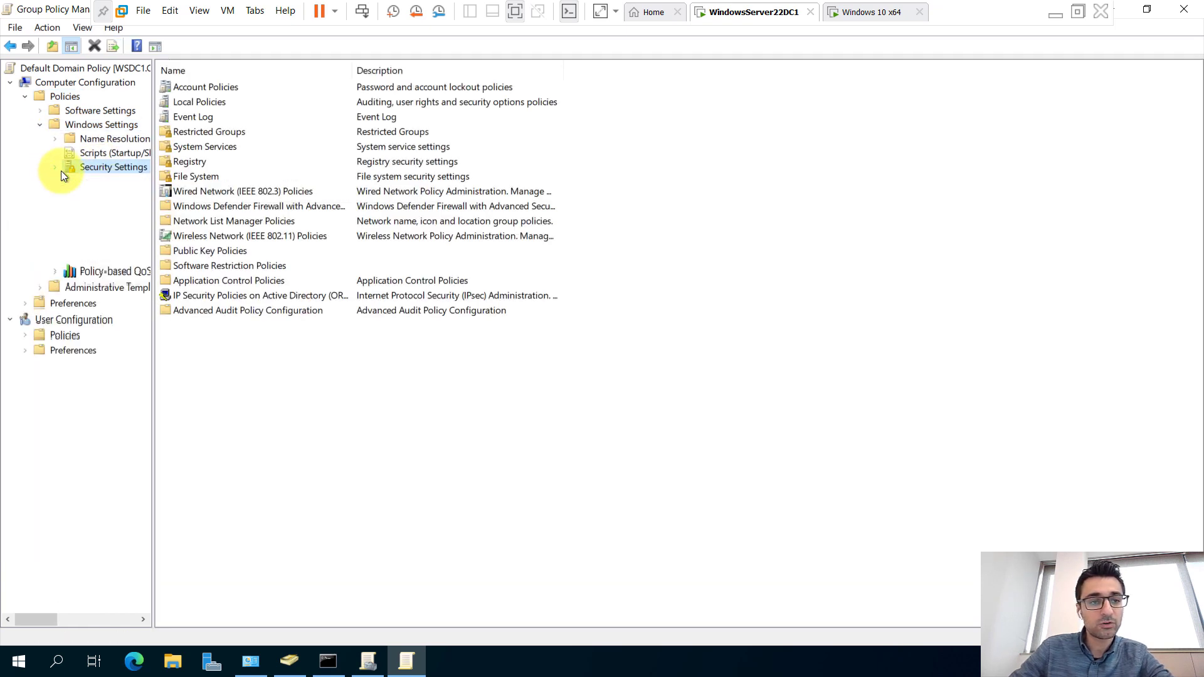
drag(153, 189, 364, 191)
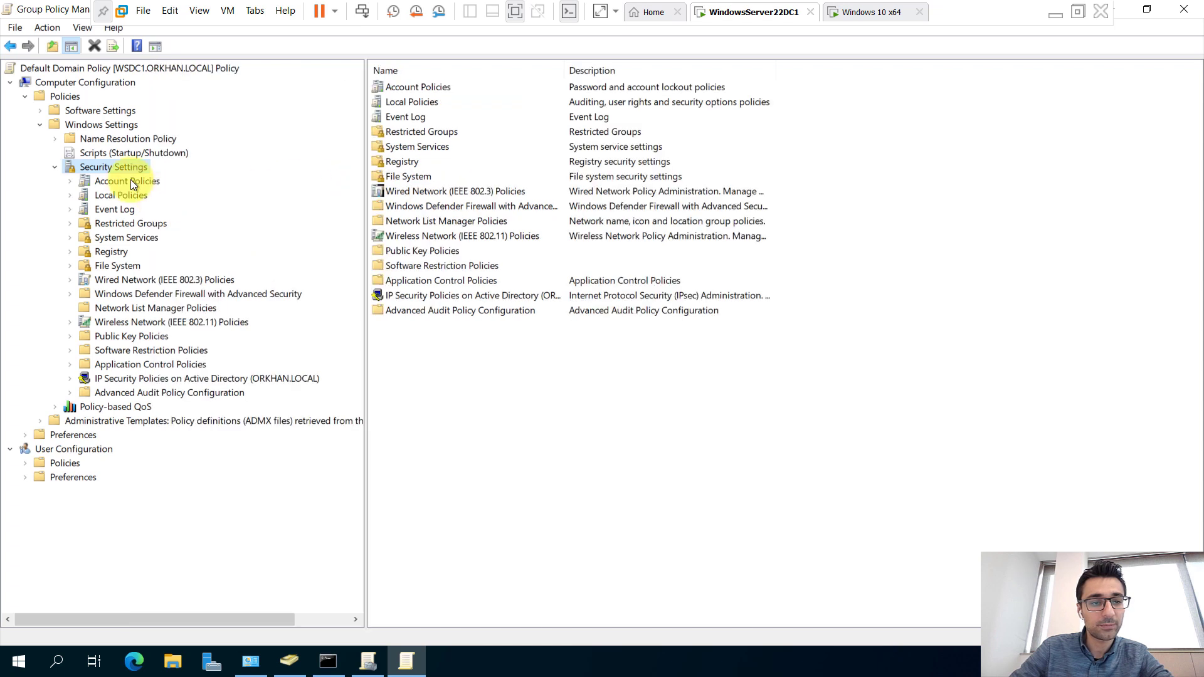
click(131, 181)
click(70, 181)
click(135, 194)
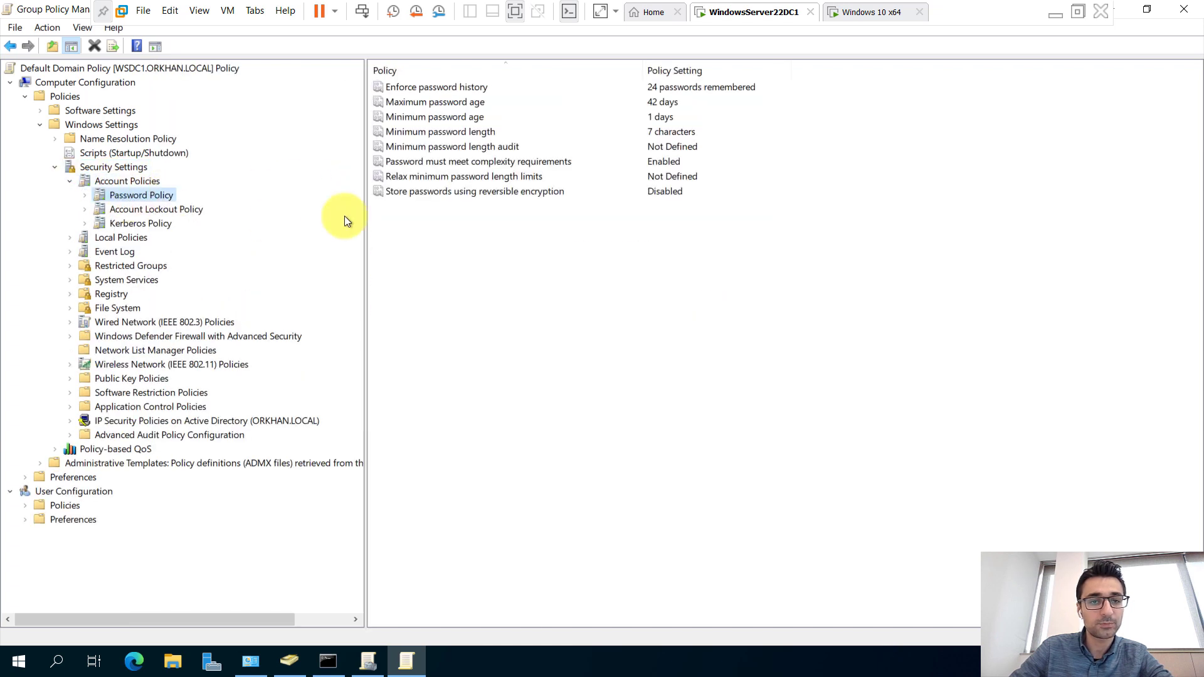
Show the Account Lockout Policy's duration, threshold and counter reset settings.
click(131, 210)
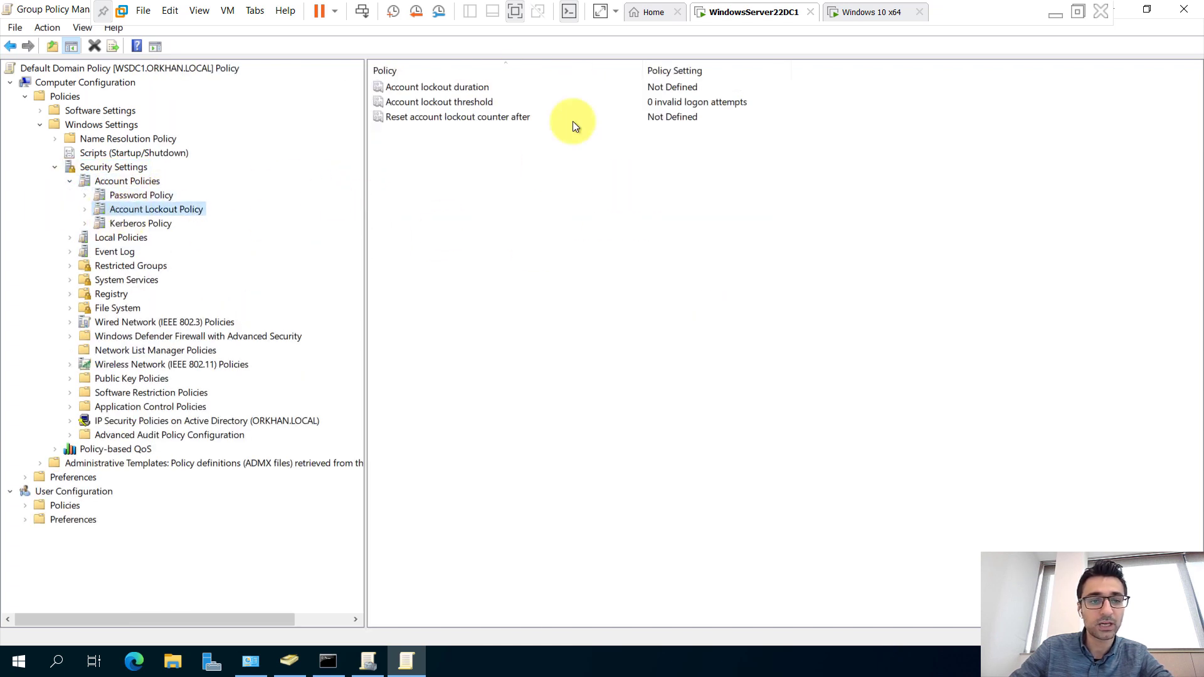
click(502, 89)
click(469, 101)
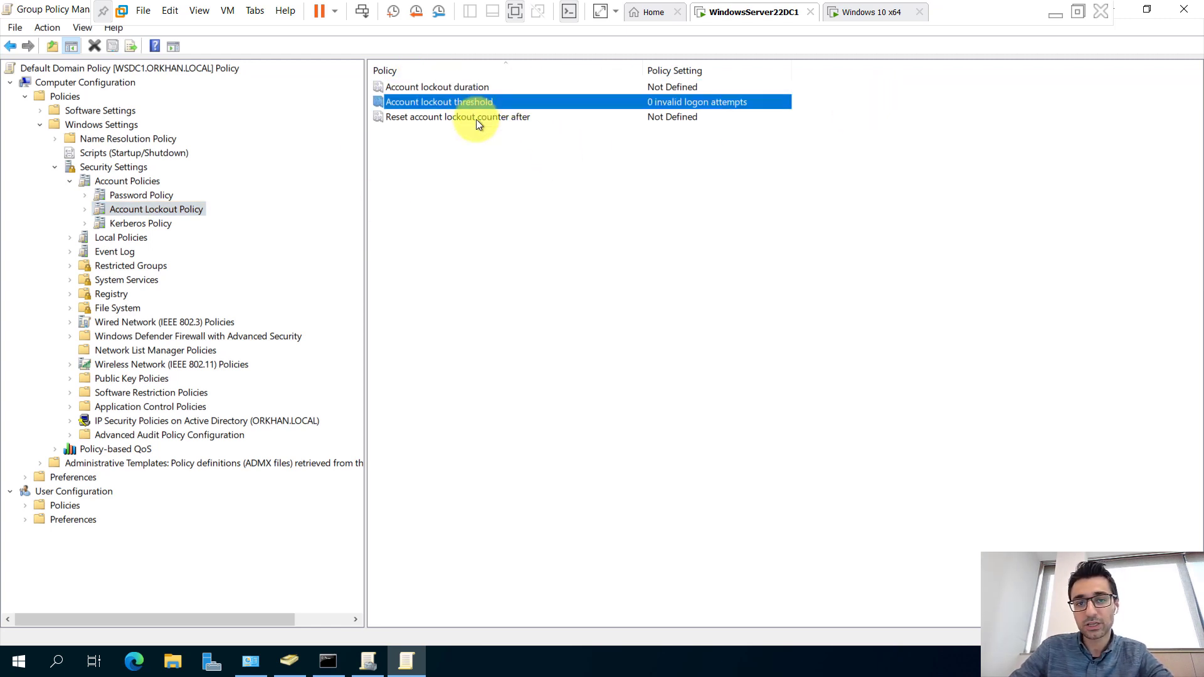
click(476, 118)
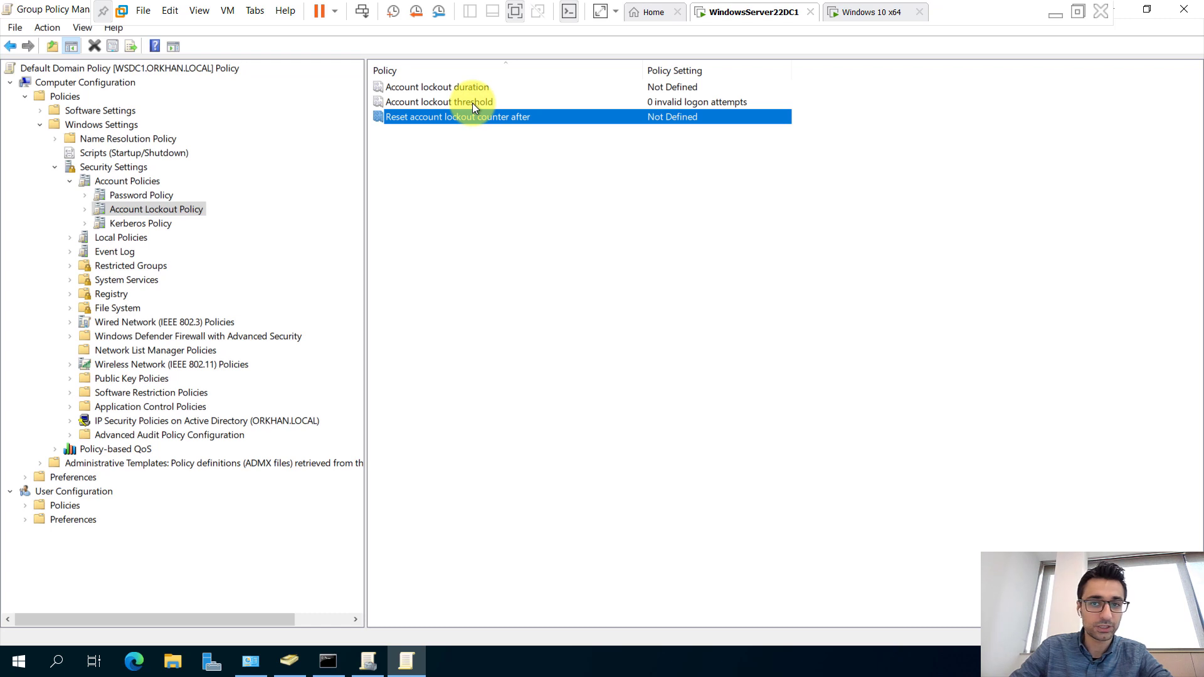
Set the account lockout threshold to 3 attempts and accept the suggested 30-minute values.
double_click(472, 103)
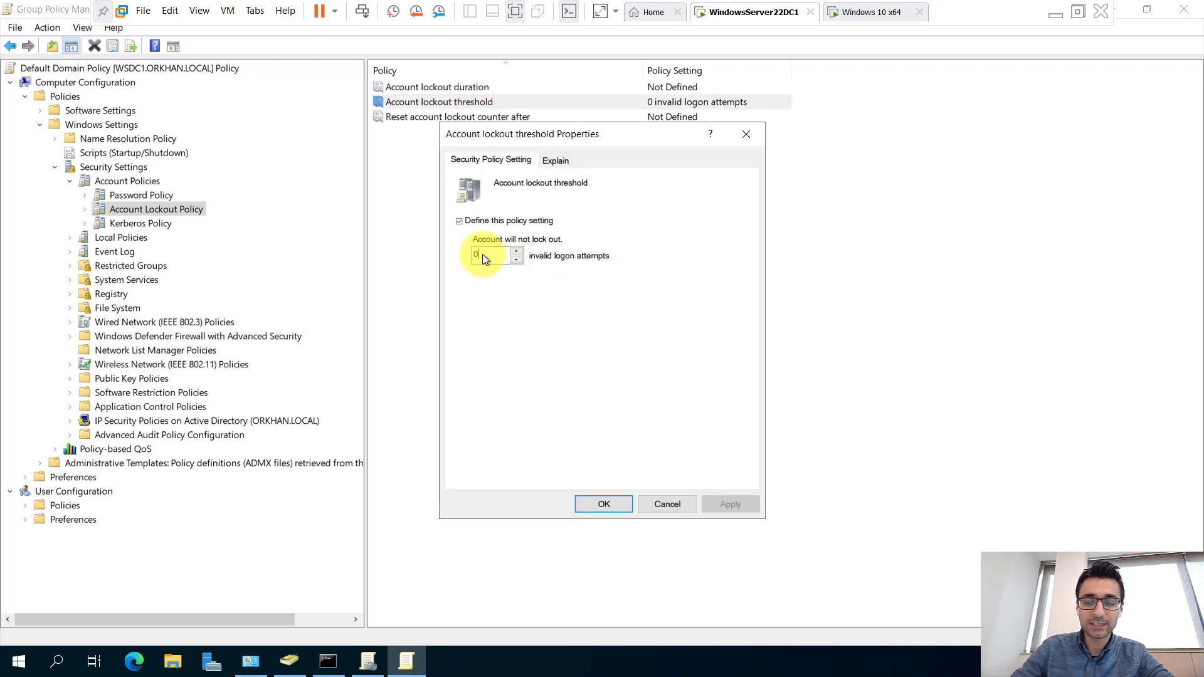
key(BackSpace)
text(3)
click(722, 505)
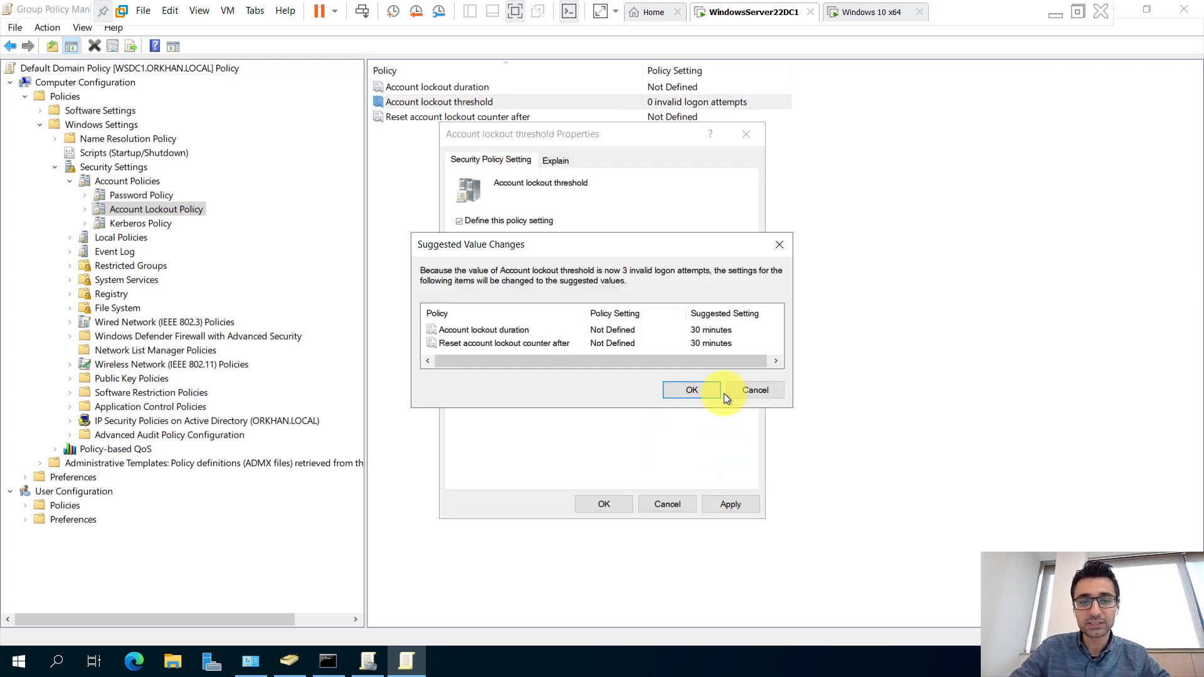
click(709, 393)
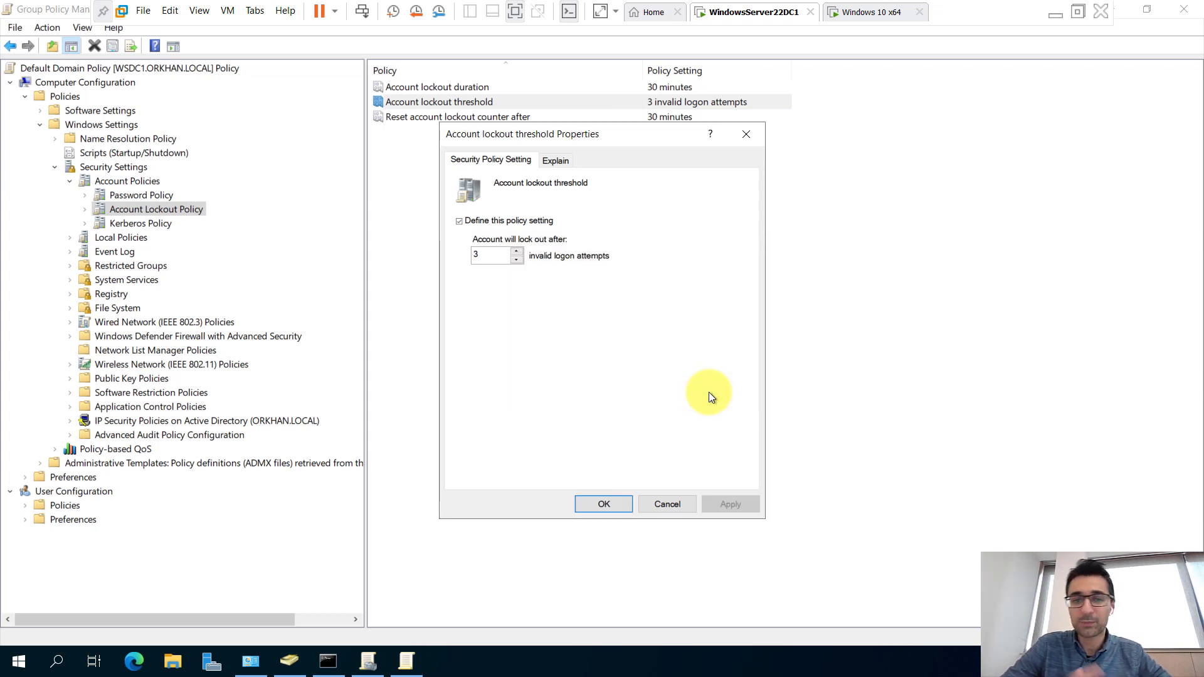
click(593, 507)
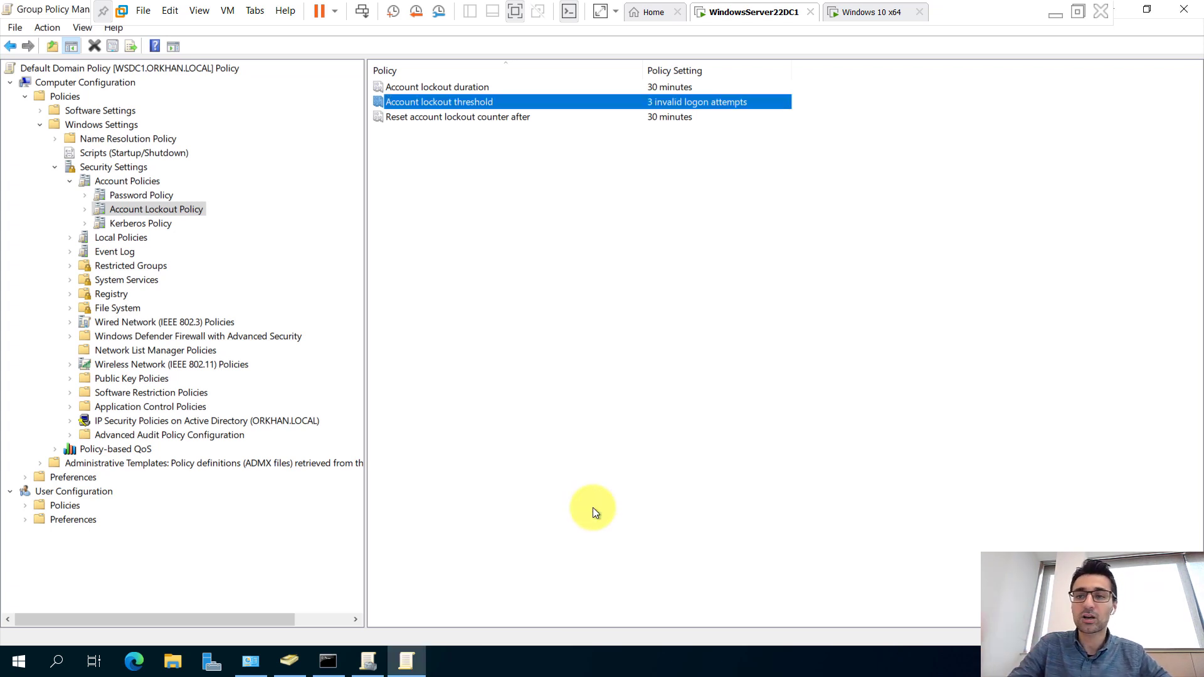
Read the Explain tab for Reset account lockout counter after, then close it.
click(474, 91)
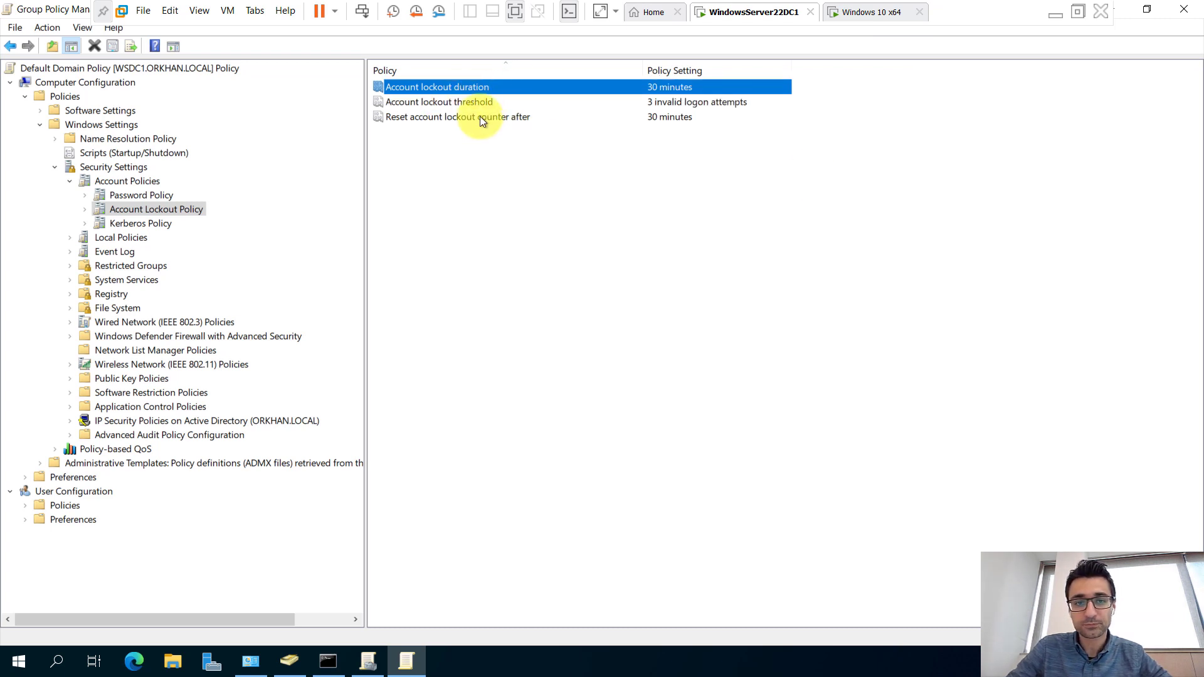
double_click(480, 116)
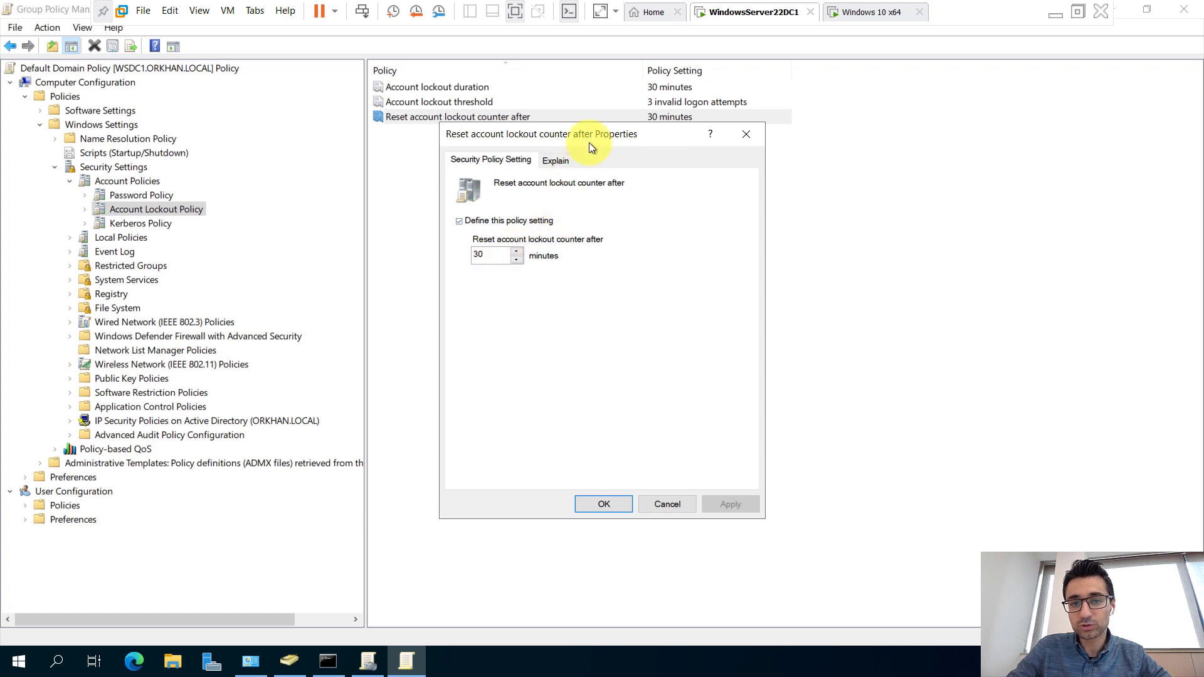
drag(597, 133, 602, 152)
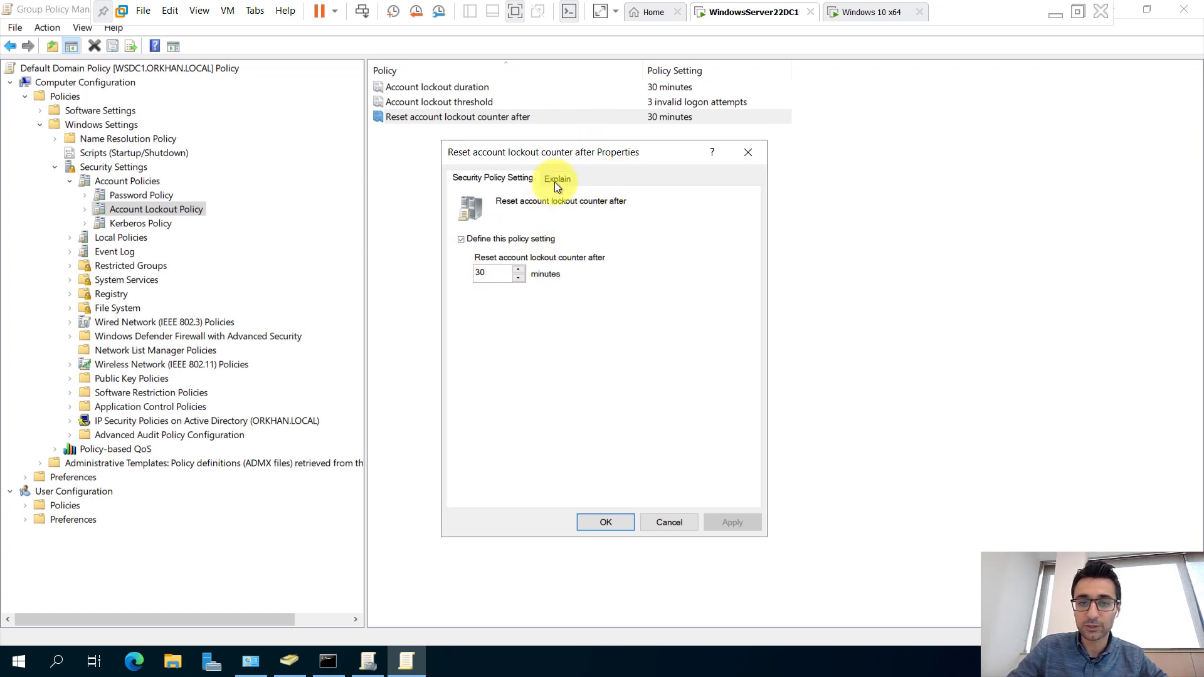
click(557, 178)
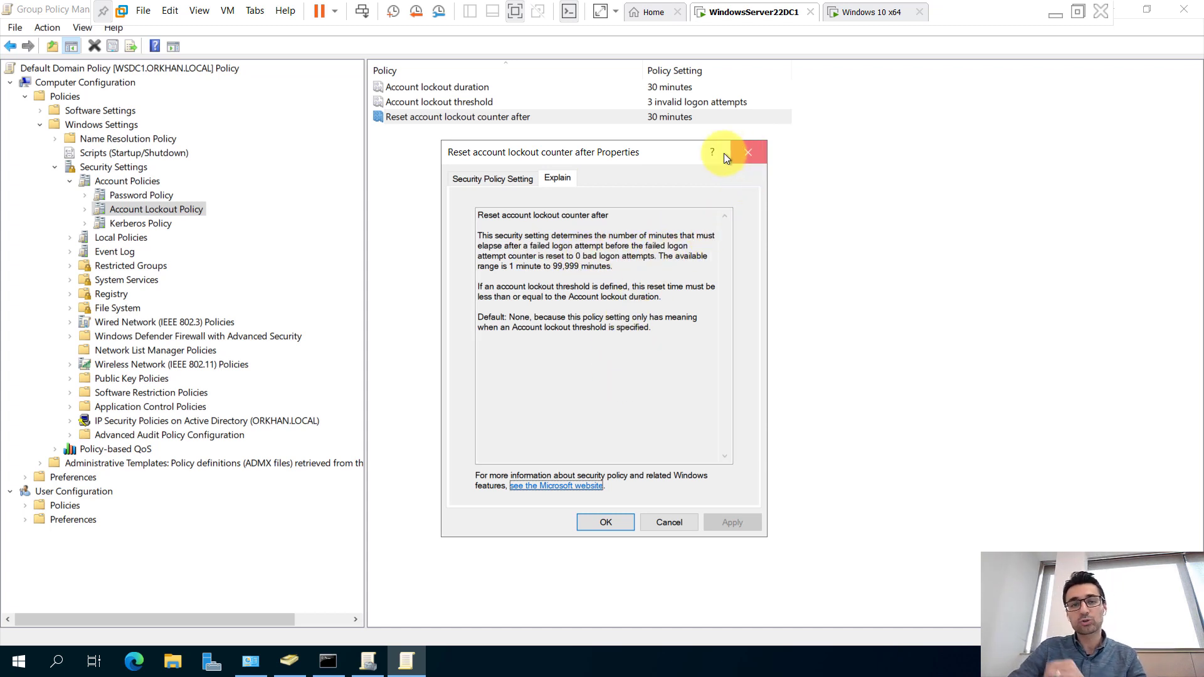
click(746, 151)
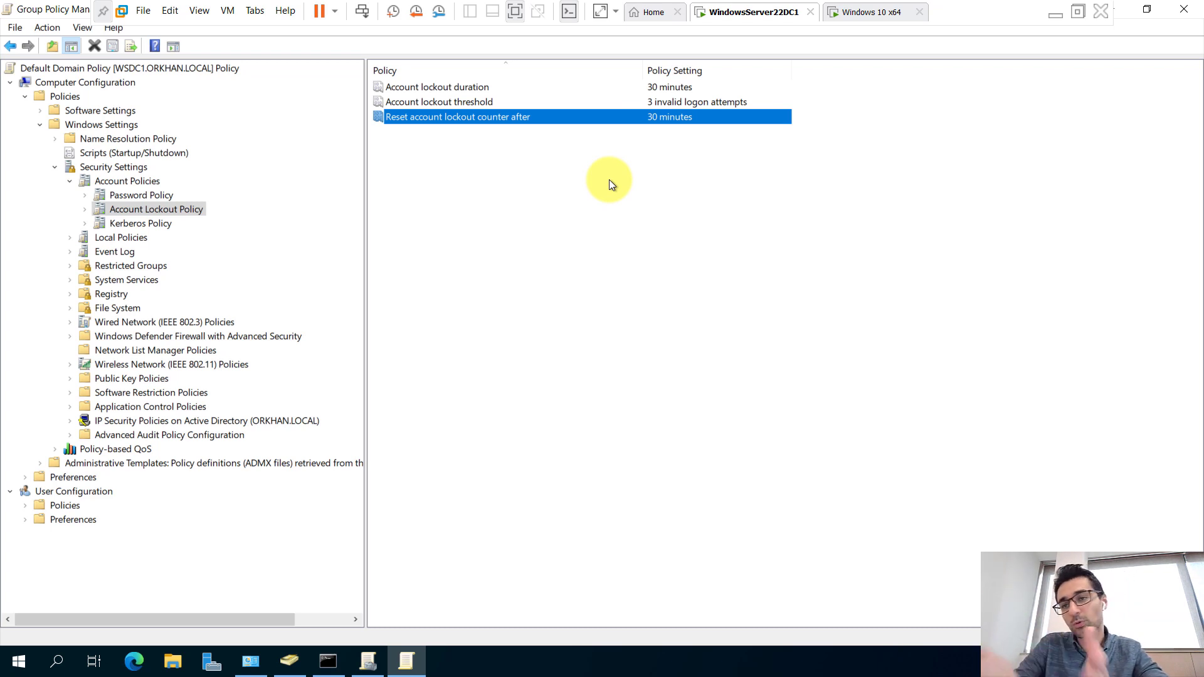
click(468, 88)
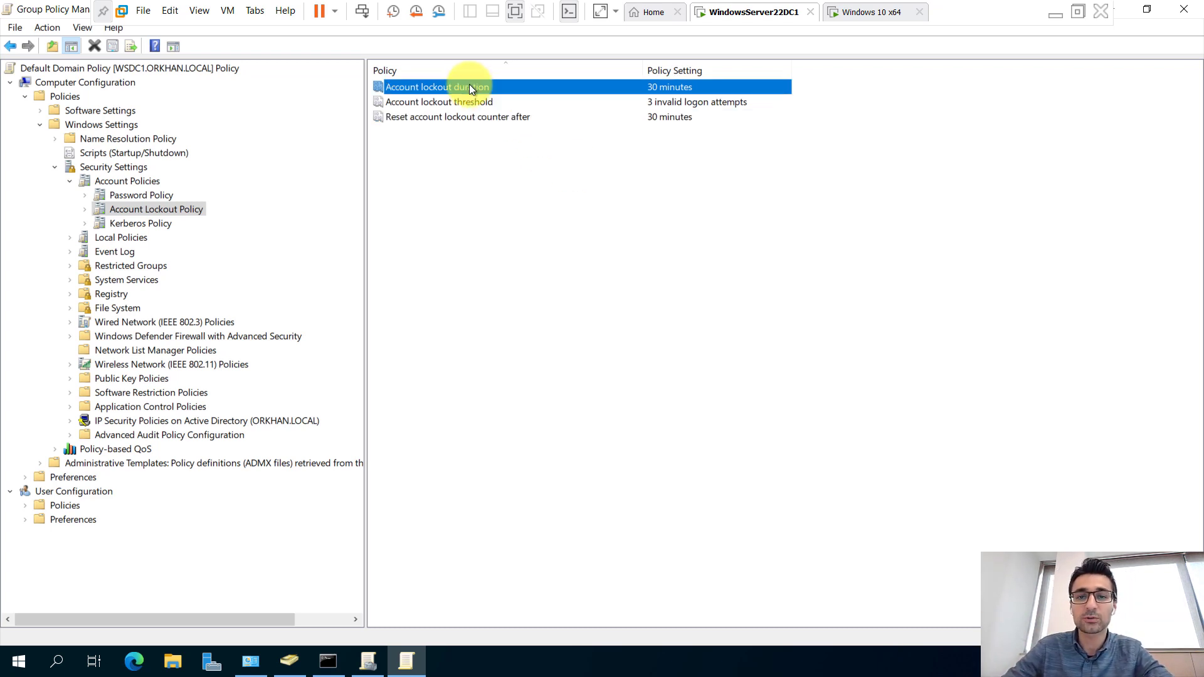
double_click(470, 86)
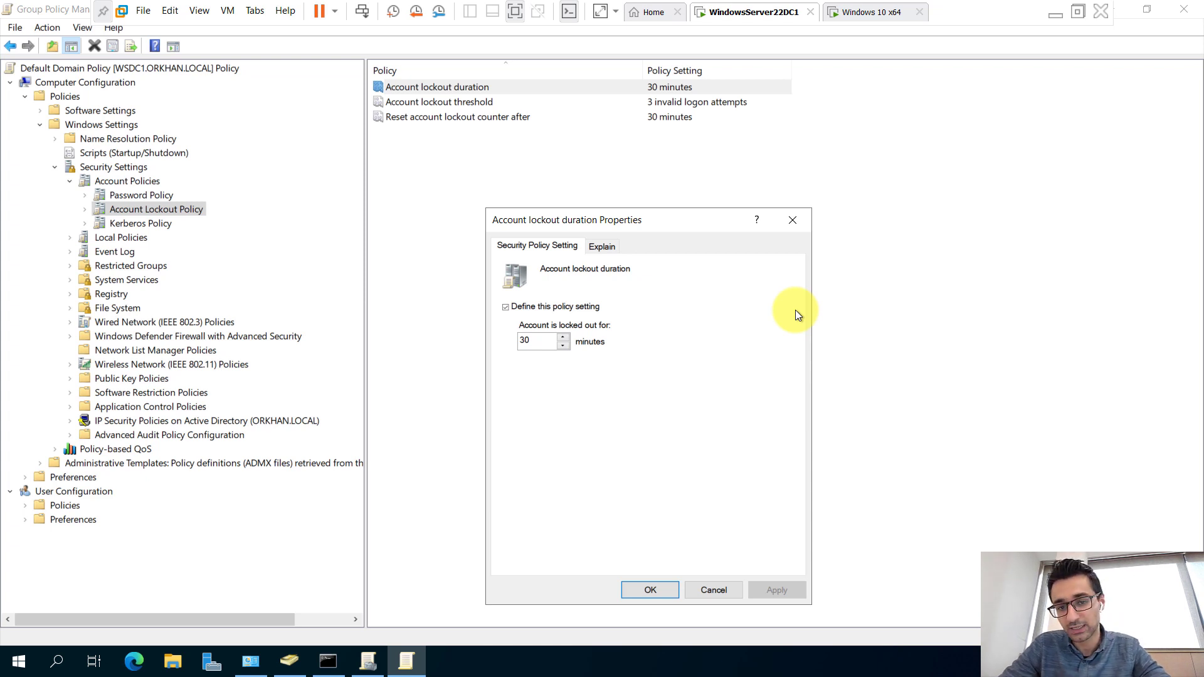
click(804, 223)
click(685, 121)
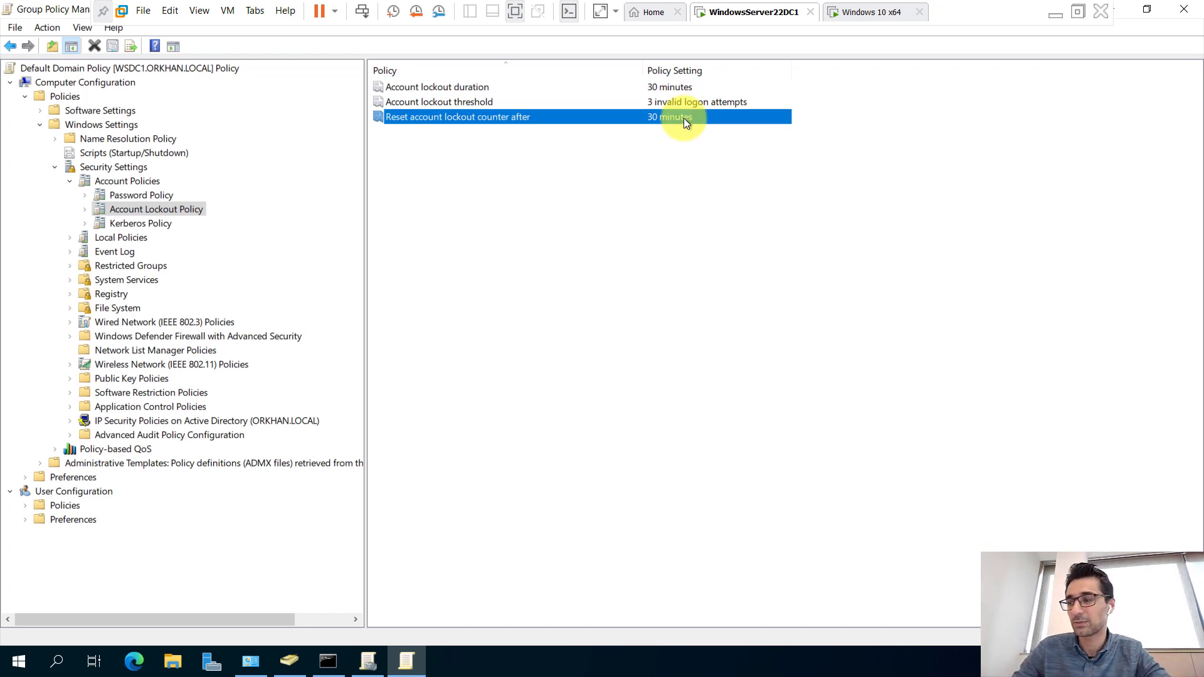
click(675, 105)
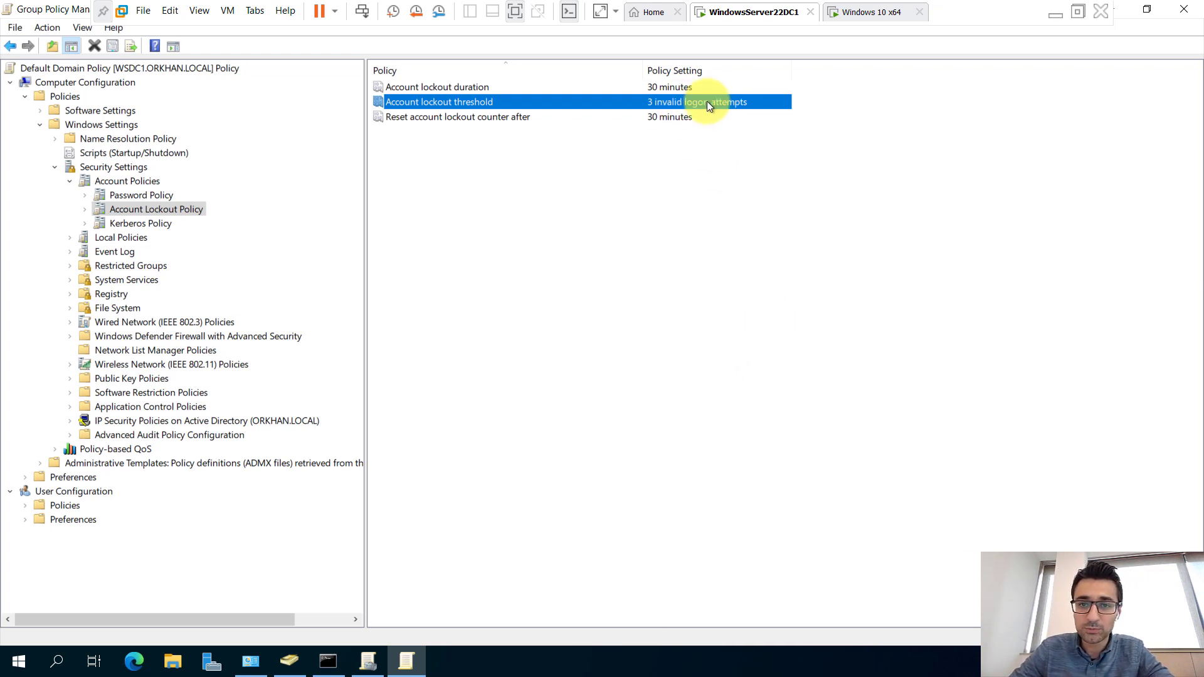
Rerun gpupdate /force to apply the lockout settings, then switch to the Windows 10 VM.
click(344, 658)
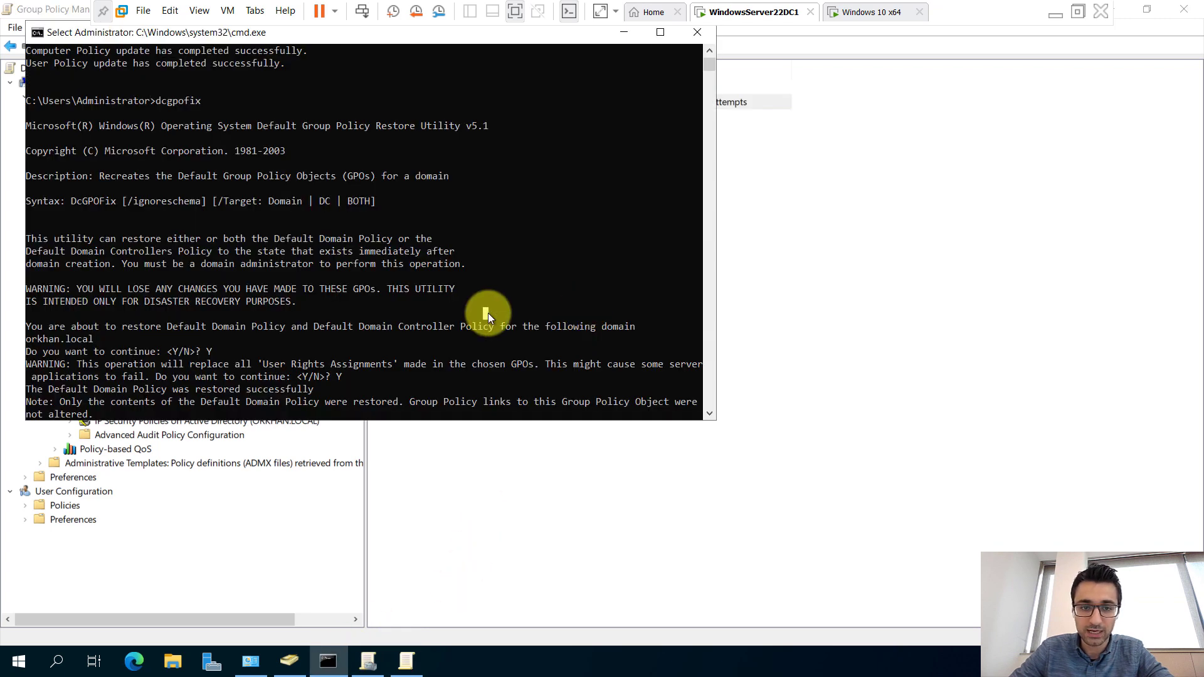
key(Up)
key(Up)
key(Return)
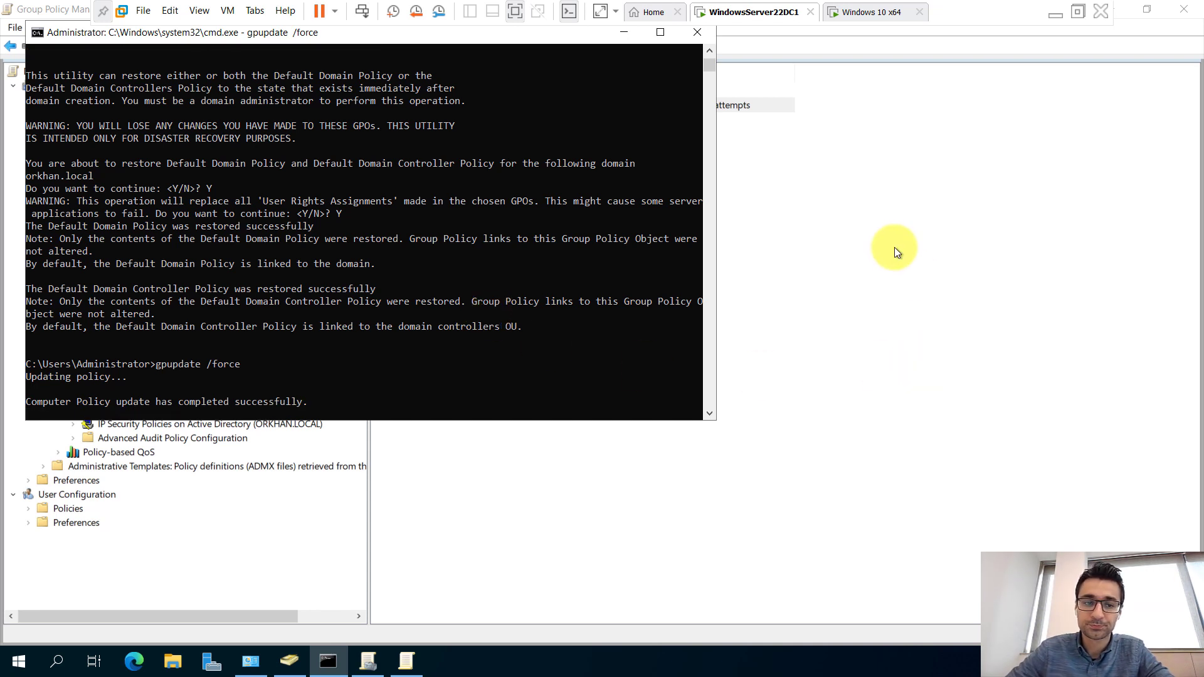
click(866, 13)
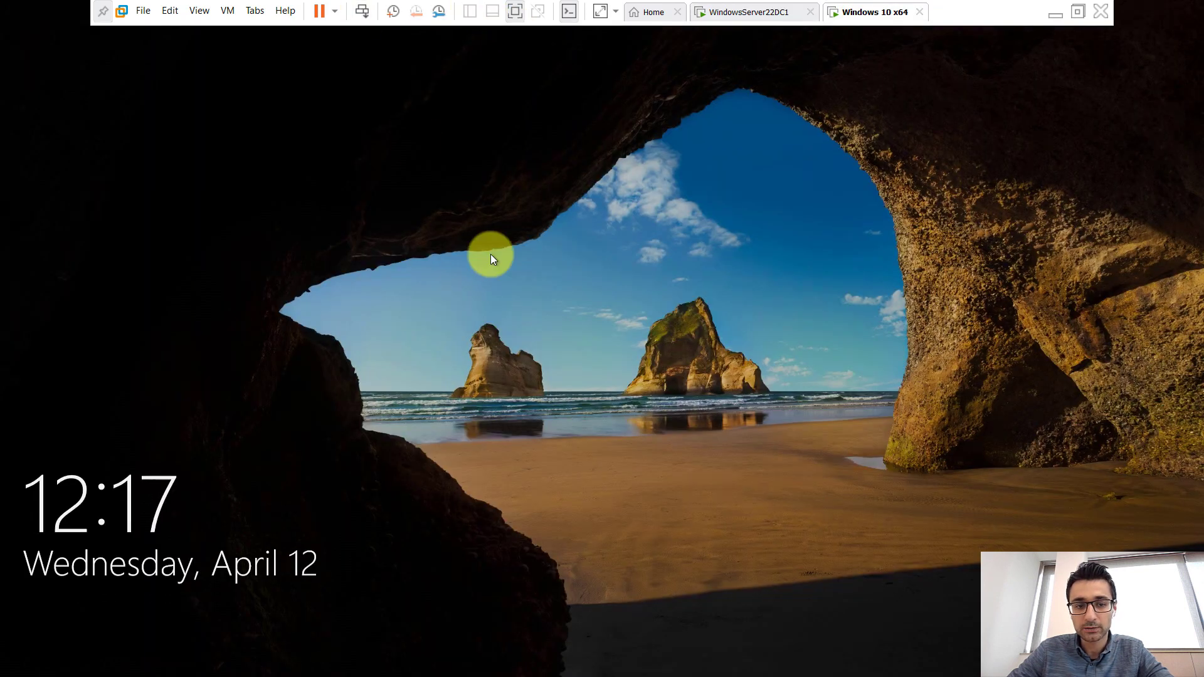
Enter wrong passwords three times at the Windows 10 sign-in to trigger the lockout.
click(834, 221)
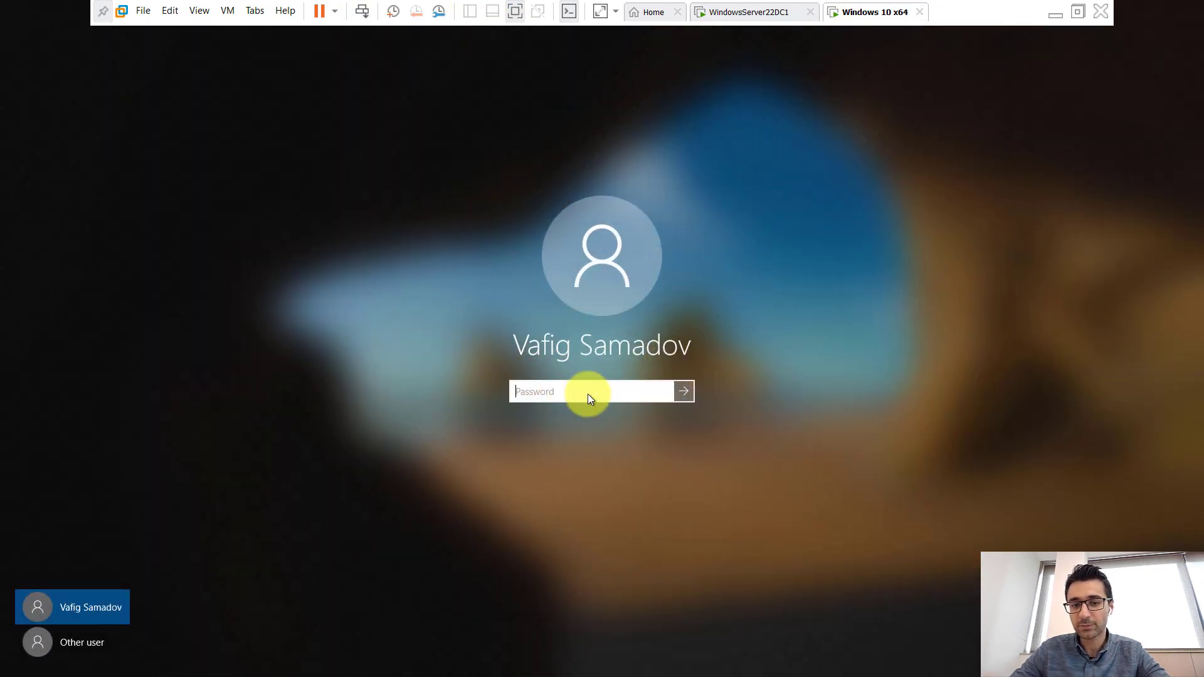
text(*****)
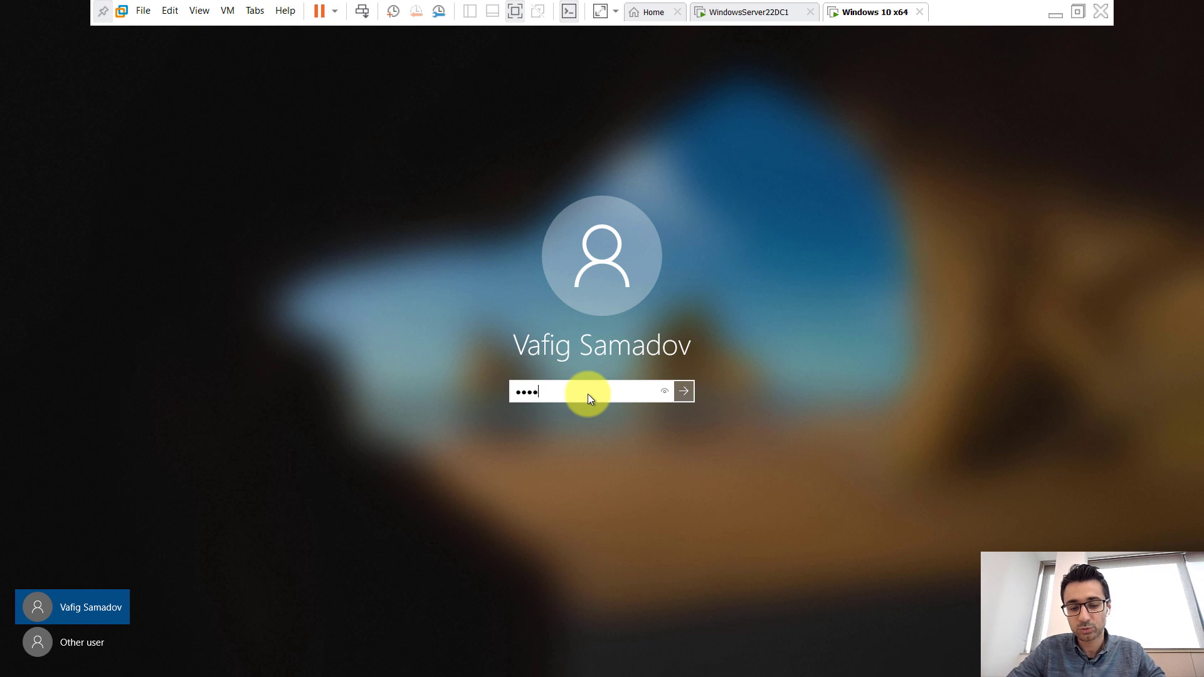
key(Return)
key(Return)
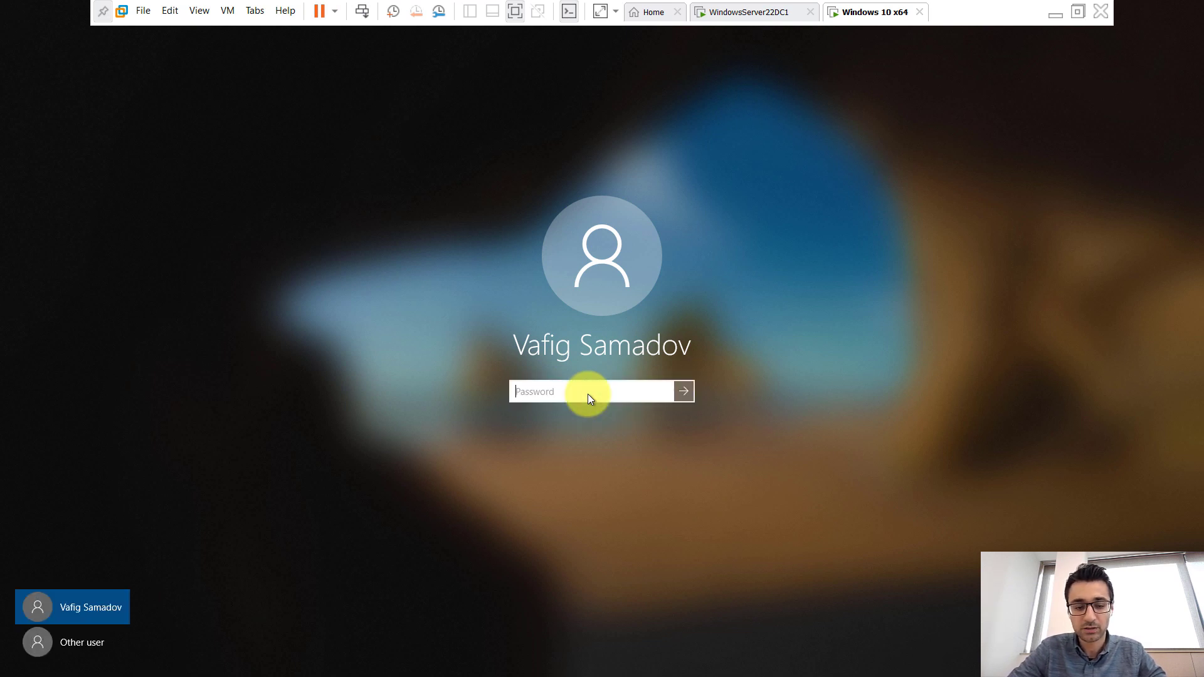
text(****)
key(Return)
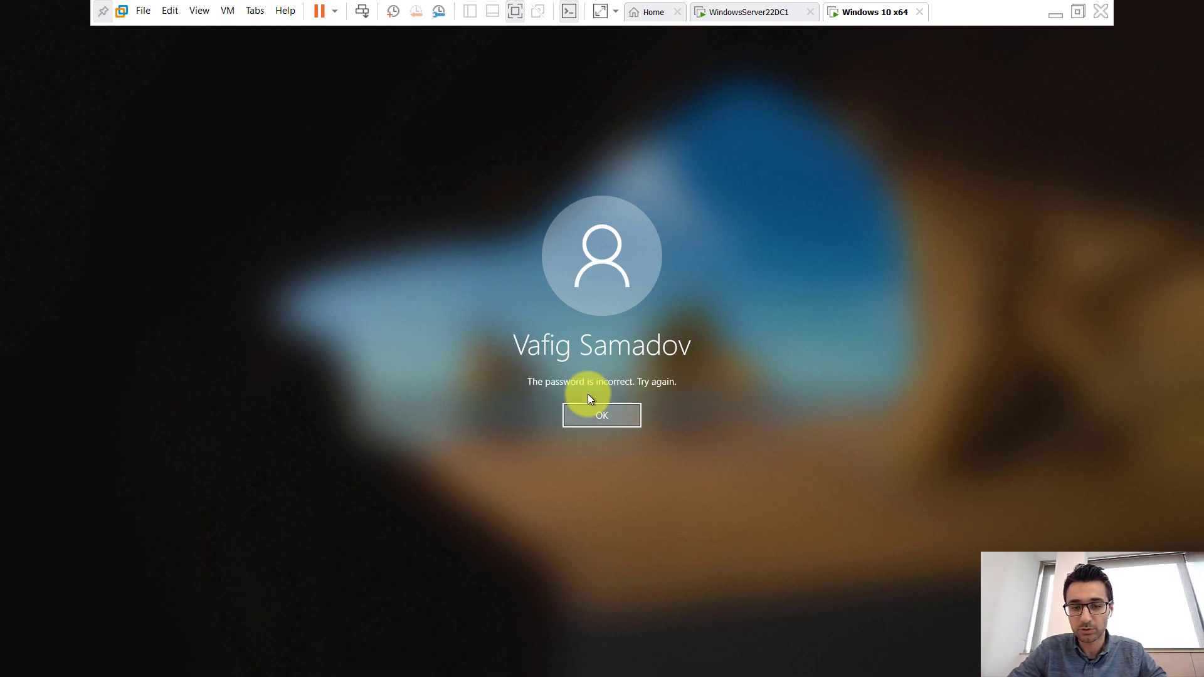
text(*****)
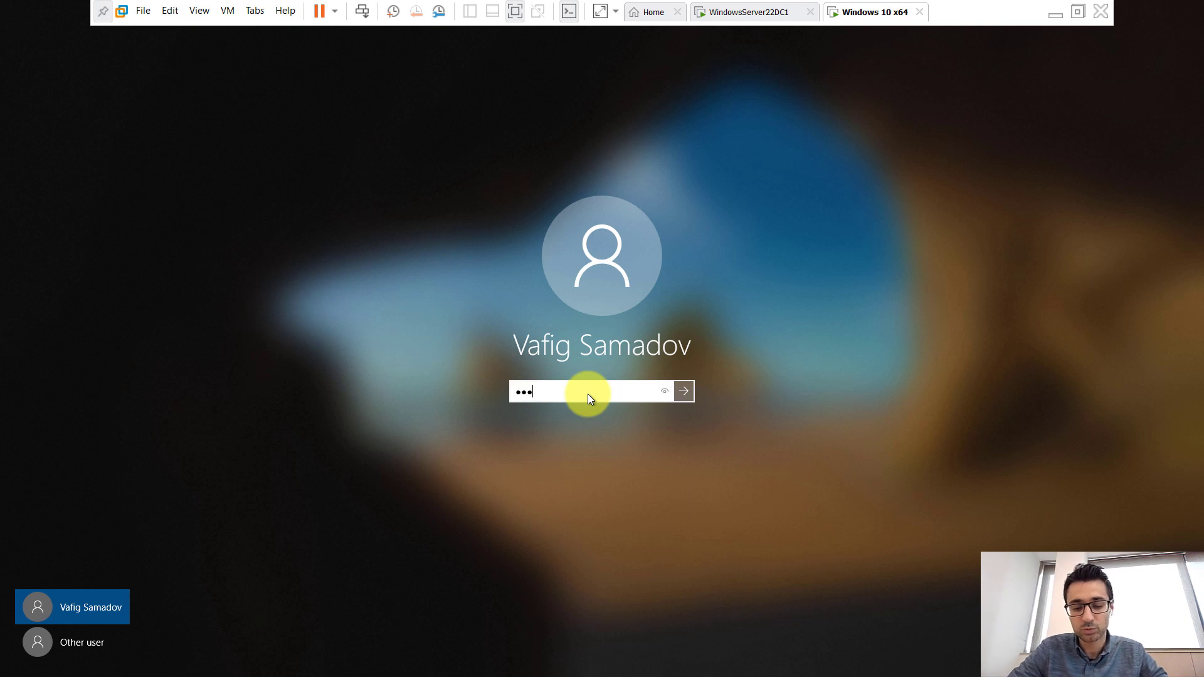
key(Return)
key(Return)
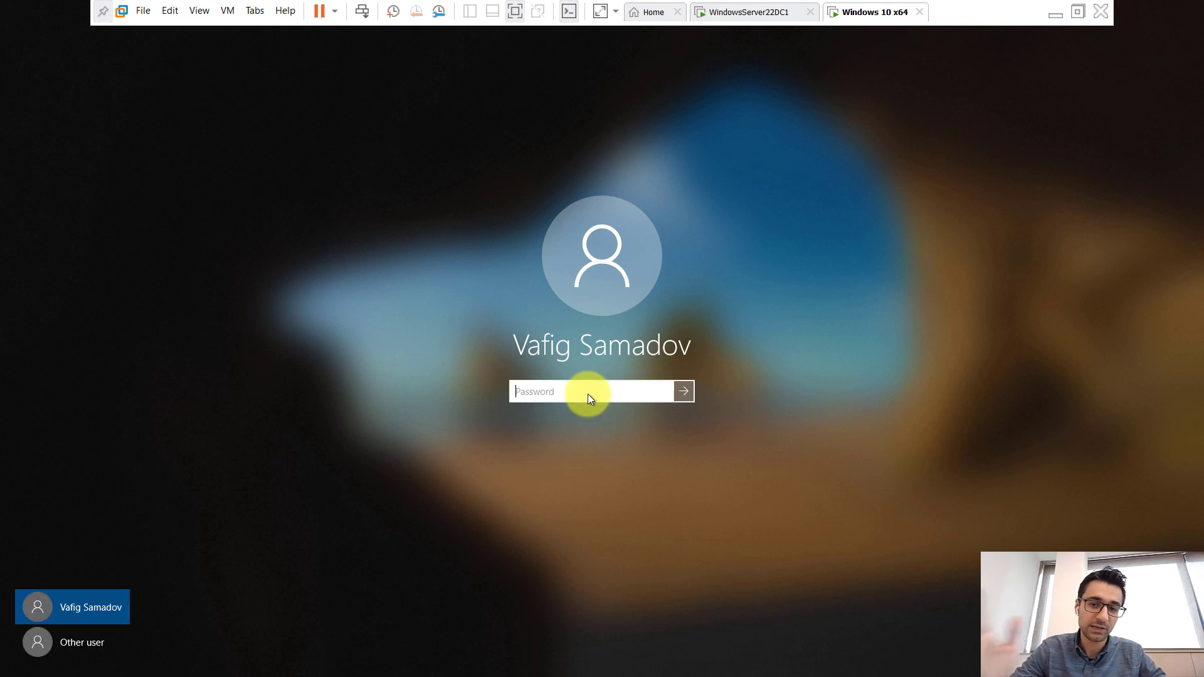
text(**********)
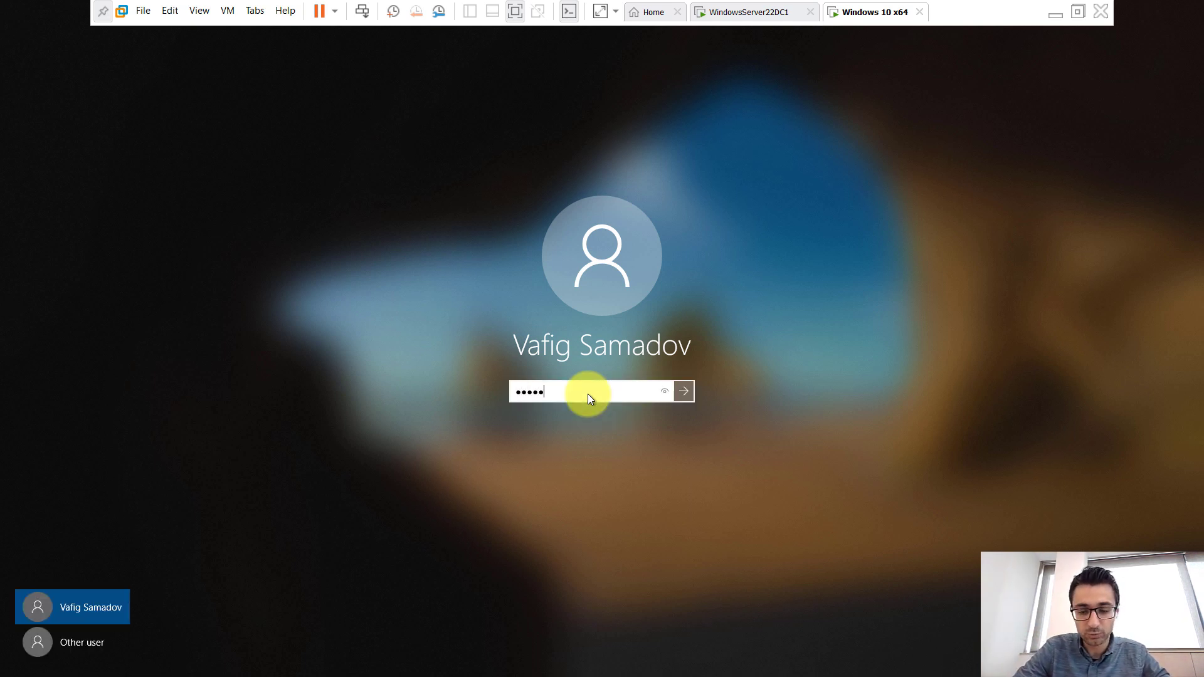
key(Return)
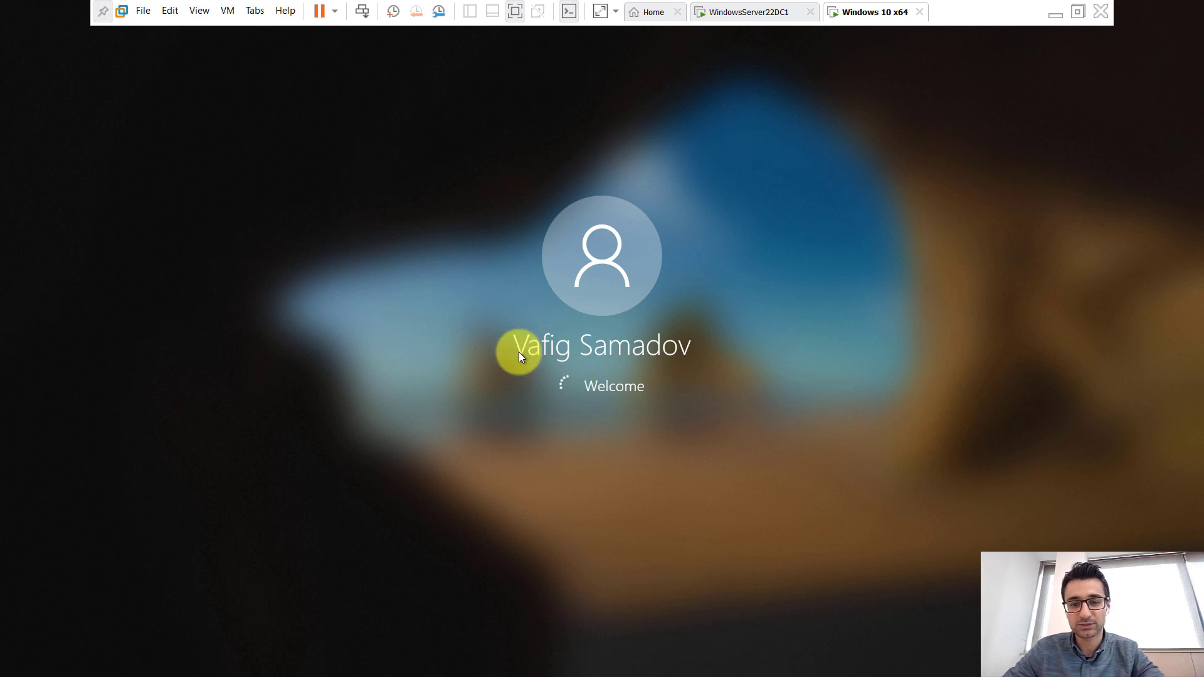
Dismiss the account locked out message and return to the server VM.
click(1057, 17)
click(455, 662)
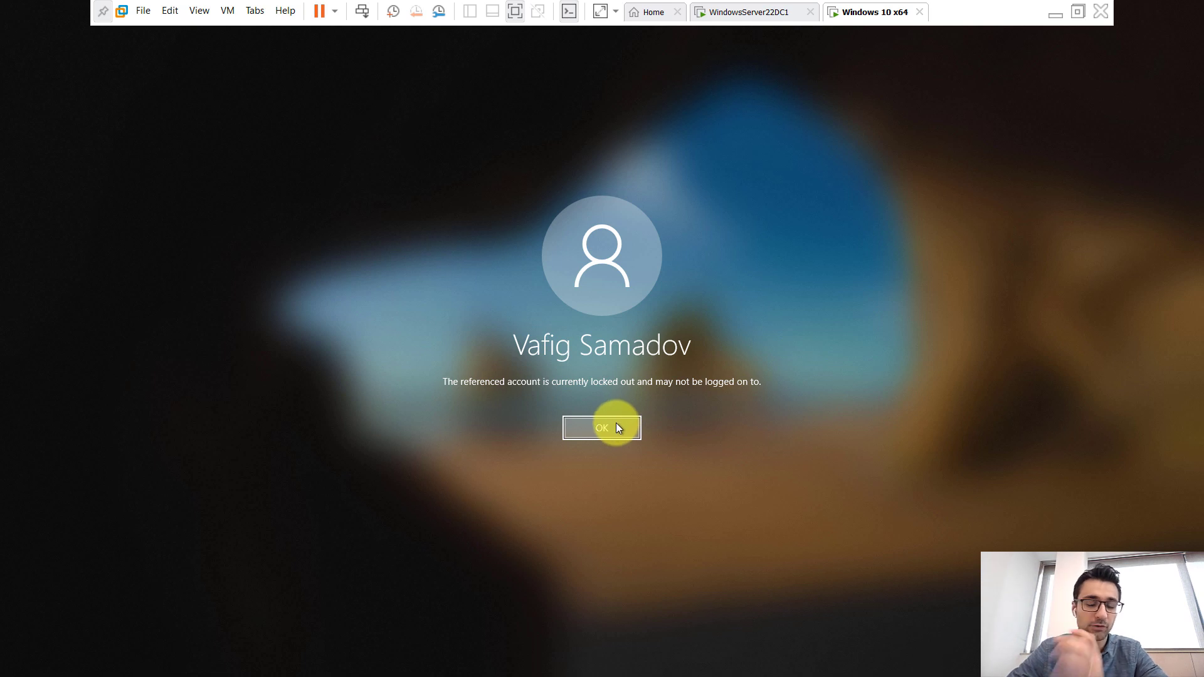
click(742, 14)
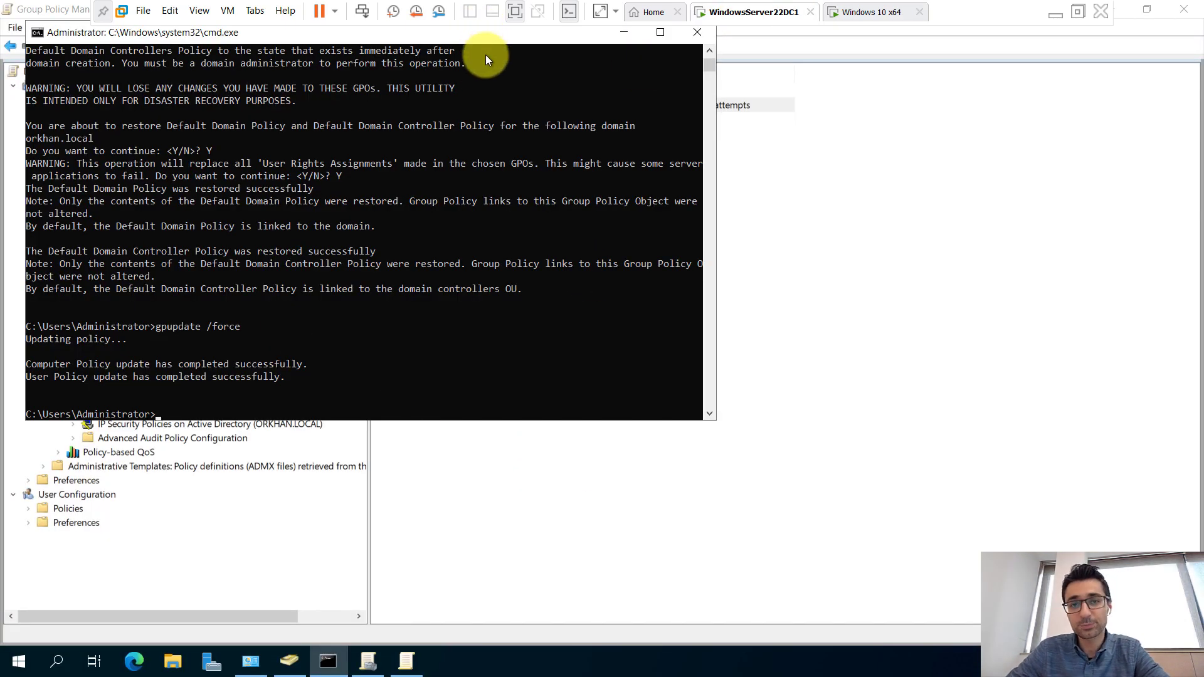
drag(633, 38, 646, 87)
click(651, 87)
click(889, 15)
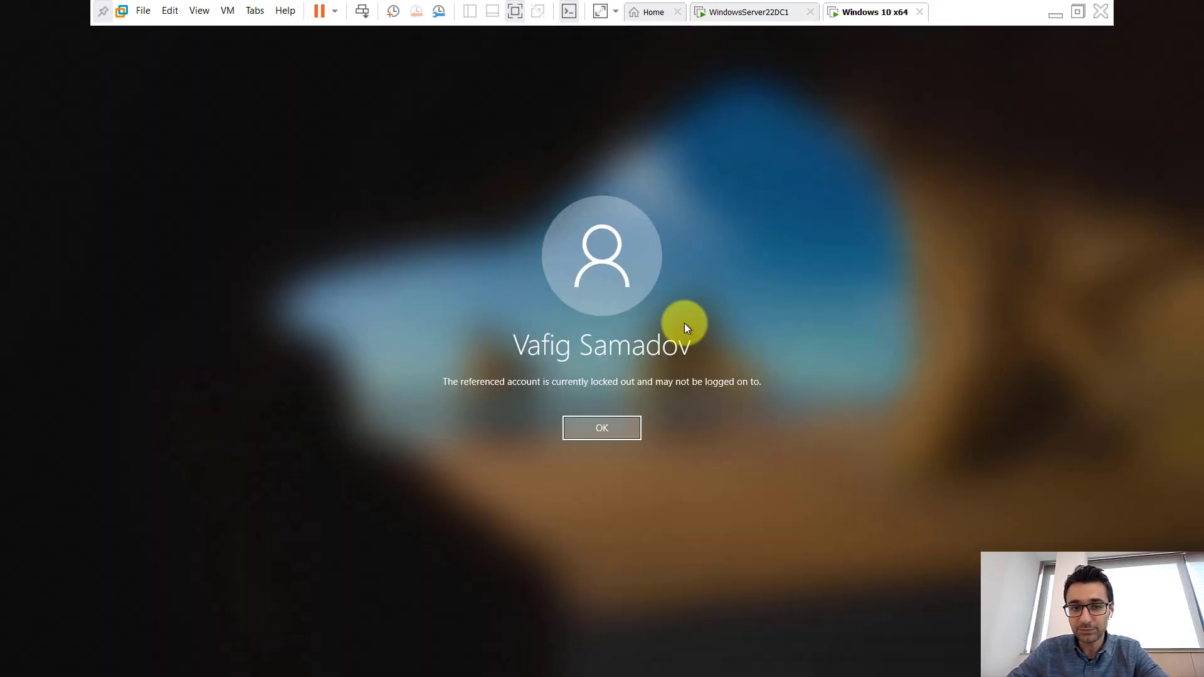
click(613, 428)
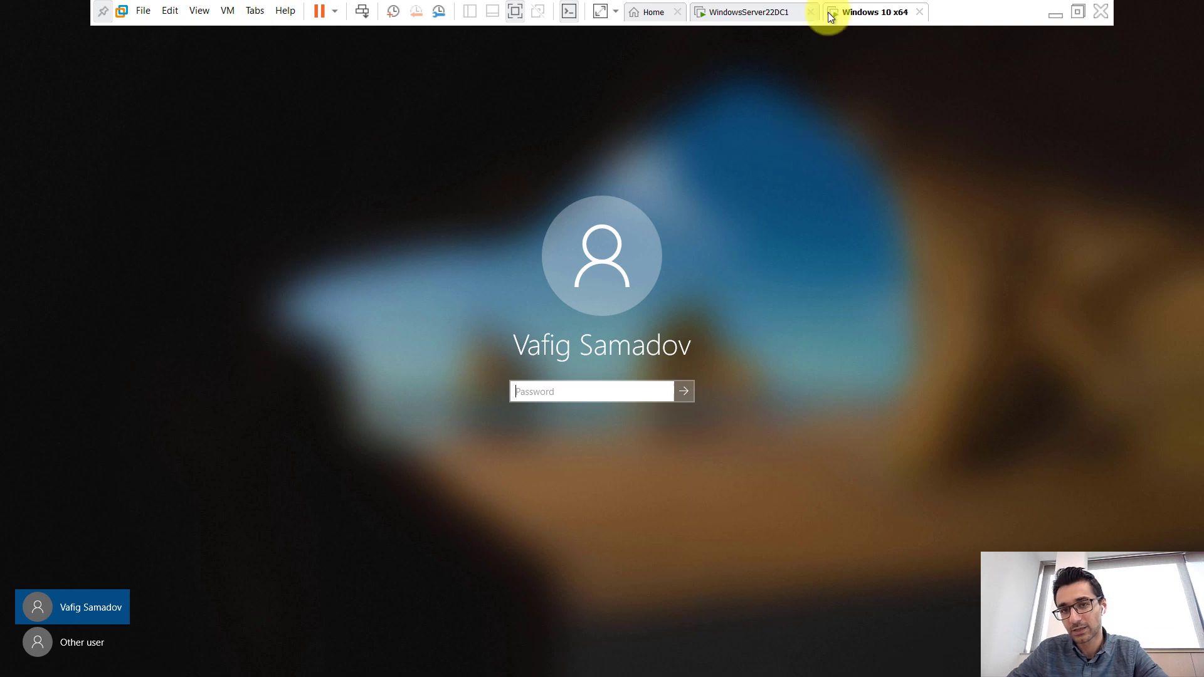
click(772, 12)
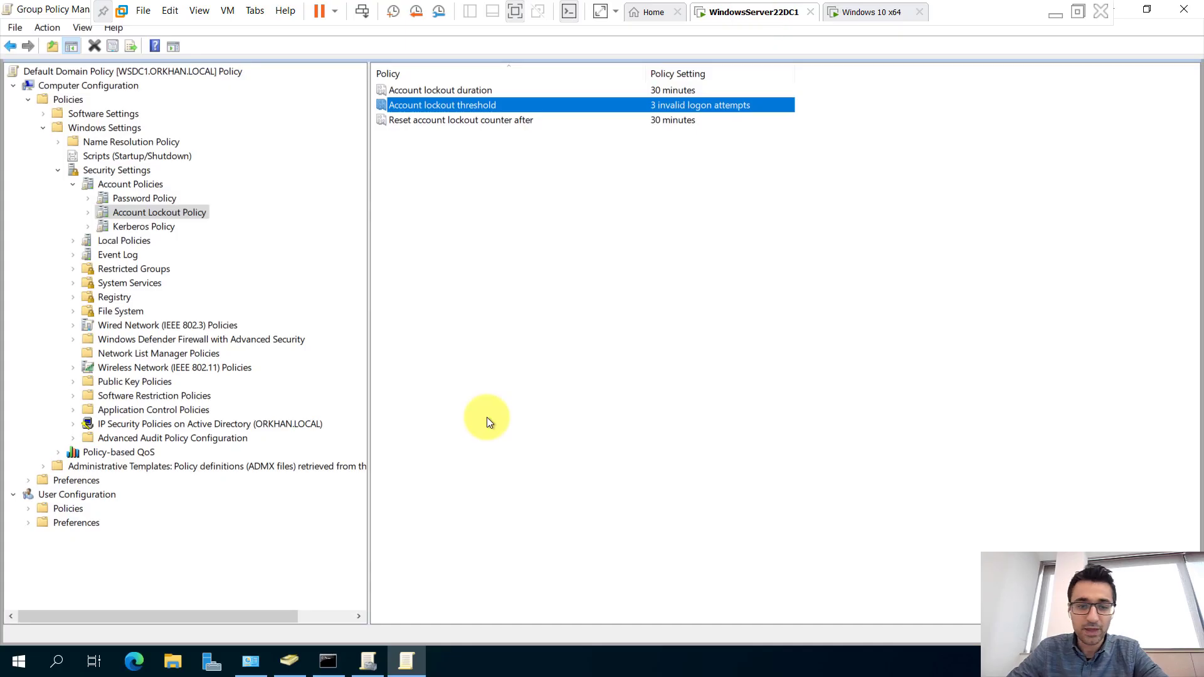
Tick Unlock account on the HR user's Account tab, apply it, and return to Windows 10.
click(293, 660)
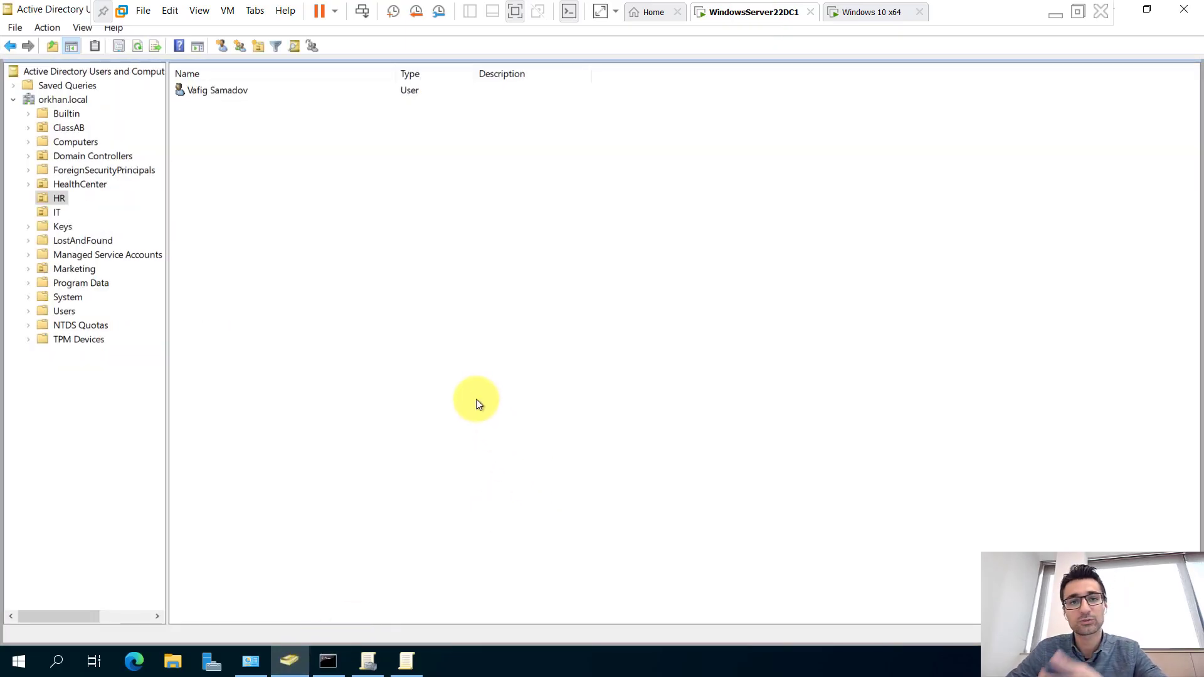
click(208, 91)
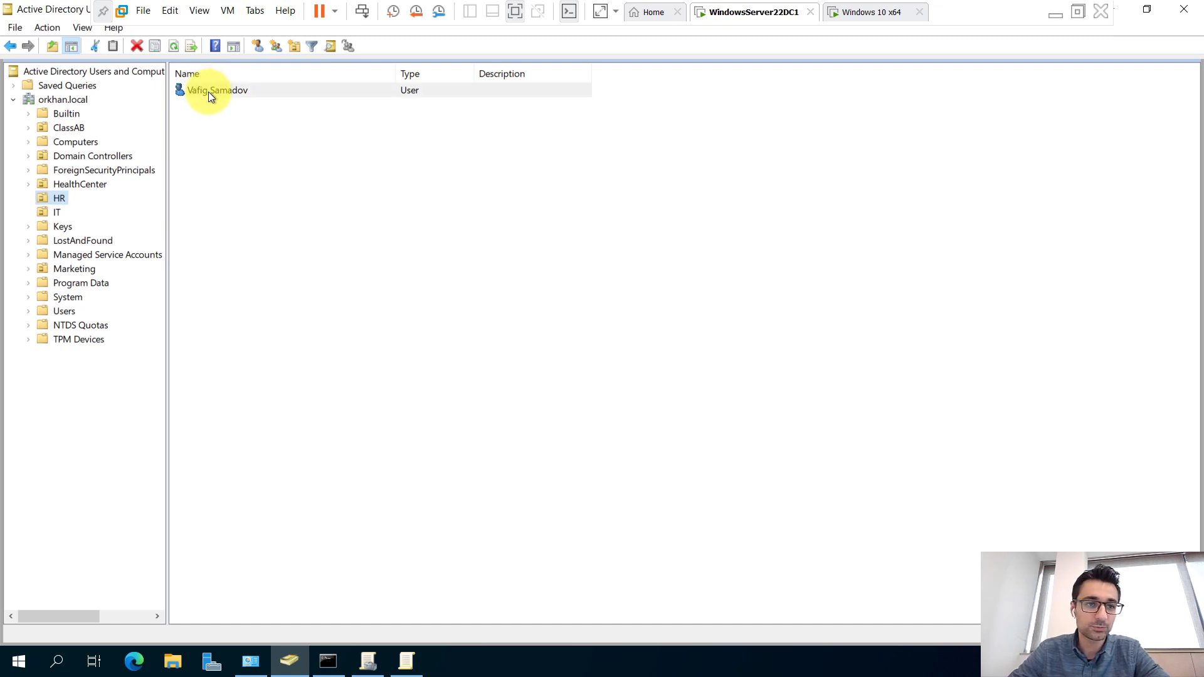
right_click(209, 91)
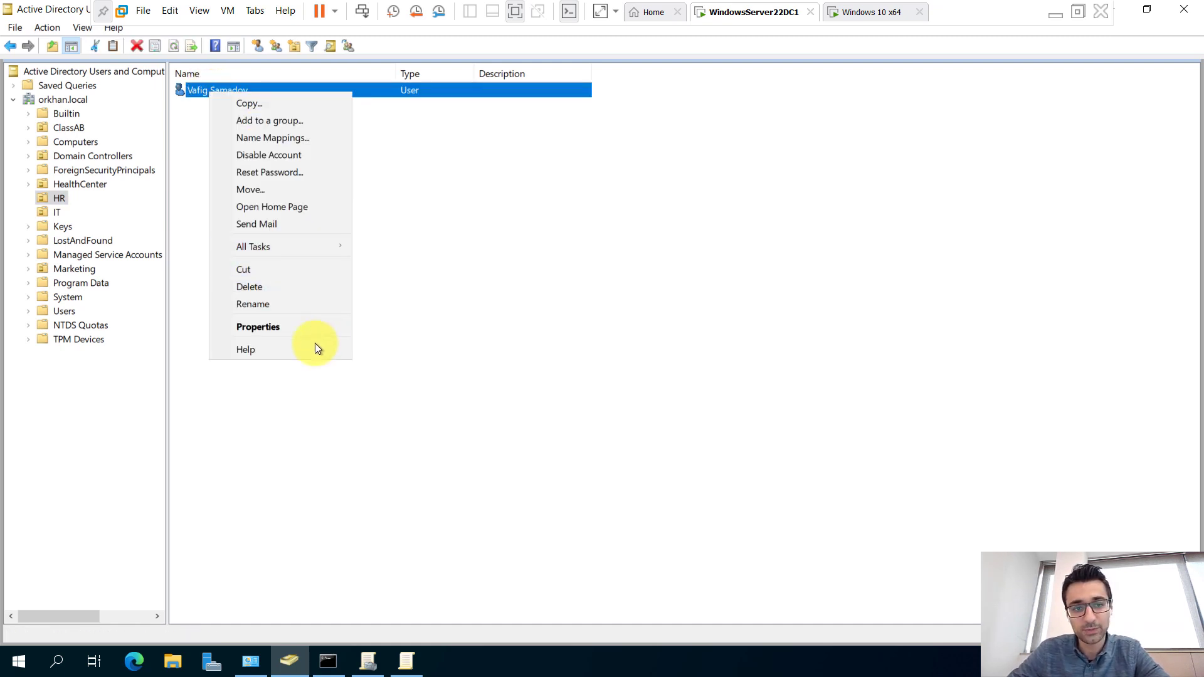
click(295, 328)
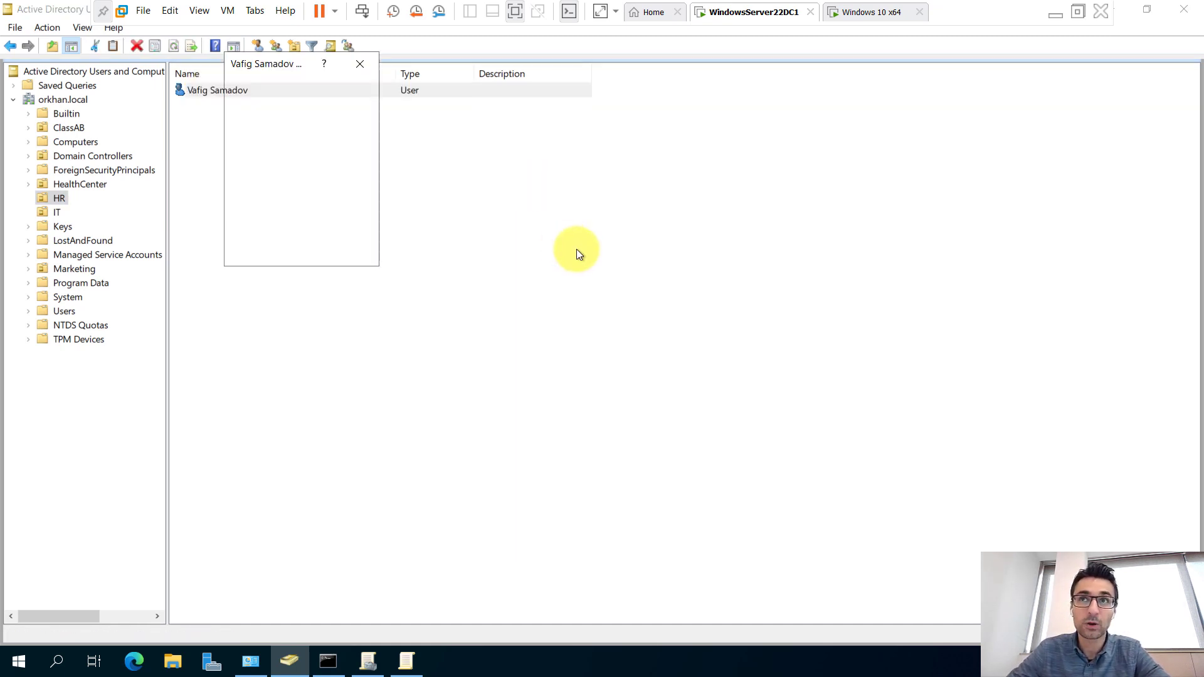
click(566, 184)
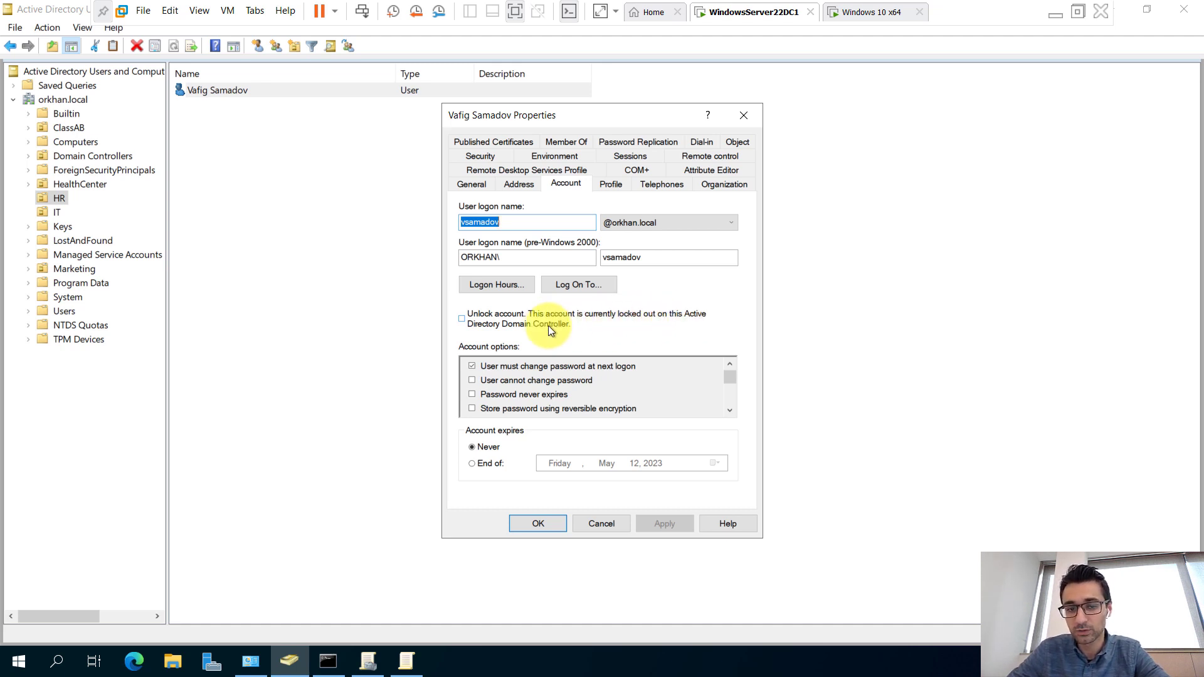
click(470, 322)
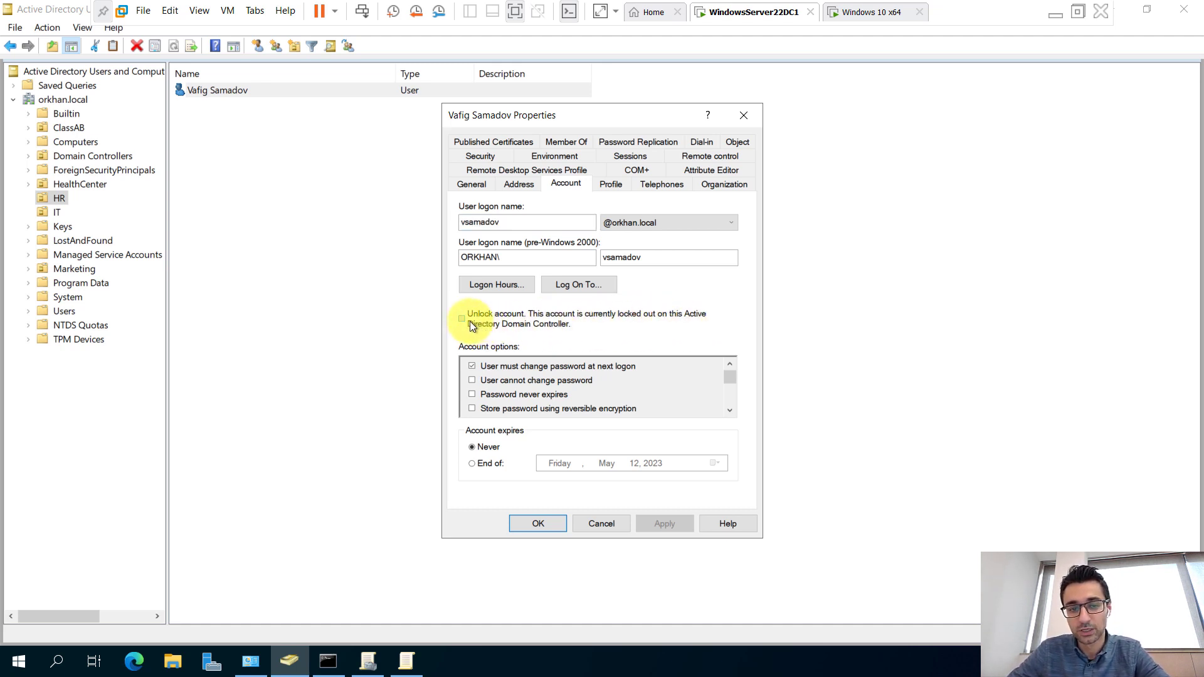
click(661, 519)
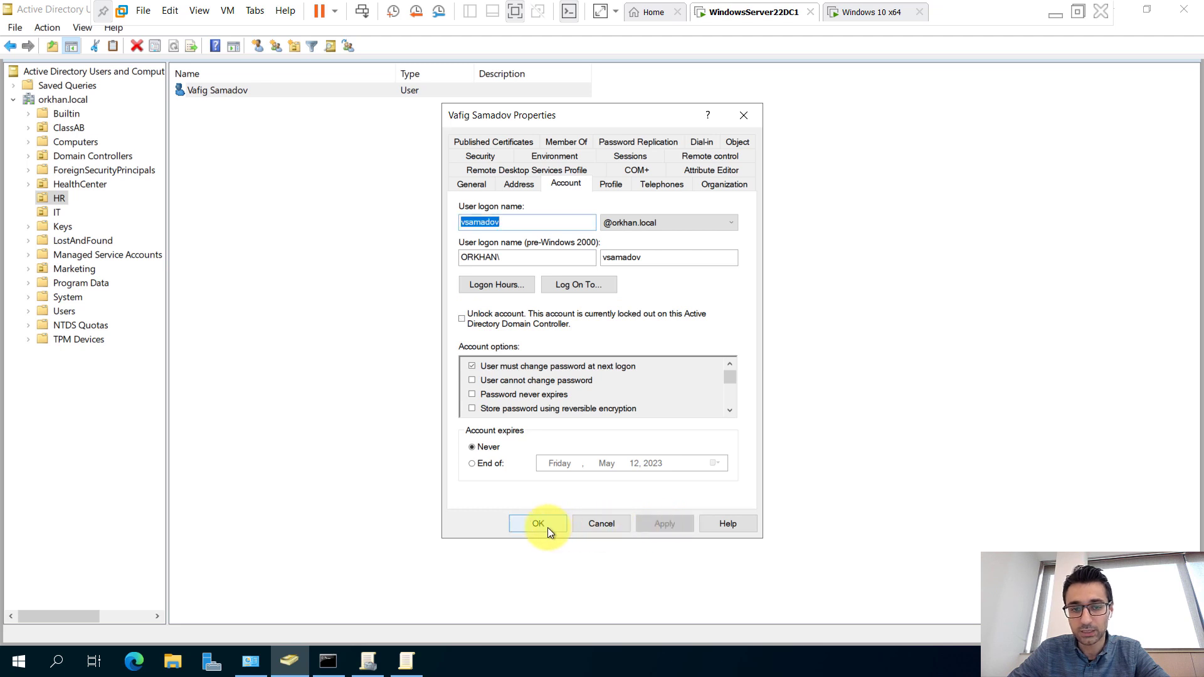
click(548, 528)
click(872, 19)
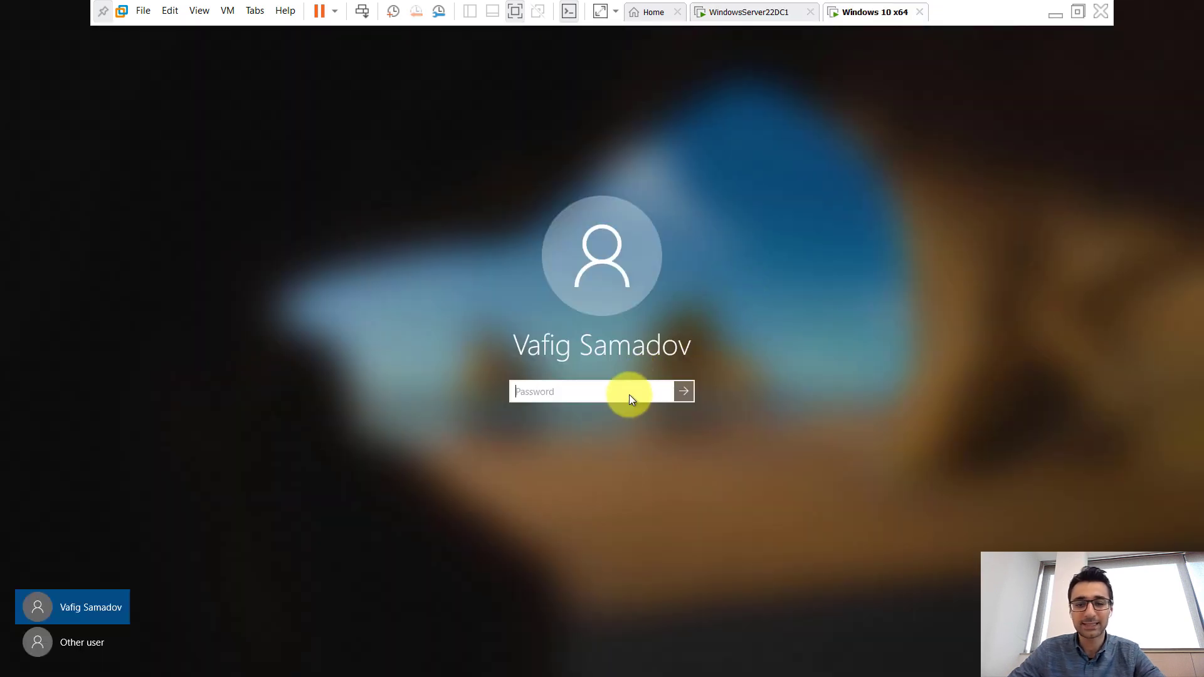
Retry signing in to Windows 10 with the user's password, then return to the domain controller.
text(Pa$$w0rd)
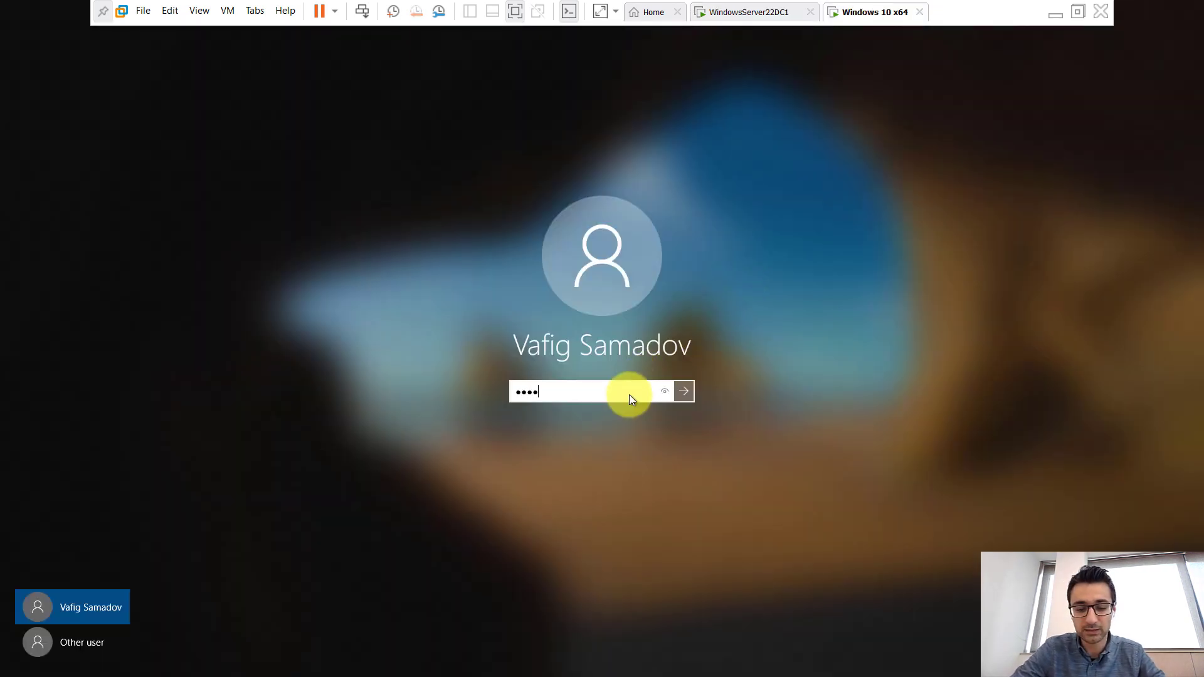
key(Return)
key(Return)
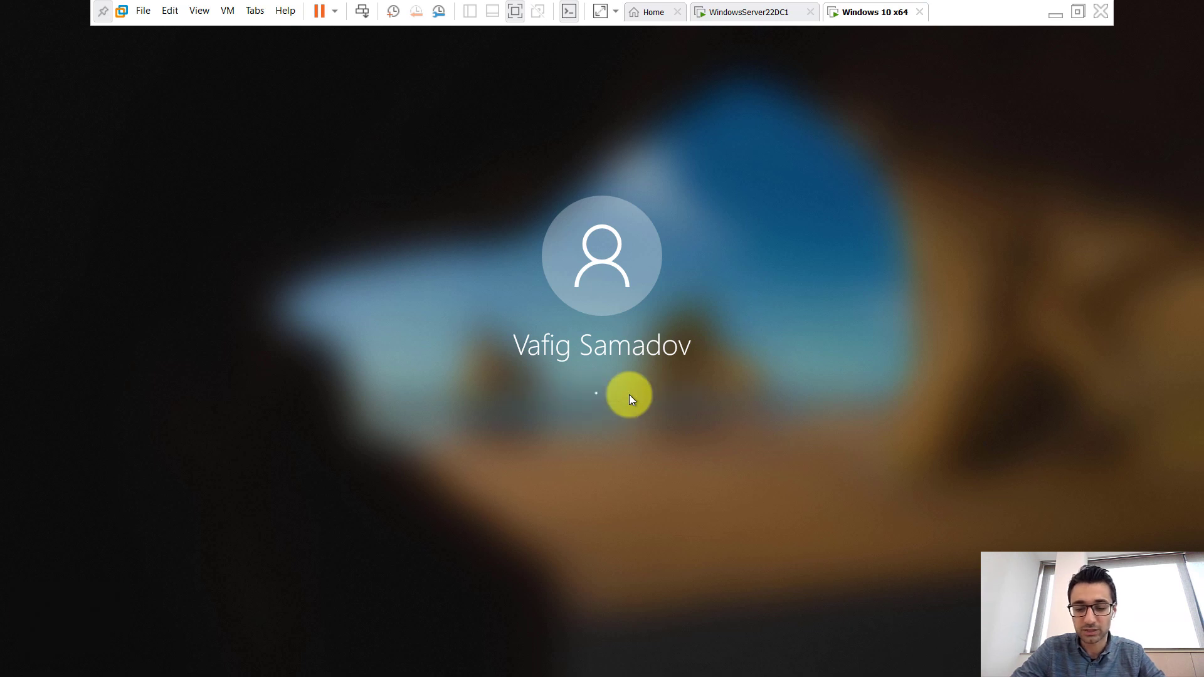
text(Pa$$w0rd)
key(Return)
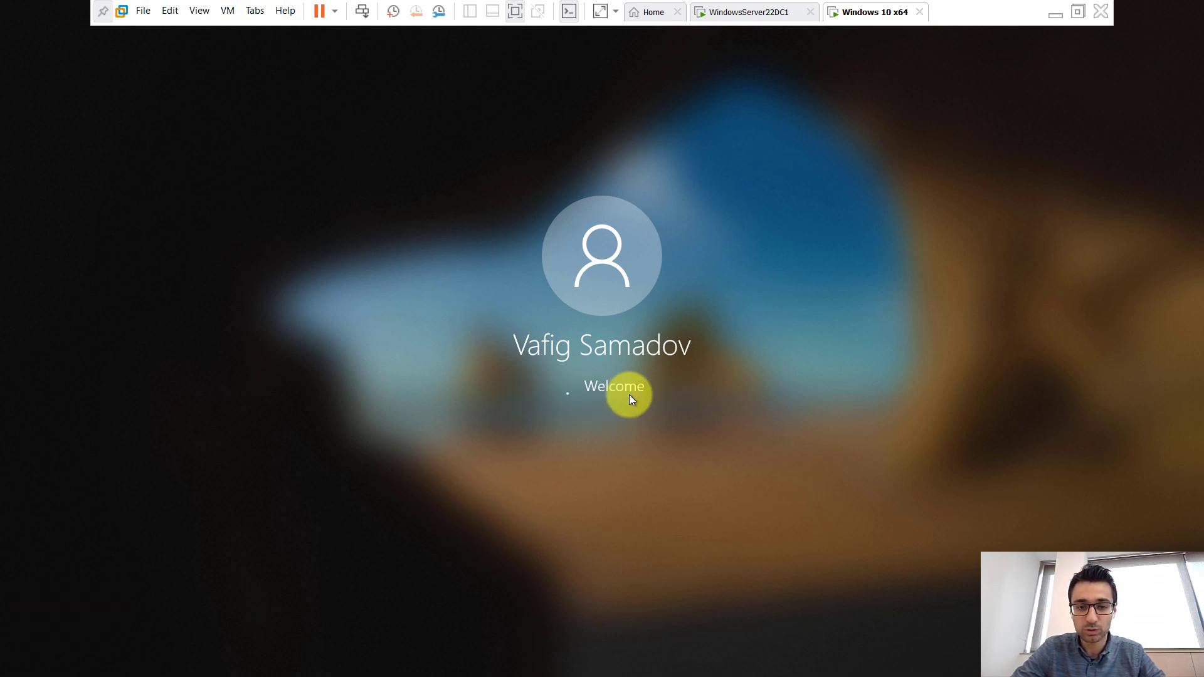
key(Return)
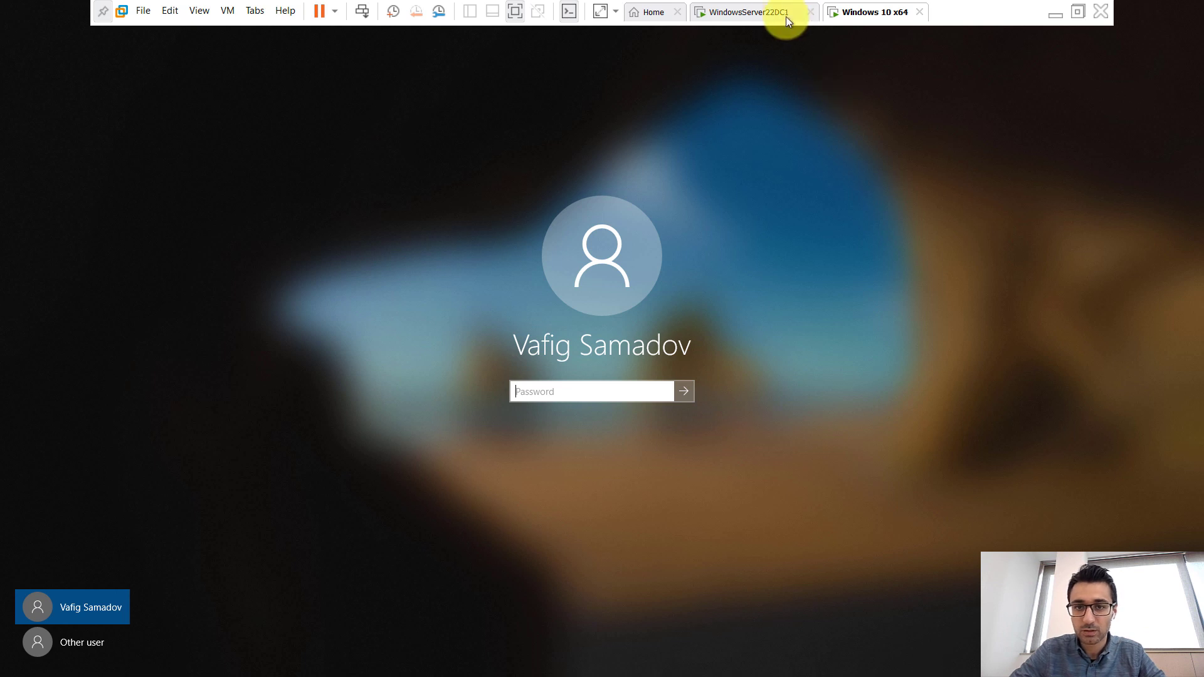
click(786, 17)
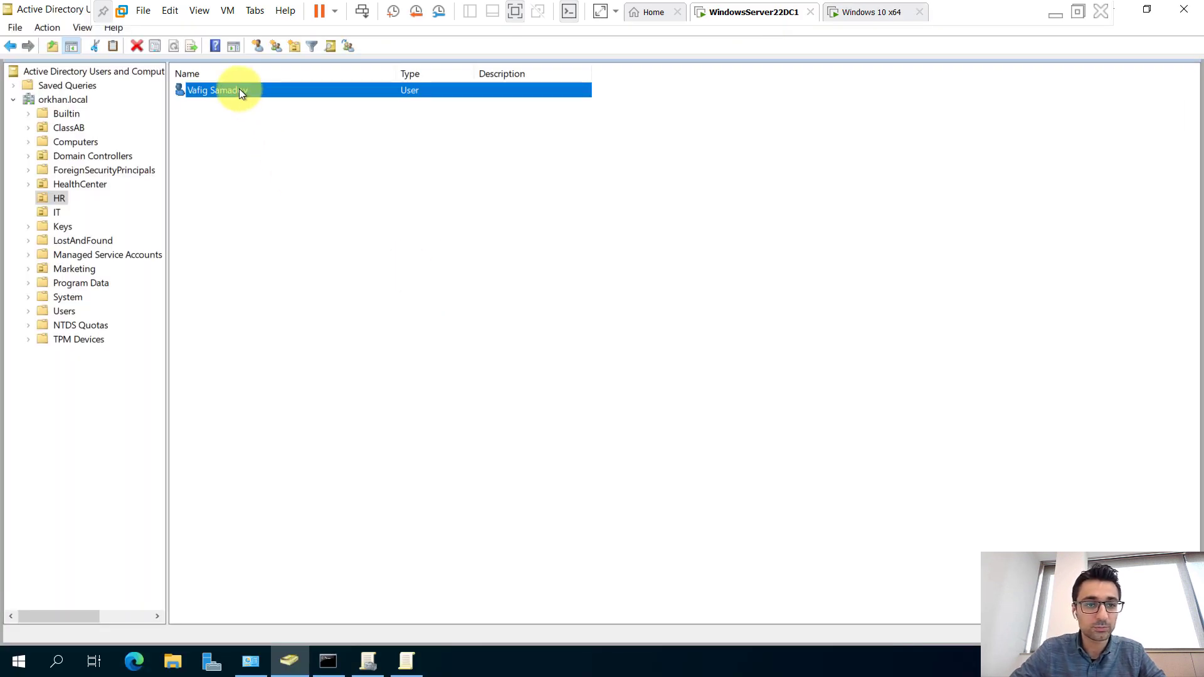
Reset the HR user's password to a new confirmed password, then switch to Windows 10.
right_click(239, 88)
click(294, 164)
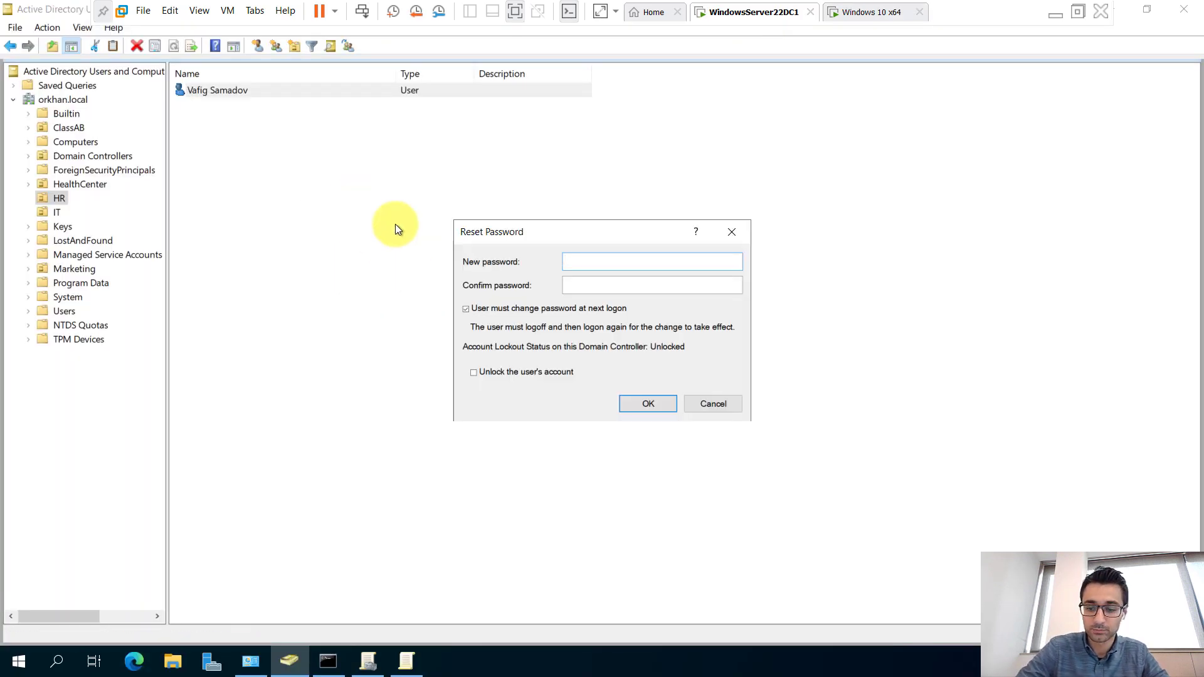
text(P@ssw0rd)
key(Tab)
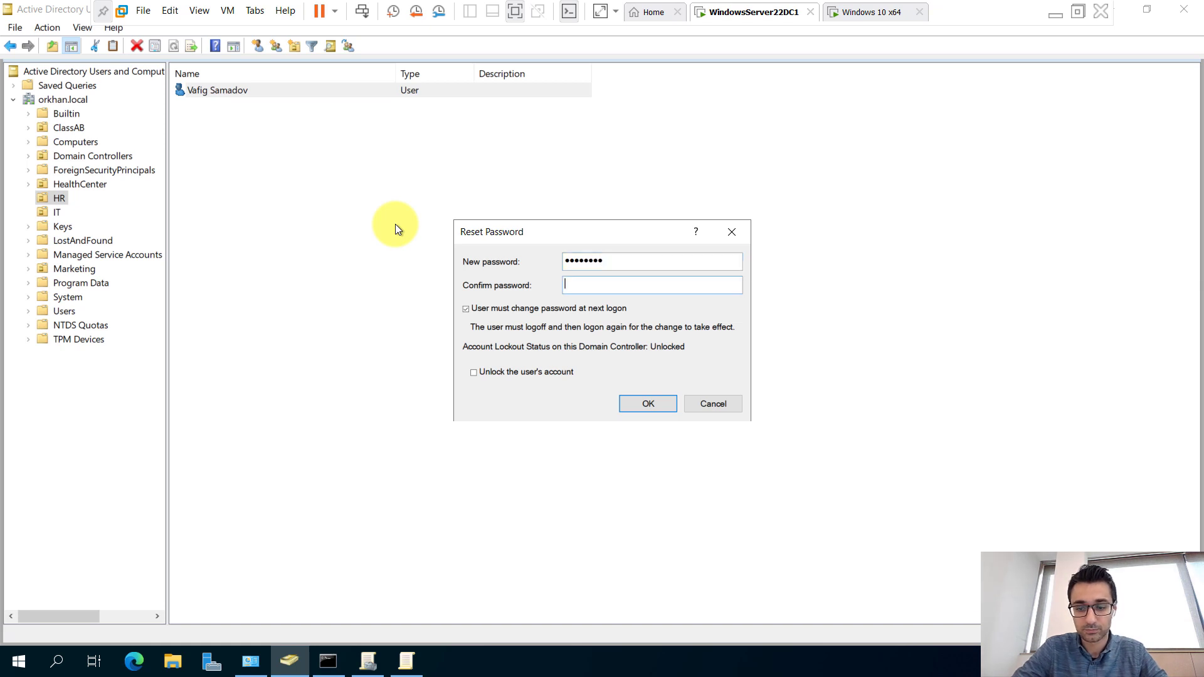
text(P@ssw0rd)
key(Tab)
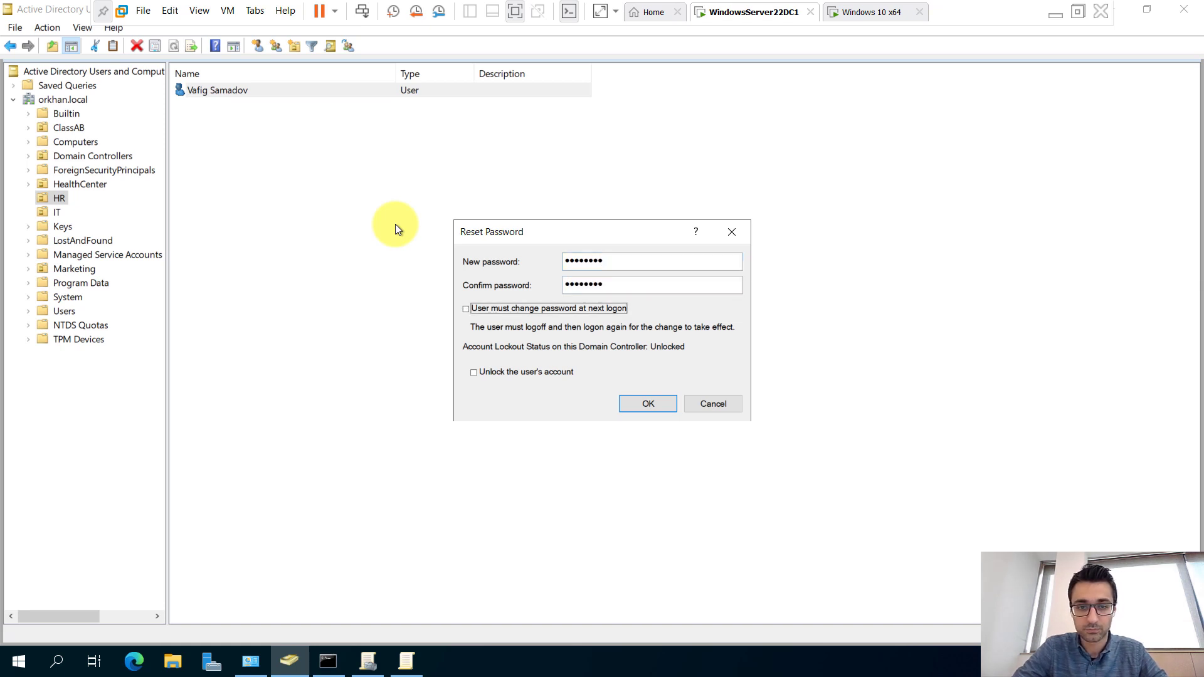
click(656, 404)
click(696, 438)
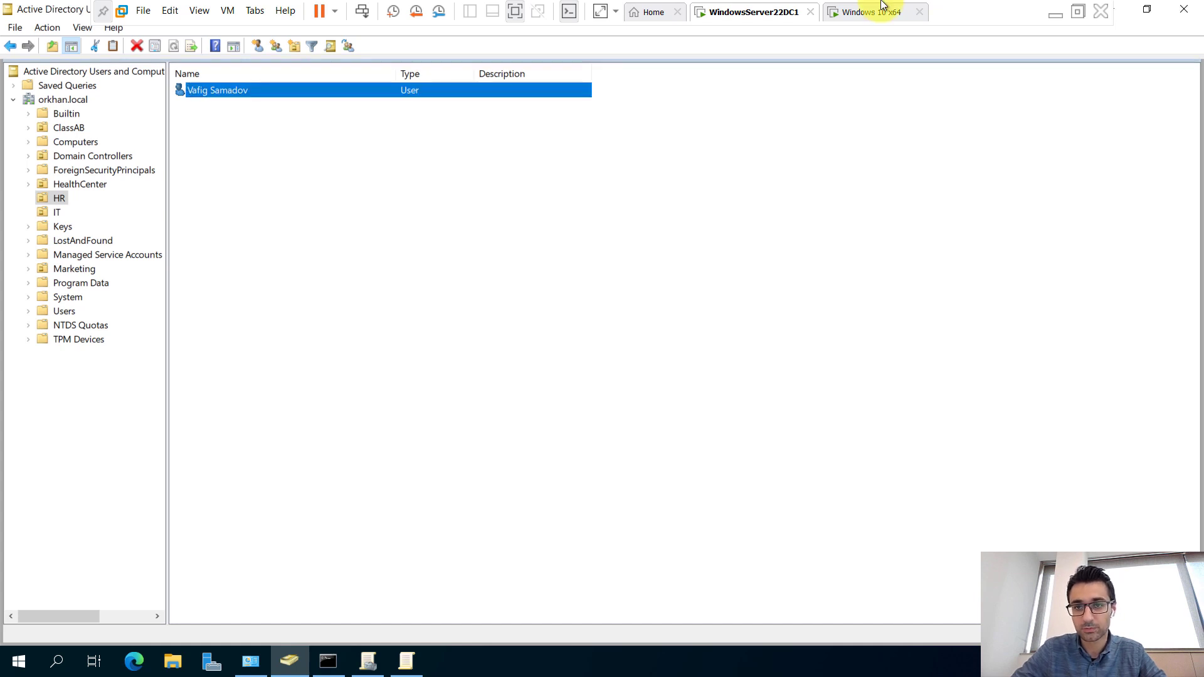
click(882, 5)
Sign in on the Windows 10 logon with the reset password and accept the required password change.
click(588, 390)
text(P)
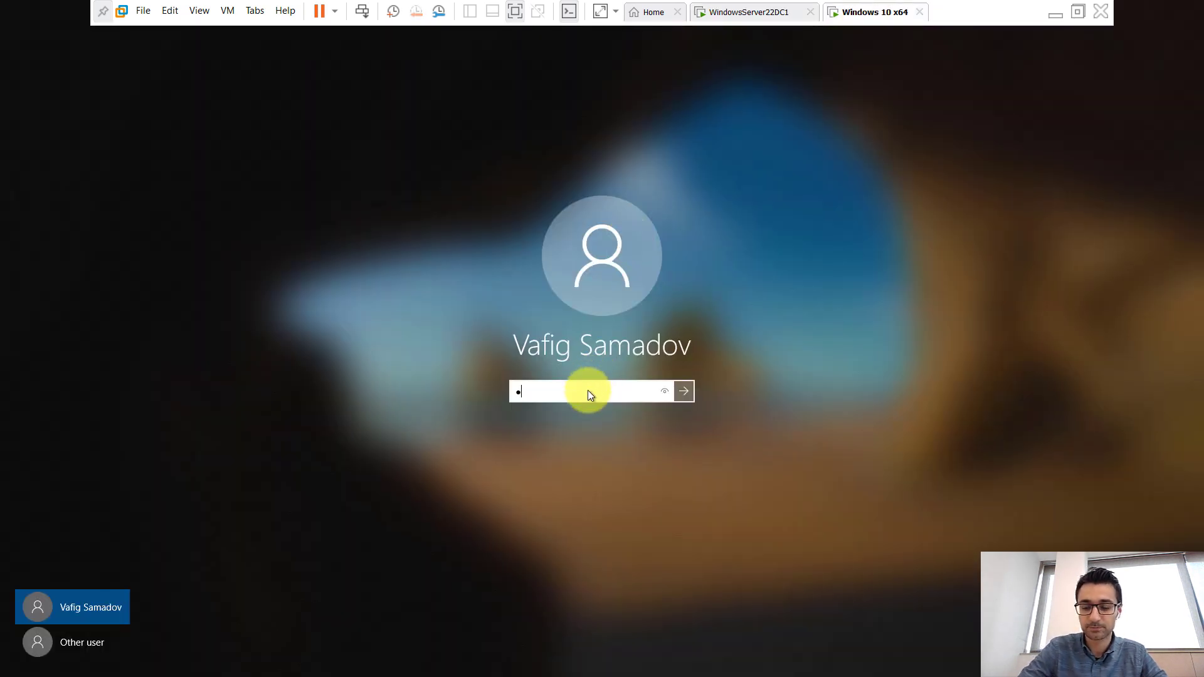
text(a$$w0rd)
key(Return)
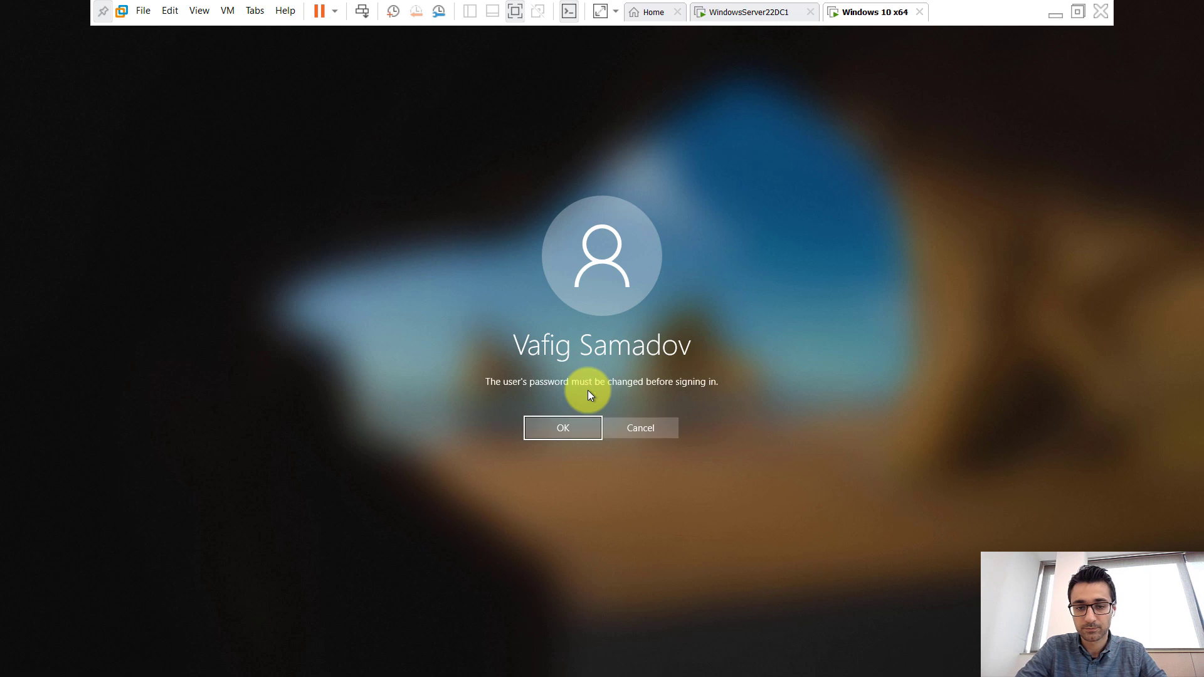
key(Return)
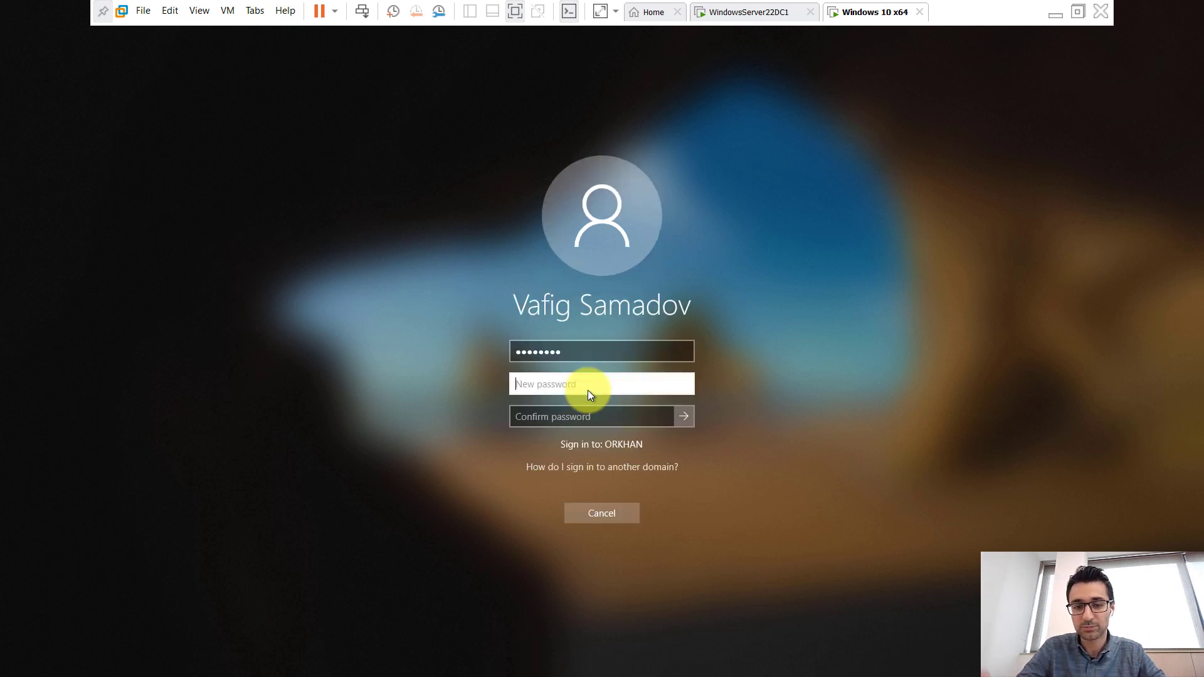
Enter and confirm a new password, dismiss the domain's password-requirements error, and return to WindowsServer22DC1.
text(Pa$$w0rd1)
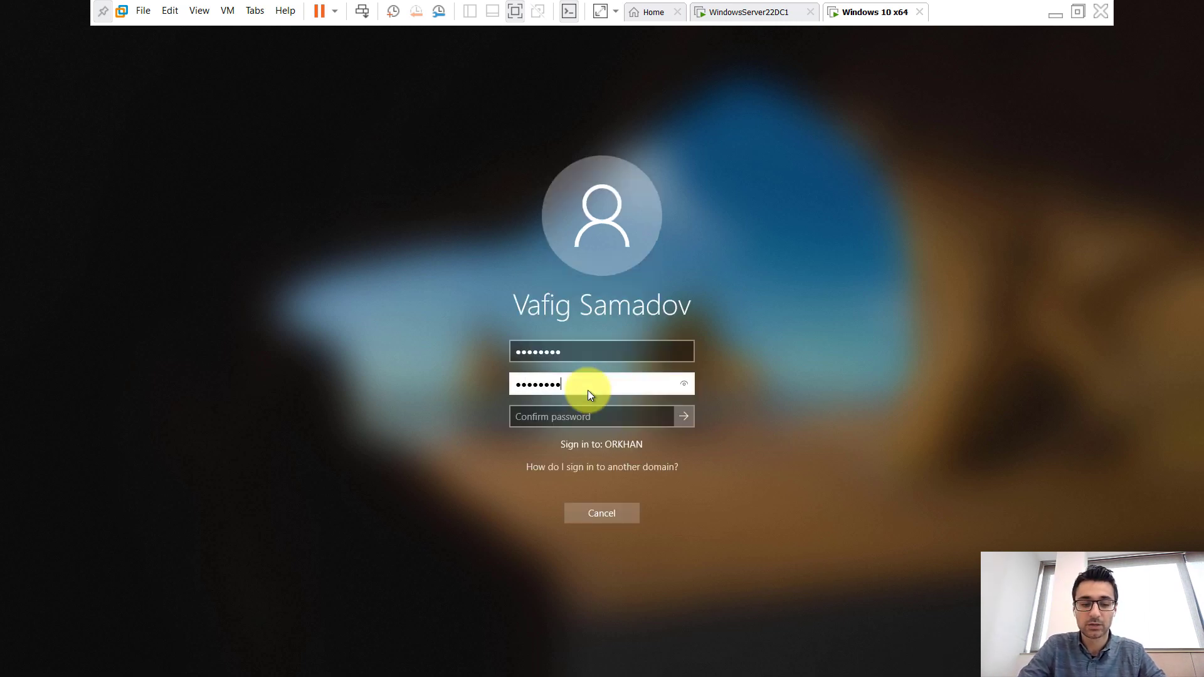
key(Tab)
text(Pa$$w0rd1)
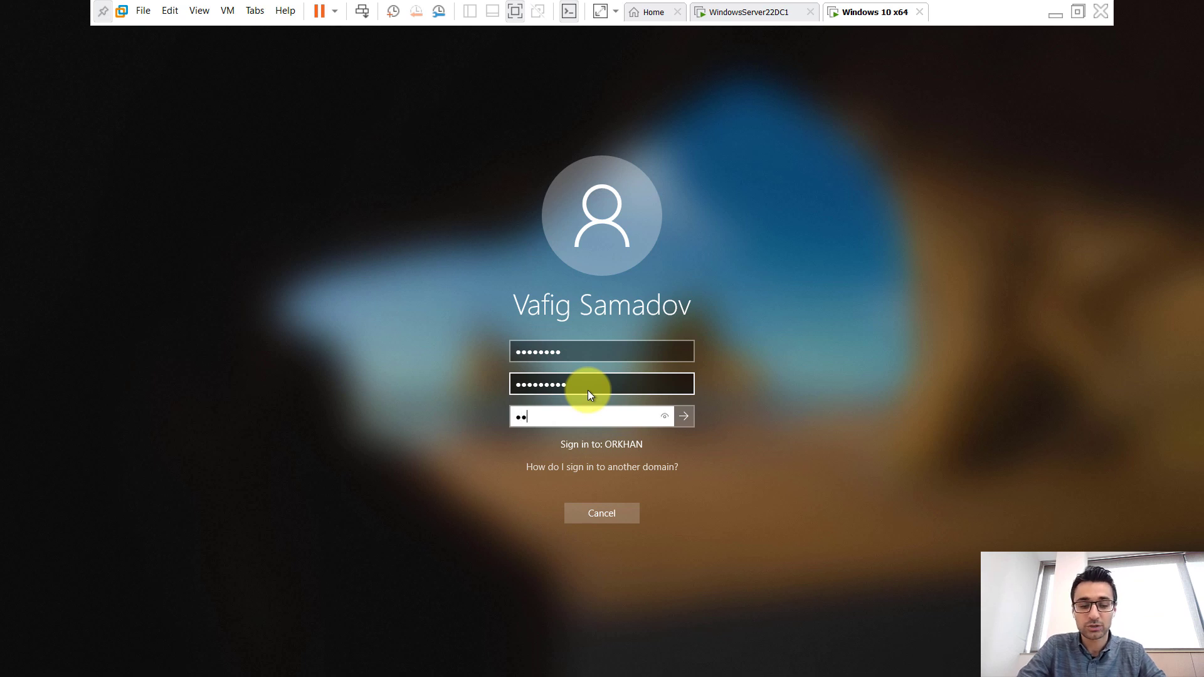
click(684, 415)
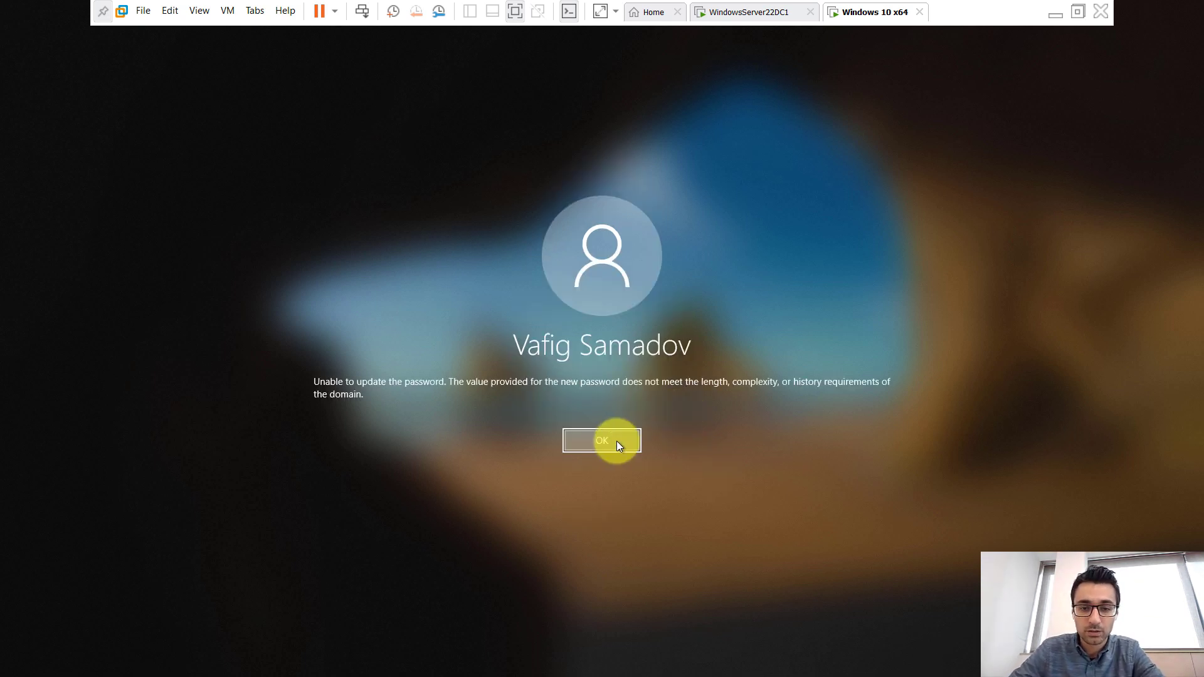
click(616, 441)
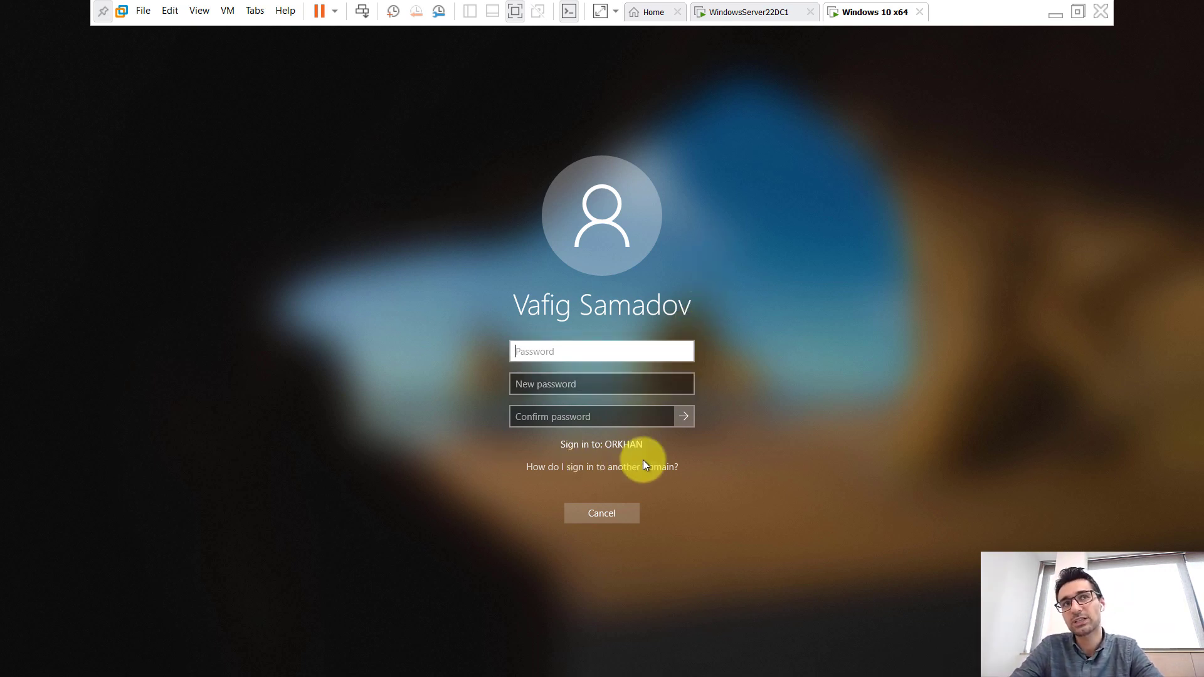
click(769, 11)
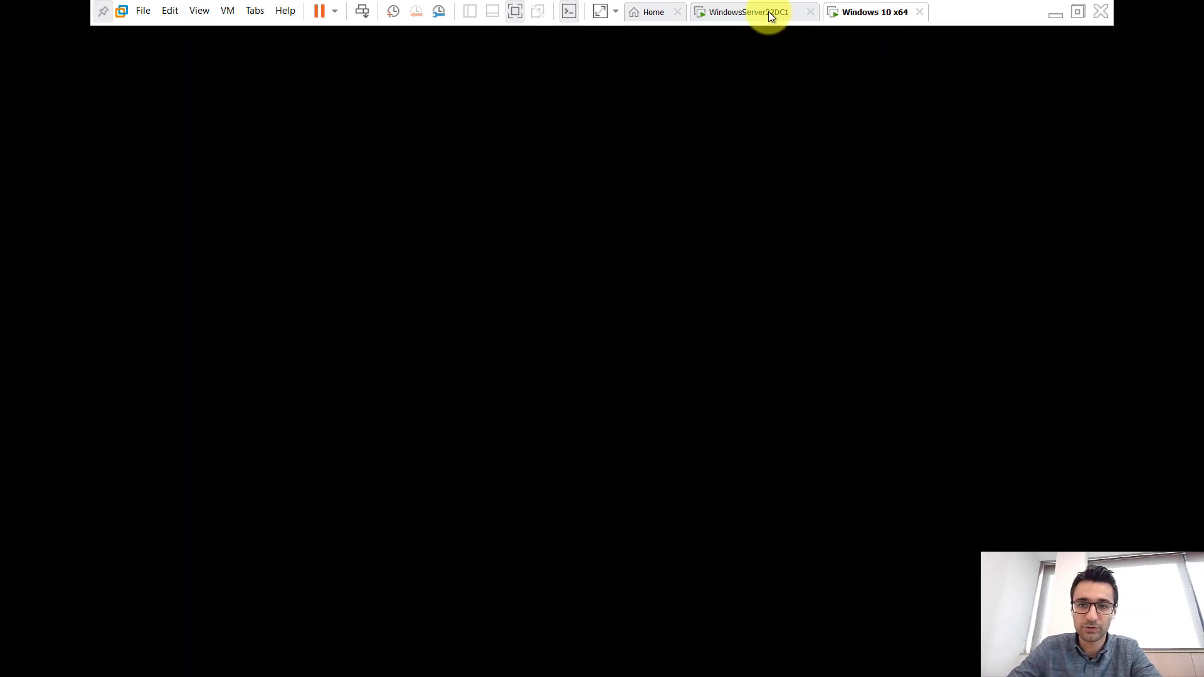
Check the user's Account tab for lockout status, then view the 3-attempt, 30-minute lockout policy in Group Policy Management Editor.
double_click(251, 90)
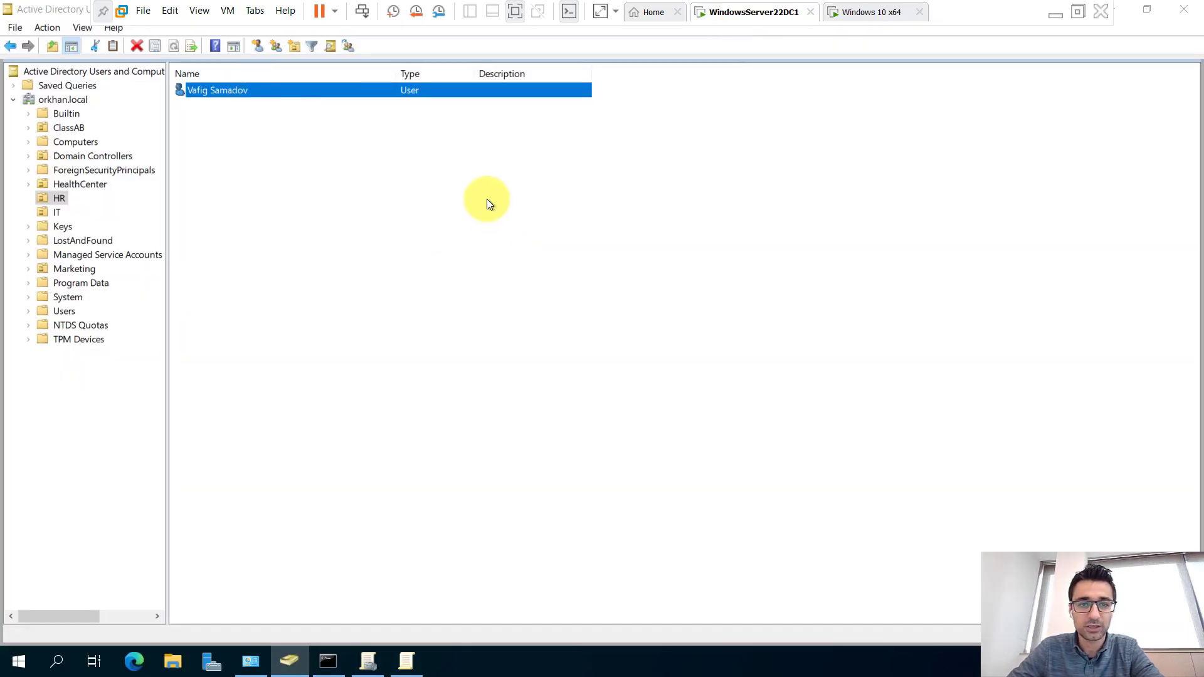
click(577, 185)
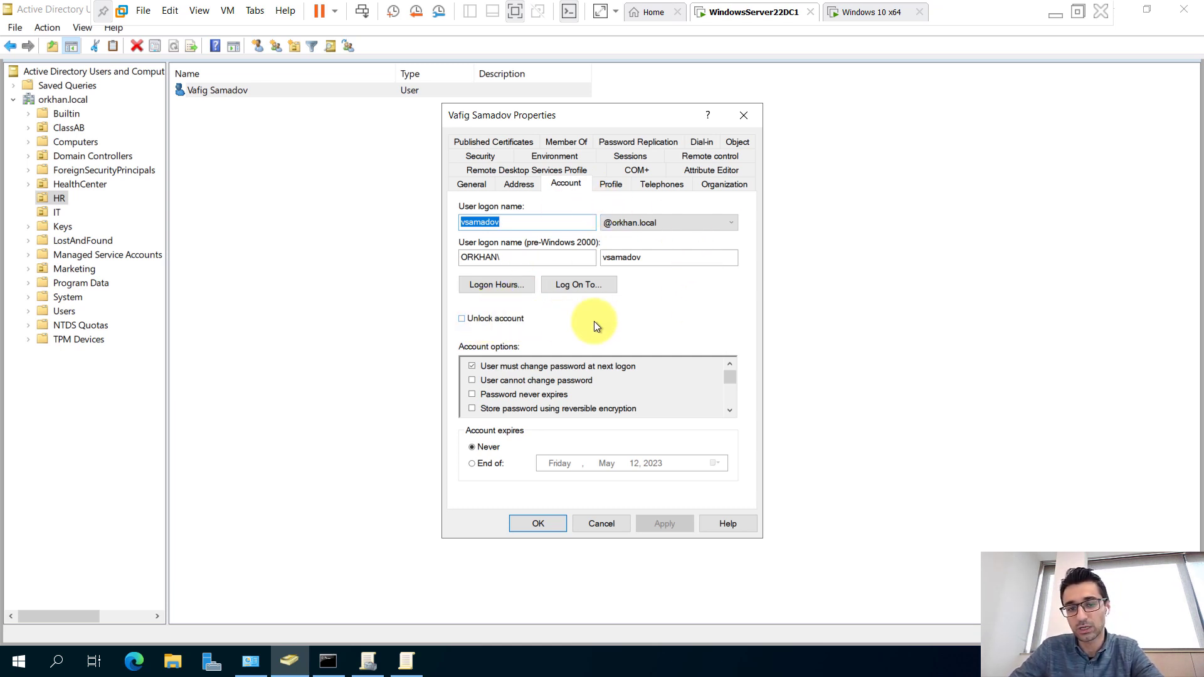
click(406, 661)
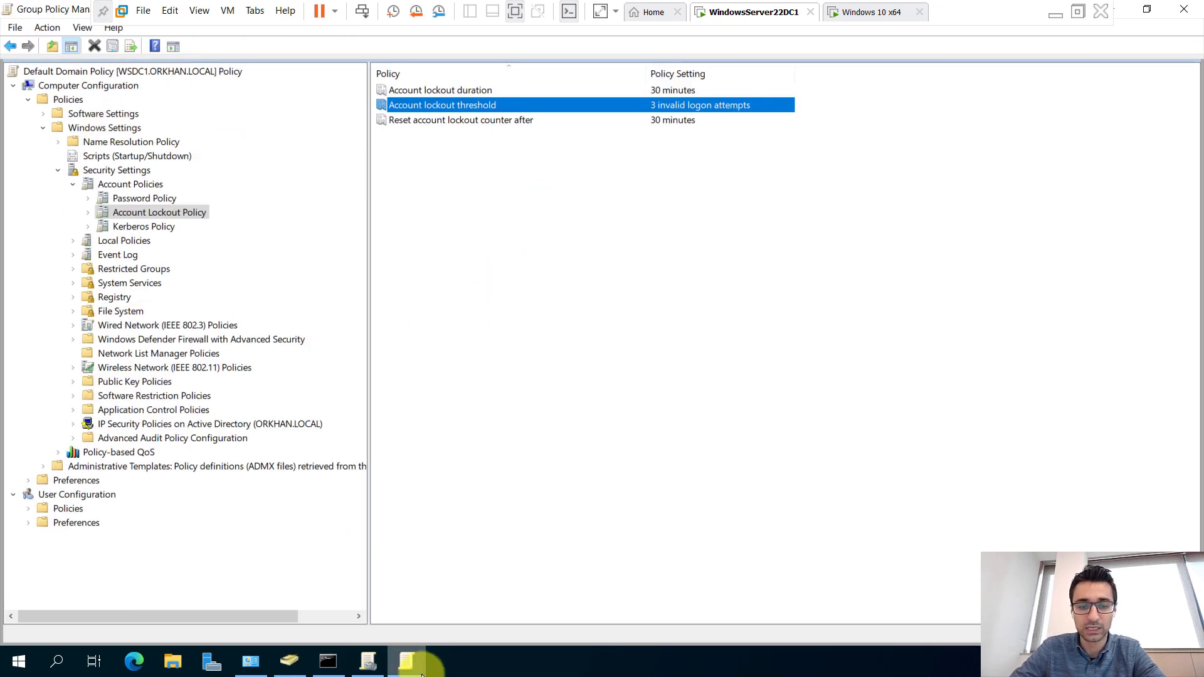
click(377, 669)
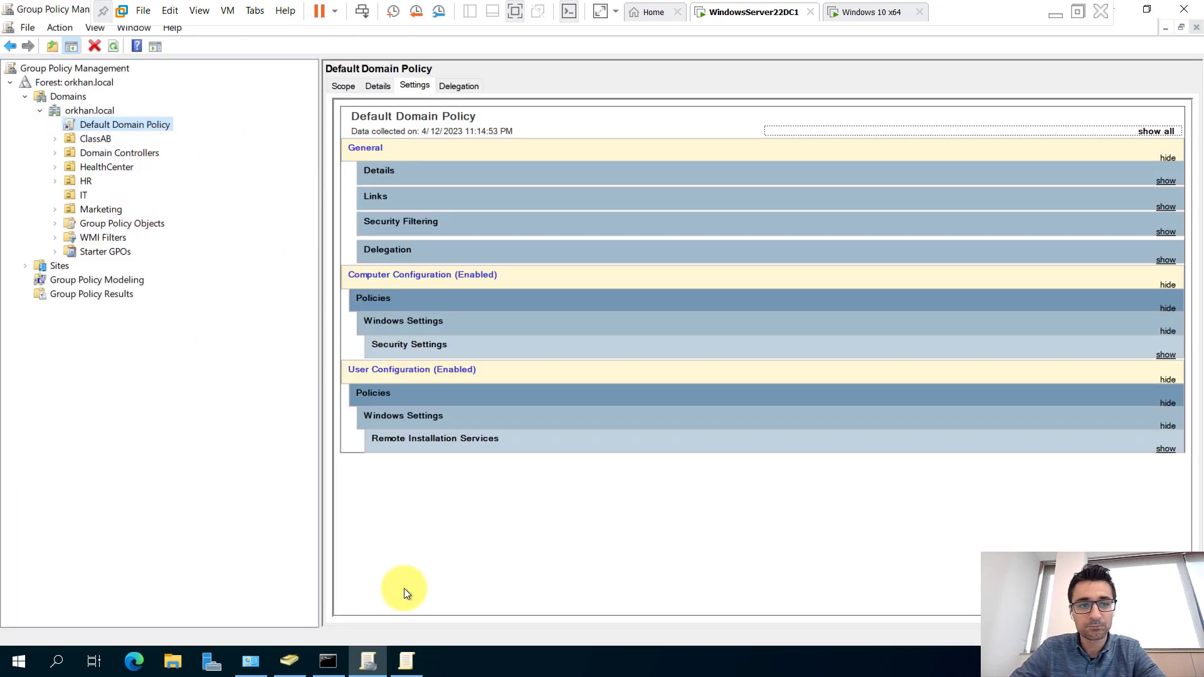
click(425, 663)
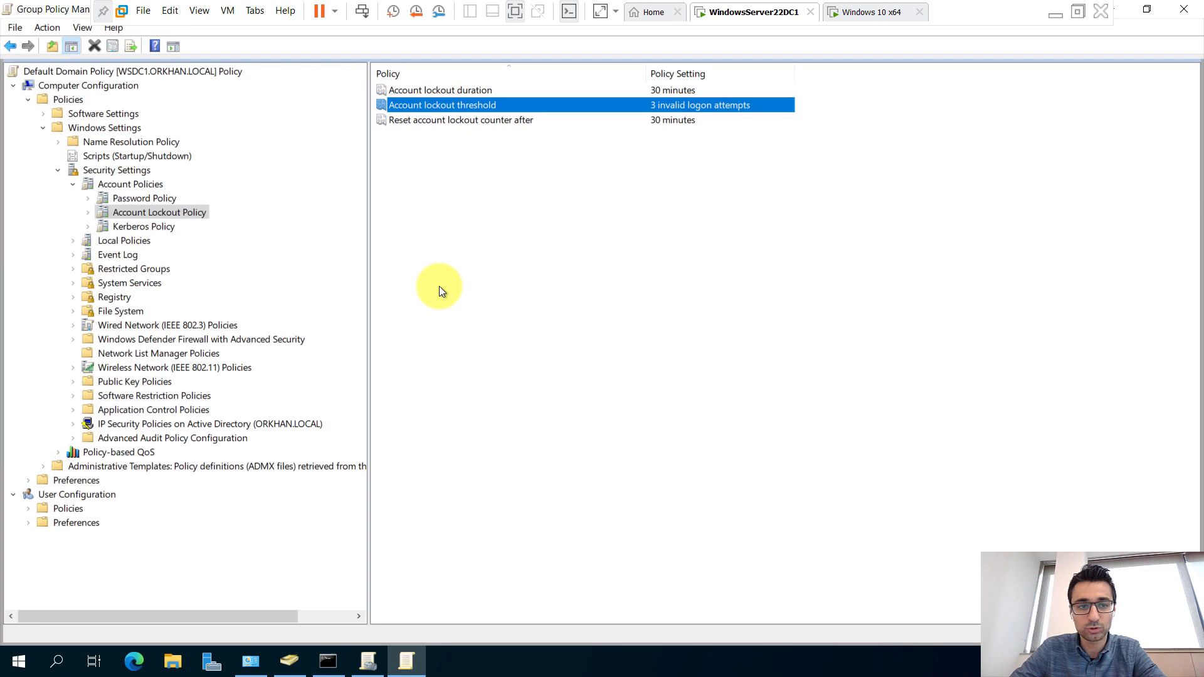
click(152, 197)
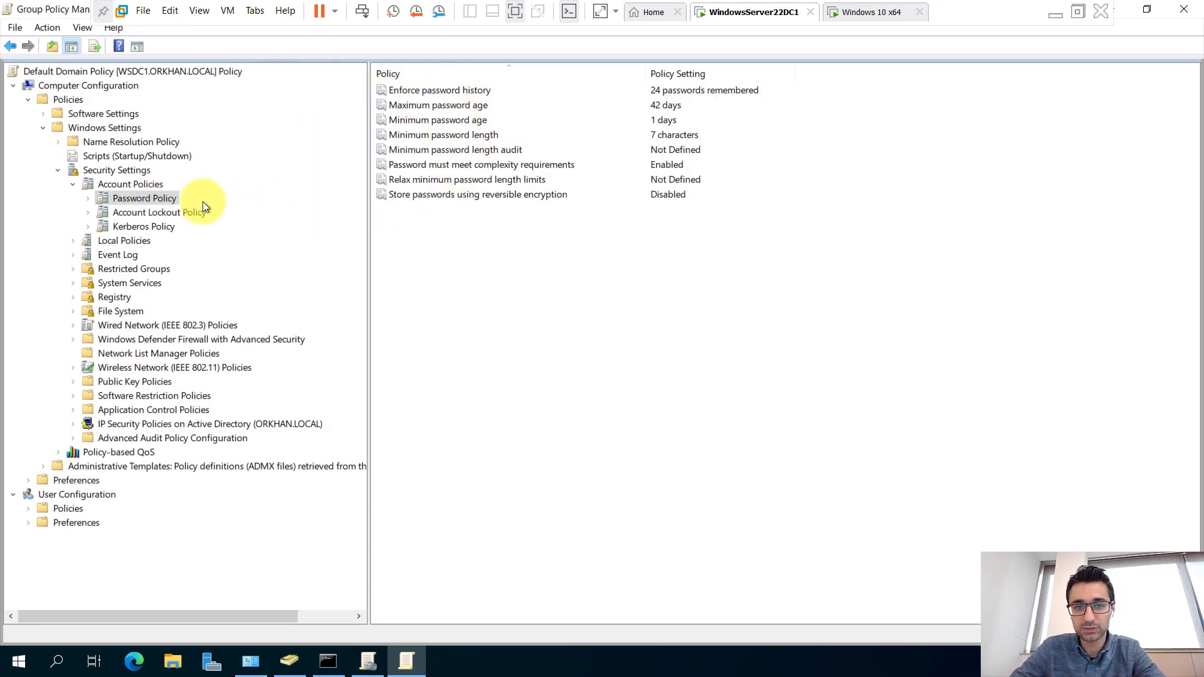
click(183, 212)
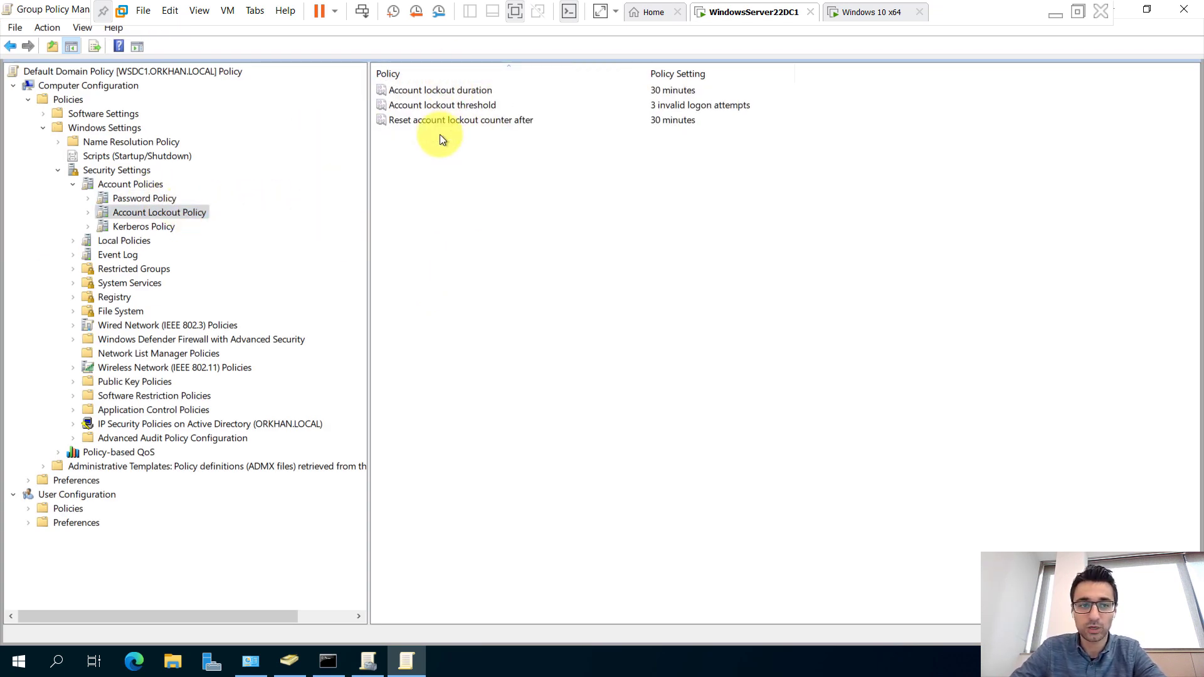